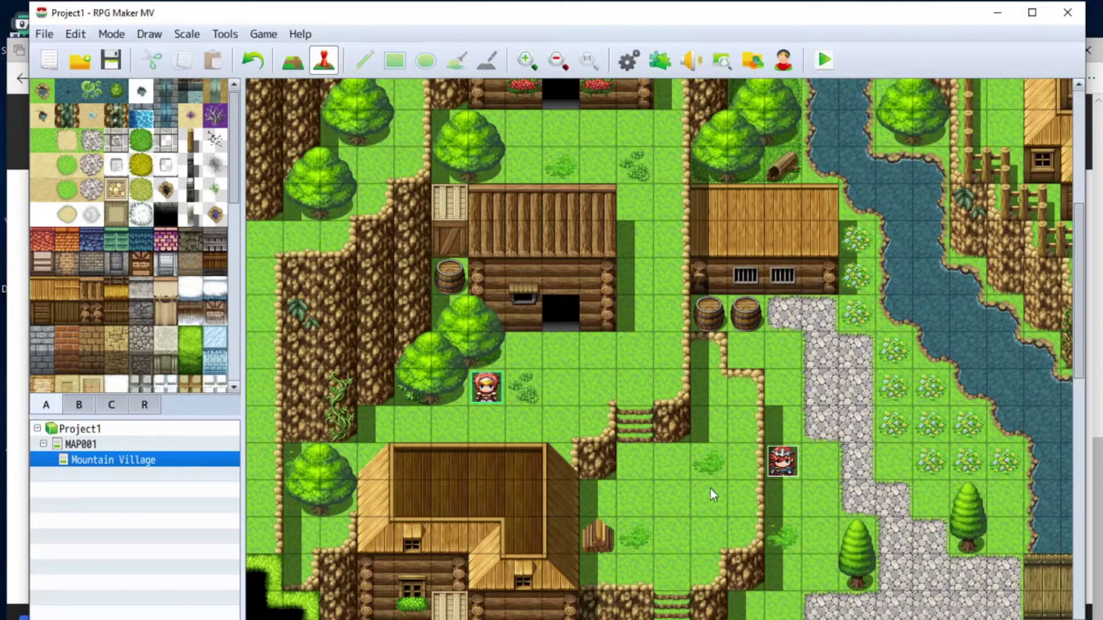
Step: Save the game and playtest it, starting a new game and reading through the villager's message before closing the playtest
left_click(815, 62)
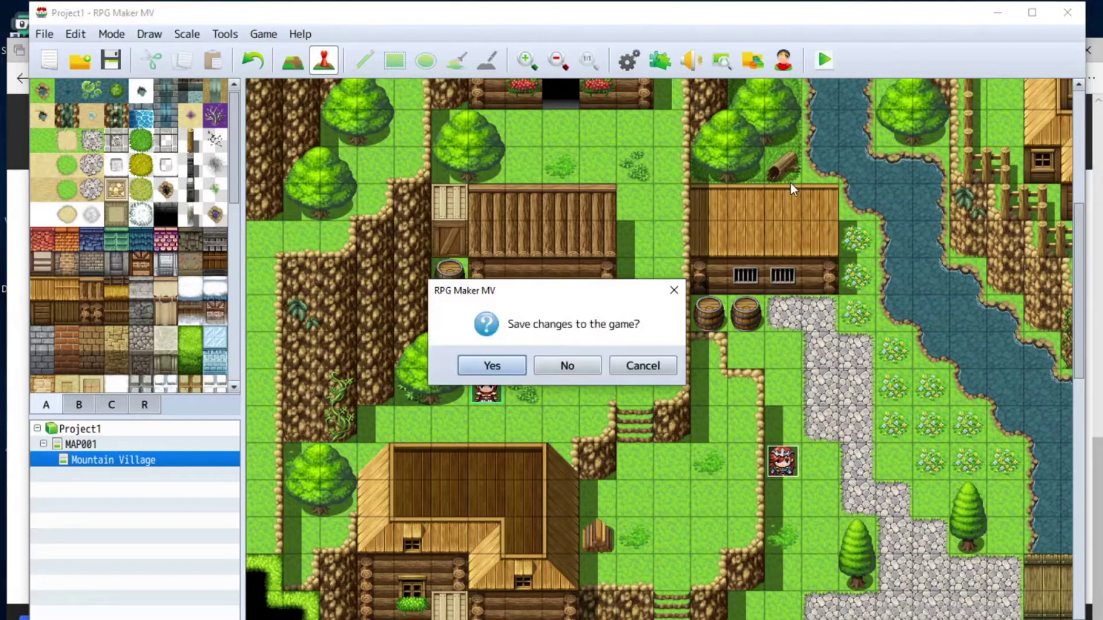
left_click(491, 364)
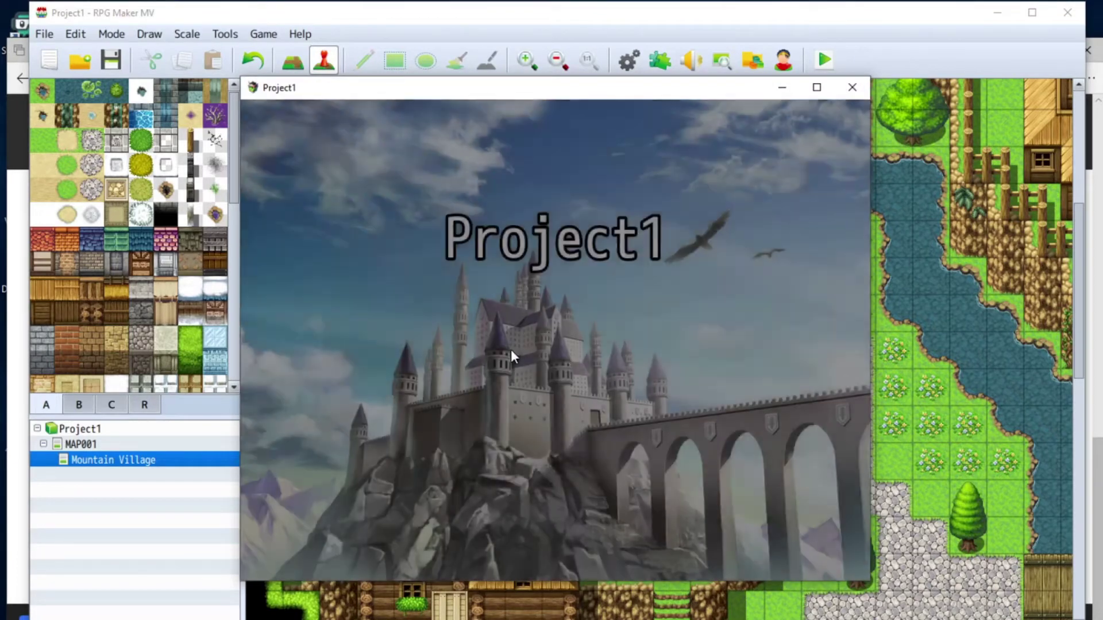
key("Return")
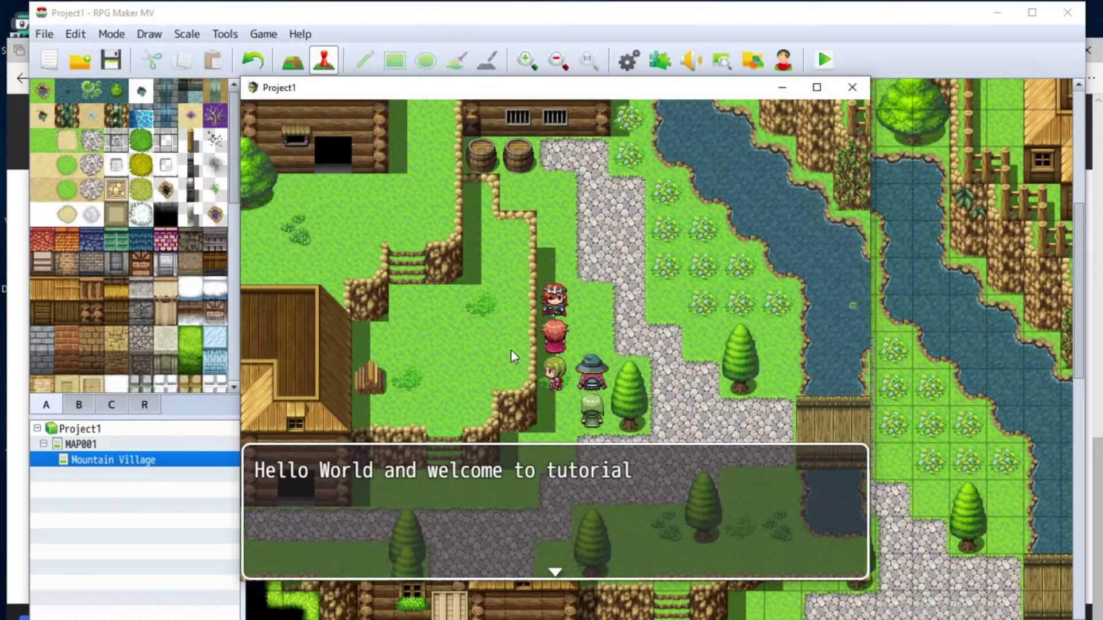
key("Return")
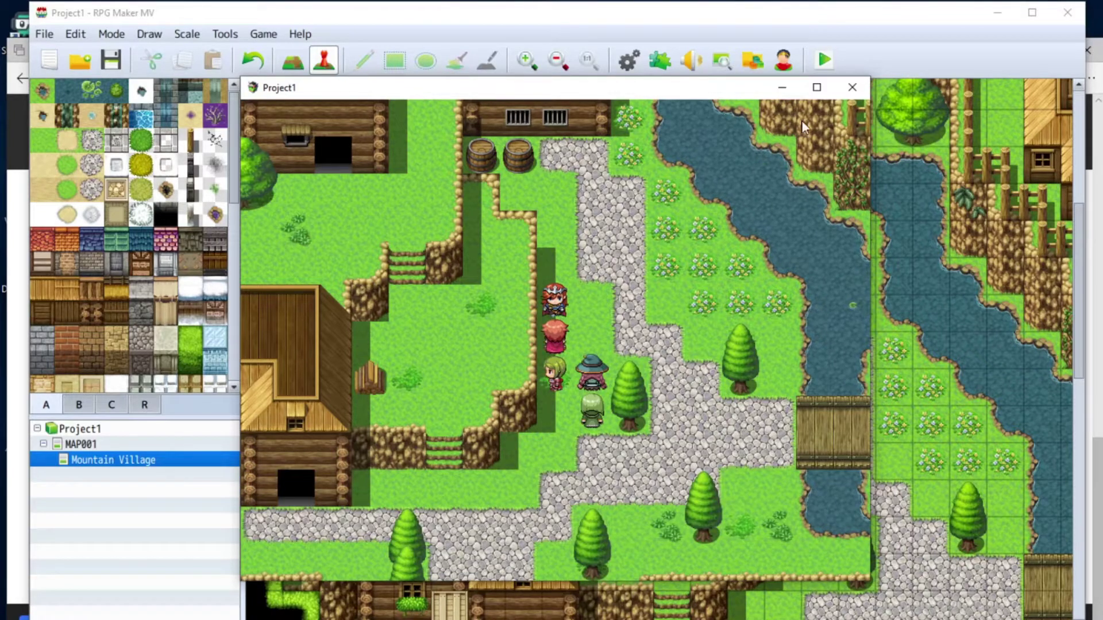
left_click(840, 88)
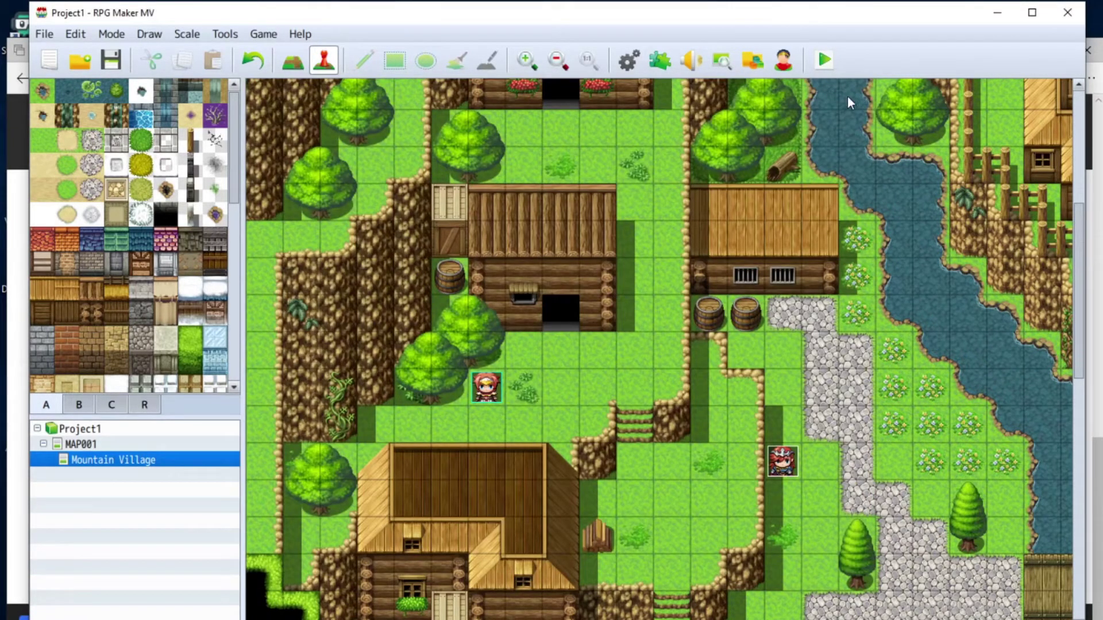
Step: Review the YEP_MessageCore plugin's parameters, including the font settings, and close the plugin manager
left_click(661, 60)
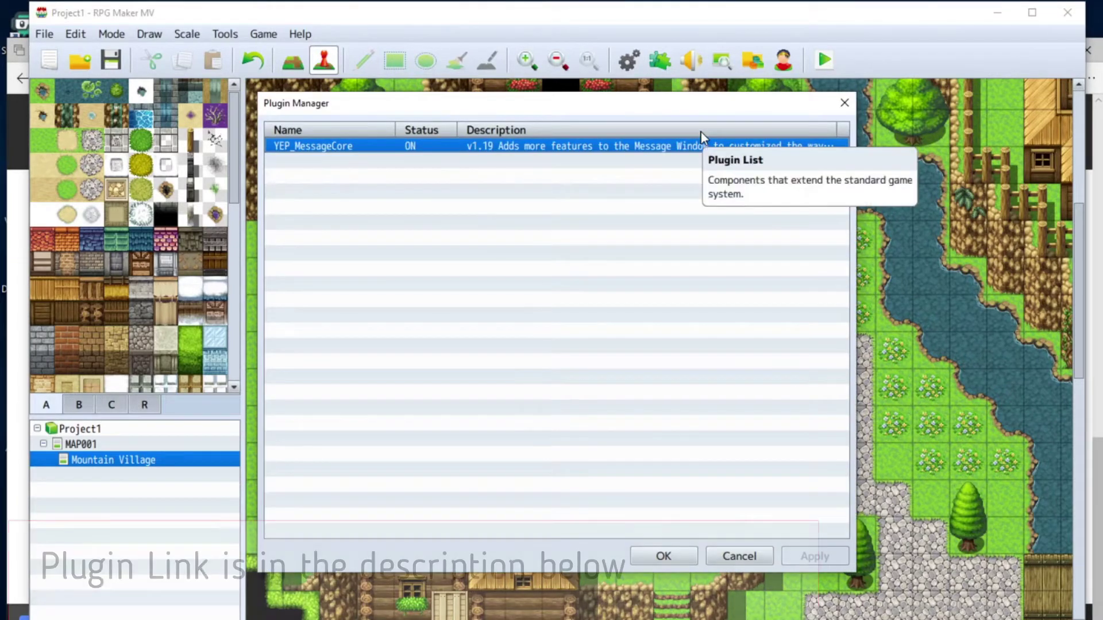
double_click(694, 147)
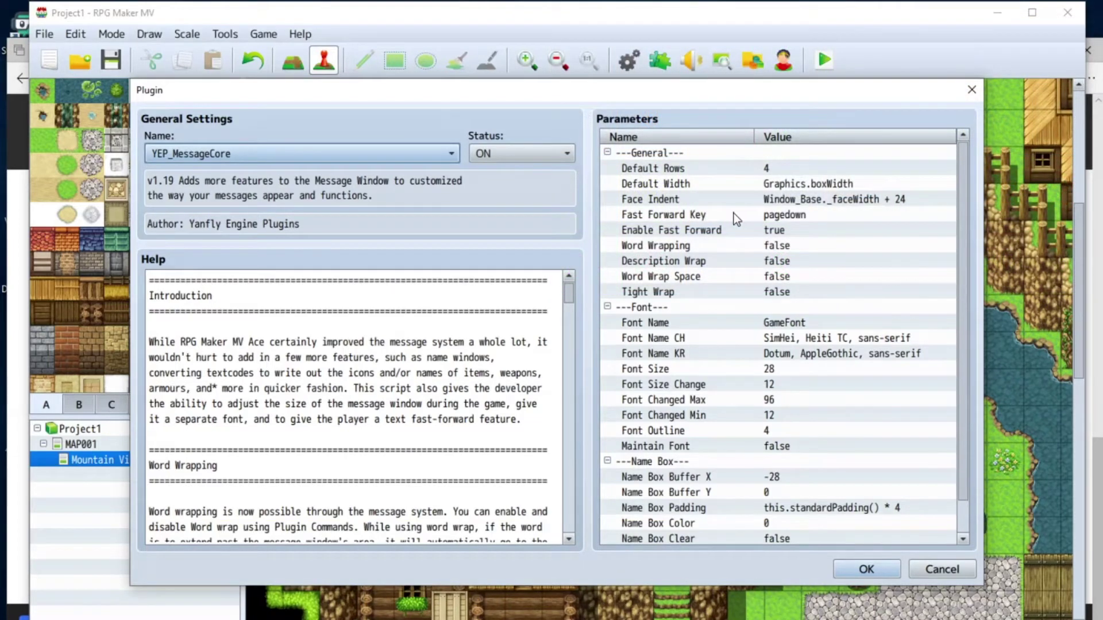
scroll(734, 212, "down", 1)
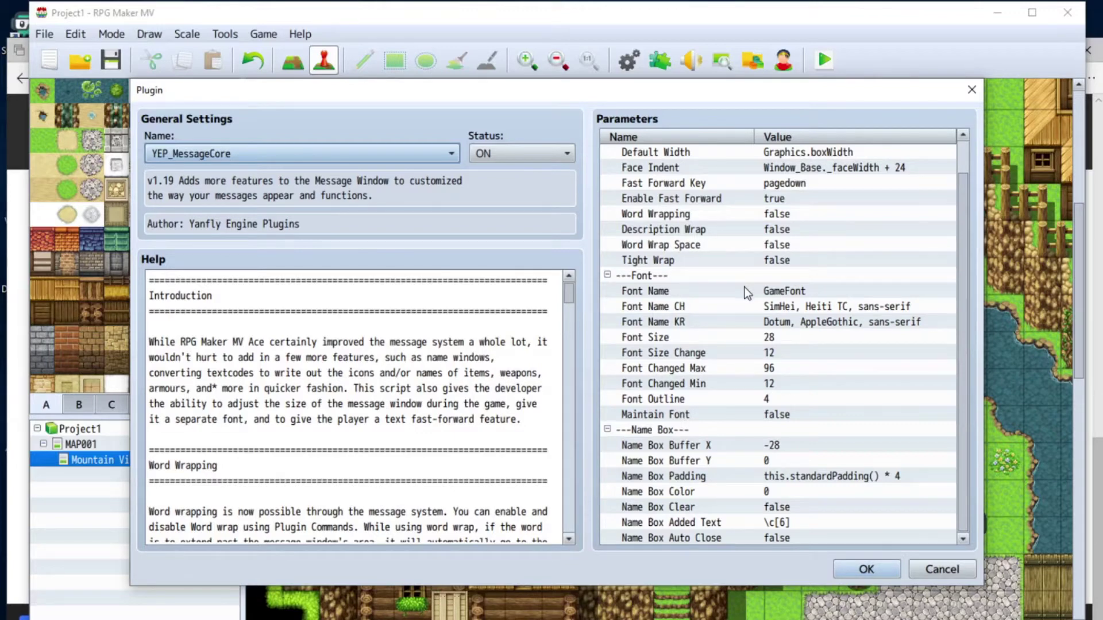
scroll(732, 272, "up", 1)
scroll(732, 271, "down", 1)
left_click(738, 290)
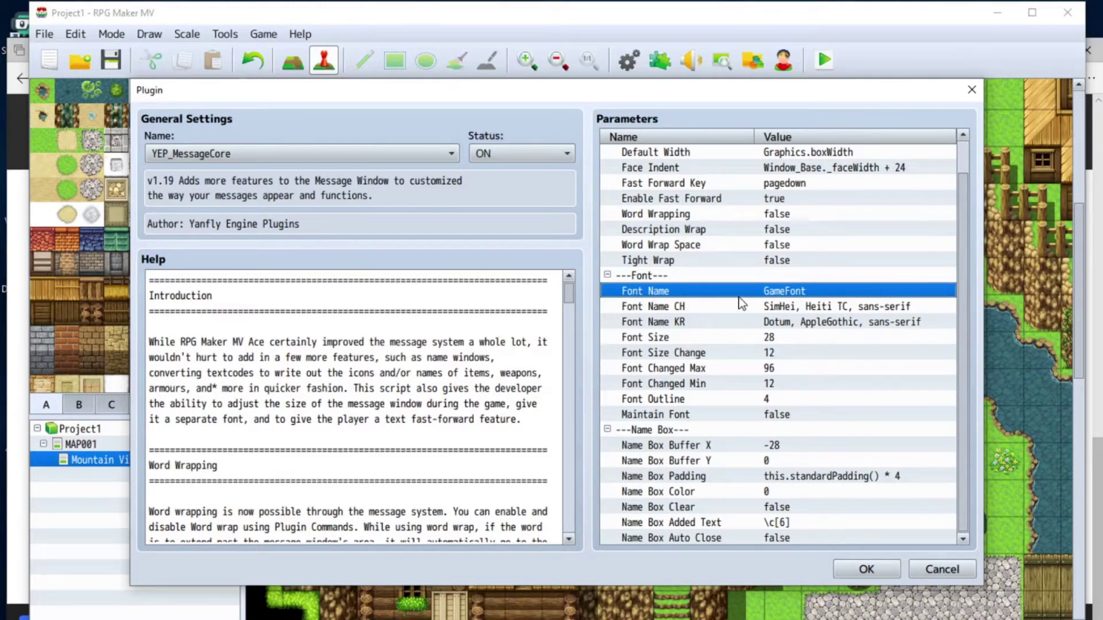
left_click(844, 578)
left_click(662, 555)
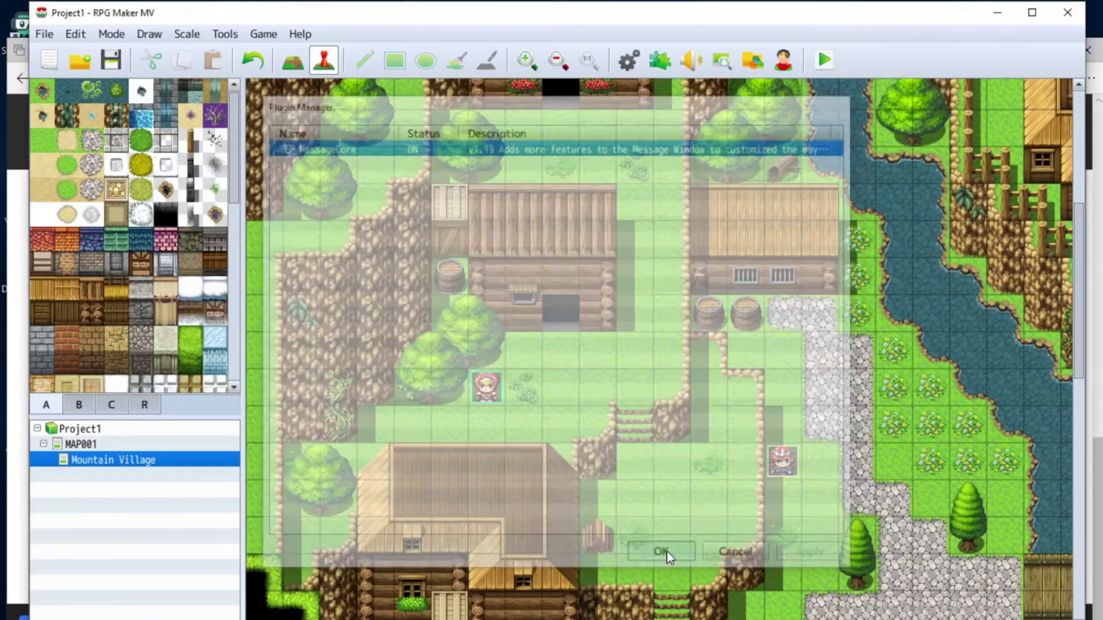
Step: Create an event in the doorway of the large lower house, using the first Actor2 character as its image
scroll(753, 429, "down", 5)
left_click(786, 324)
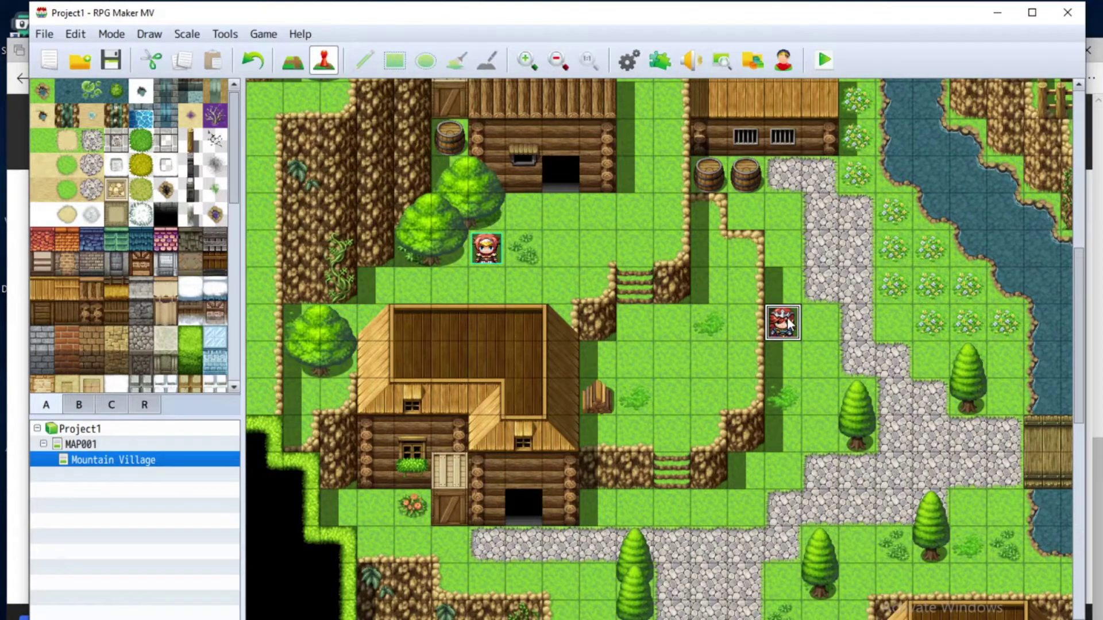
left_click(520, 507)
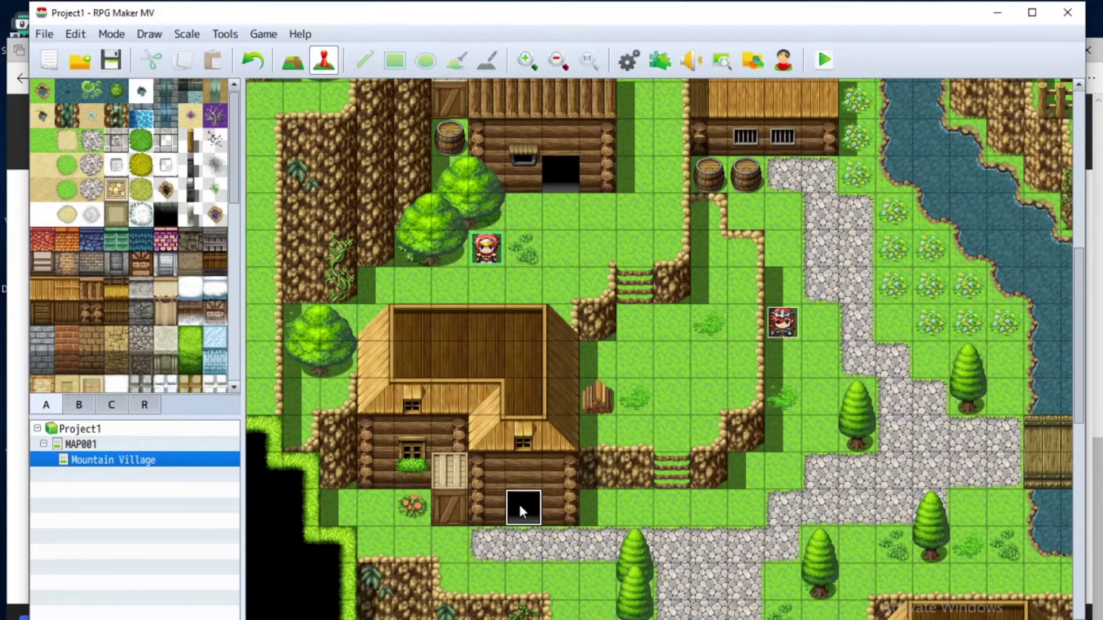
double_click(521, 508)
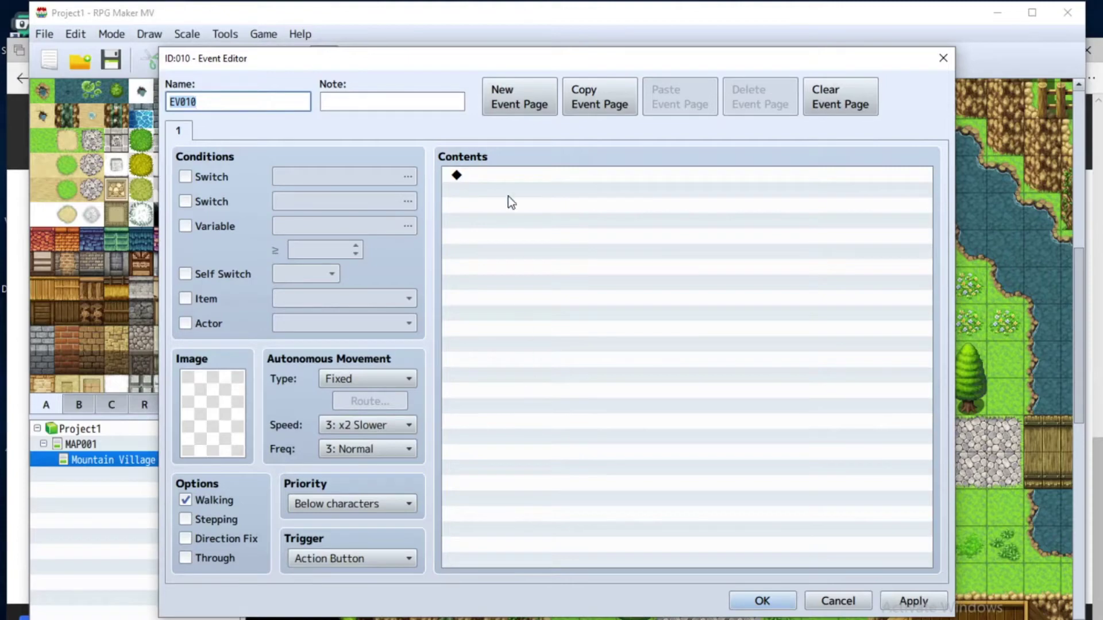
left_click(506, 179)
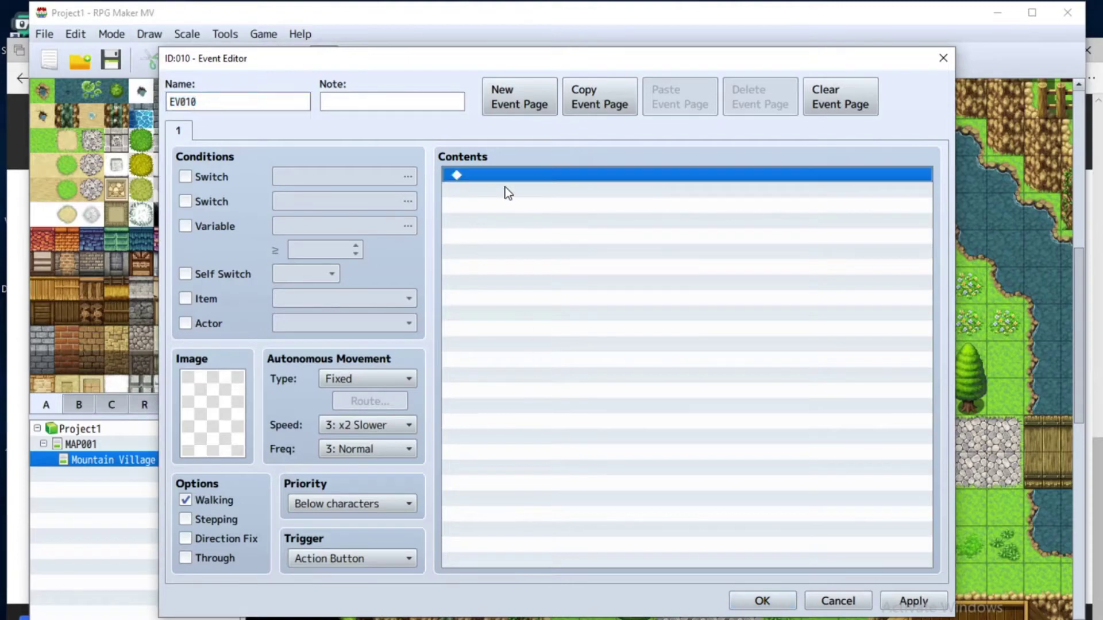
double_click(235, 394)
left_click(336, 215)
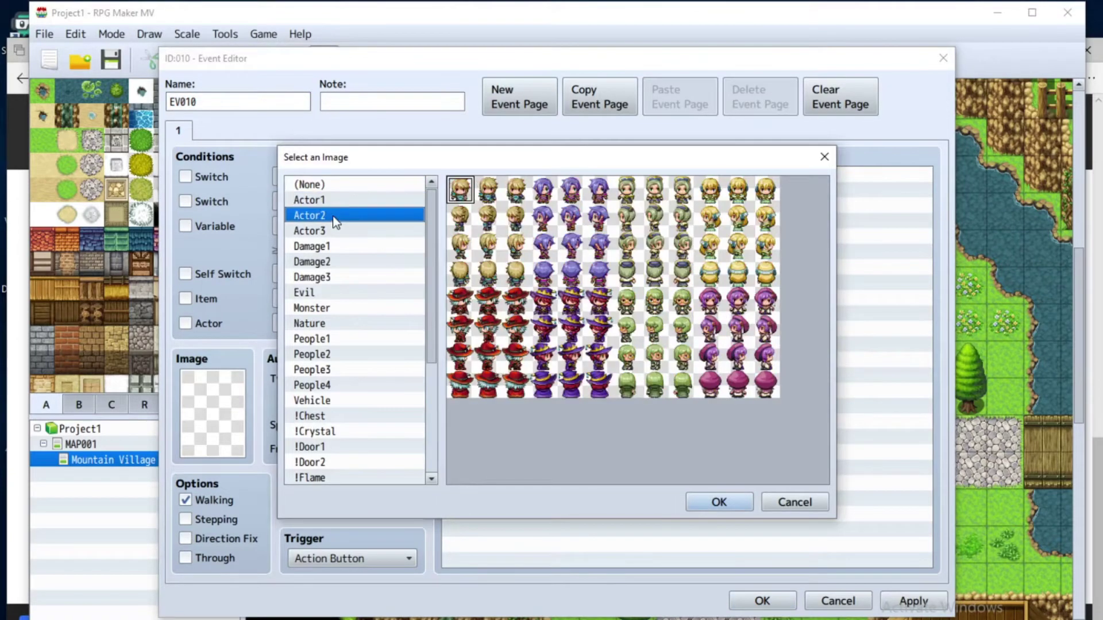
double_click(460, 198)
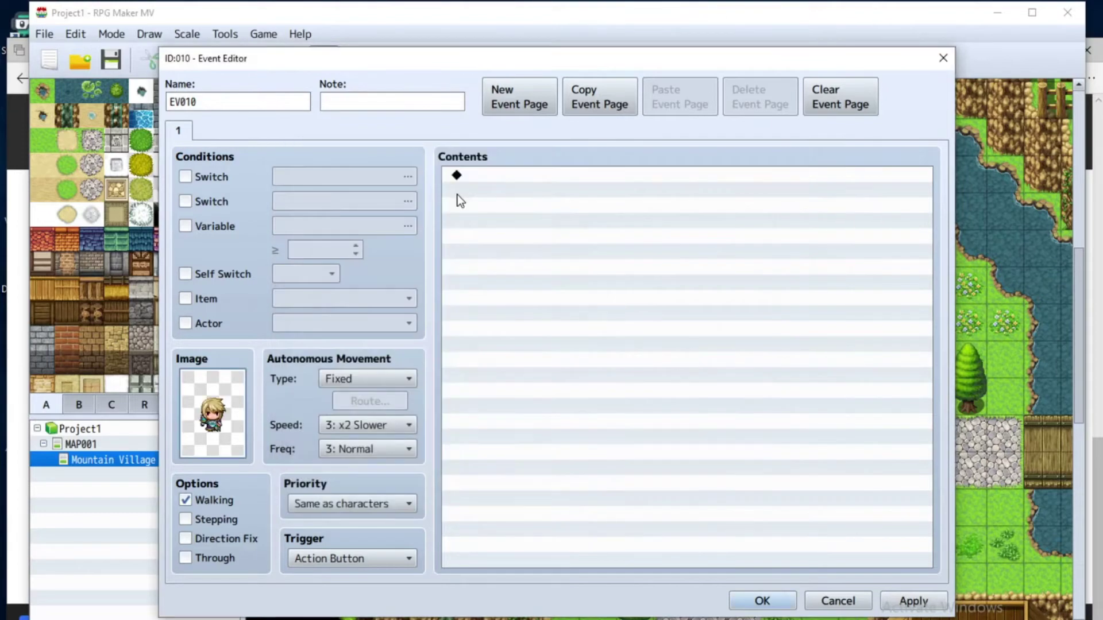
Step: Add a Show Text command to the event with the first Actor2 face
double_click(479, 183)
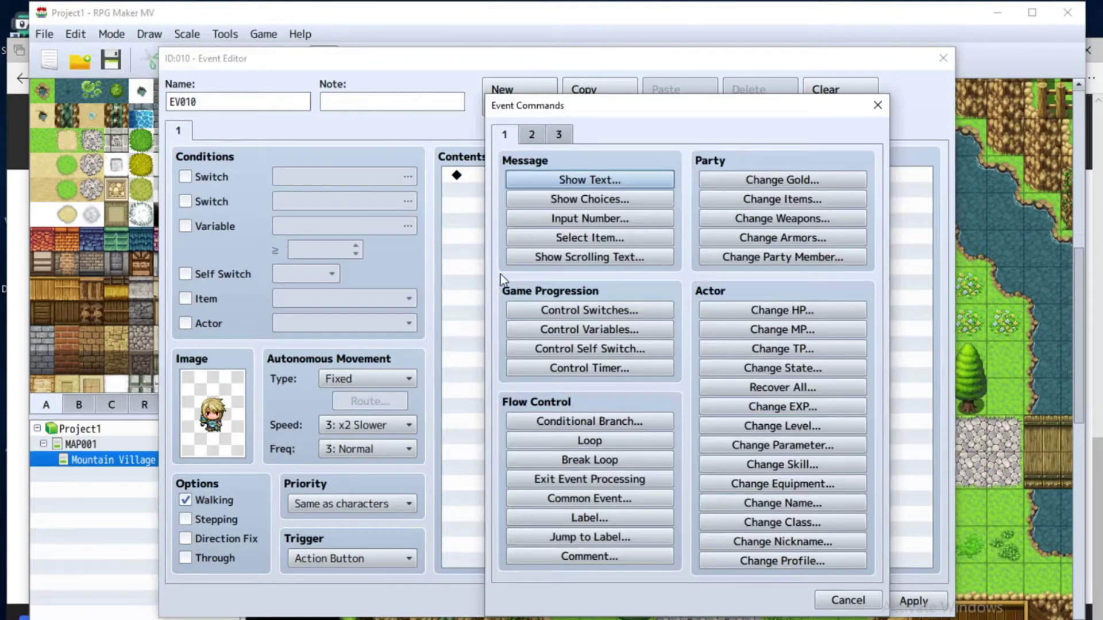
left_click(545, 180)
double_click(515, 319)
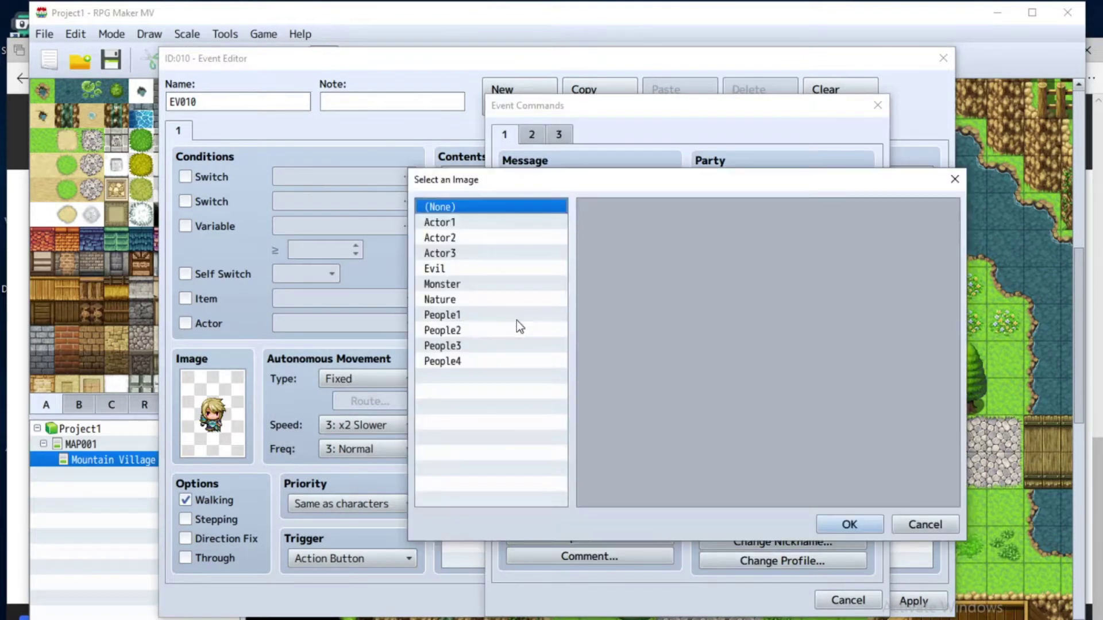
left_click(463, 232)
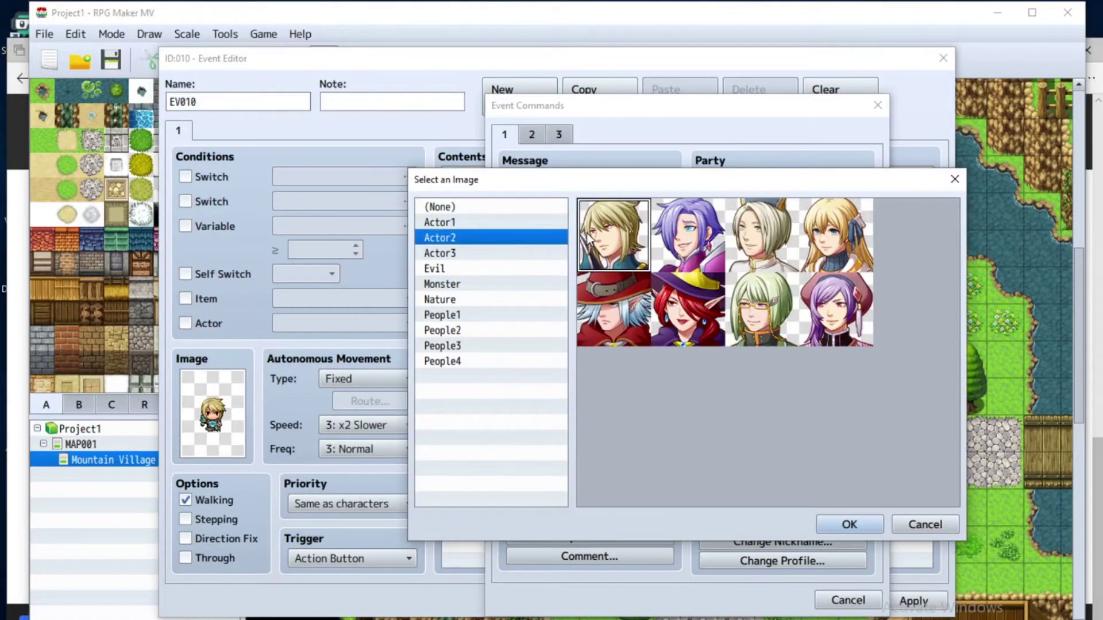
double_click(585, 257)
left_click(593, 339)
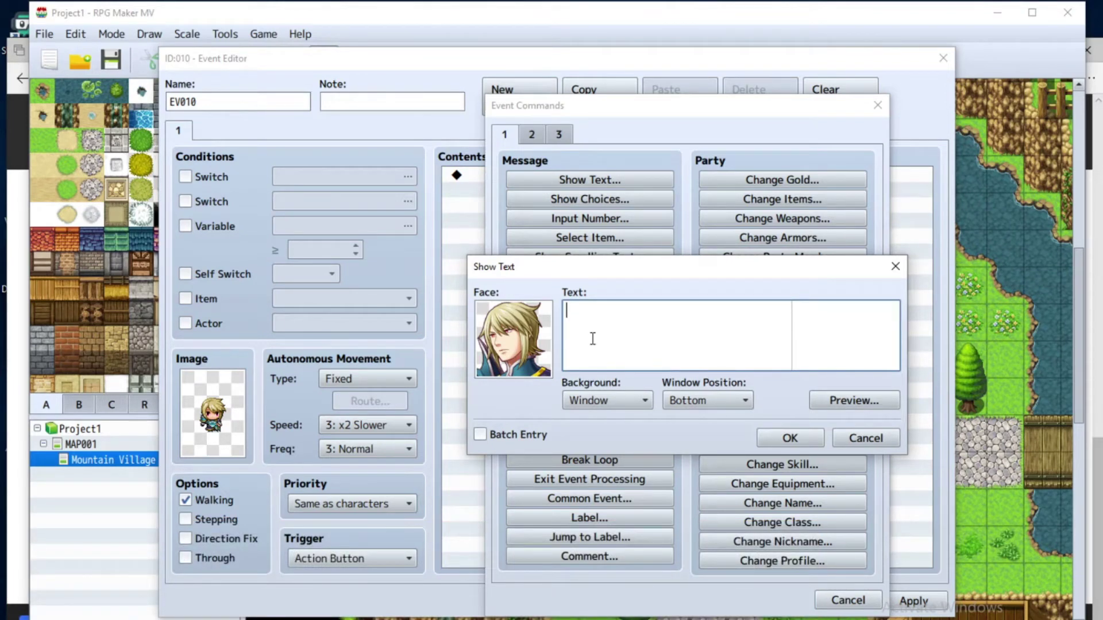
Step: Write "Welcome to the village, \N[1]" as the message text and preview it
type("Welcome to the village,")
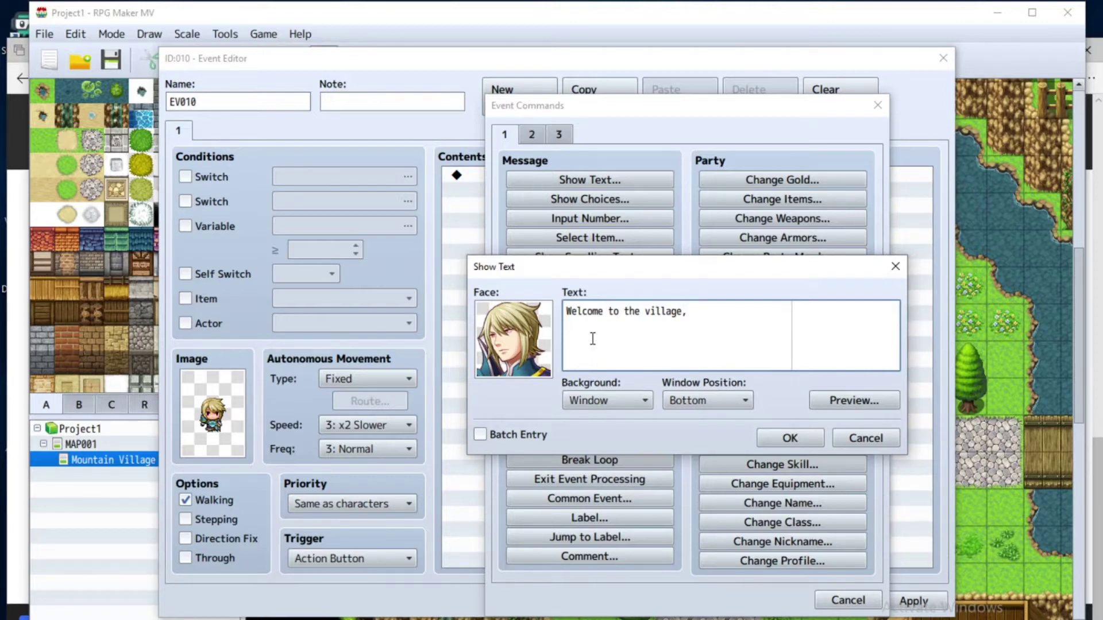
type("\\")
type("N")
type("[]")
type("1")
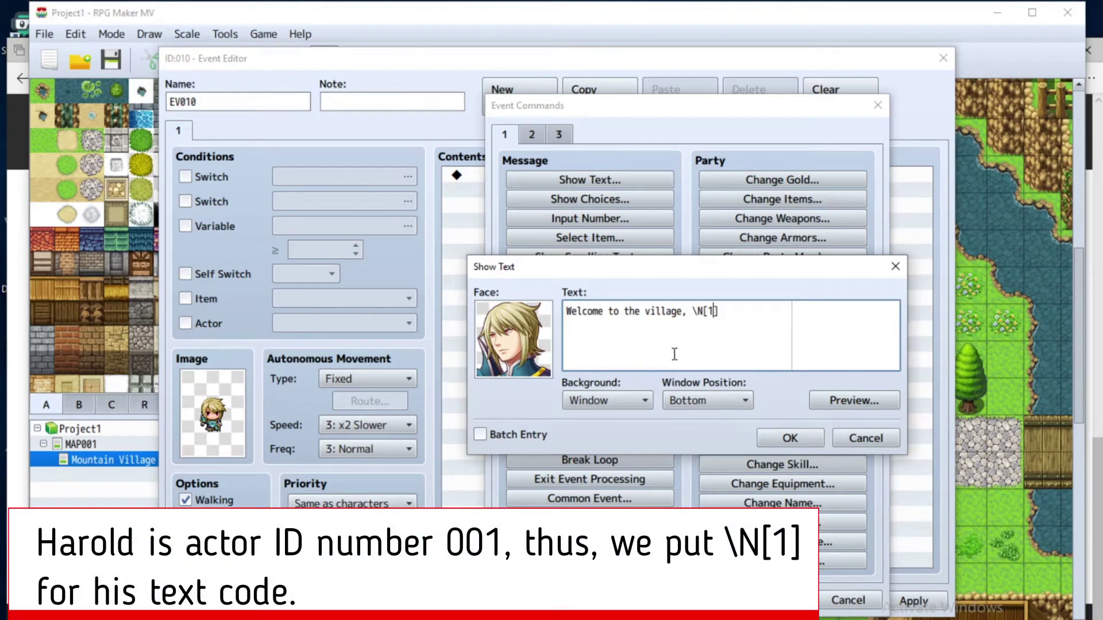
left_click(716, 322)
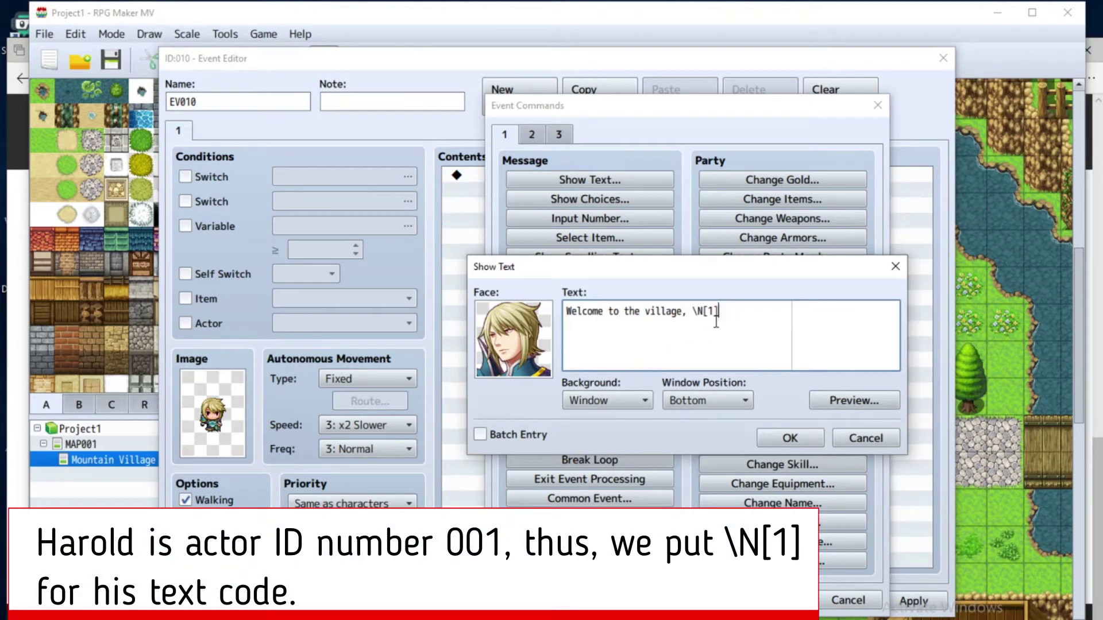
left_click(817, 404)
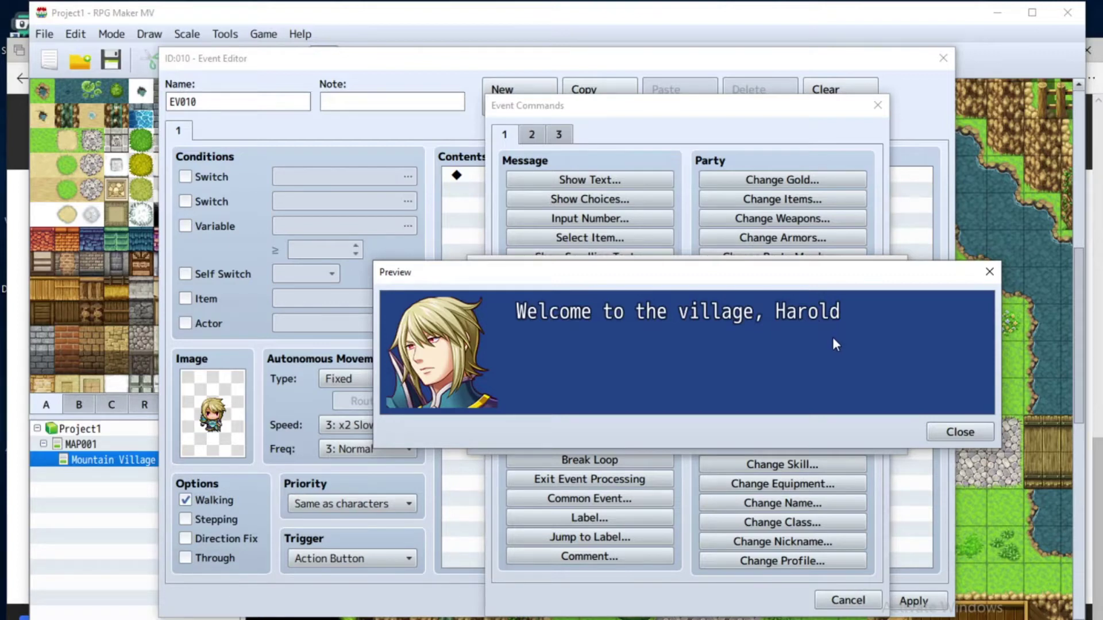
left_click(958, 434)
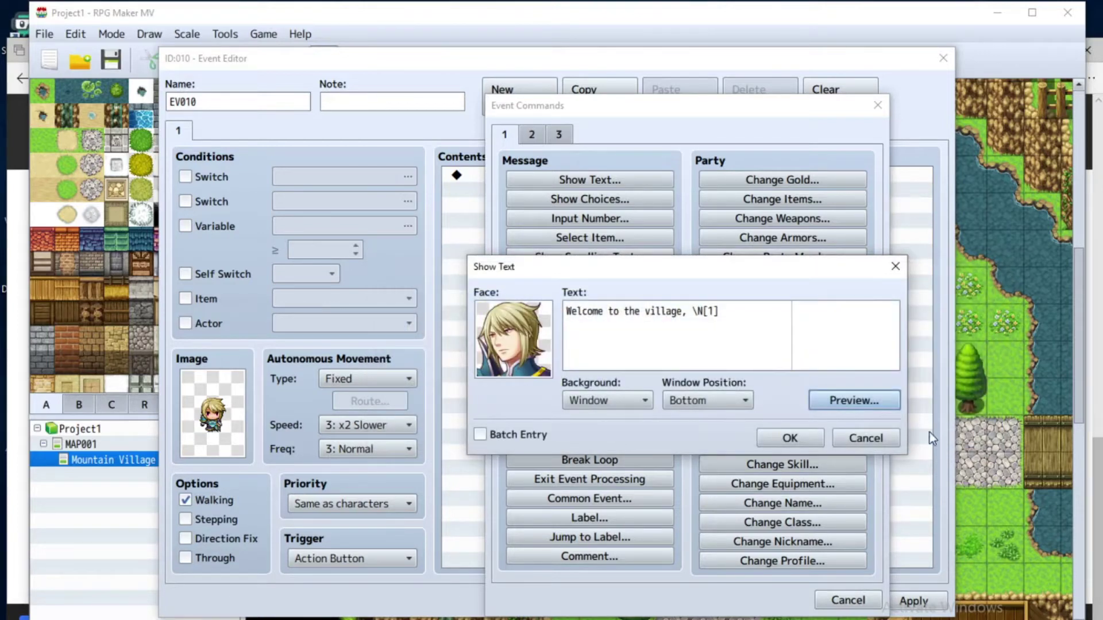
Step: Add a second message line reading "Also welcome to \C[2]\N[2] \C"
left_click(768, 322)
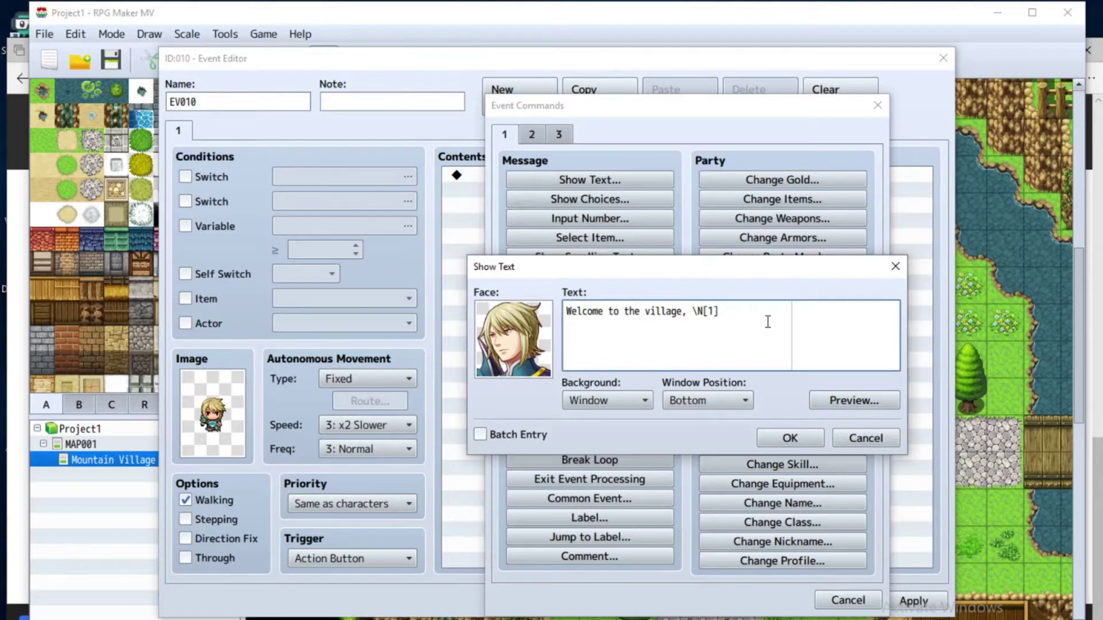
key("Return")
type("Also welcome to")
type("\\")
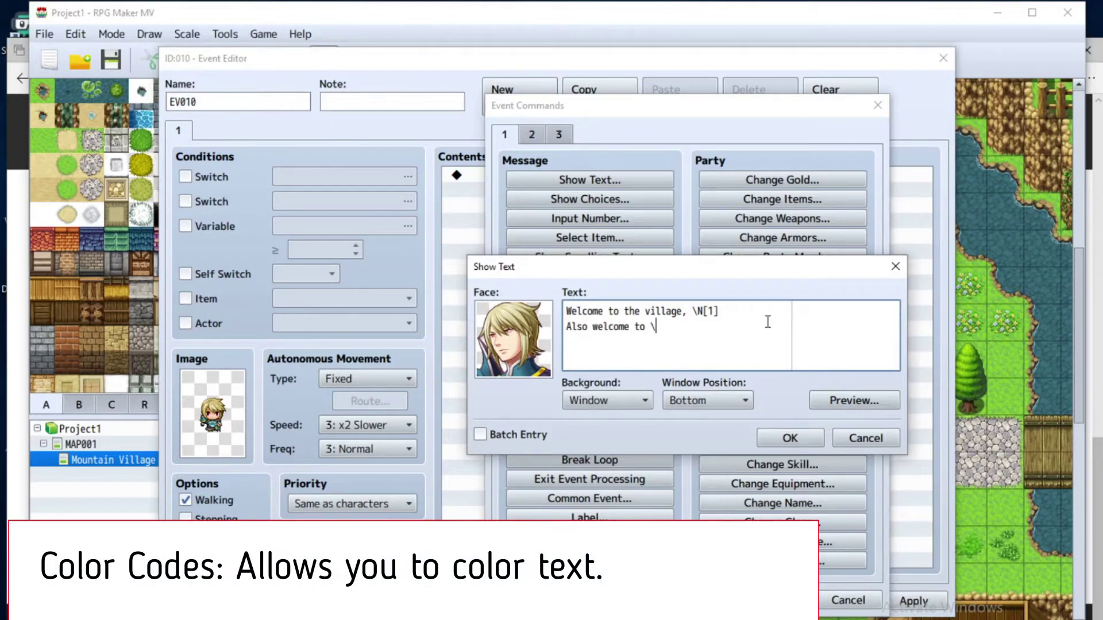
type("C")
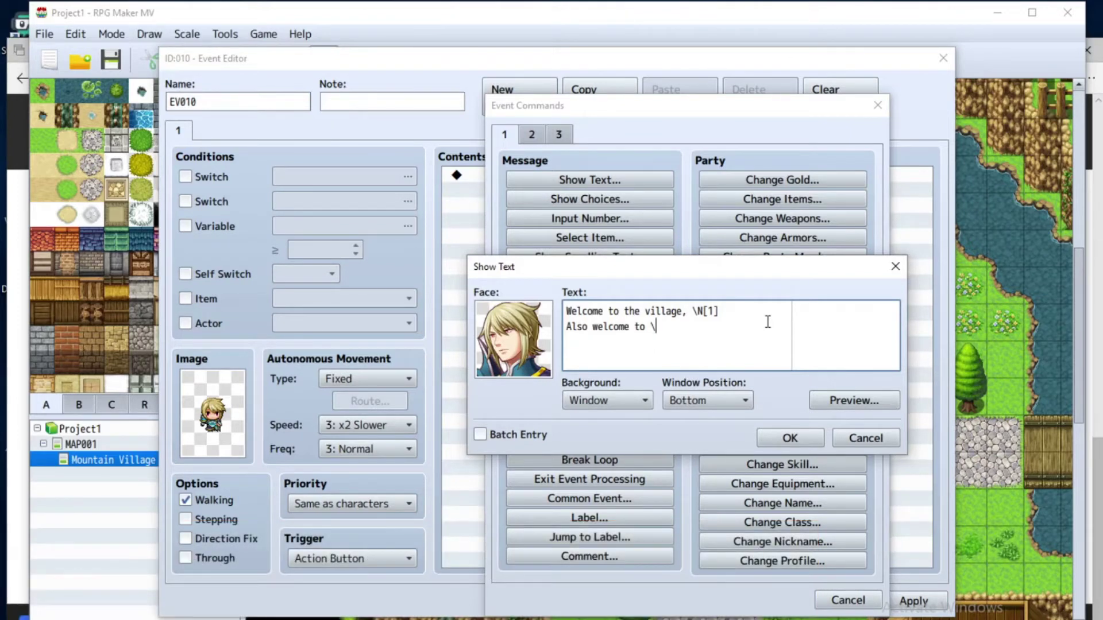
type("[]")
key("Left")
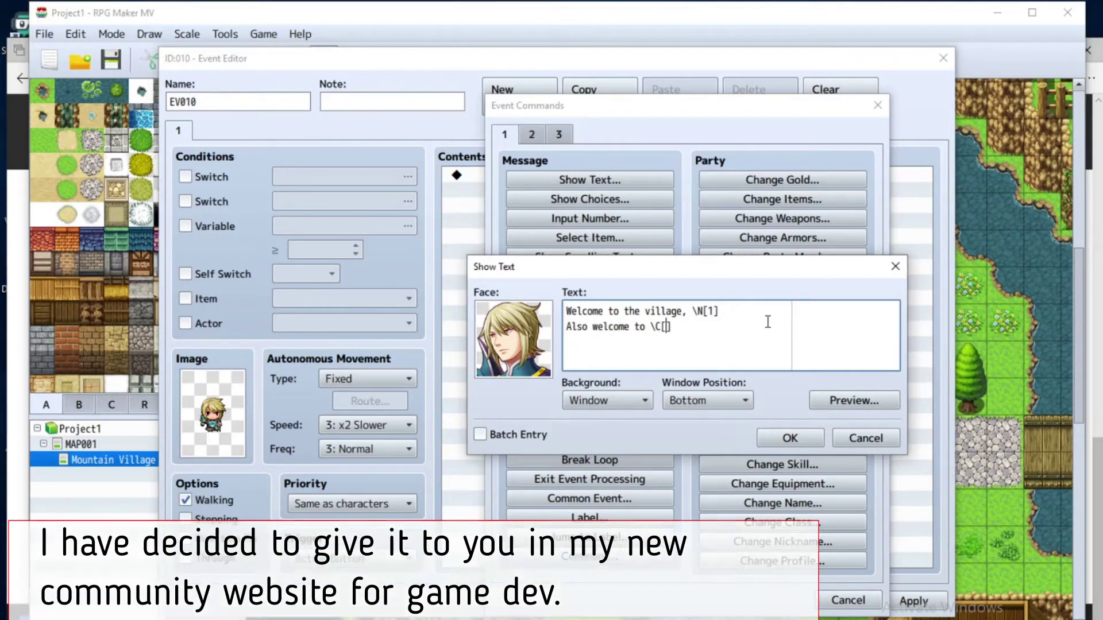
type("2")
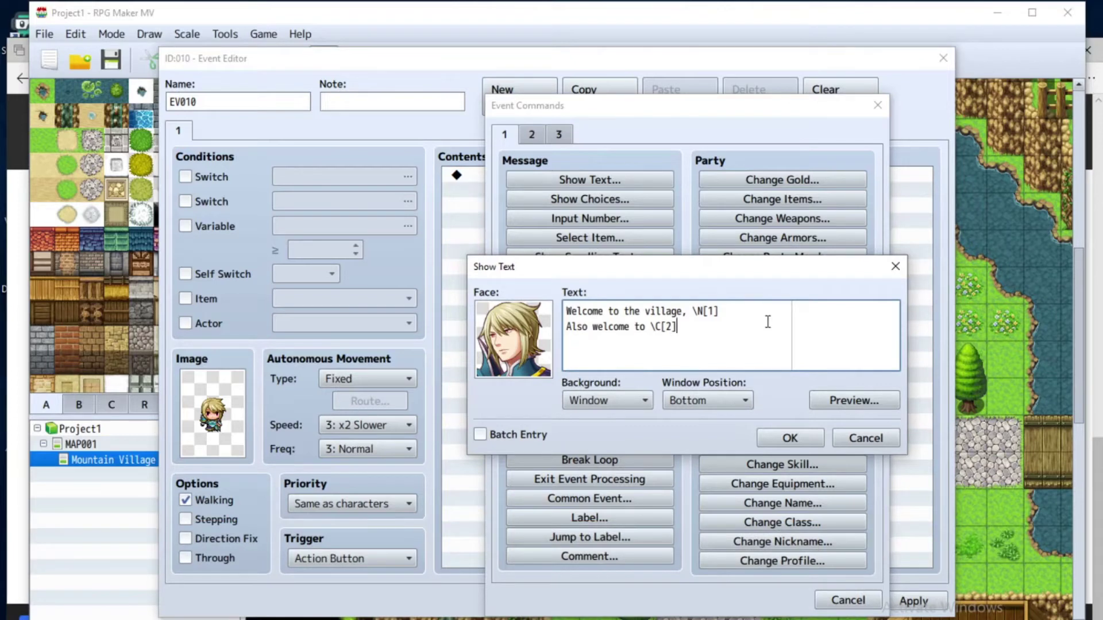
key("Right")
type("\\N[2] \\C")
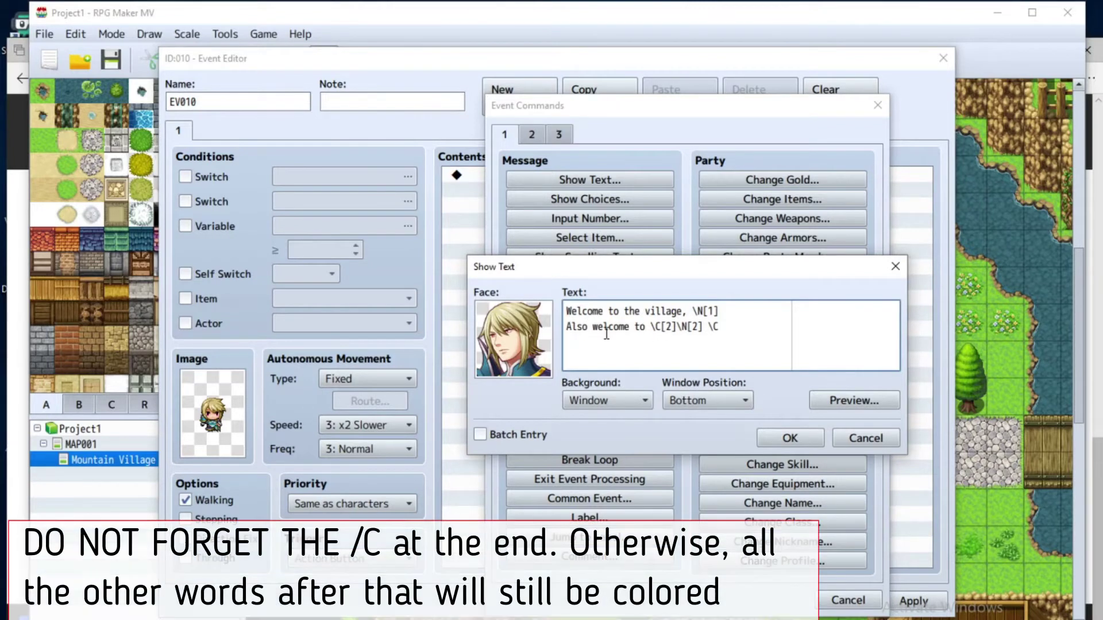
left_click(679, 326)
key("shift+Left")
key("shift+Left")
key("shift+Left")
key("shift+Left")
key("shift+Left")
left_click(722, 326, "shift")
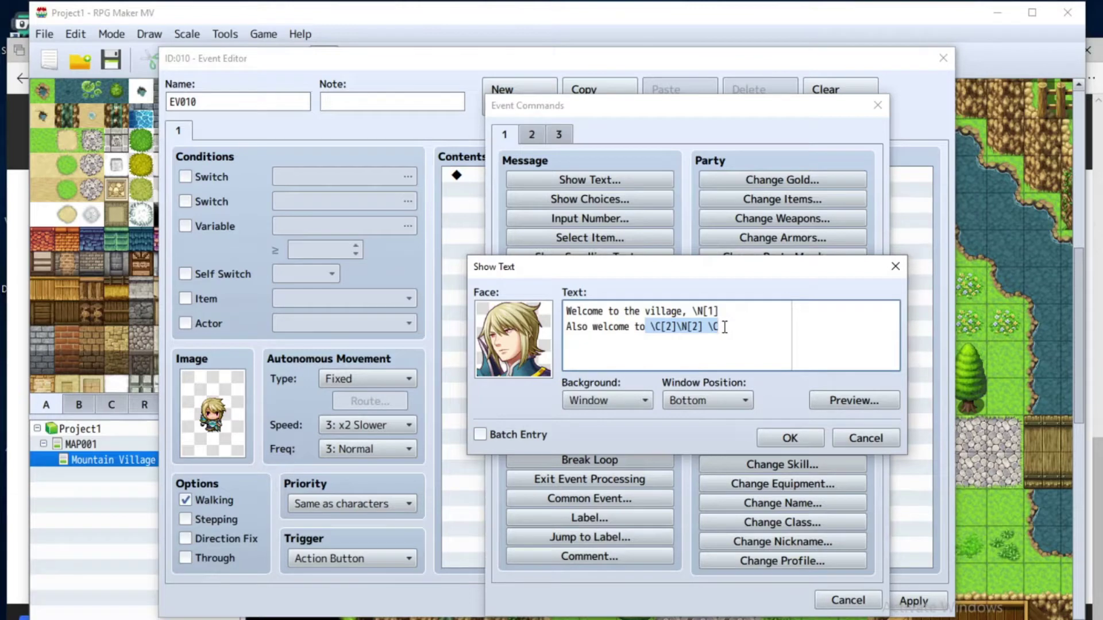
Step: Preview the two-line message, accept the Show Text command, and apply the event to the map
left_click(839, 398)
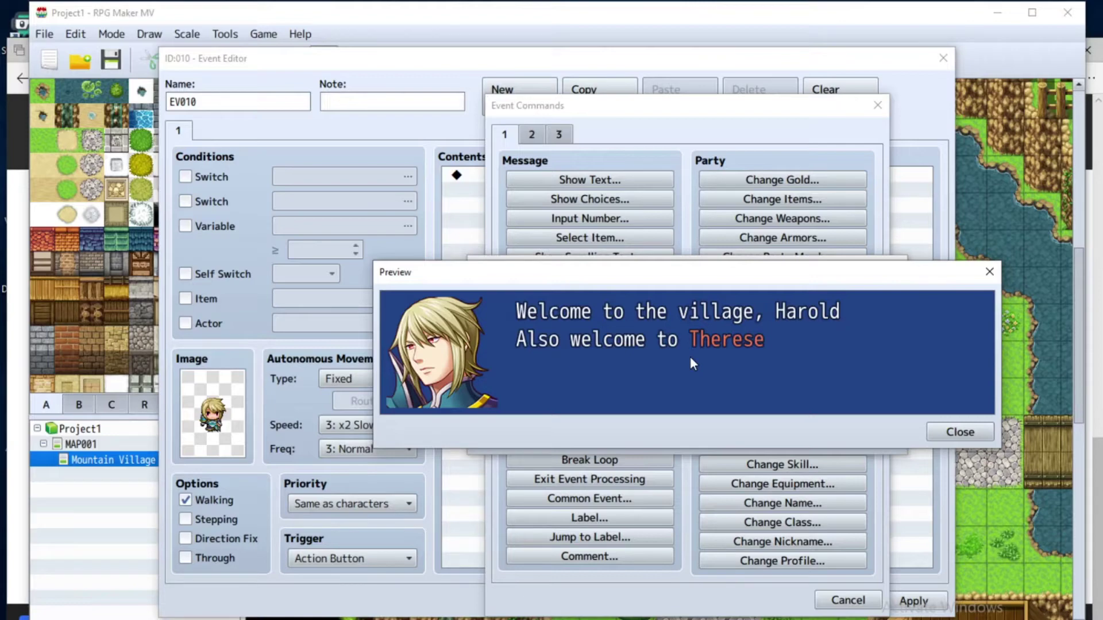
left_click(934, 432)
left_click(816, 441)
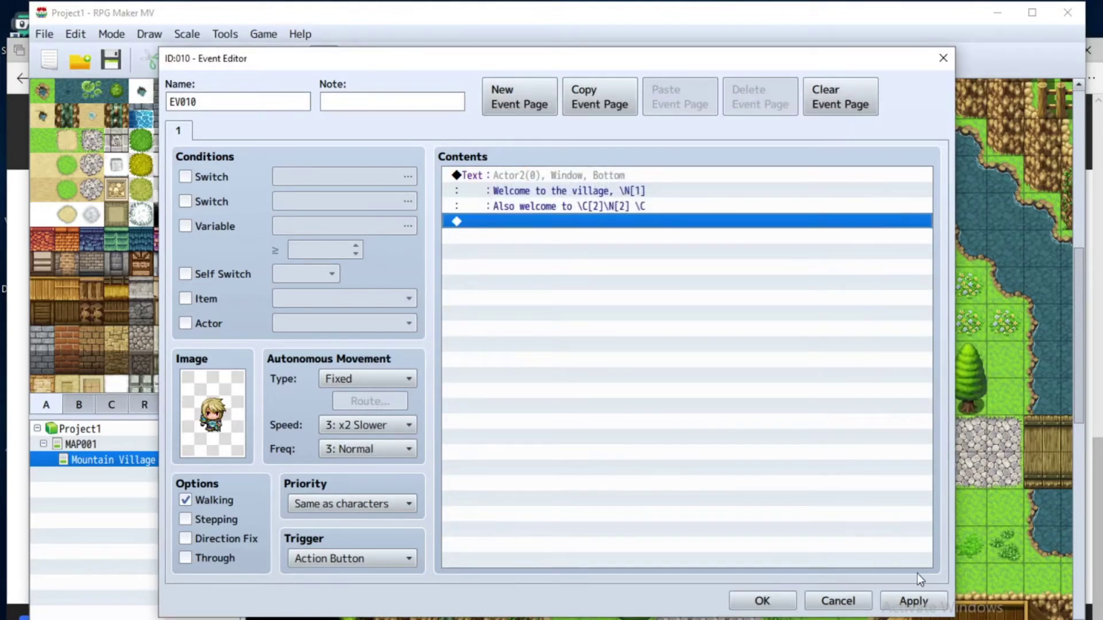
left_click(914, 601)
left_click(762, 602)
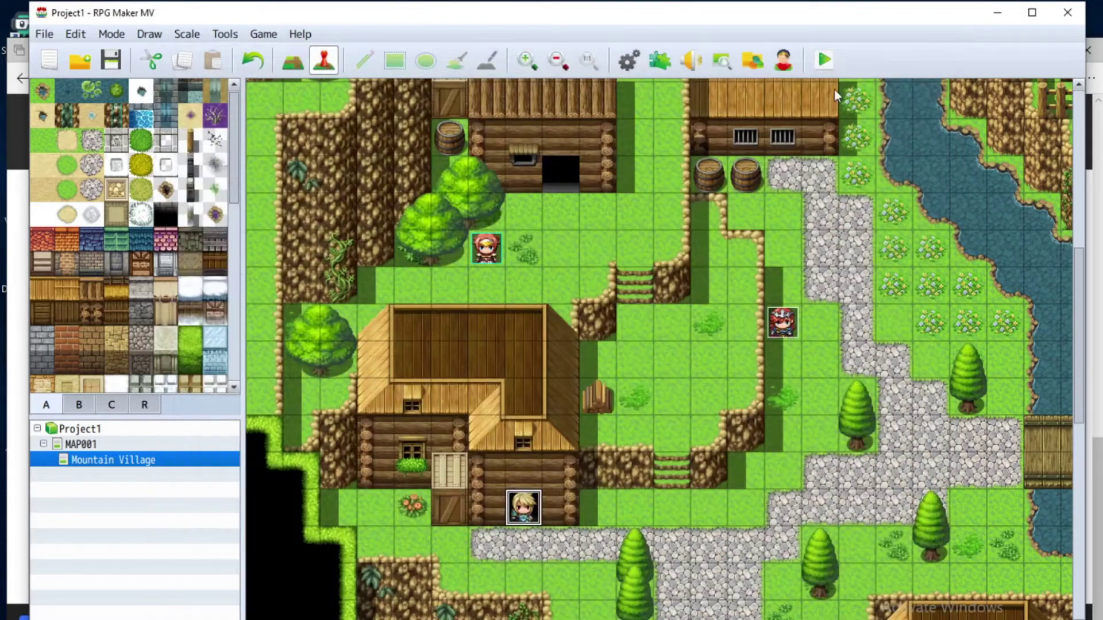
Step: Start a playtest of the project and begin a new game
left_click(824, 61)
left_click(487, 366)
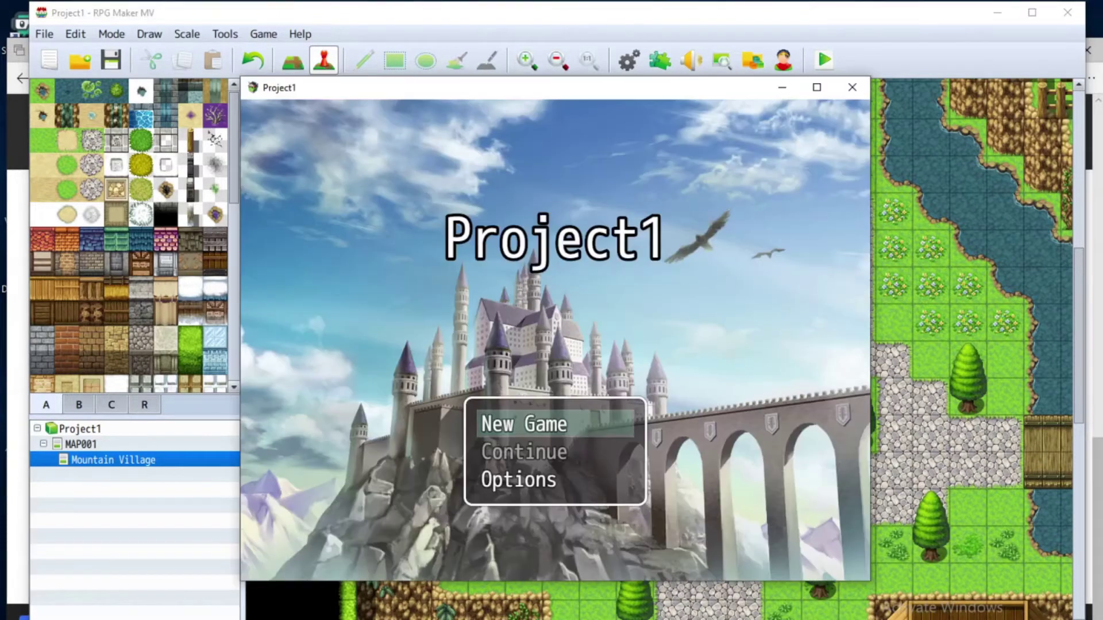
left_click(633, 409)
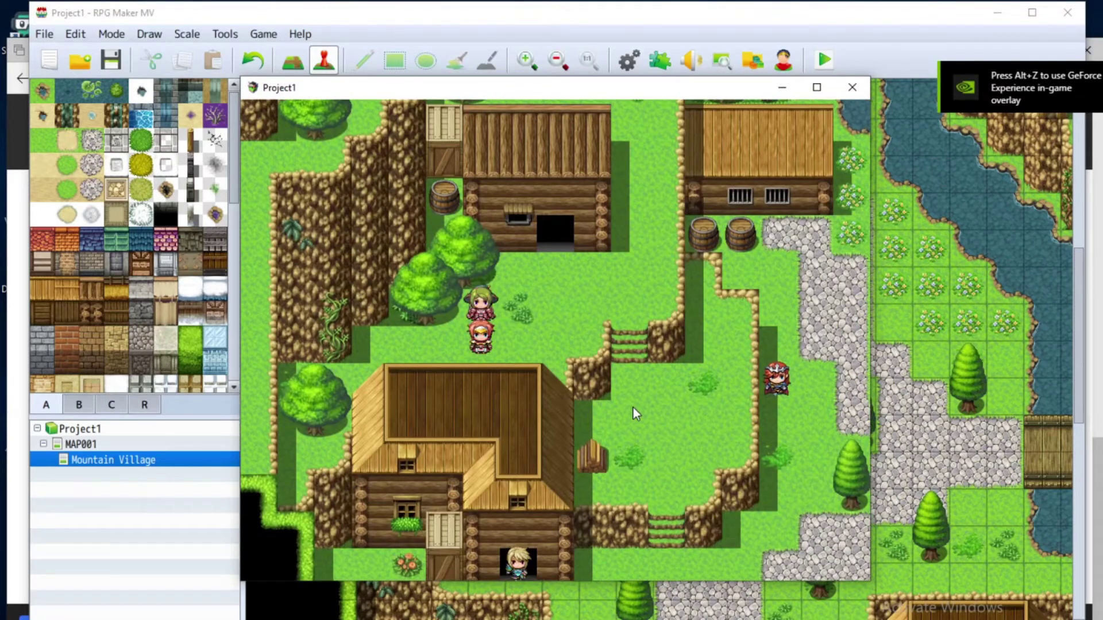
left_click(633, 405)
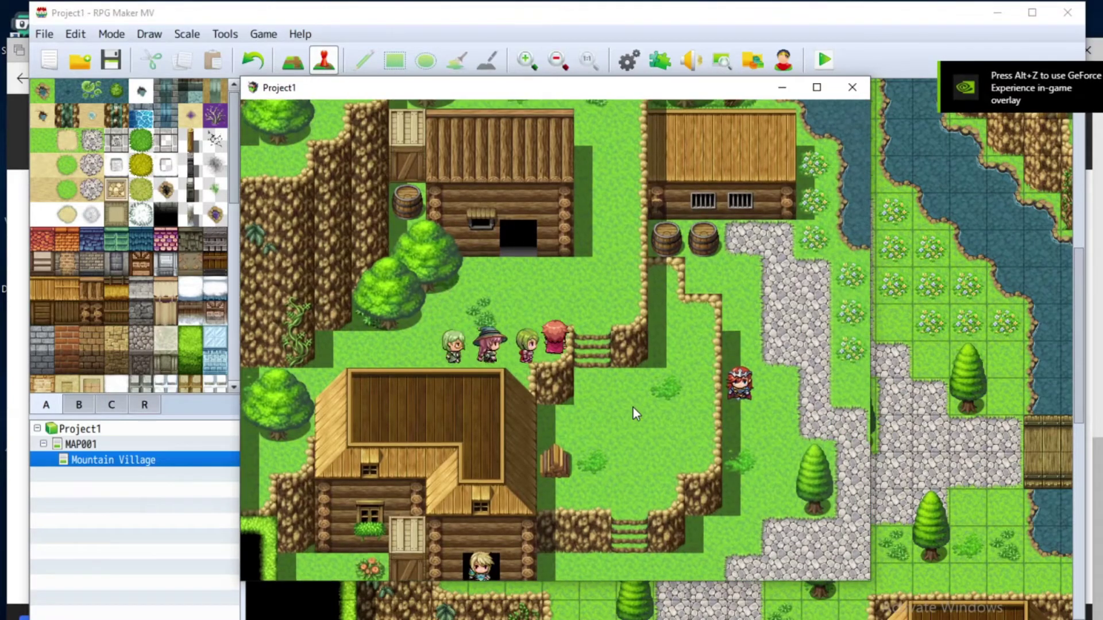
Step: Walk the party down to the blond villager in the house doorway, talk to him and read through his message
key("Down")
key("Right")
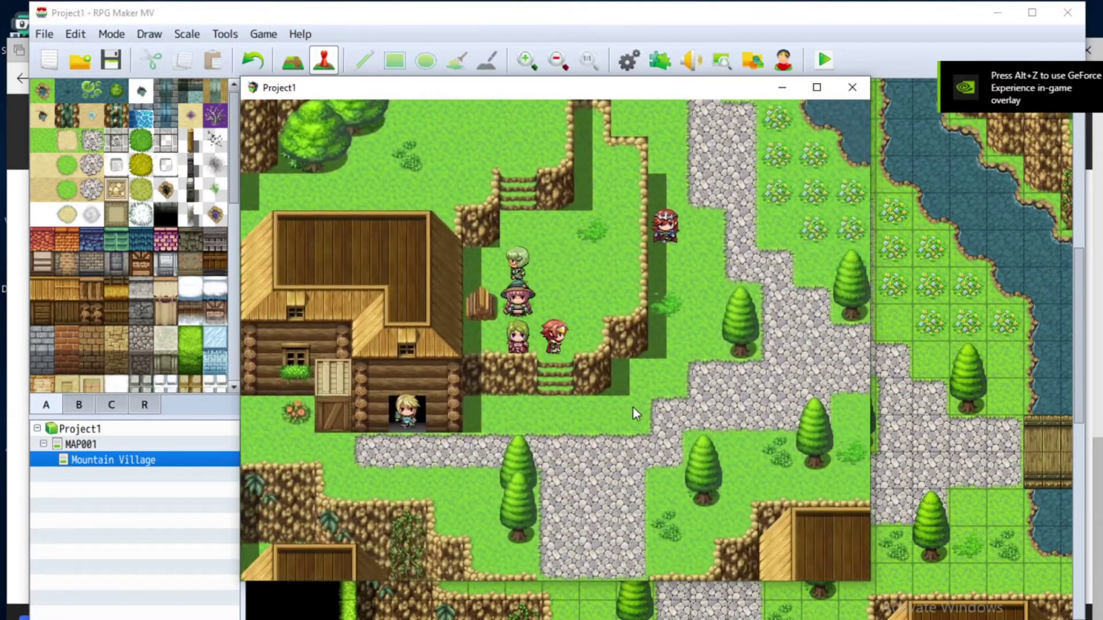
key("Down")
key("Up")
key("Left")
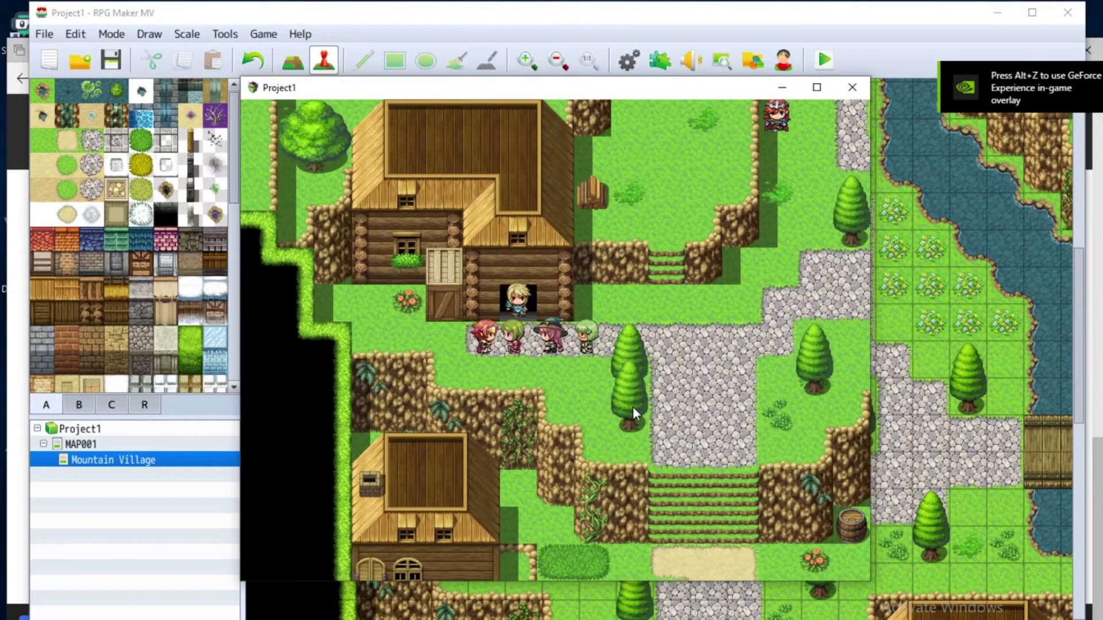
key("Up")
key("Return")
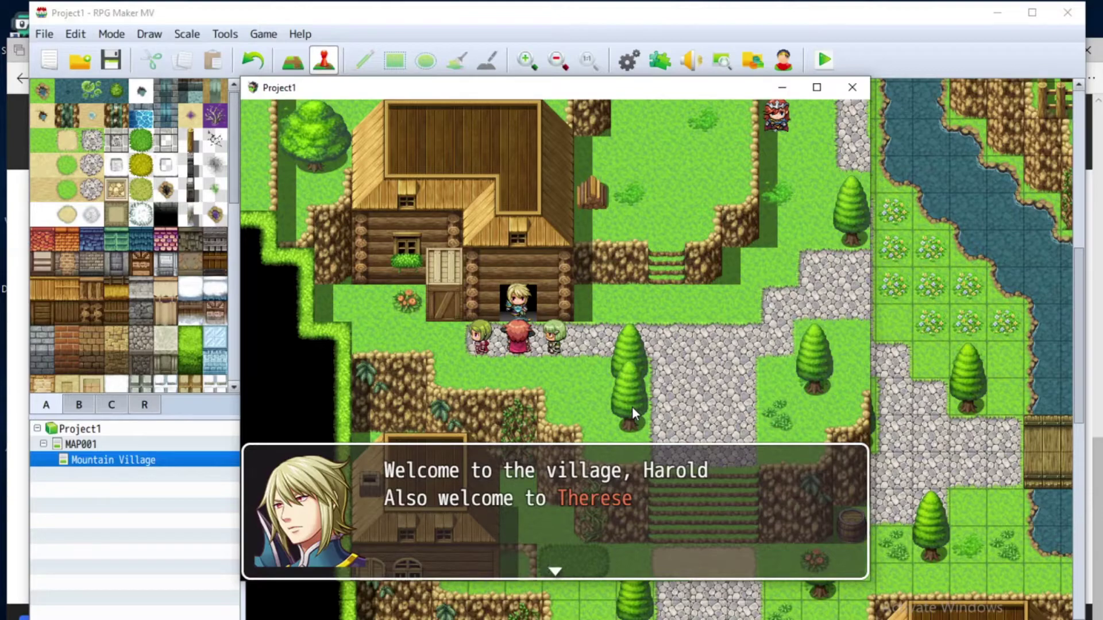
key("Return")
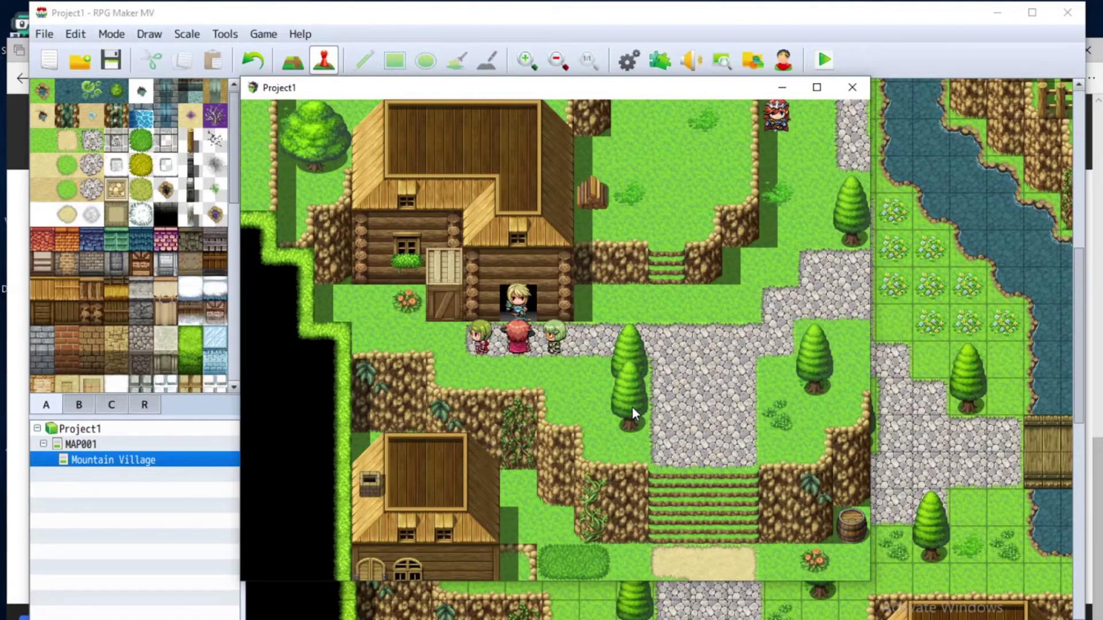
Step: Open the in-game party menu and use Formation to swap the Mage with the Priest
key("Escape")
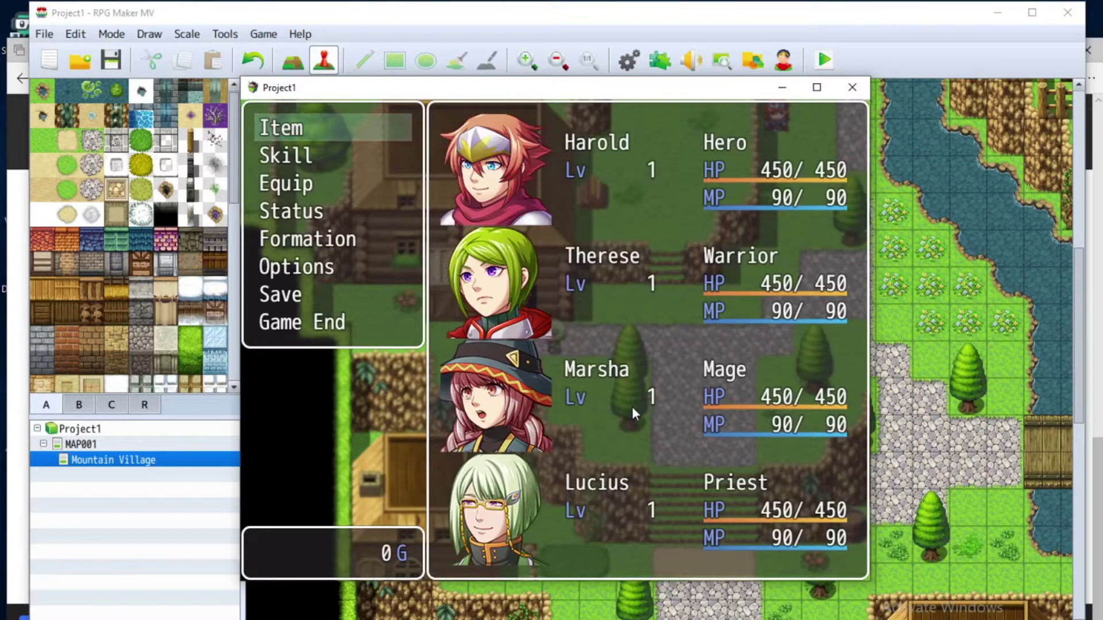
key("Down")
key("Down")
key("Down")
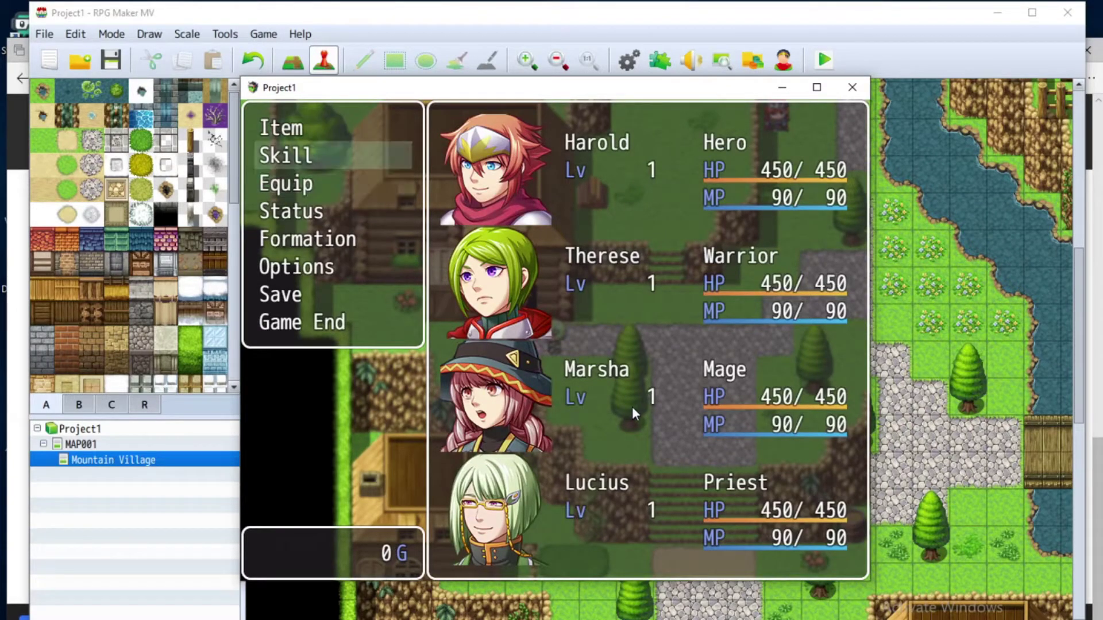
key("Down")
key("Return")
key("Down")
key("Down")
key("Down")
key("Up")
key("Return")
key("Down")
key("Return")
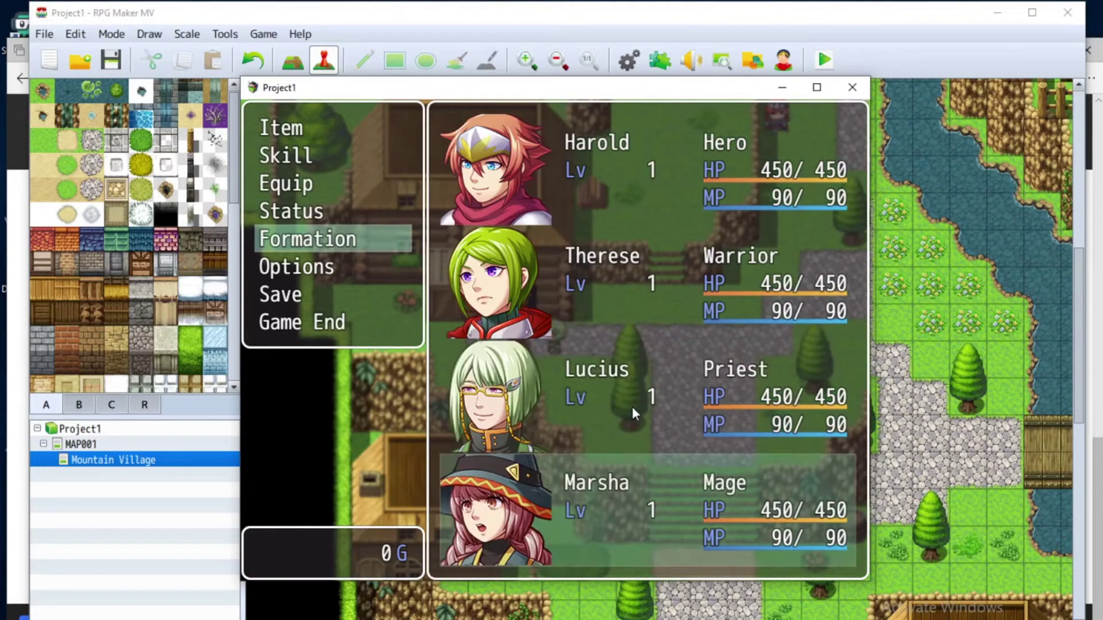
Step: Reorder the party formation to Mage, Hero, Priest and Warrior, and return to the map
key("Return")
key("Up")
key("Up")
key("Up")
key("Return")
key("Down")
key("Down")
key("Up")
key("Down")
key("Down")
key("Return")
key("Up")
key("Up")
key("Return")
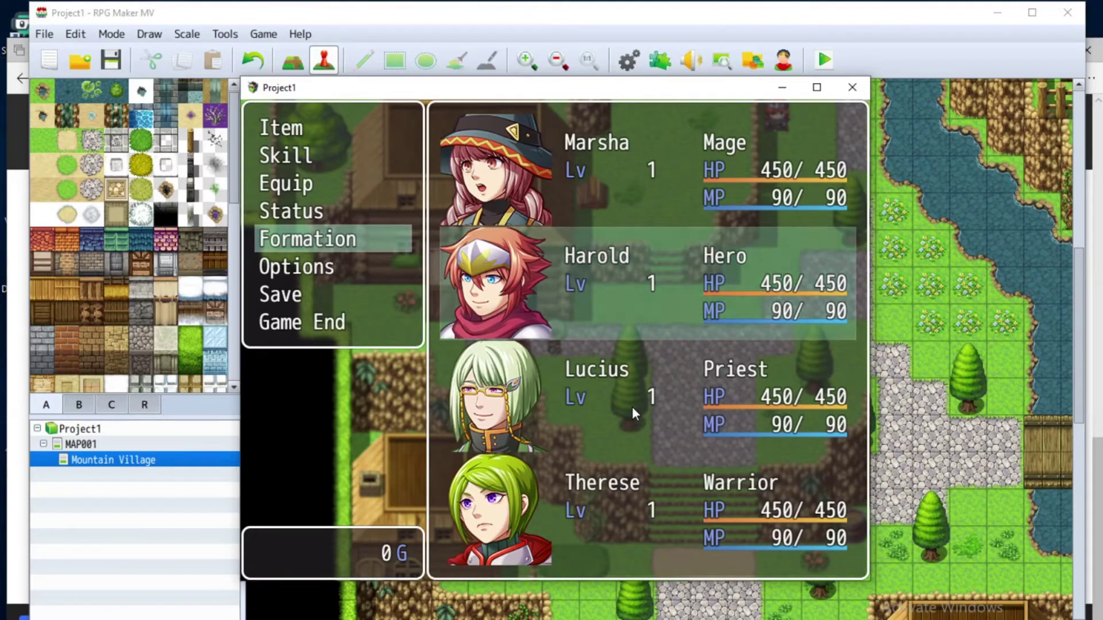
key("Escape")
key("Escape")
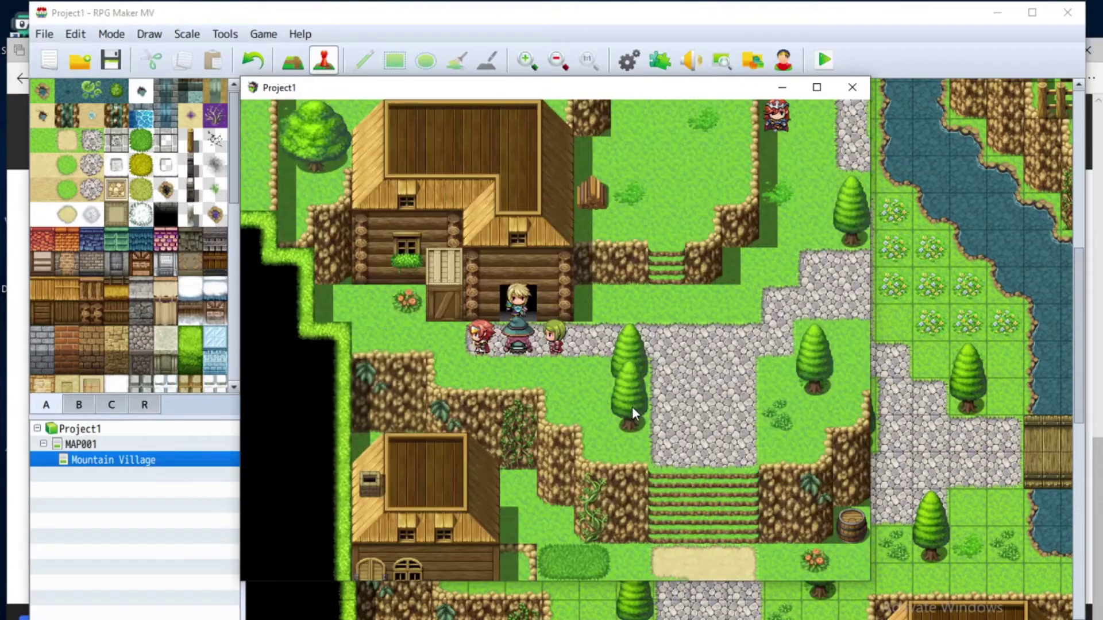
Step: Talk to the villager again with the reordered party, dismiss his message and end the playtest
key("Return")
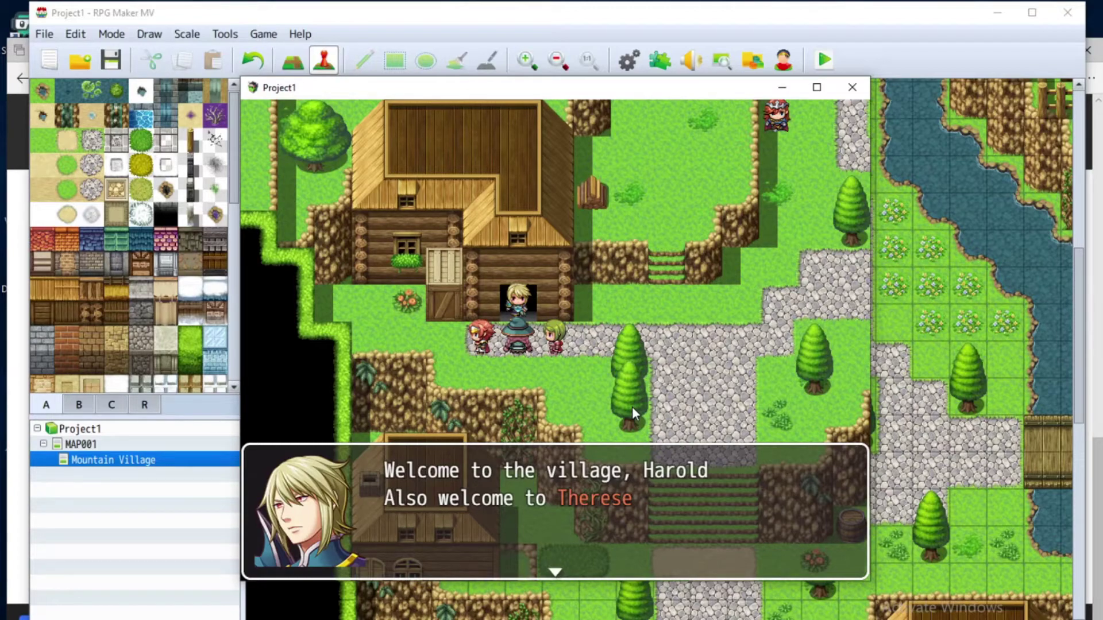
key("Return")
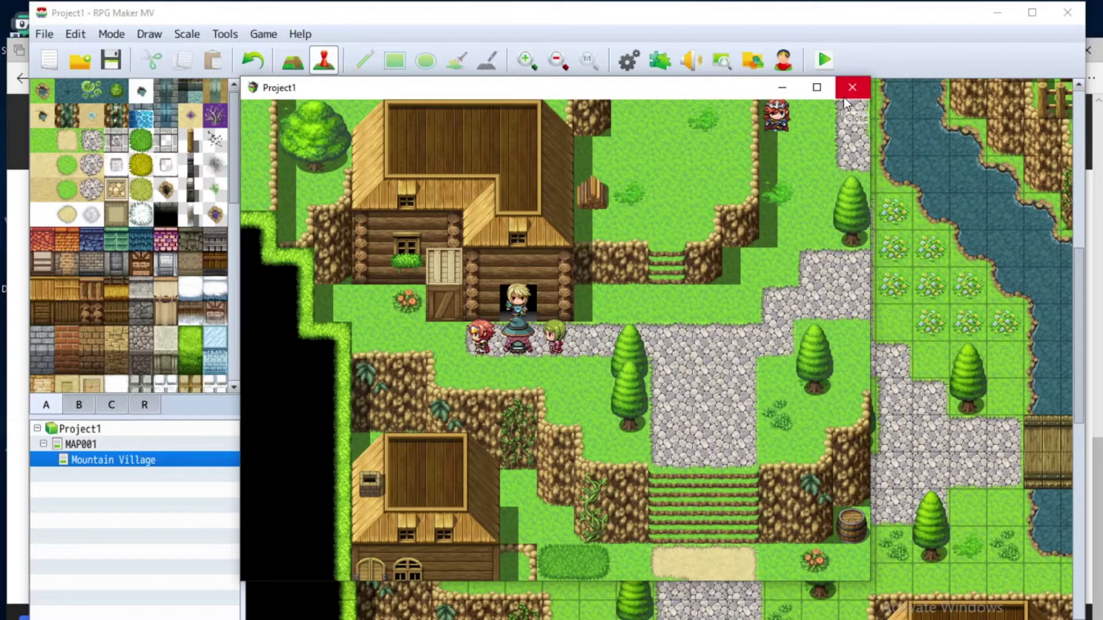
key("Escape")
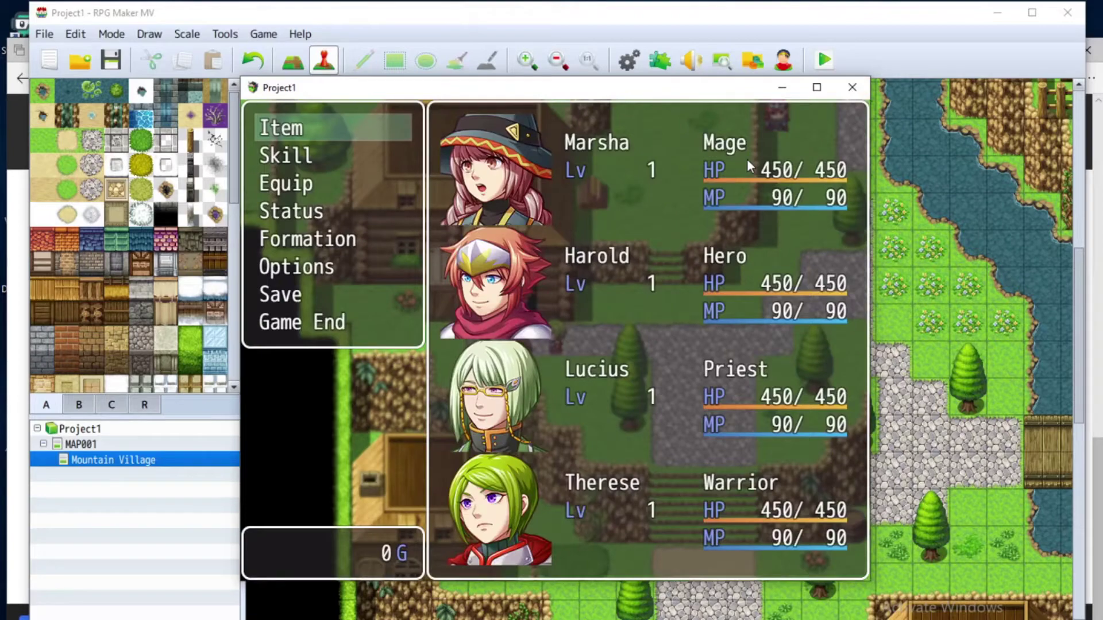
key("Up")
key("Up")
key("Return")
key("Escape")
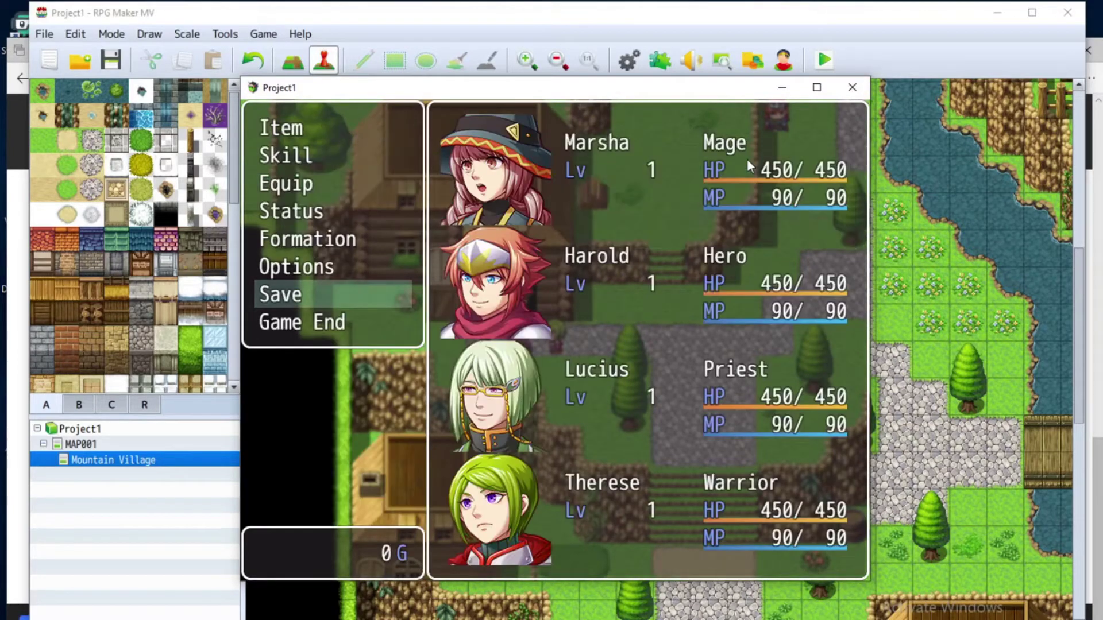
key("Escape")
left_click(852, 88)
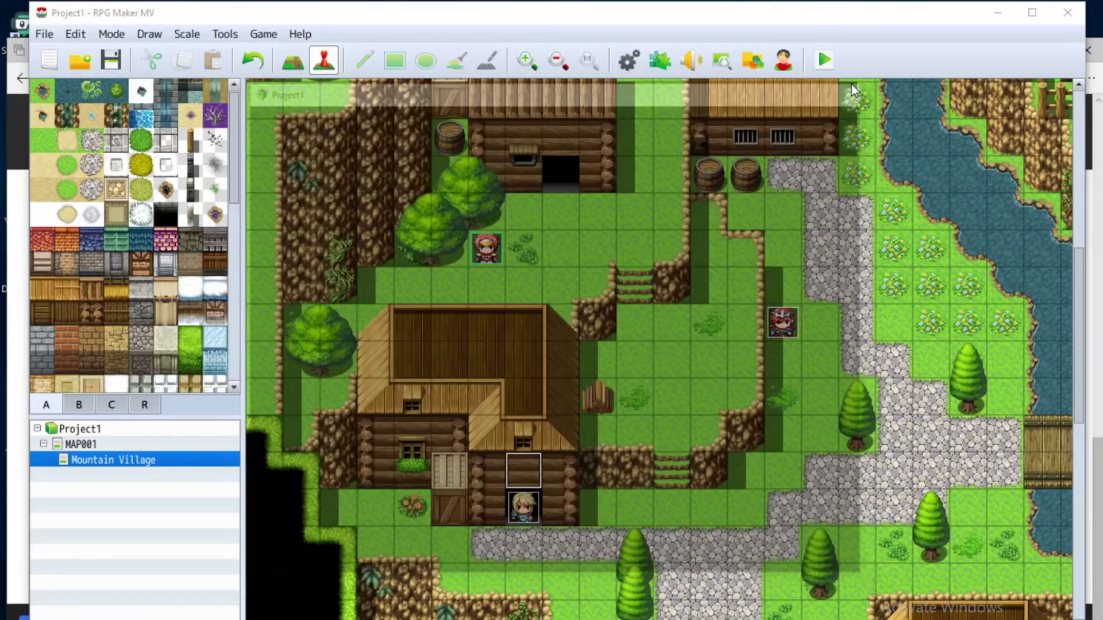
Step: Open the villager event in the house doorway to review its message codes, and close it
double_click(536, 529)
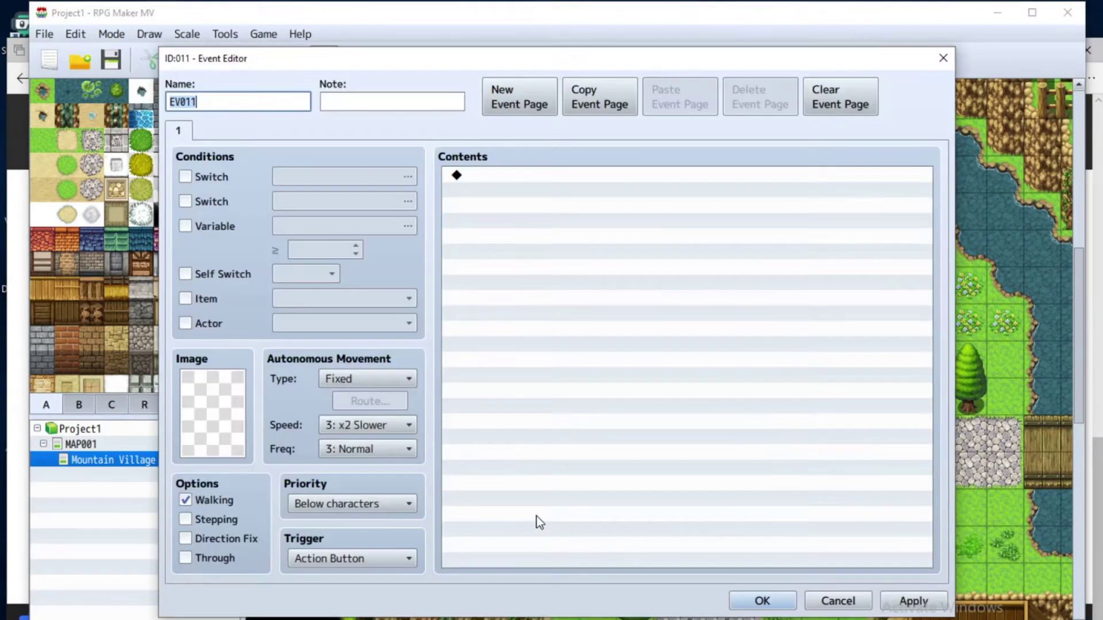
left_click(839, 601)
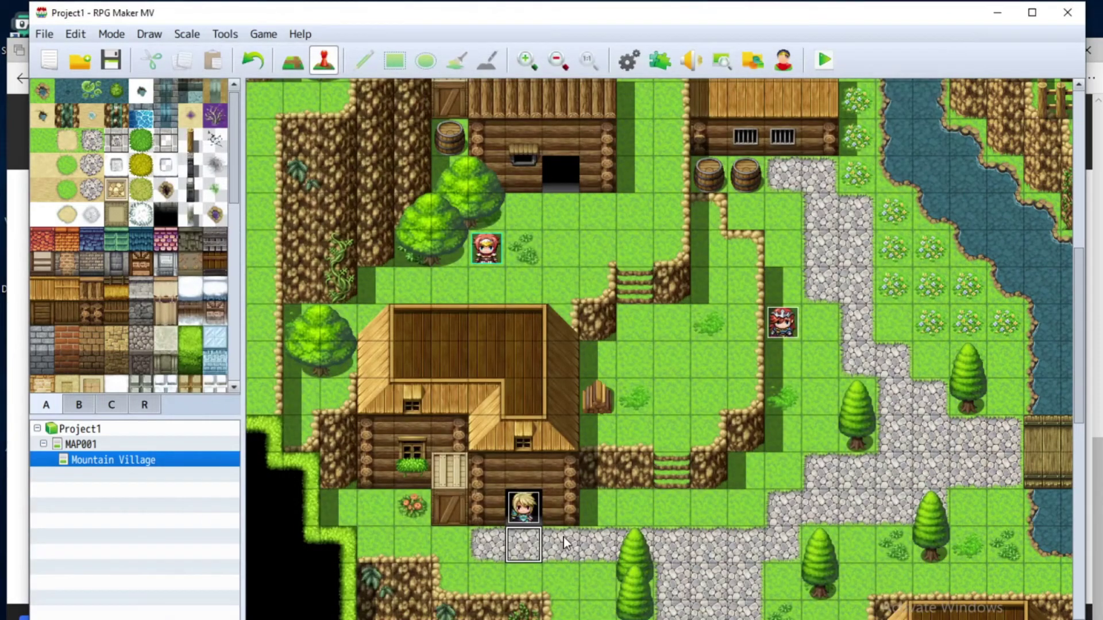
double_click(524, 514)
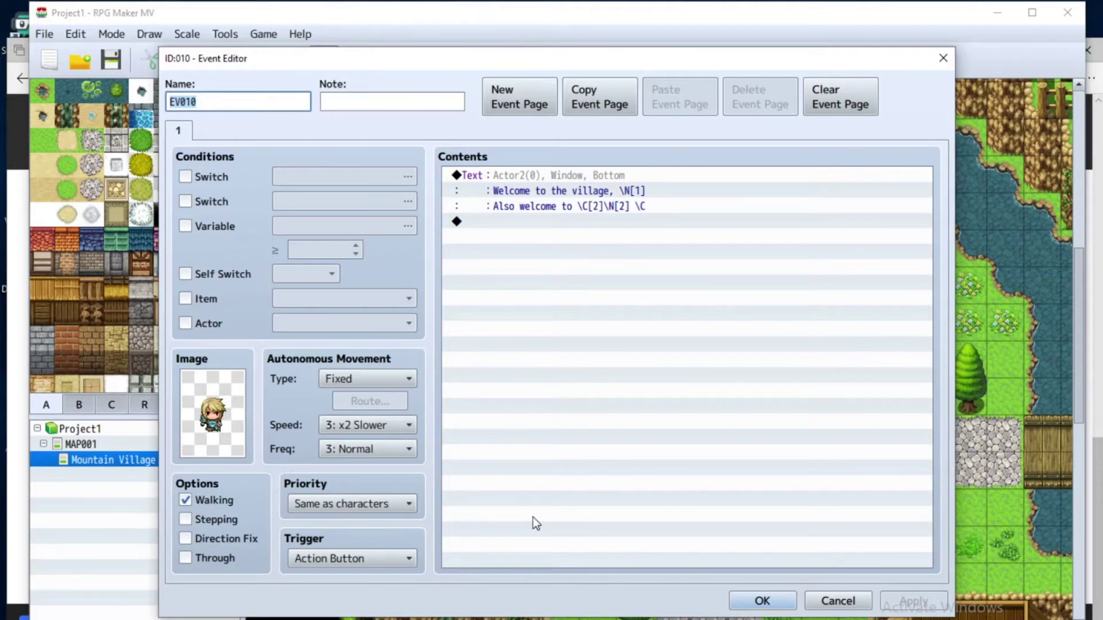
left_click(753, 601)
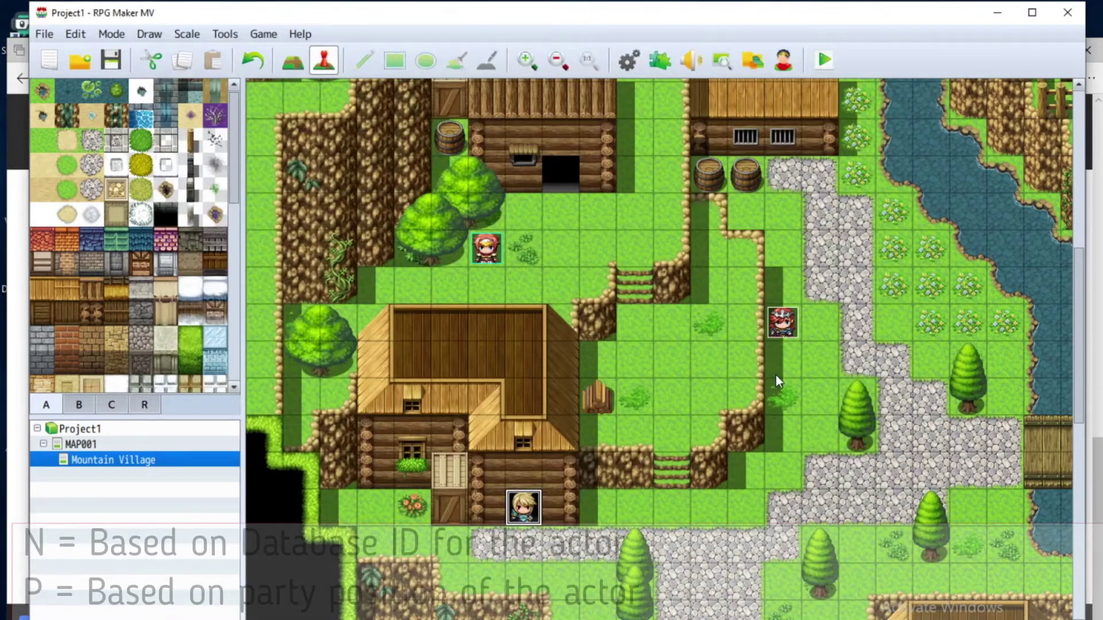
Step: Check the ID numbers of the four actors in the database's Actors list
left_click(627, 61)
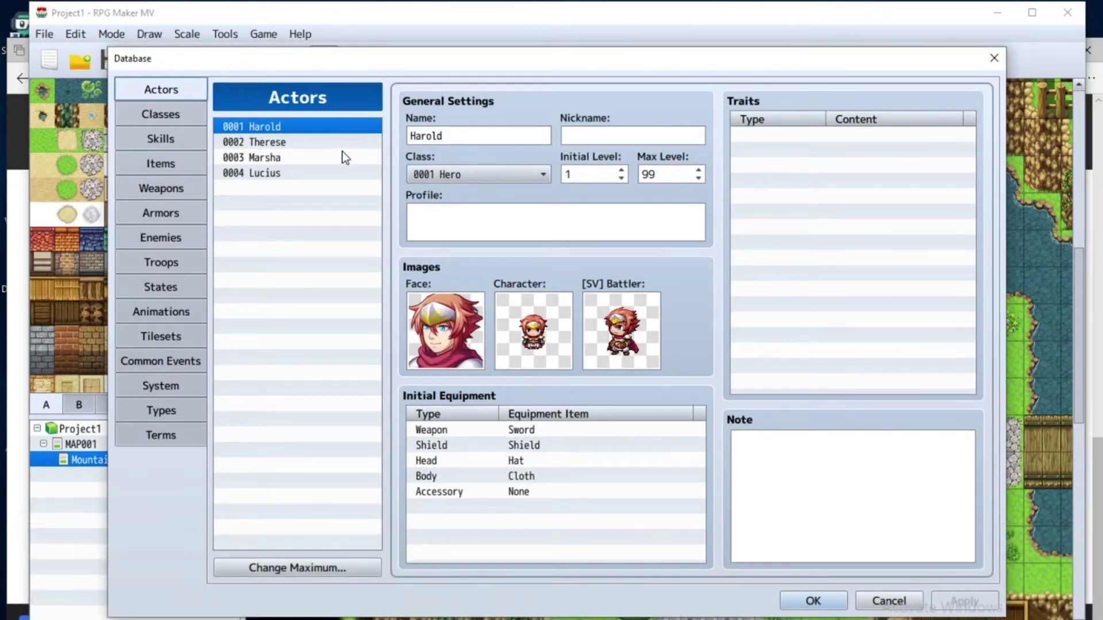
left_click(326, 129)
left_click(327, 144)
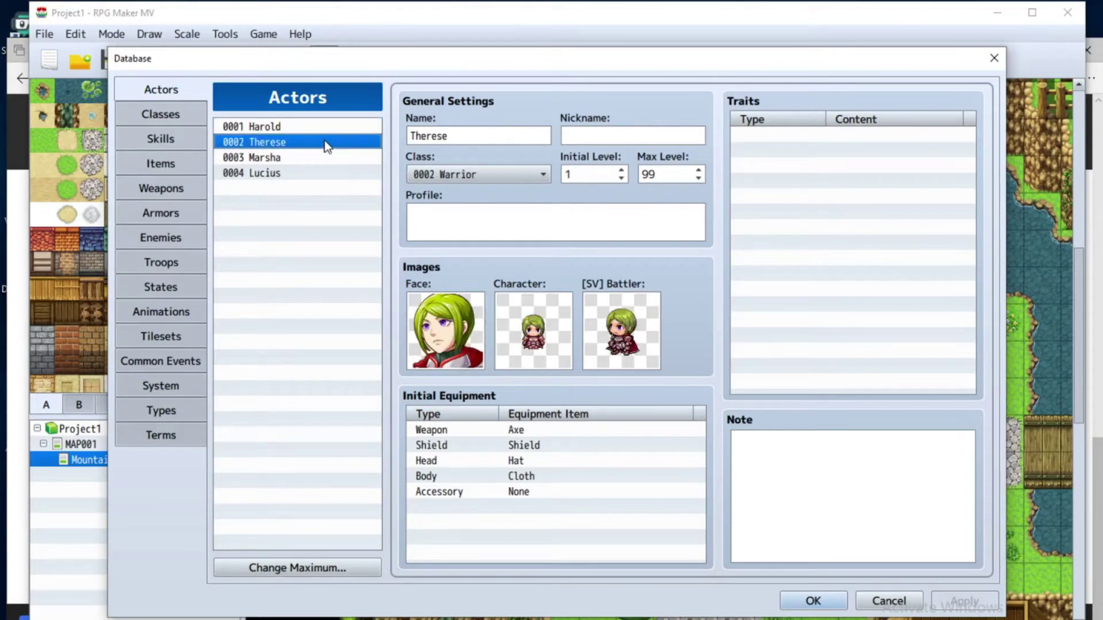
left_click(328, 160)
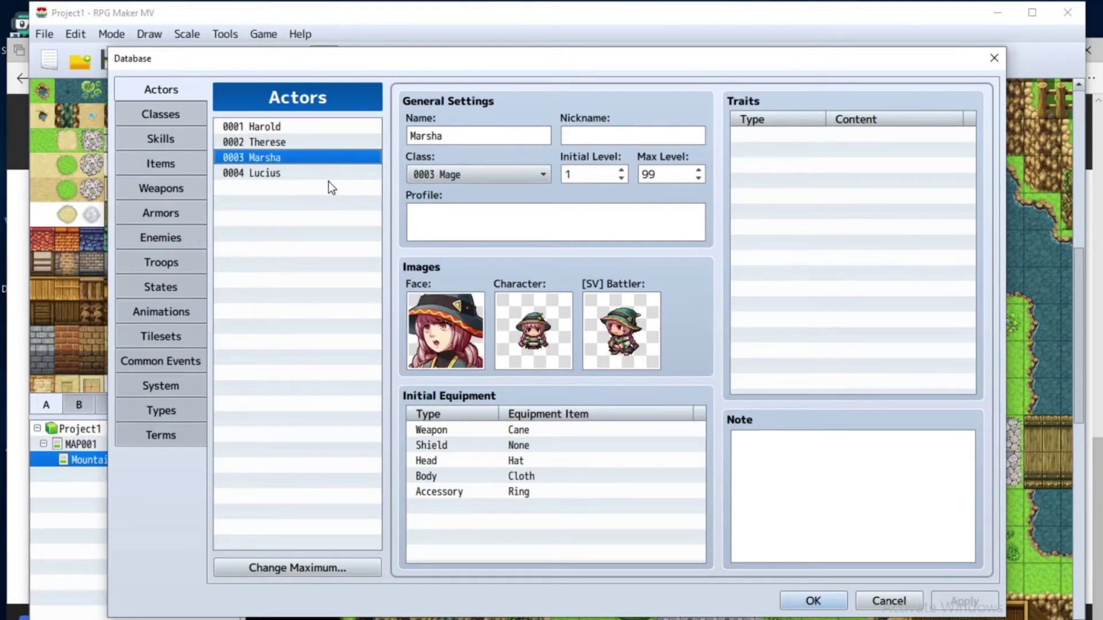
left_click(330, 175)
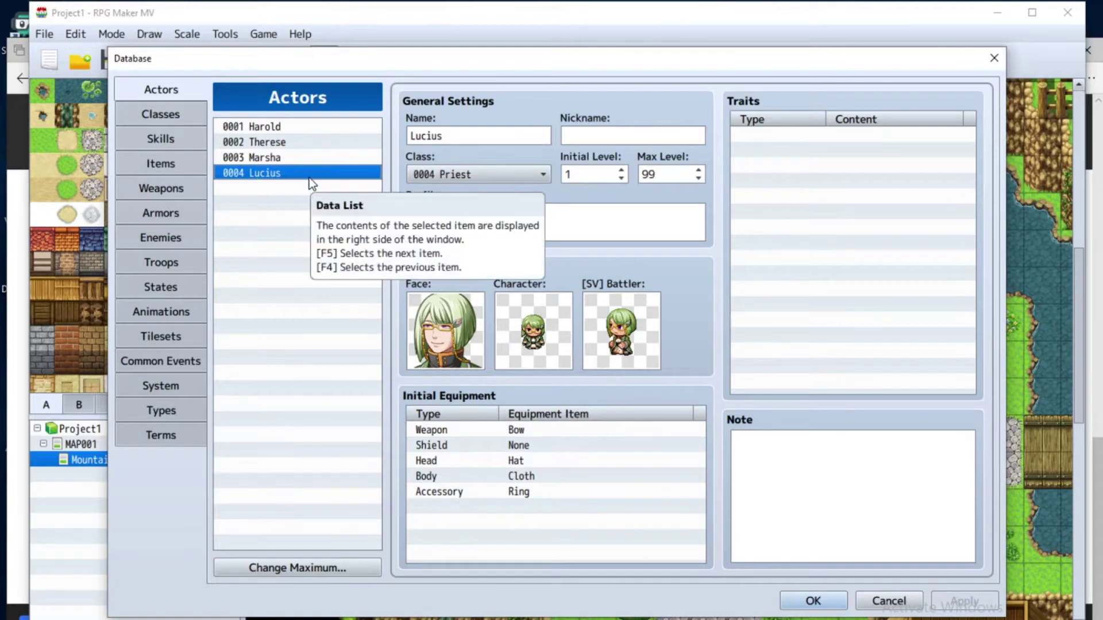
left_click(791, 595)
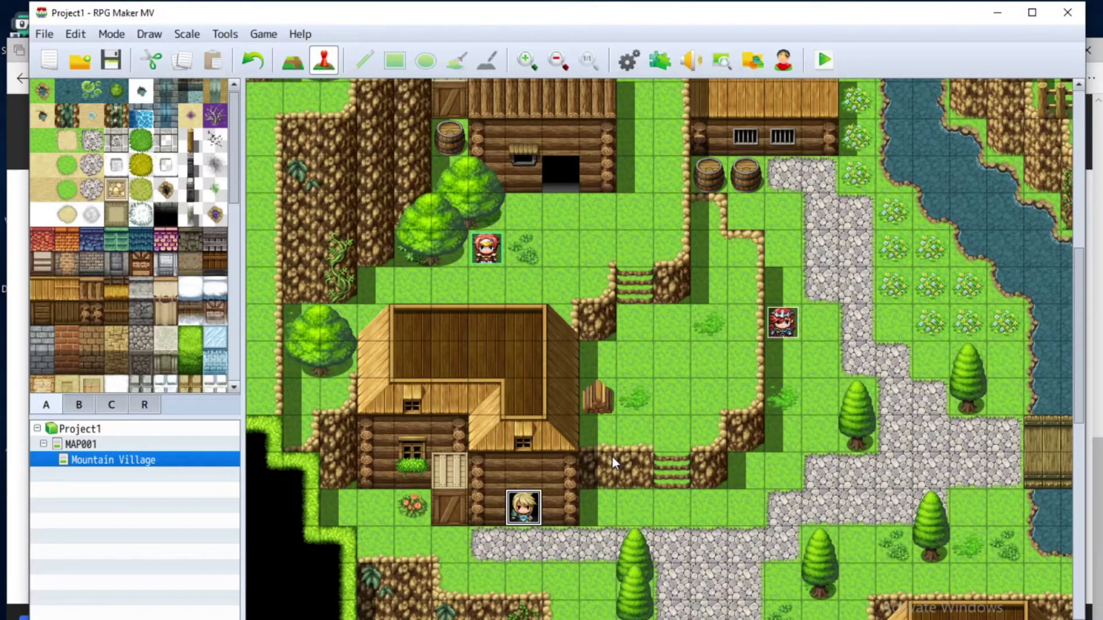
Step: Edit the villager event's Show Text command, changing the name code in the second line to \P[2]
double_click(533, 508)
left_click(543, 174)
right_click(544, 178)
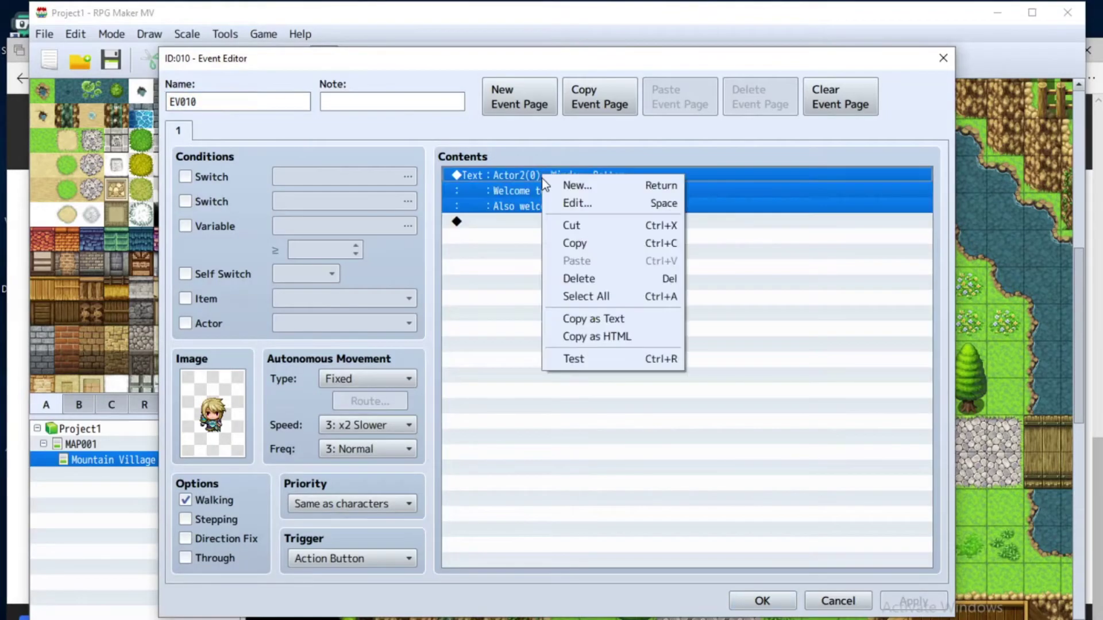
left_click(556, 202)
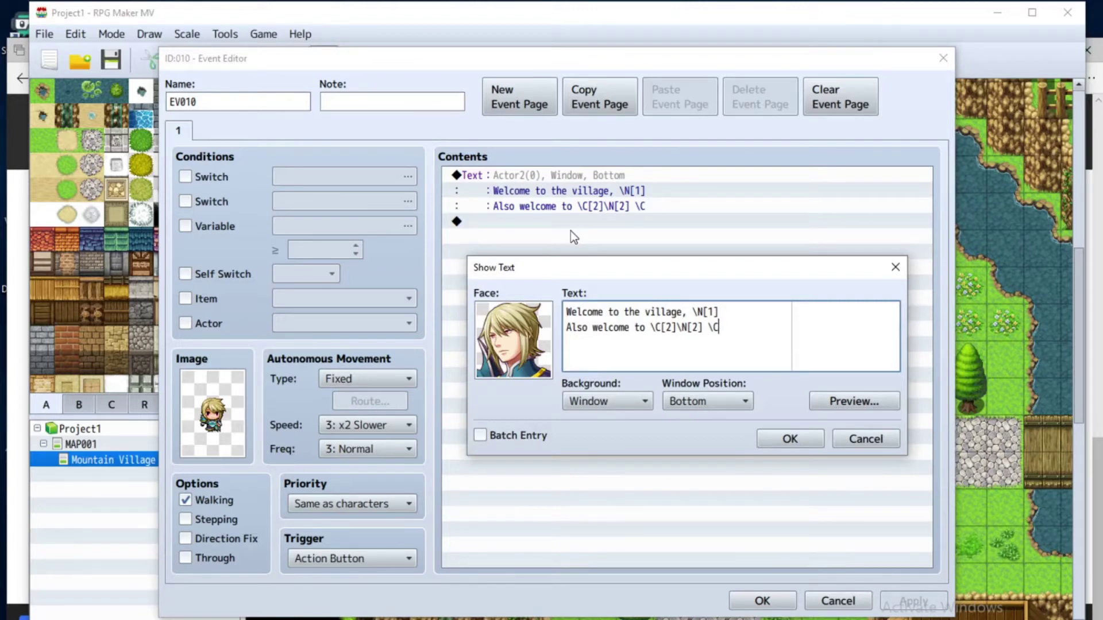
key("Left")
key("Left")
key("Left")
key("Left")
key("Left")
key("Left")
key("BackSpace")
type("P")
Step: Change the name code in the first message line to \P[1] and accept the Show Text command
key("Up")
key("Right")
key("Right")
key("Delete")
type("P")
left_click(770, 441)
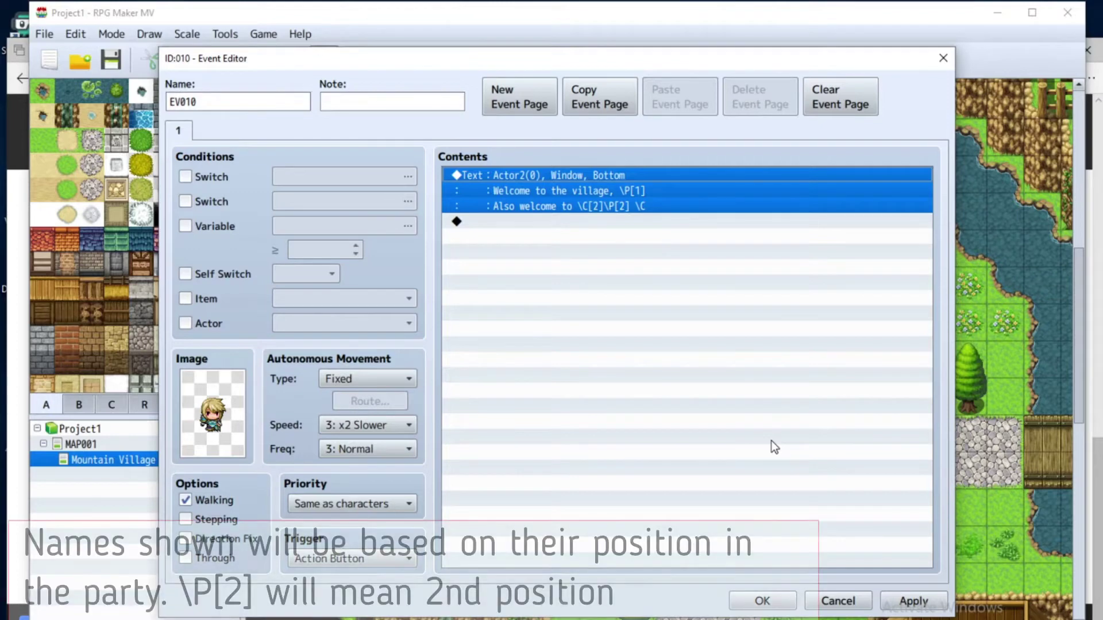
left_click(708, 190)
key("Insert")
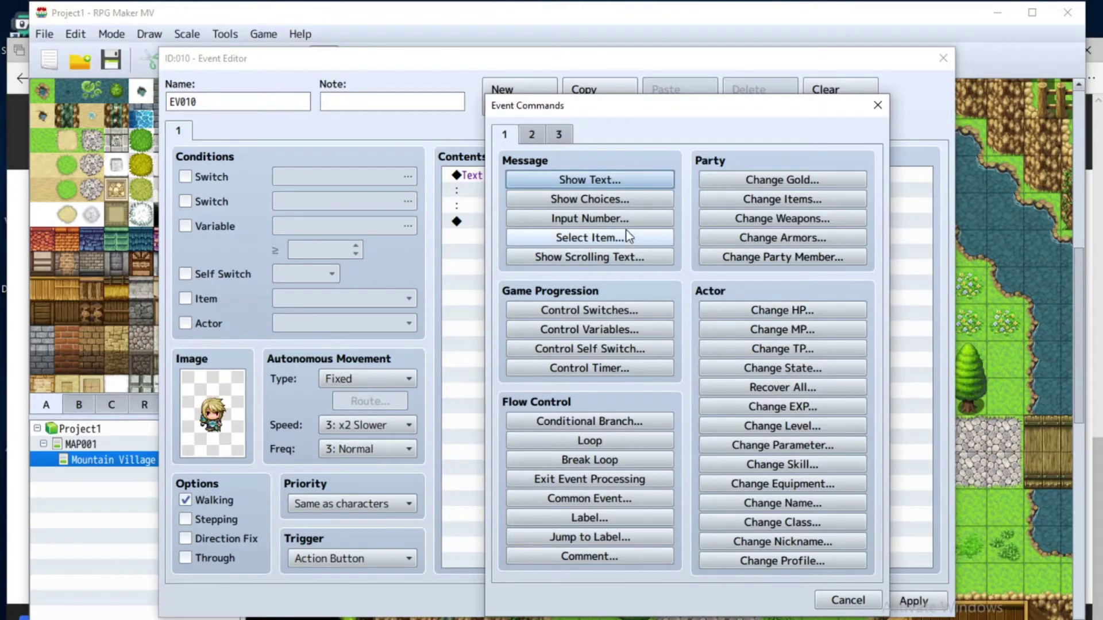
left_click(848, 600)
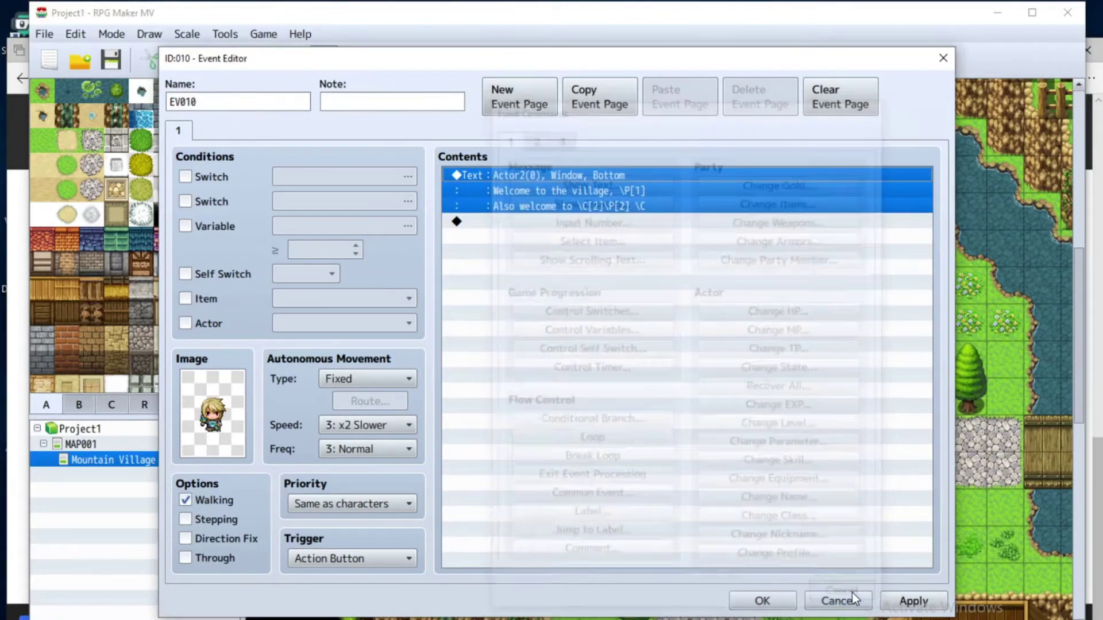
Step: Reopen the Show Text command, preview the message with the party-position codes, and accept it
right_click(708, 191)
left_click(742, 220)
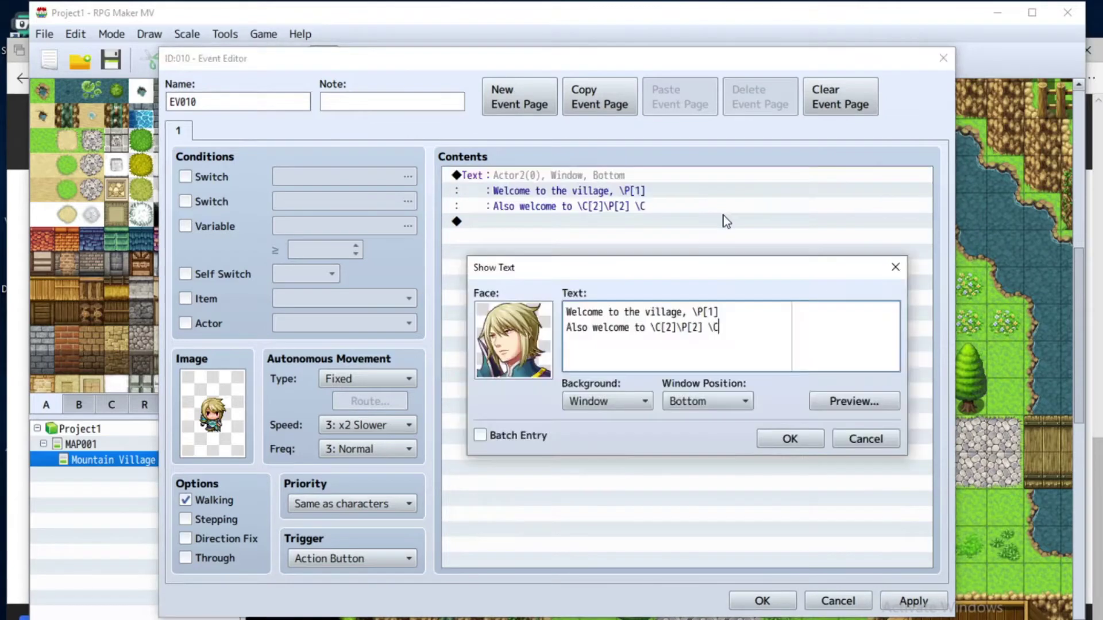
left_click(825, 398)
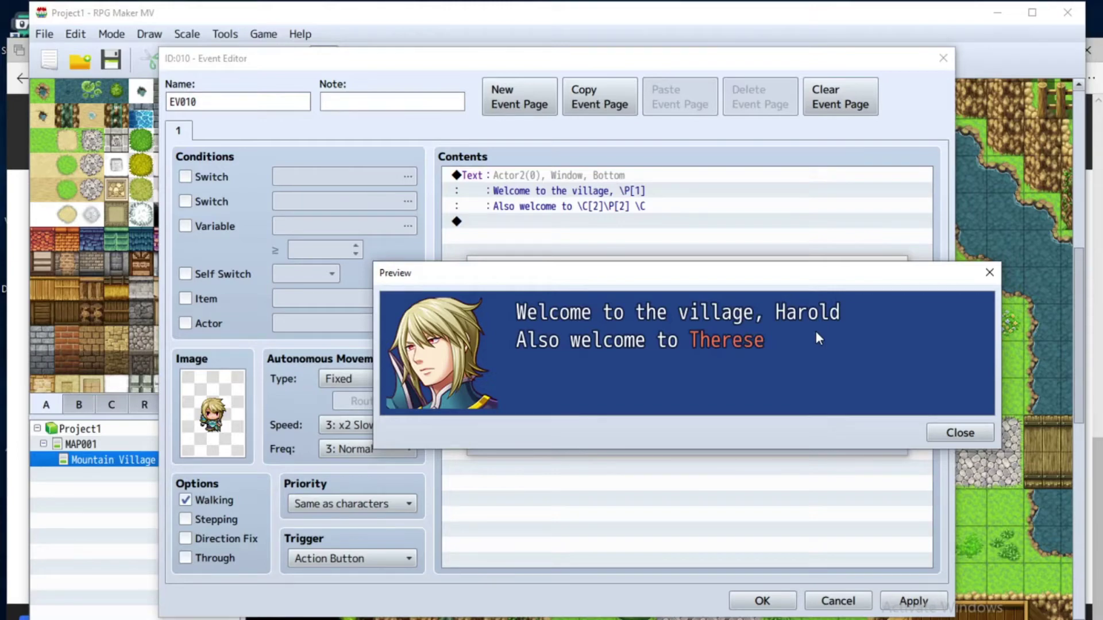
left_click(936, 434)
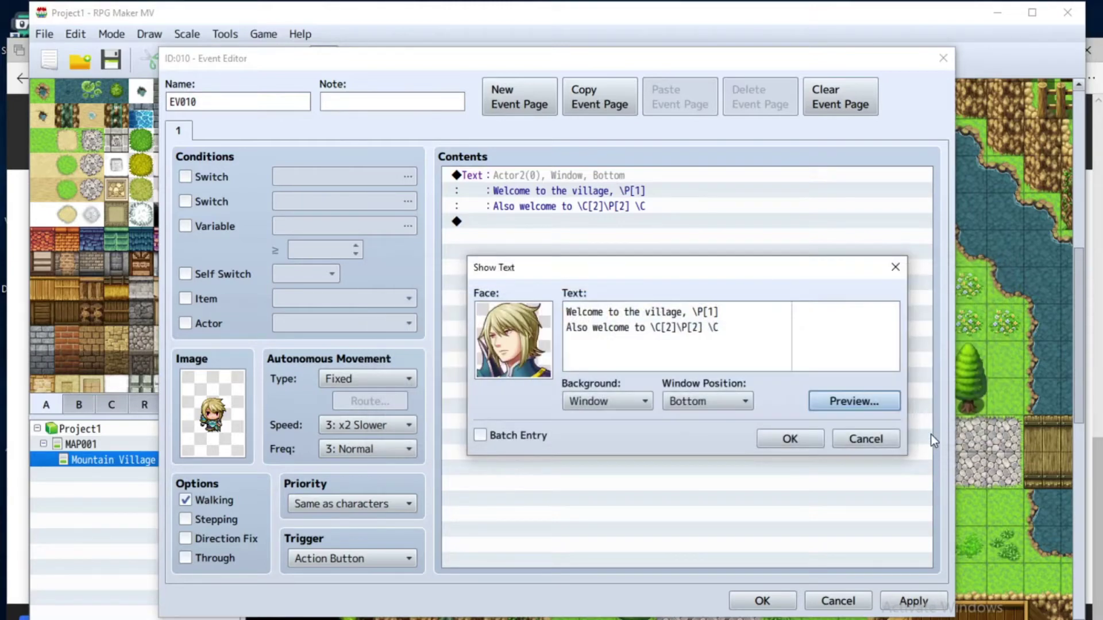
left_click(789, 438)
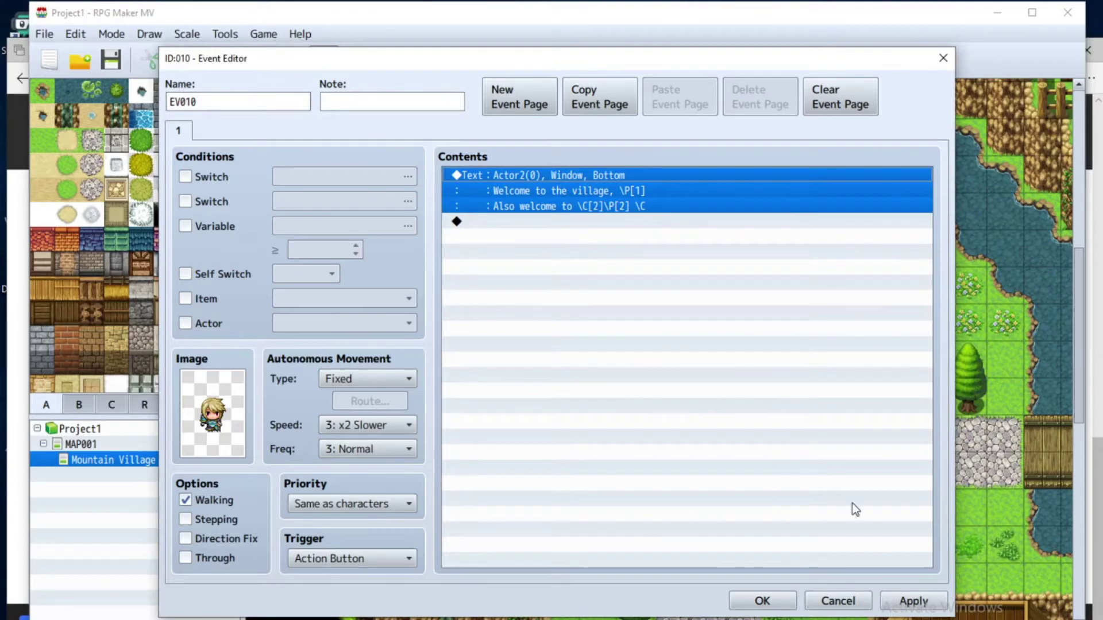
Step: Apply the villager event's changes, close its editor, and start a new game in a playtest
left_click(909, 600)
left_click(765, 601)
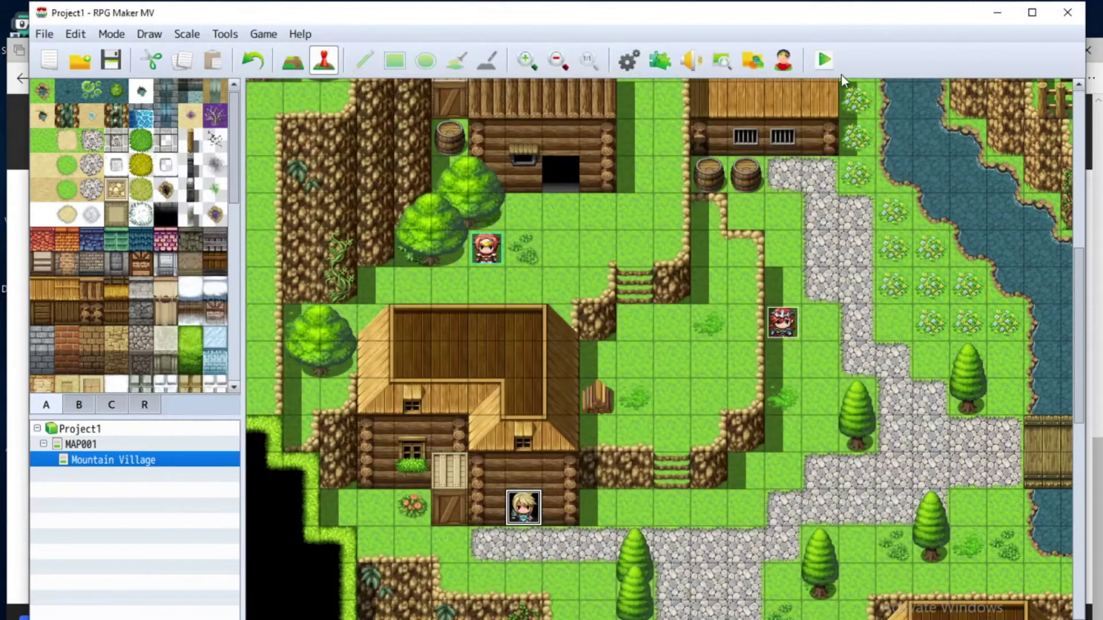
left_click(833, 62)
left_click(474, 357)
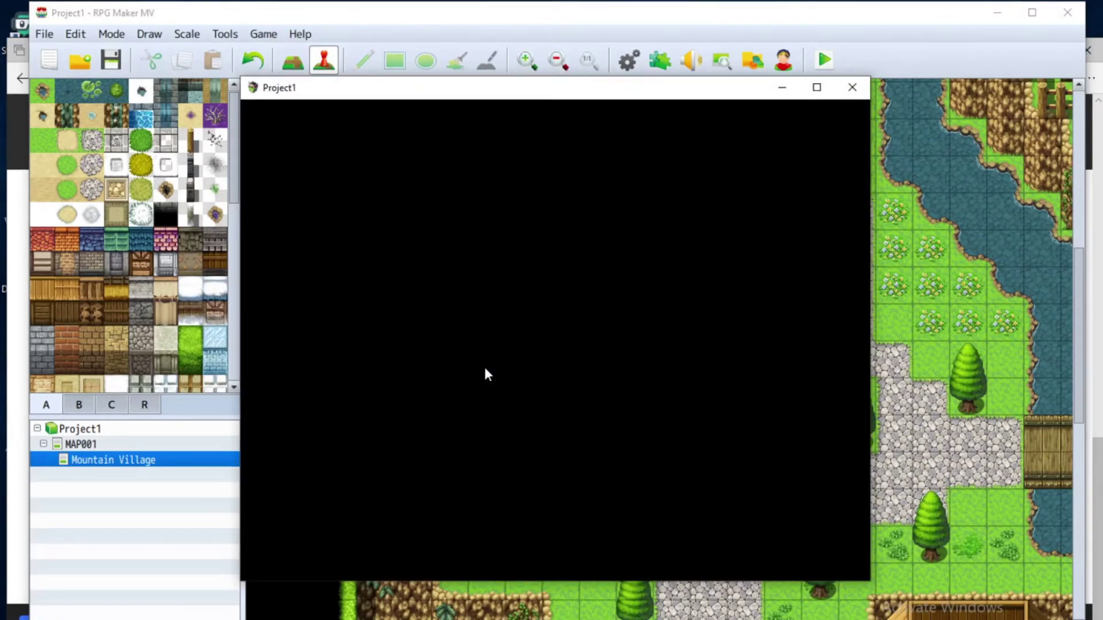
key("Up")
key("Down")
key("Return")
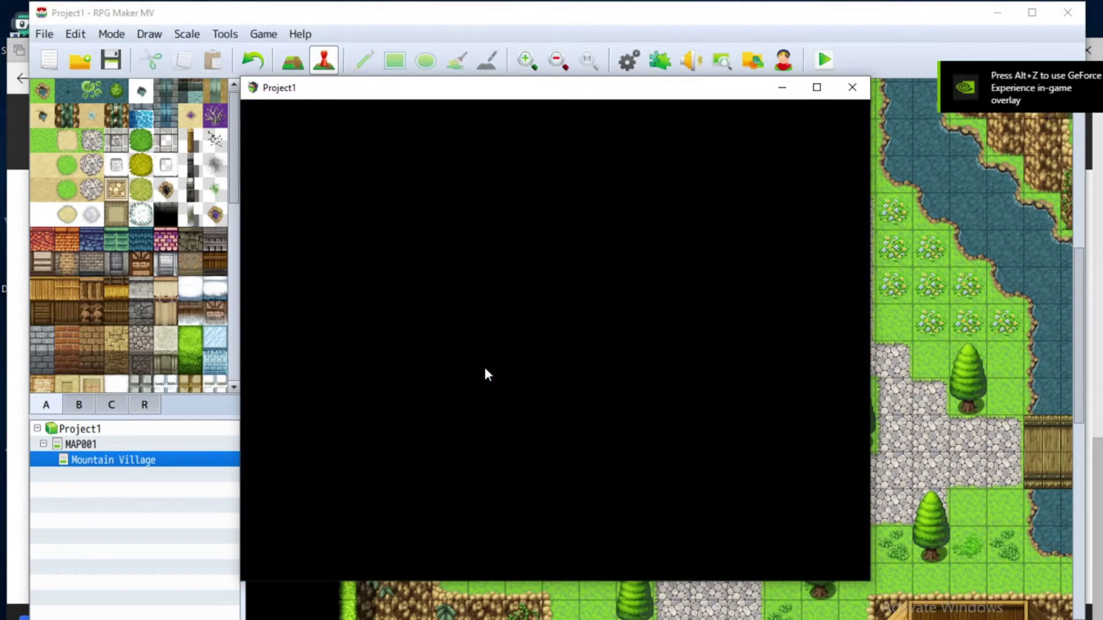
Step: Walk the party to the villager in the house doorway and talk to him to check the message
key("Right")
key("Down")
key("Right")
key("Down")
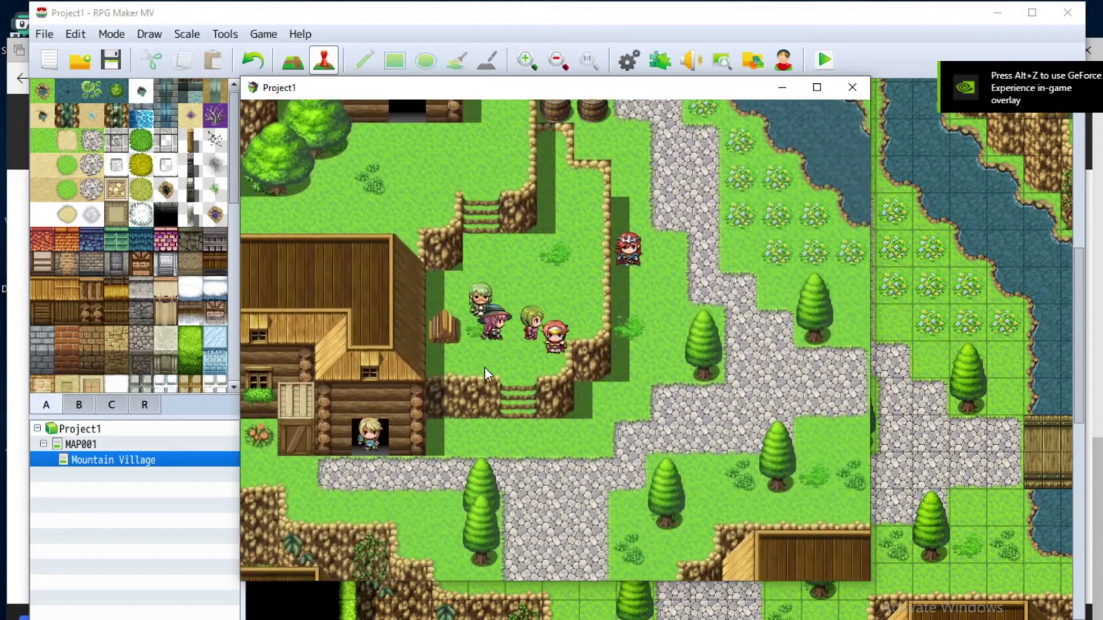
key("Left")
key("Down")
key("Right")
key("Left")
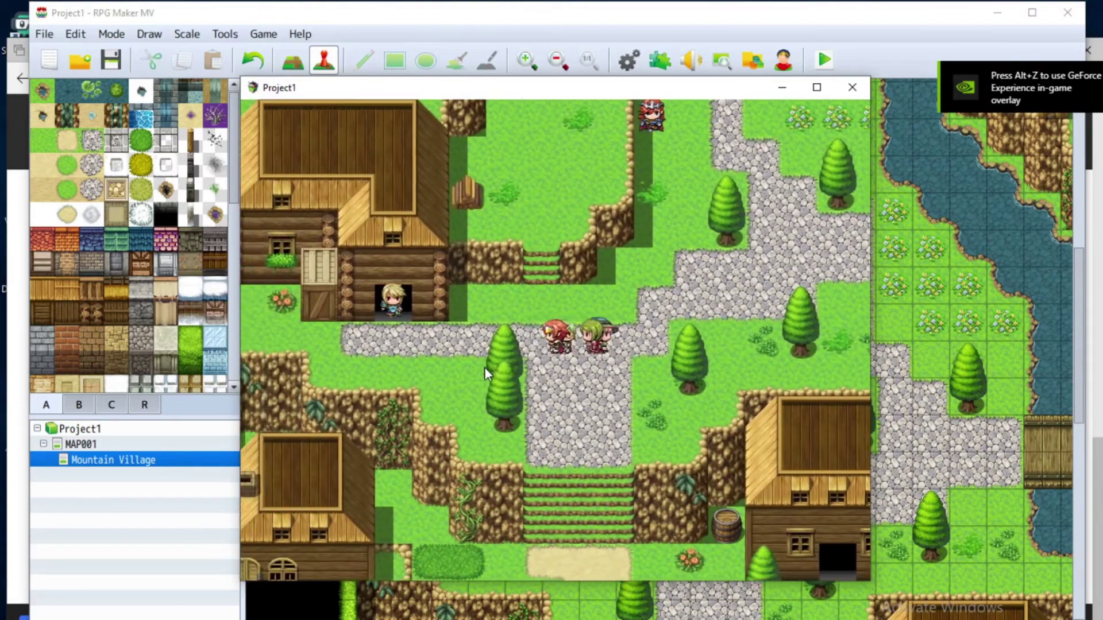
key("Left")
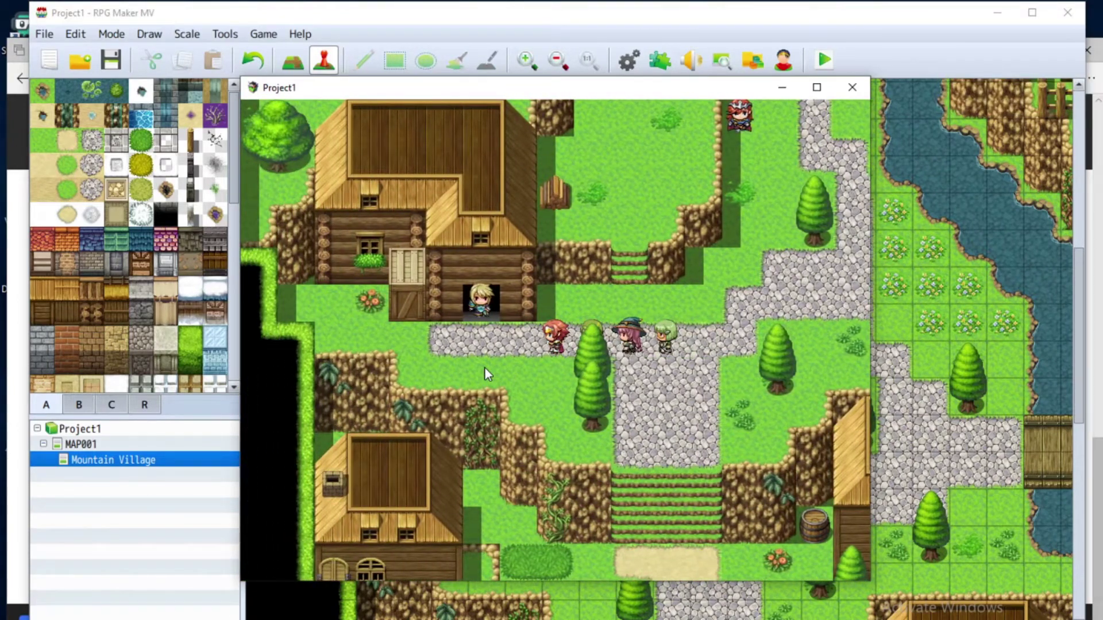
key("Left")
key("Up")
key("Return")
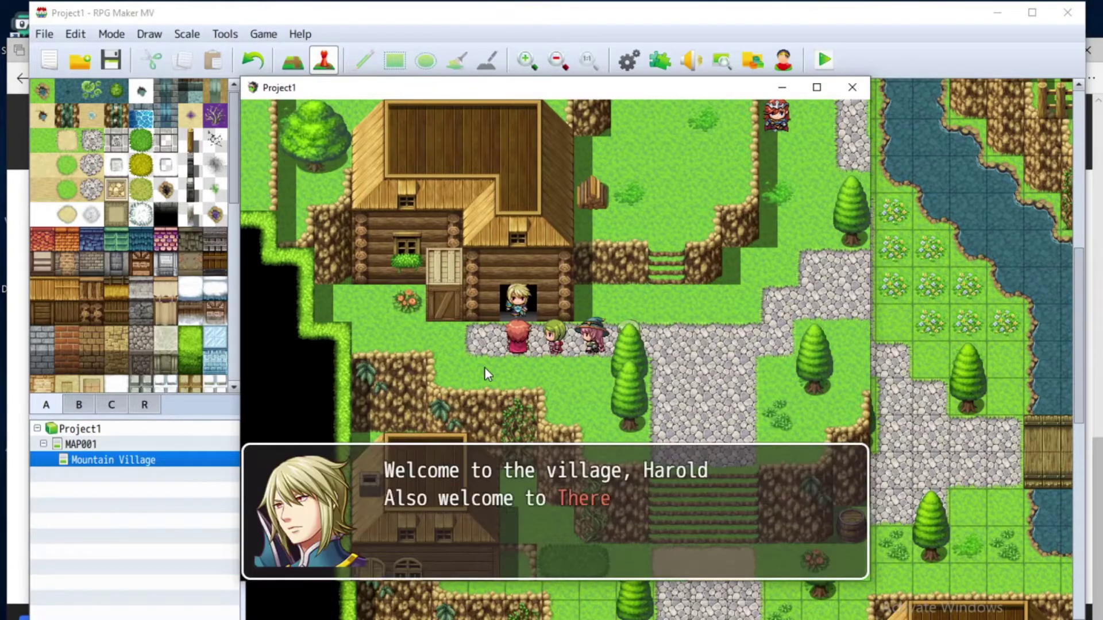
key("Return")
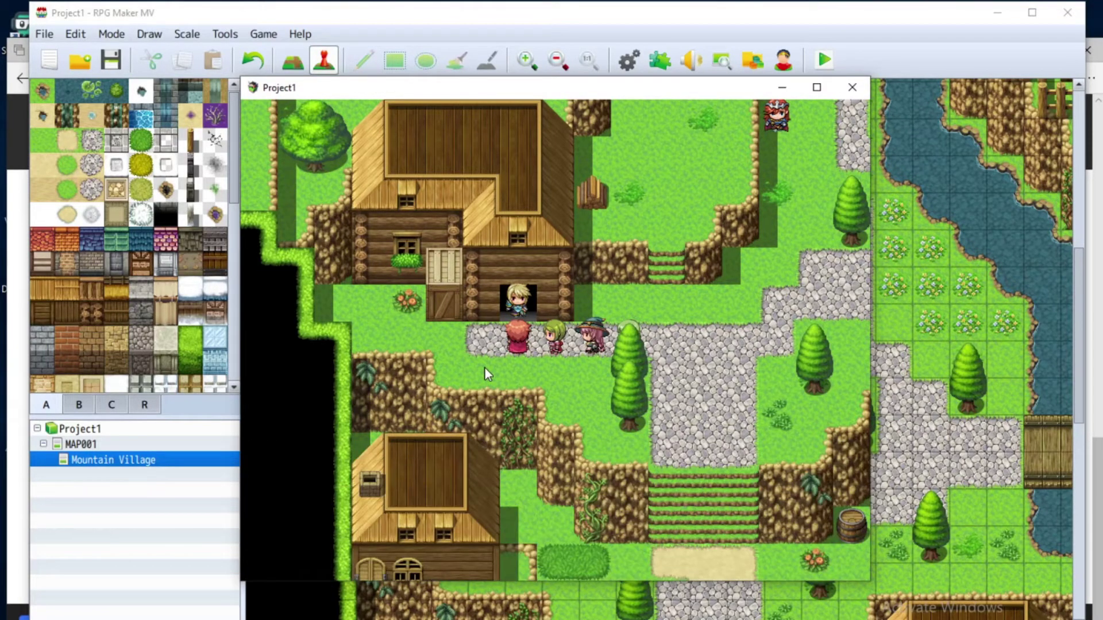
Step: In the game's Formation menu, move Lucius to the first party position and Harold to the fourth
key("Escape")
key("Down")
key("Down")
key("Down")
key("Down")
key("Return")
key("Down")
key("Down")
key("Down")
key("Return")
key("Up")
key("Up")
key("Up")
key("Return")
key("Down")
key("Down")
key("Down")
key("Return")
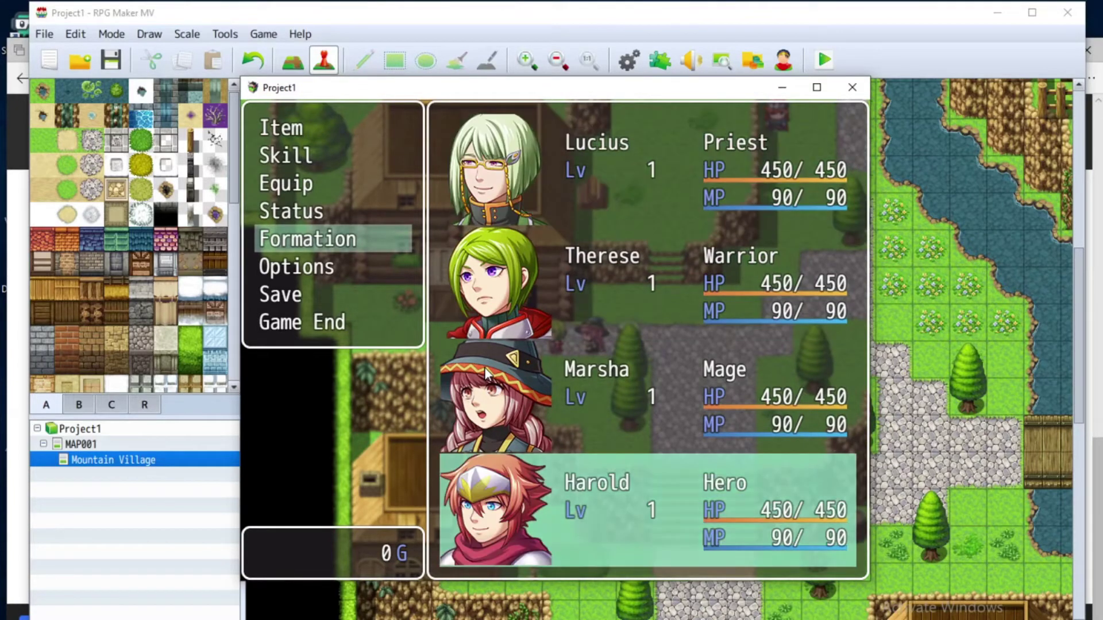
Step: Reorder the remaining party members so Harold is second, Therese third and Marsha fourth
key("Up")
key("Up")
key("Return")
key("Down")
key("Return")
key("Down")
key("Return")
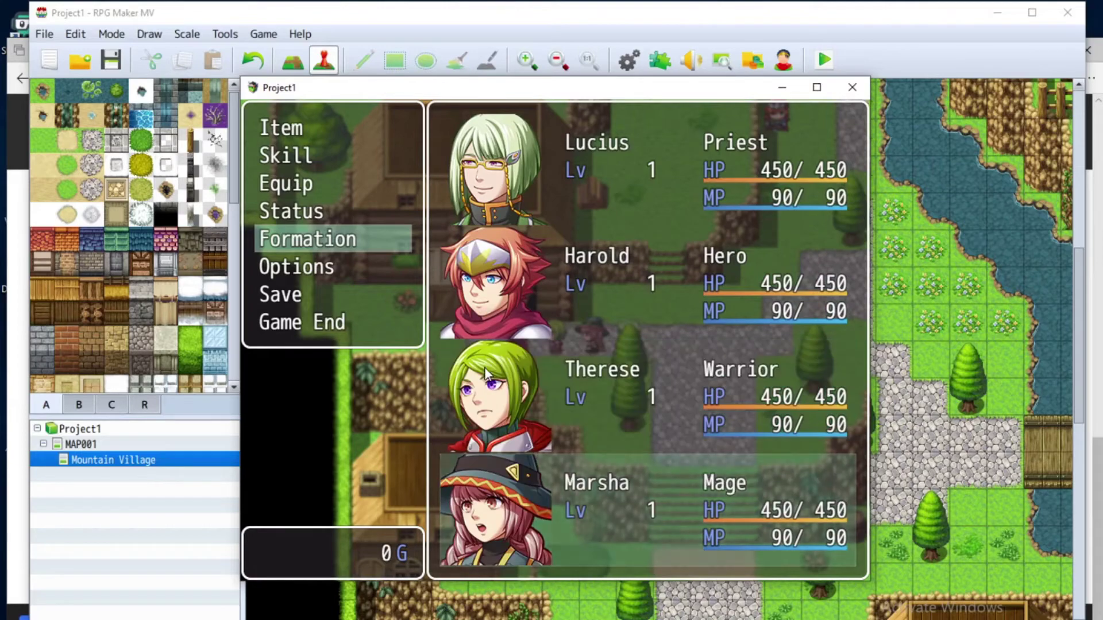
key("Escape")
key("Return")
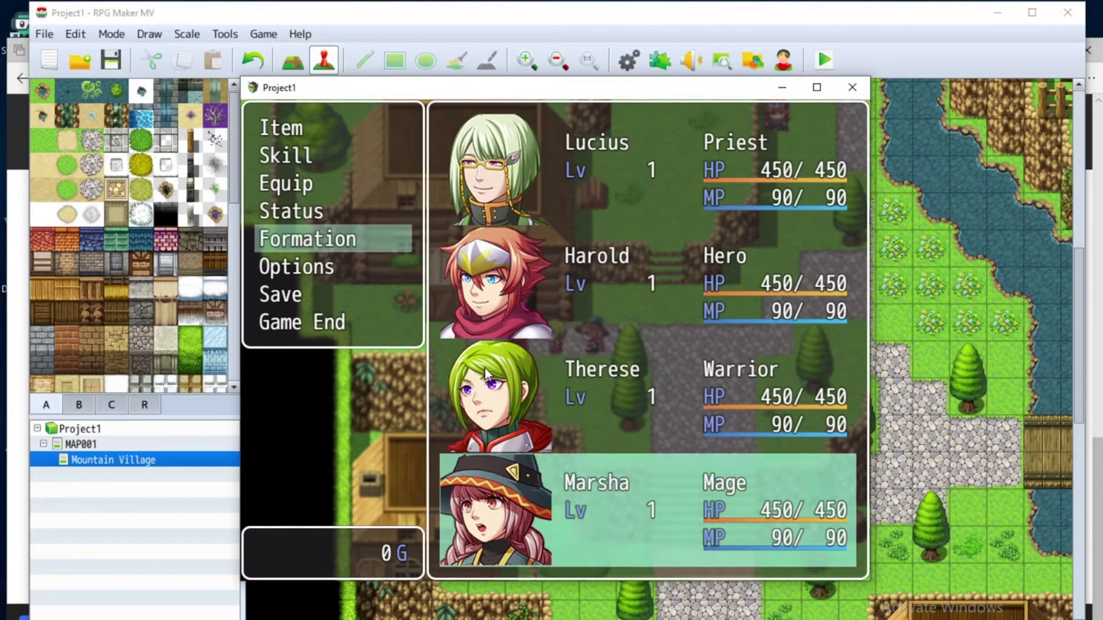
Step: Talk to the villager again with the new party order to check the names, and close the playtest
key("Escape")
key("Escape")
key("Escape")
key("Escape")
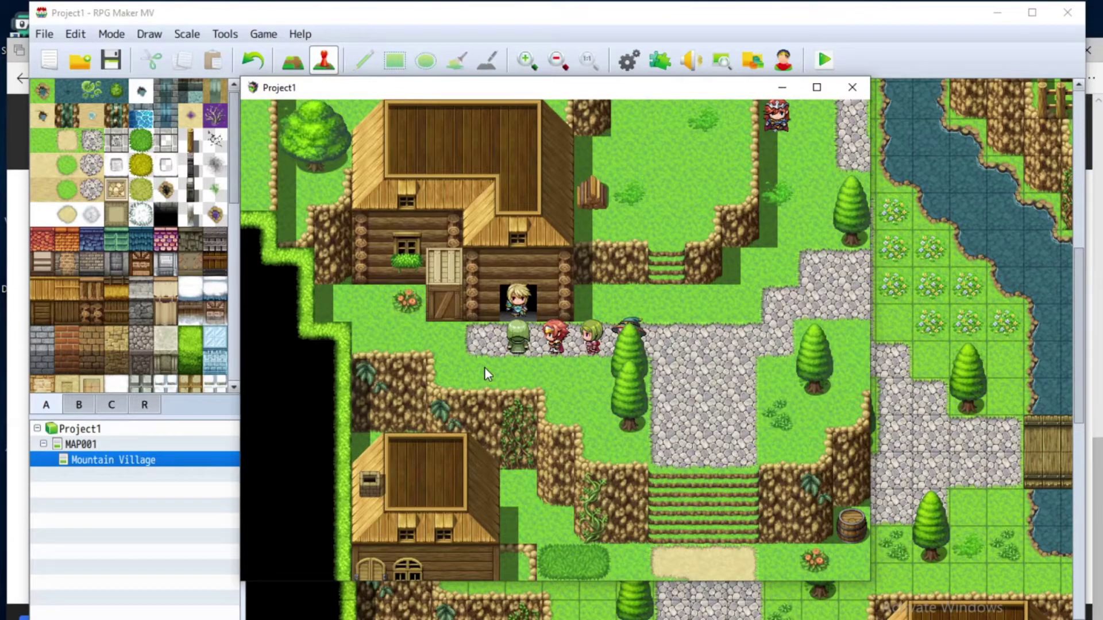
key("Return")
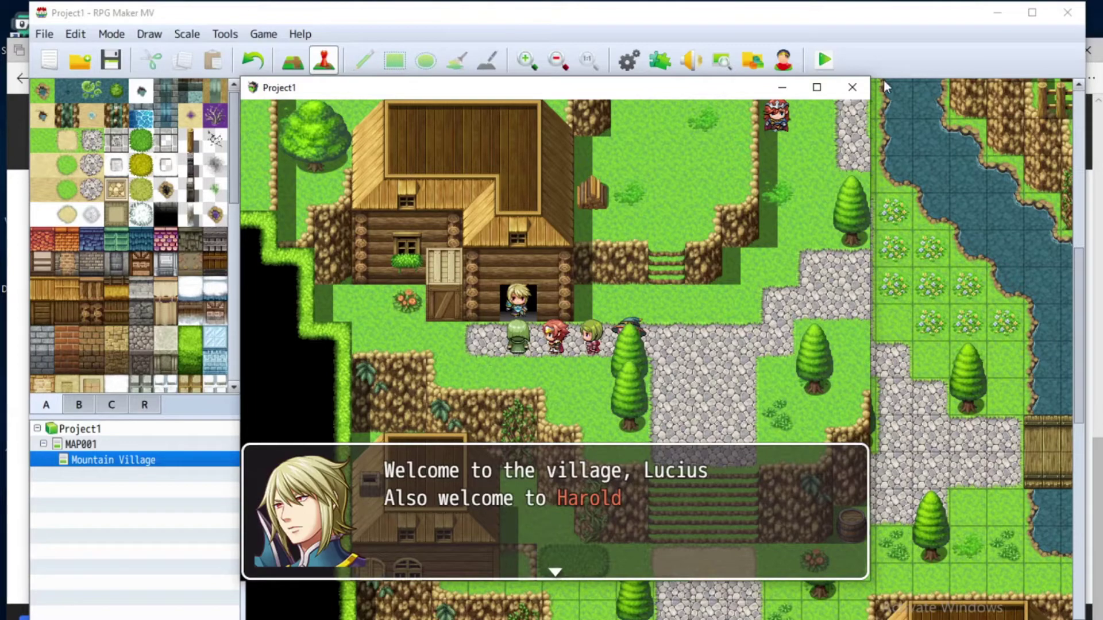
left_click(843, 90)
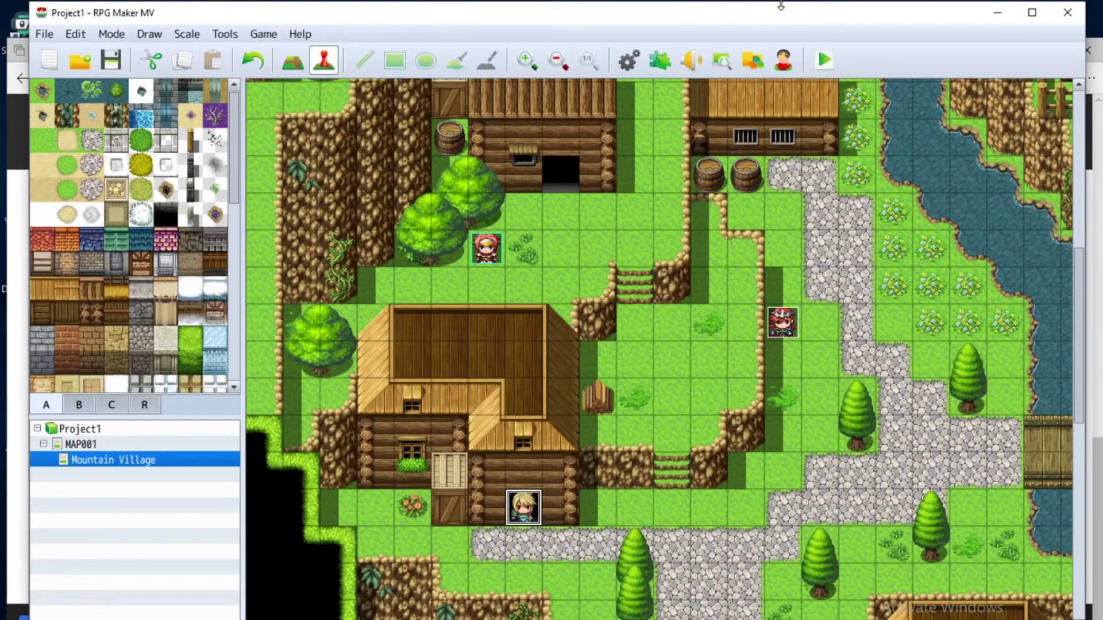
scroll(765, 310, "up", 1)
scroll(764, 313, "down", 2)
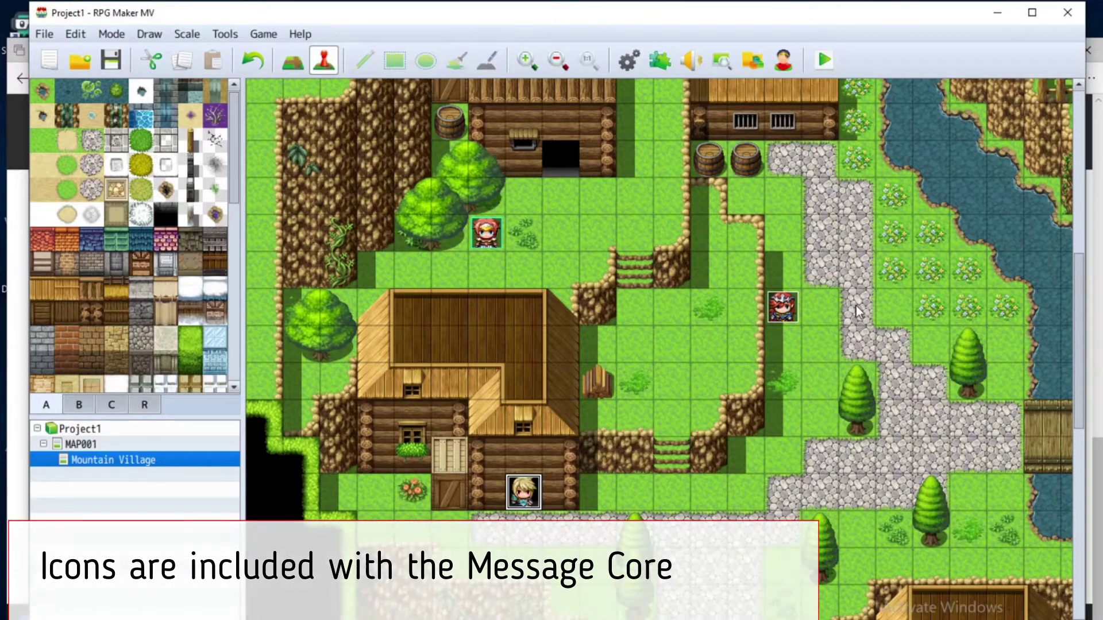
scroll(856, 305, "down", 1)
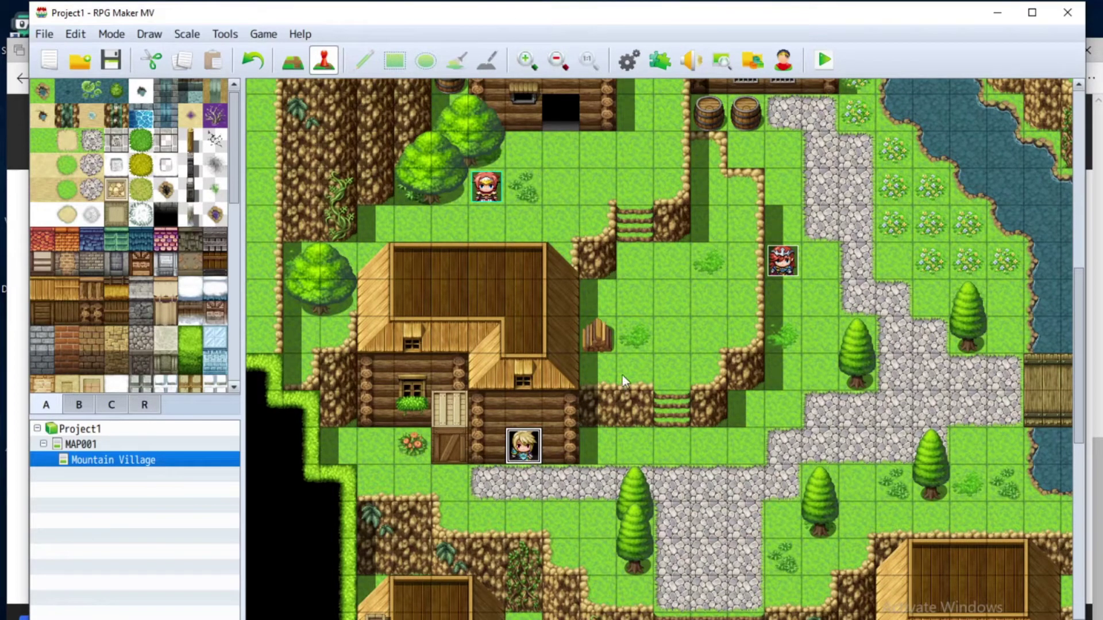
Step: Look through the database's Items, Skills, Weapons and Armors for entries that use an icon
left_click(628, 59)
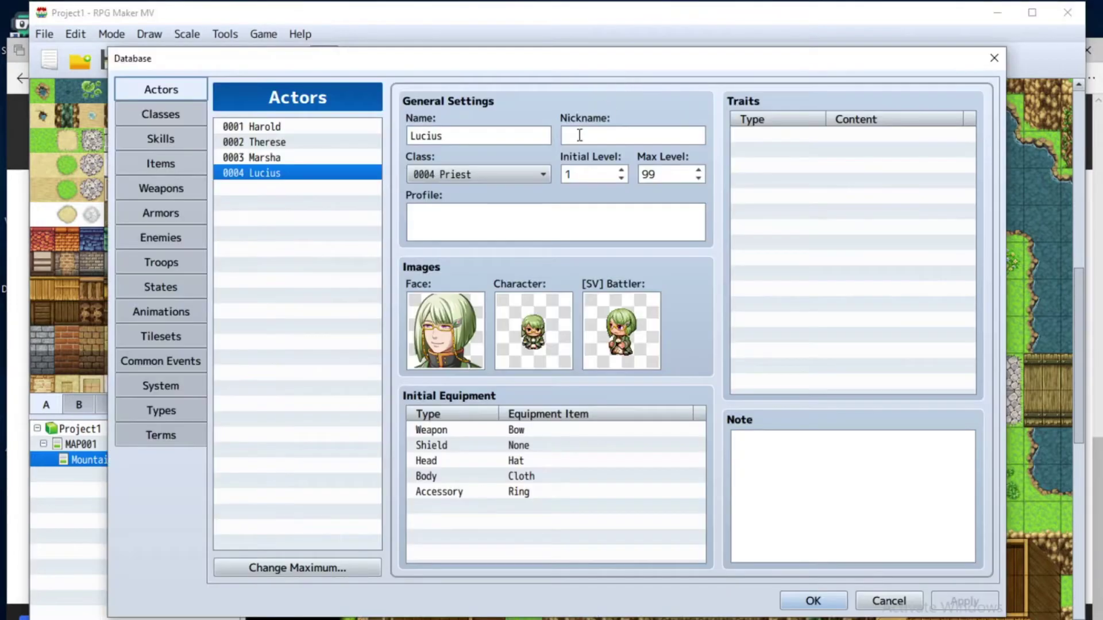
left_click(189, 164)
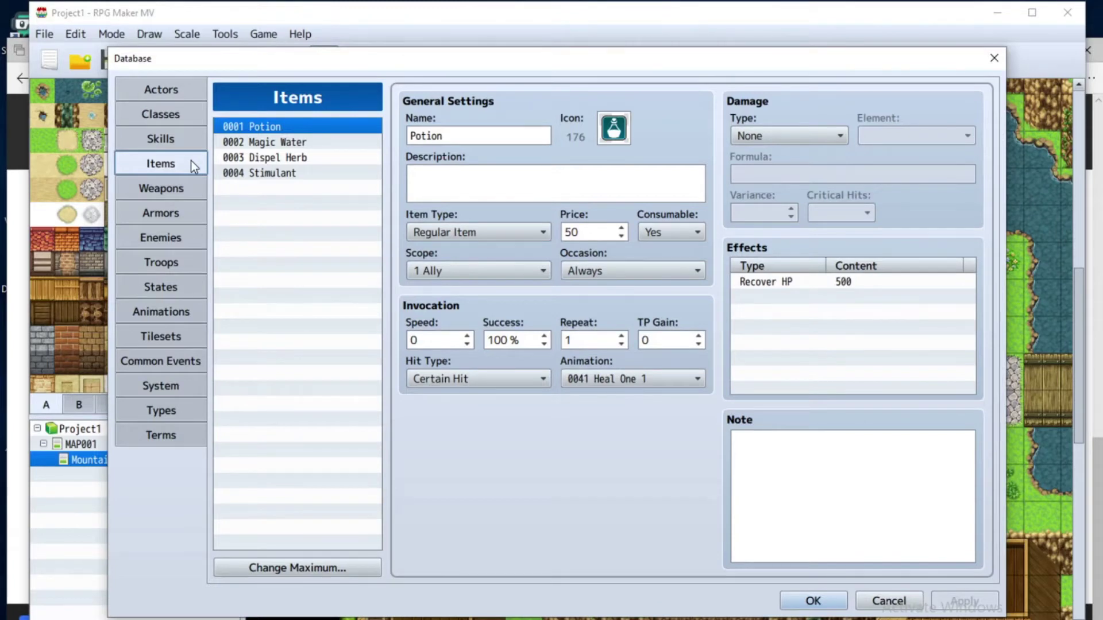
left_click(187, 141)
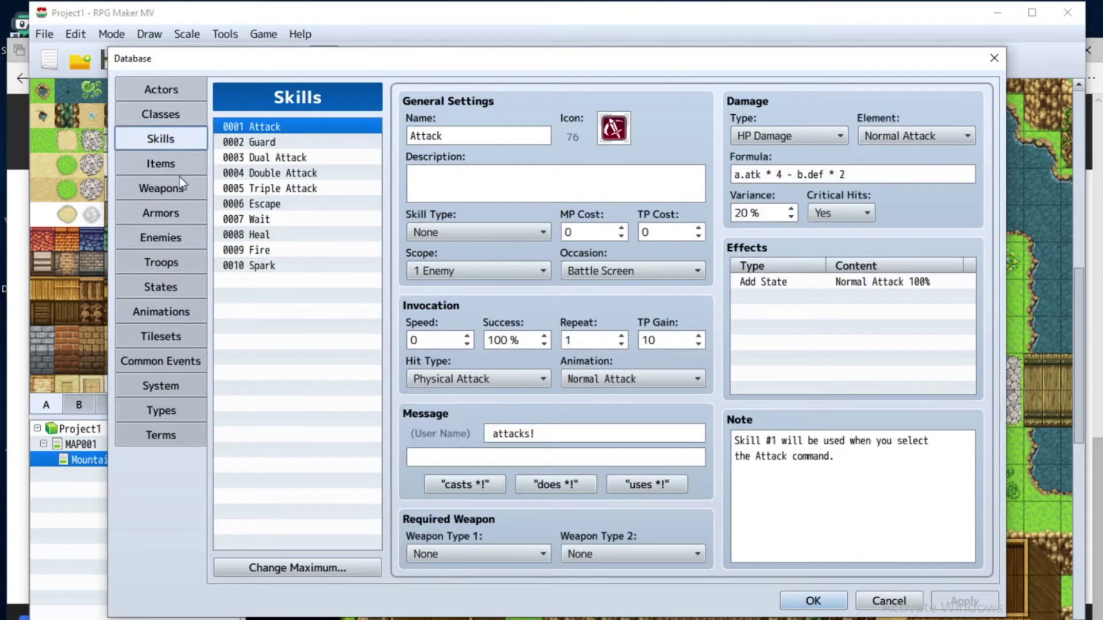
left_click(181, 180)
left_click(175, 215)
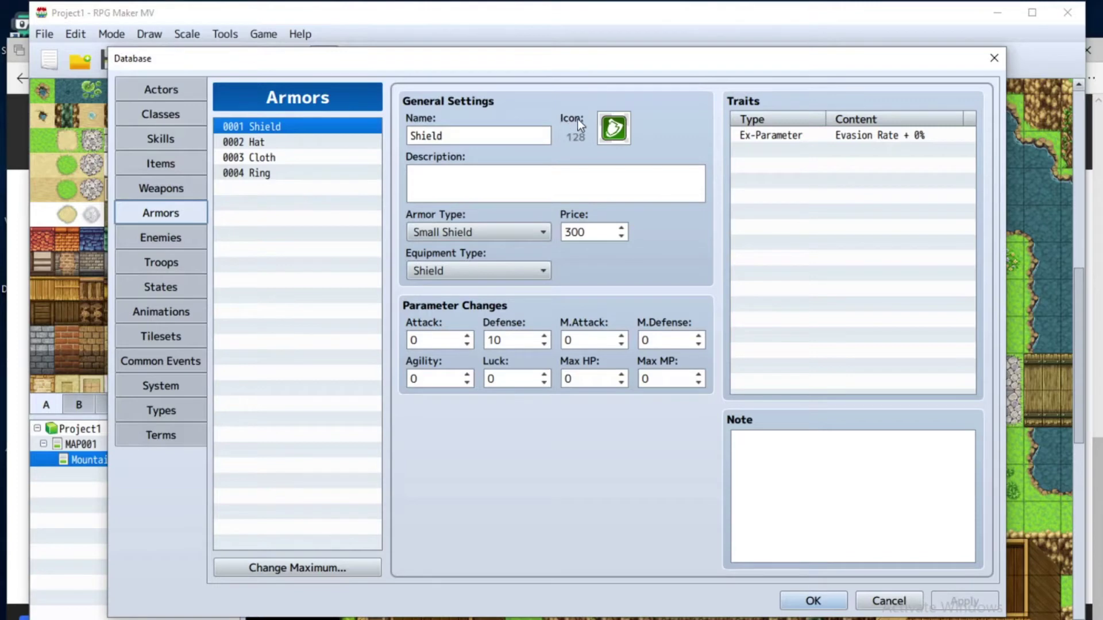
Step: Browse the Shield's icon choices, check the ID of the last row's icon after the blue crystal ball, and leave without changing the icon
double_click(616, 131)
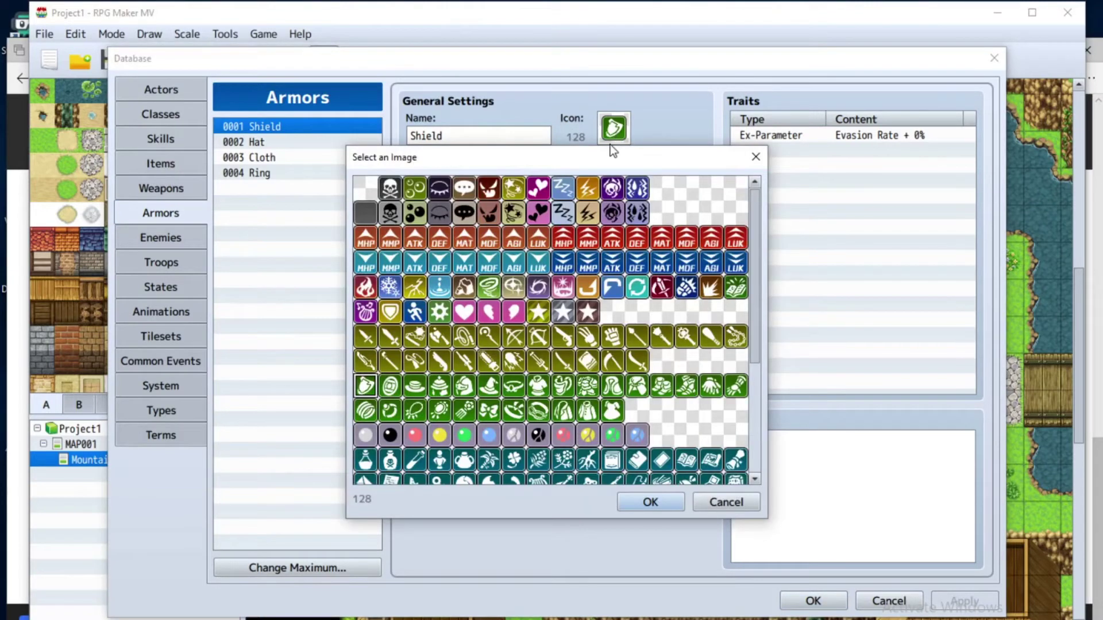
scroll(599, 268, "down", 5)
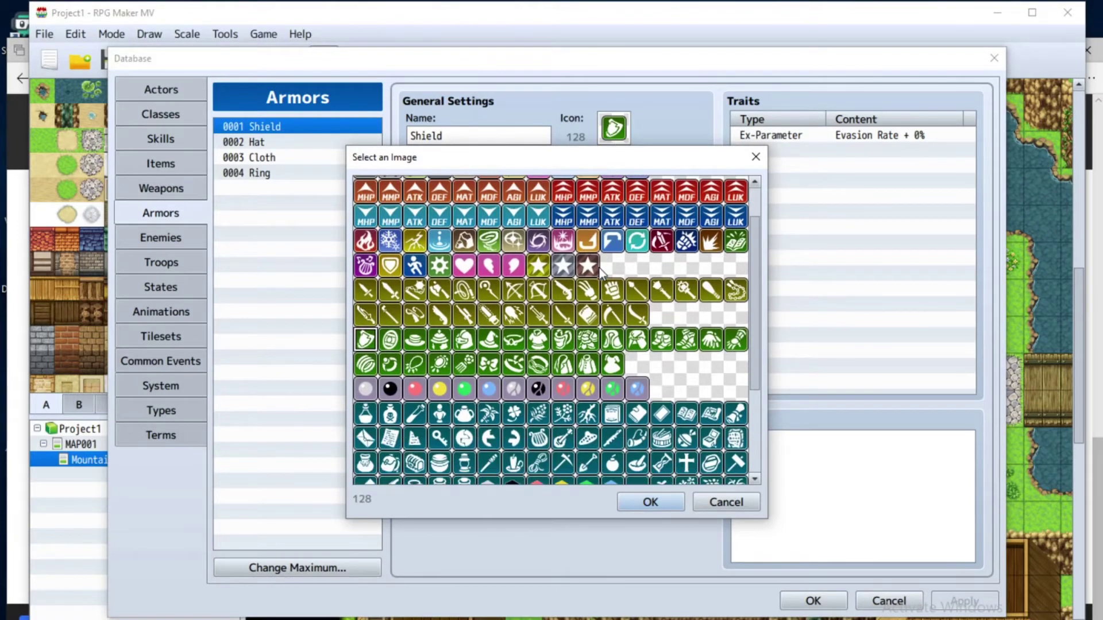
scroll(599, 267, "up", 2)
scroll(596, 270, "up", 3)
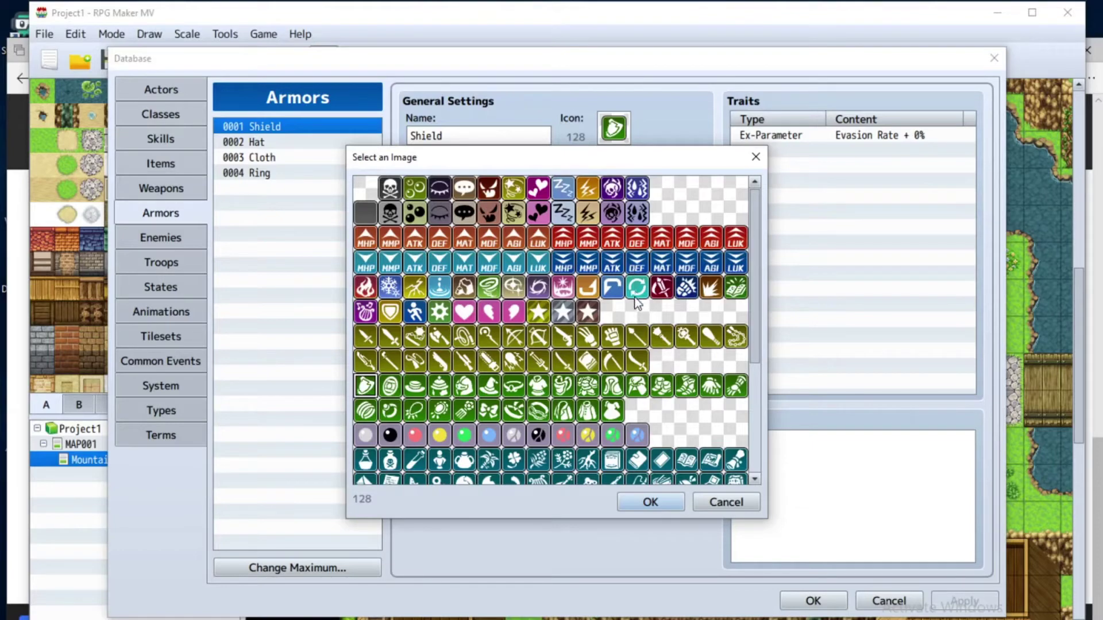
scroll(634, 304, "down", 1)
scroll(634, 305, "down", 1)
scroll(631, 308, "down", 1)
scroll(641, 370, "down", 1)
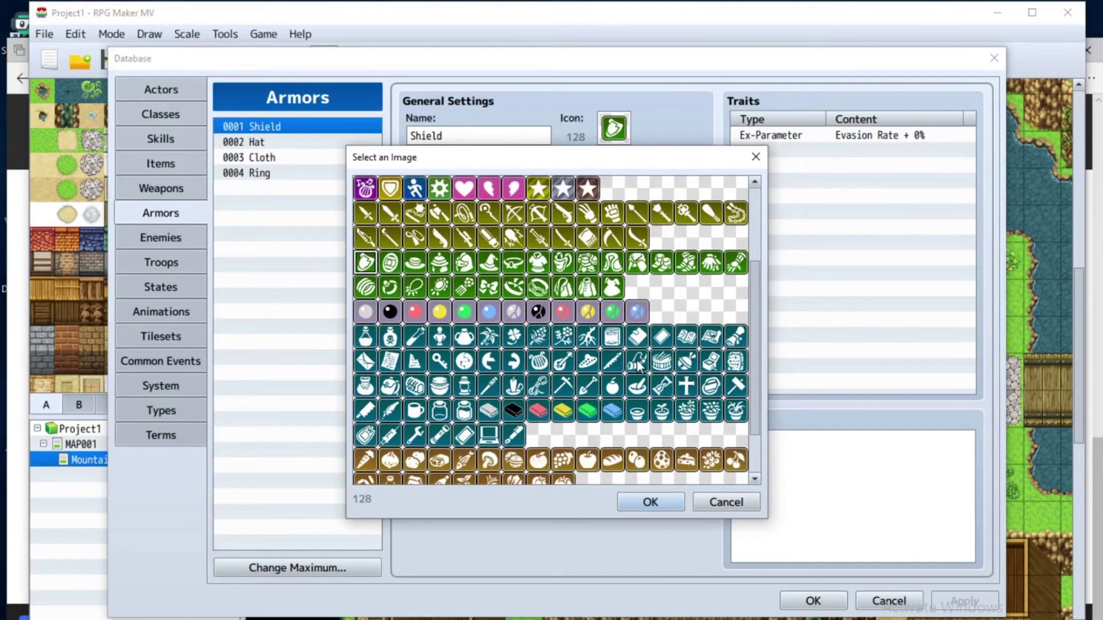
scroll(636, 363, "down", 2)
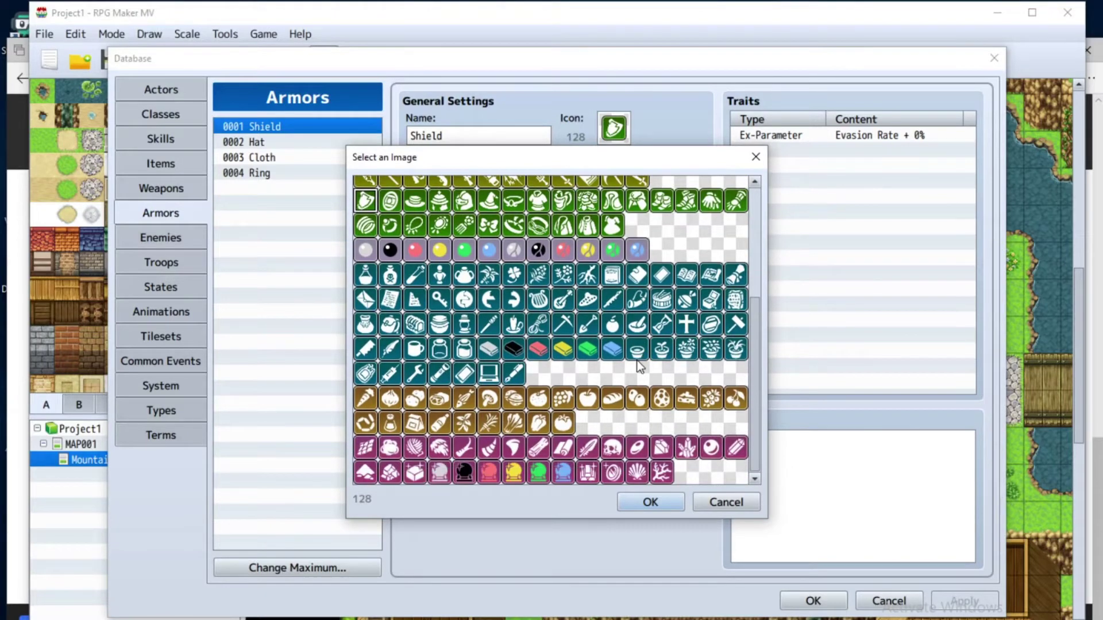
left_click(587, 474)
left_click(722, 506)
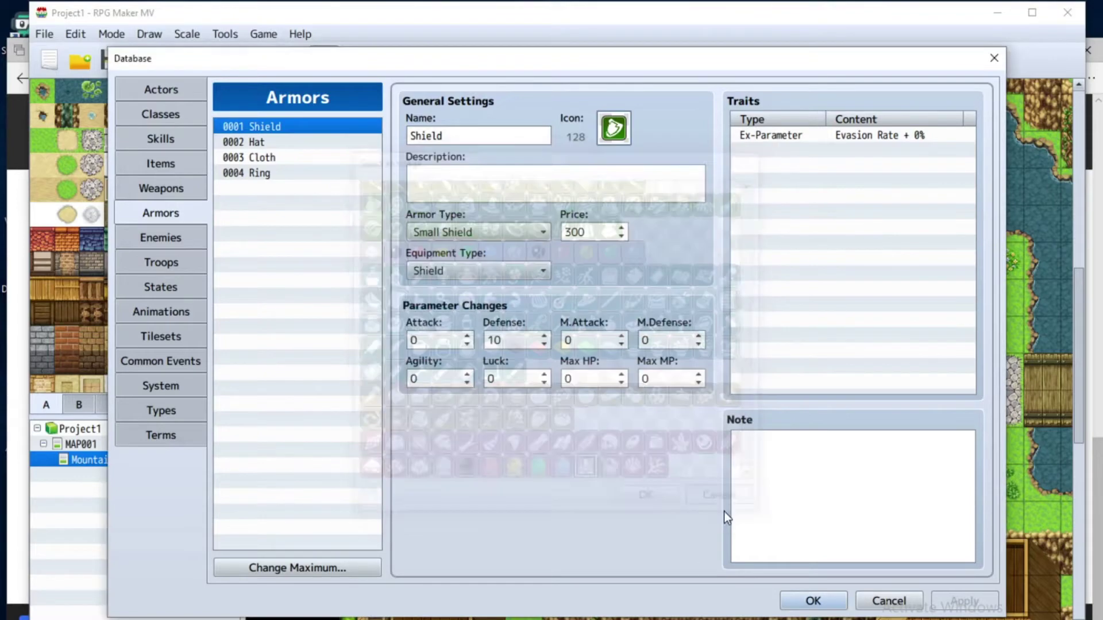
left_click(834, 603)
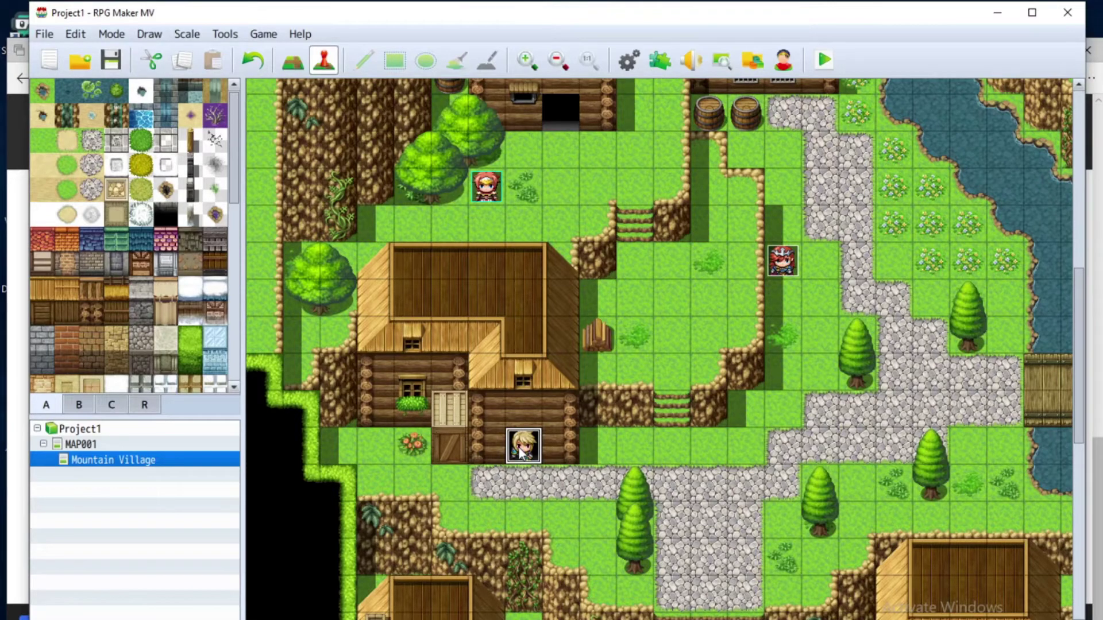
Step: Add a second Show Text command to the villager event, using the first face of Actor2
double_click(519, 452)
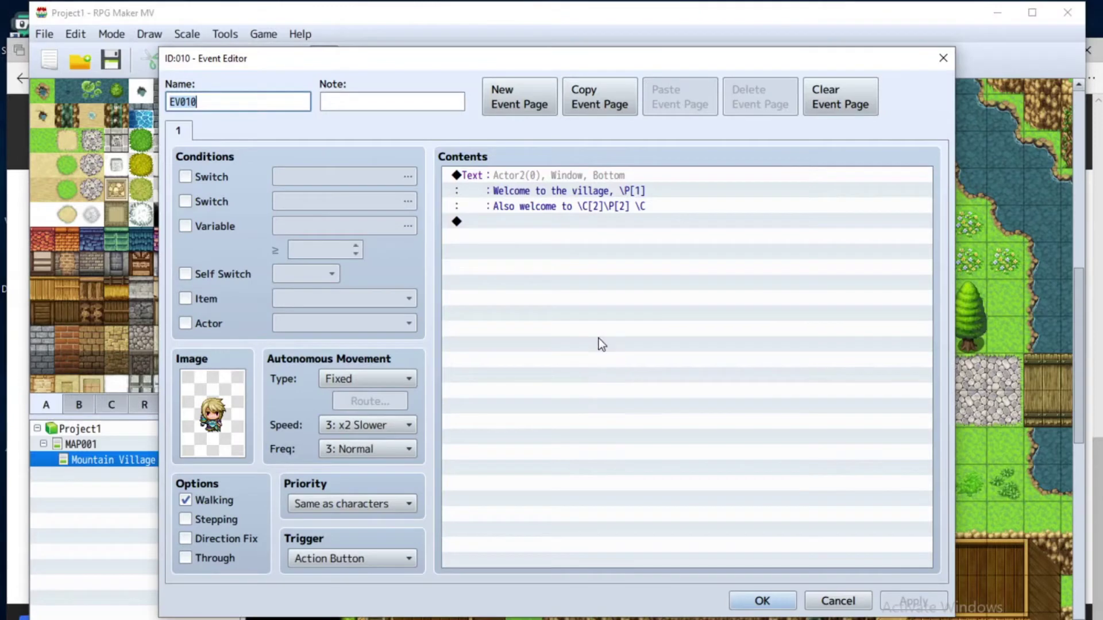
double_click(543, 230)
left_click(574, 182)
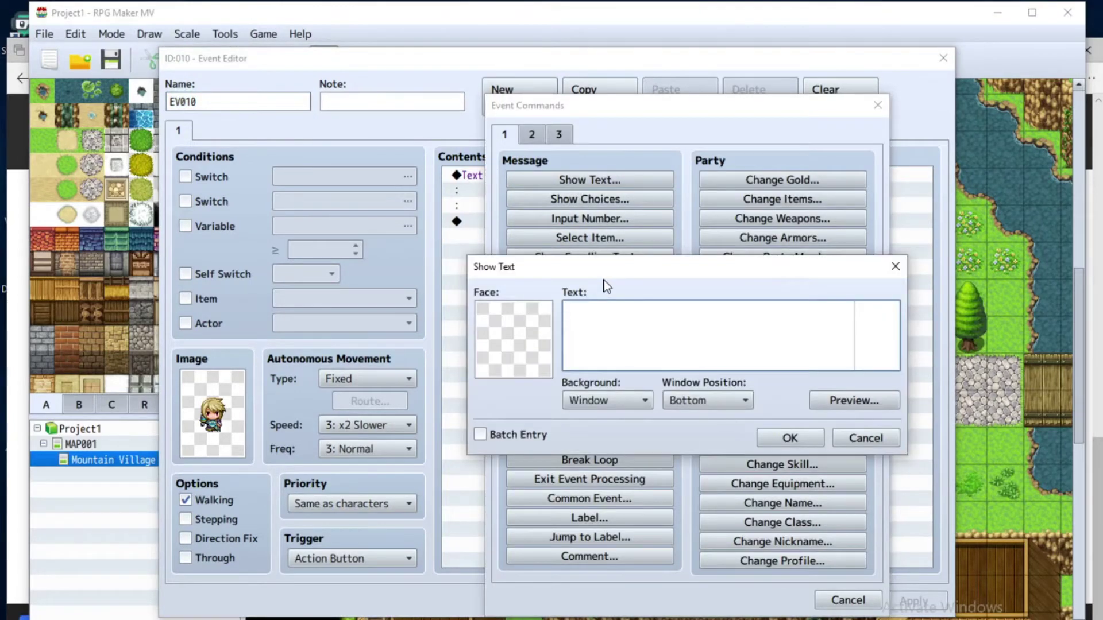
double_click(516, 340)
left_click(516, 226)
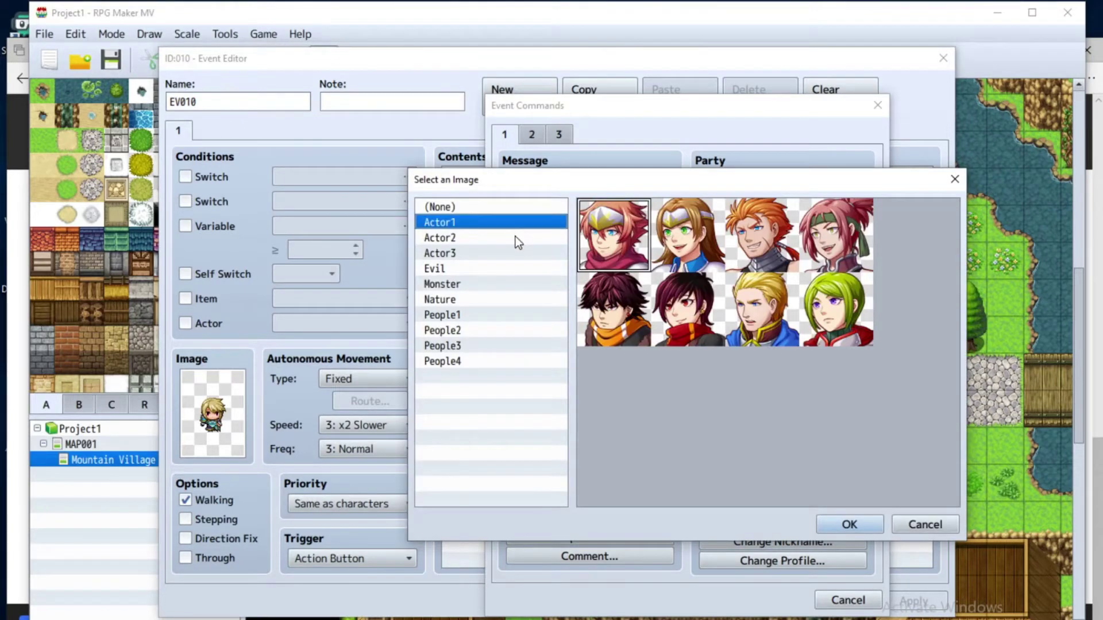
left_click(515, 238)
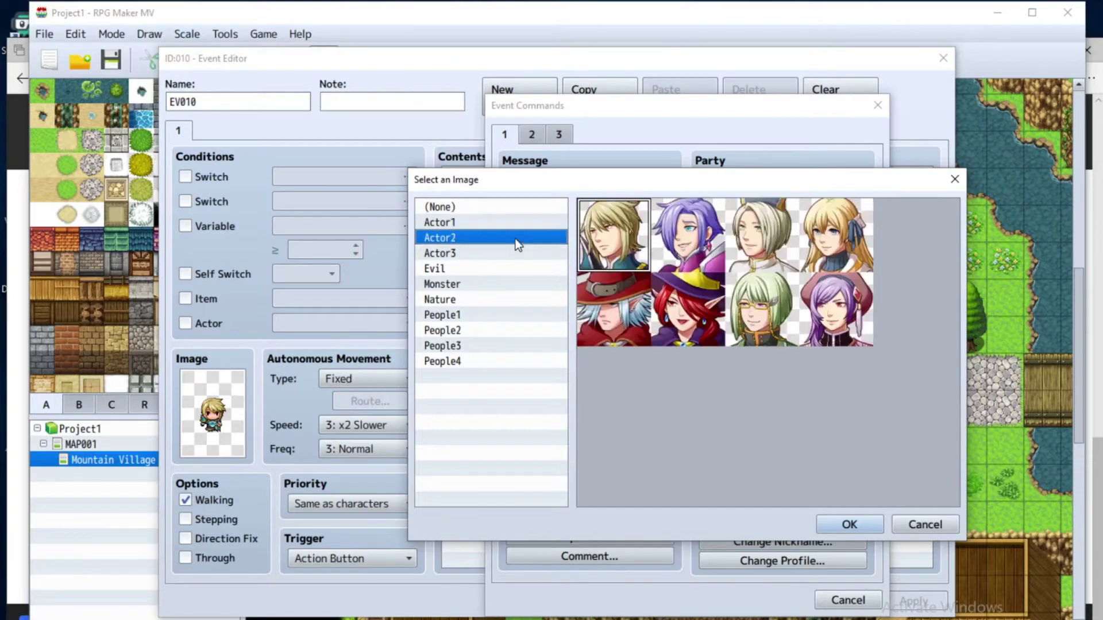
double_click(602, 237)
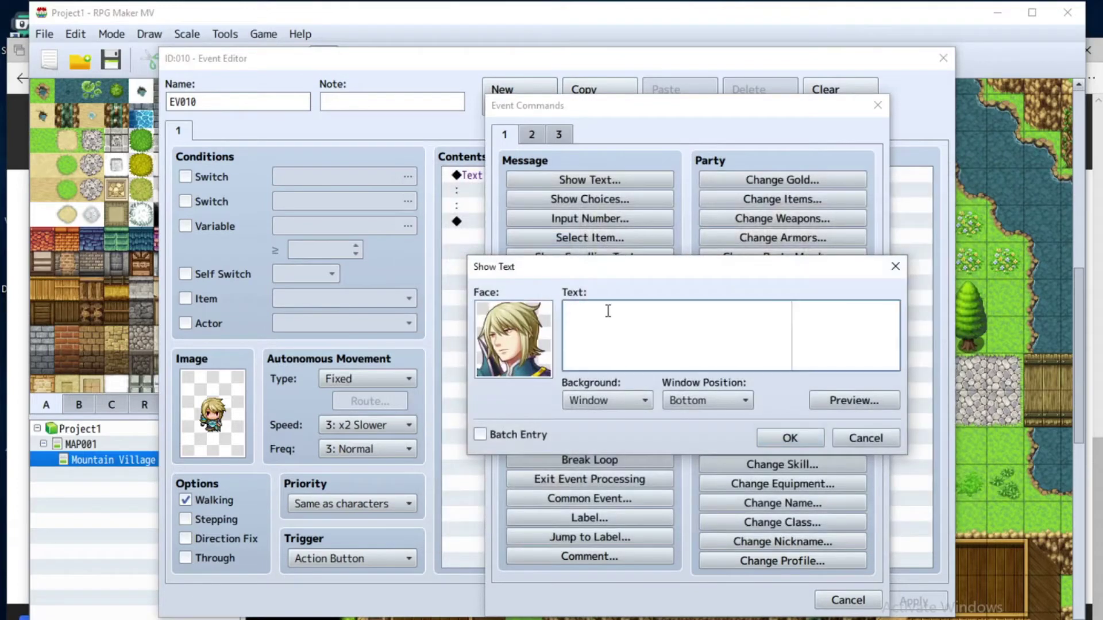
Step: Write the second message as "Our shop has a discount today of 300\I[313]", using the icon code for the amount
type("Our shop has a discount today f")
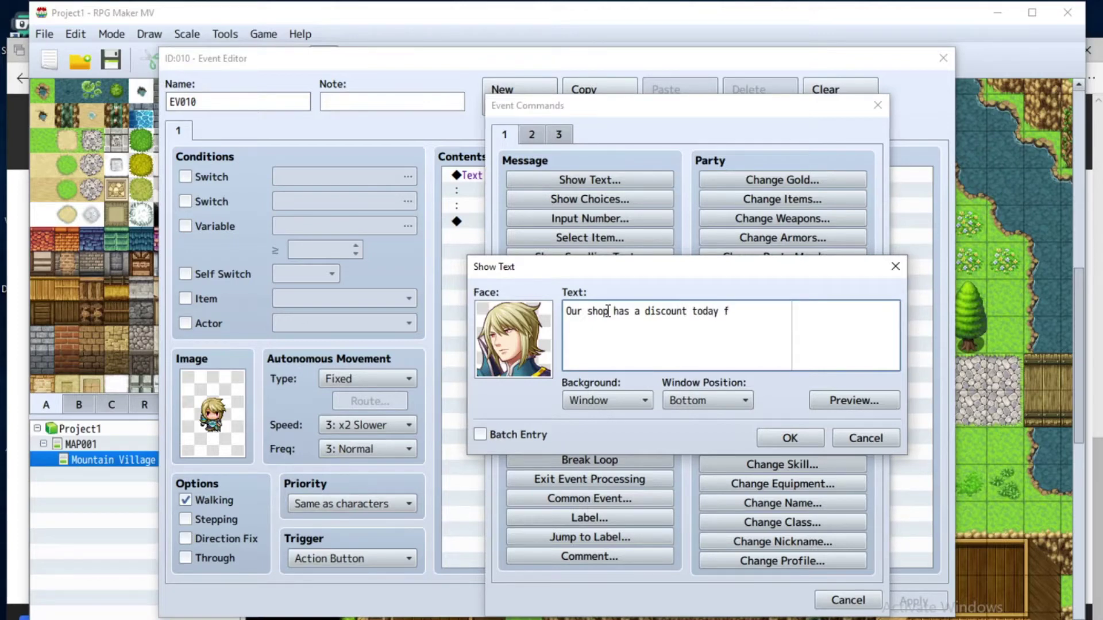
key("BackSpace")
type("o")
key("BackSpace")
type("i")
key("BackSpace")
type("of 300")
type("\\I")
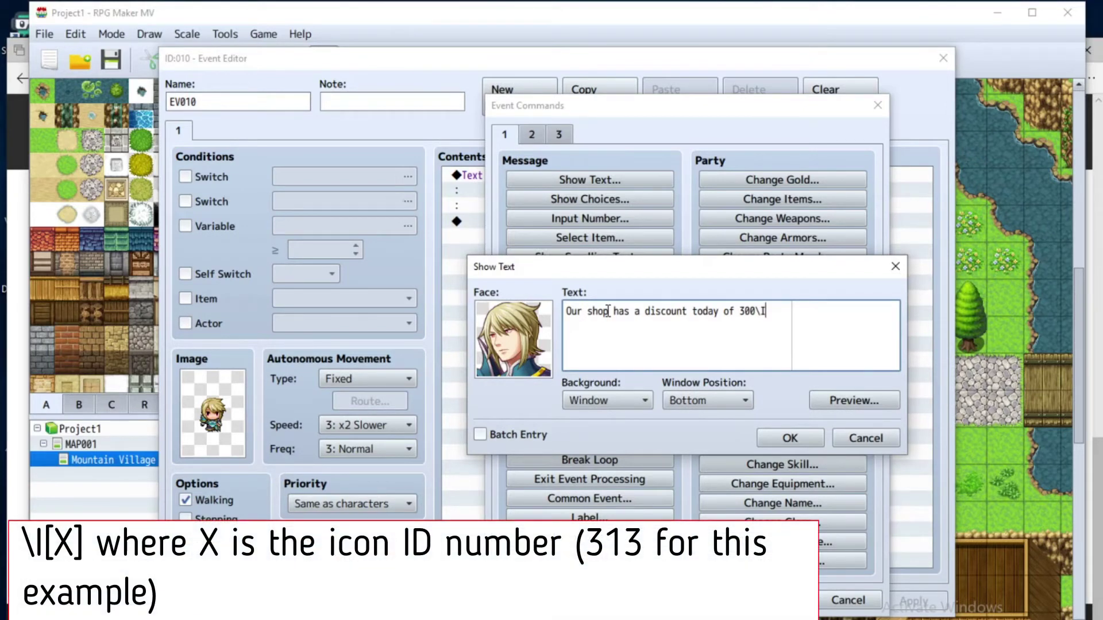
type("[313")
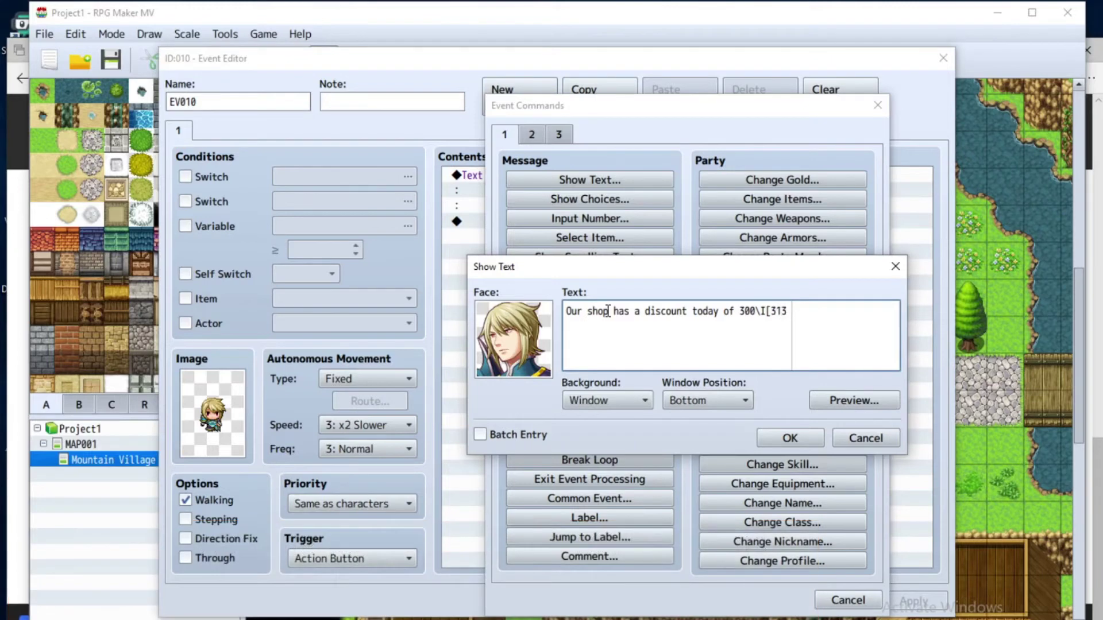
type("]")
Step: Preview the discount message to check how the icon code is displayed, and return to its text
left_click(836, 402)
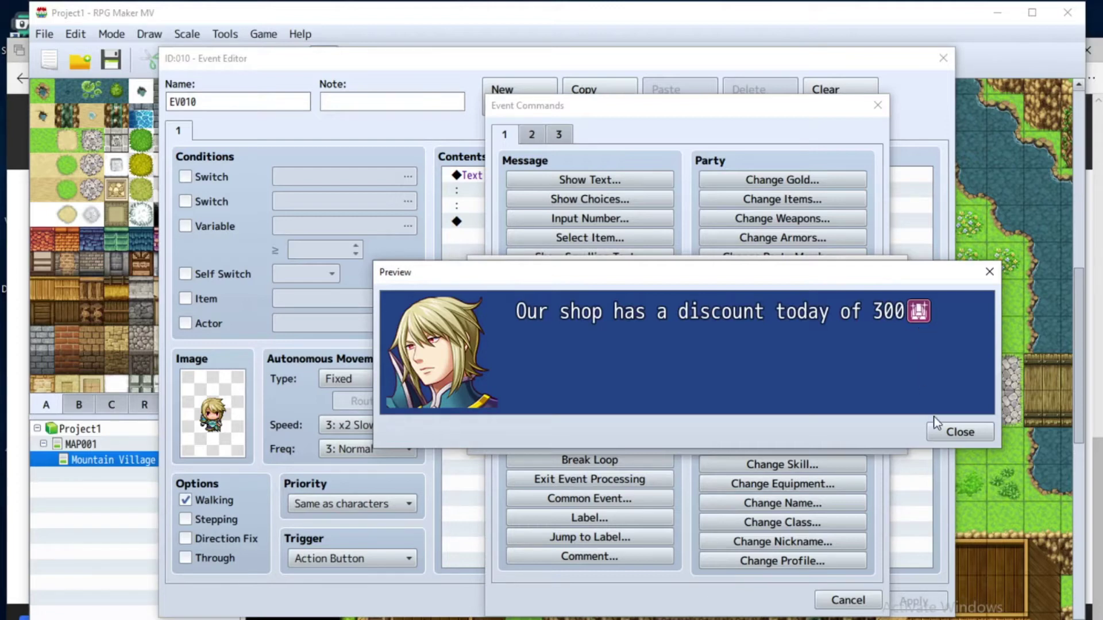
left_click(982, 432)
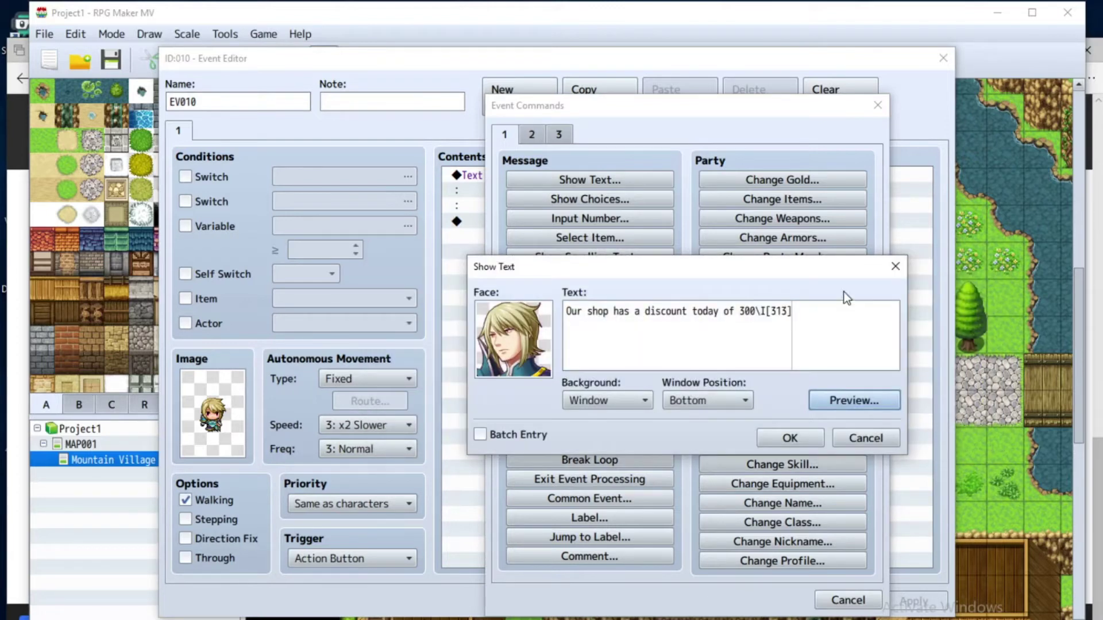
key("Return")
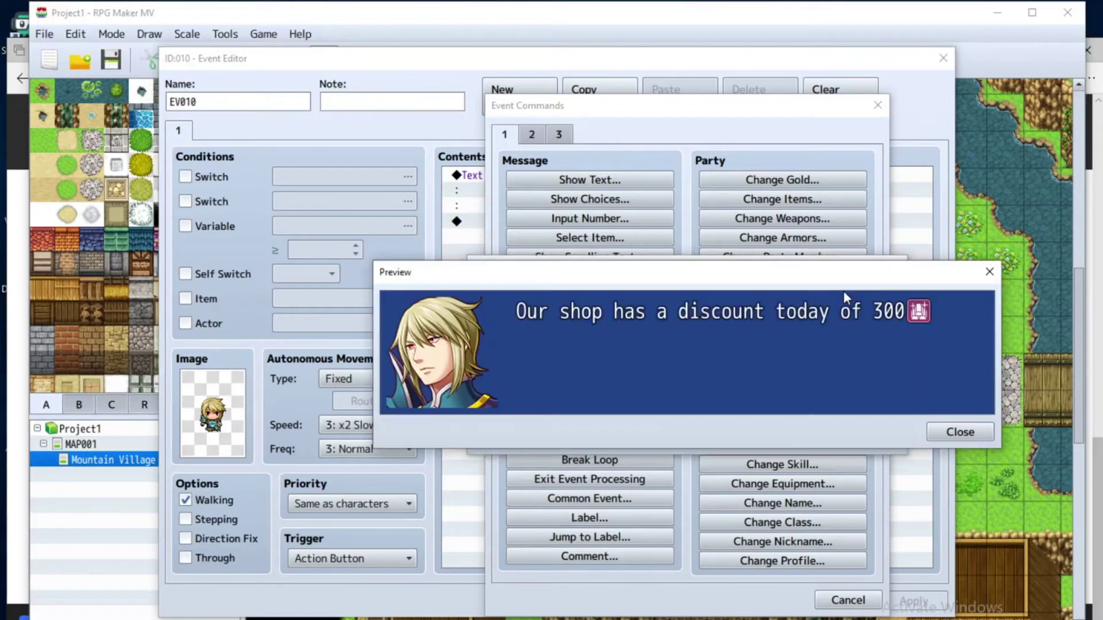
left_click(948, 433)
Step: Add the gold window code \$ on a second line, preview the message, and save both the message and the villager event
left_click(803, 318)
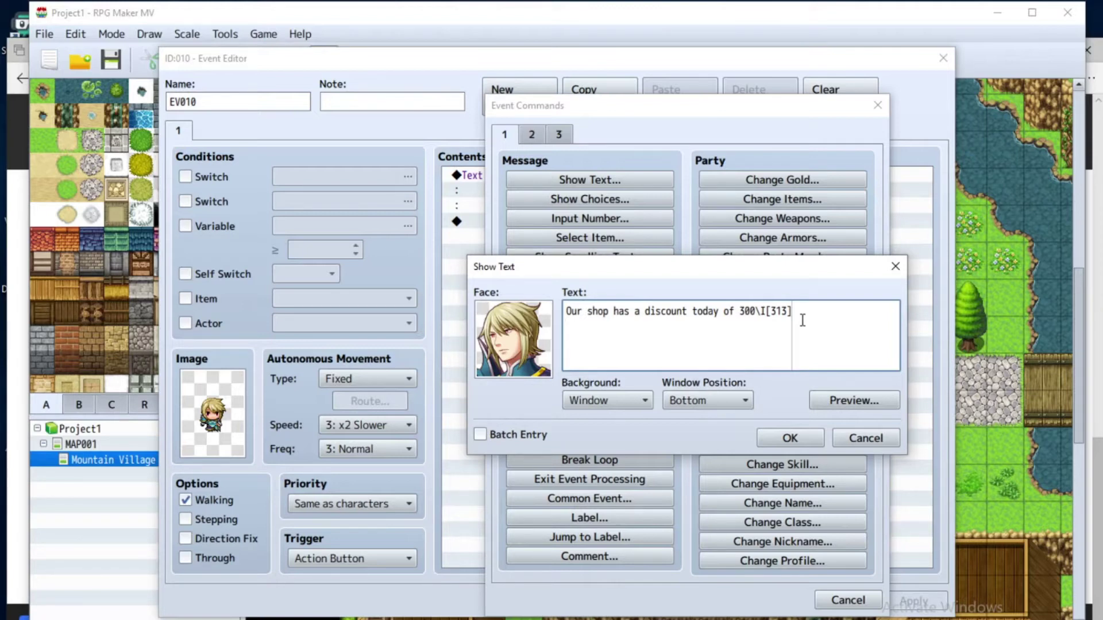
type("\\")
type("$")
left_click(846, 402)
left_click(958, 432)
left_click(776, 438)
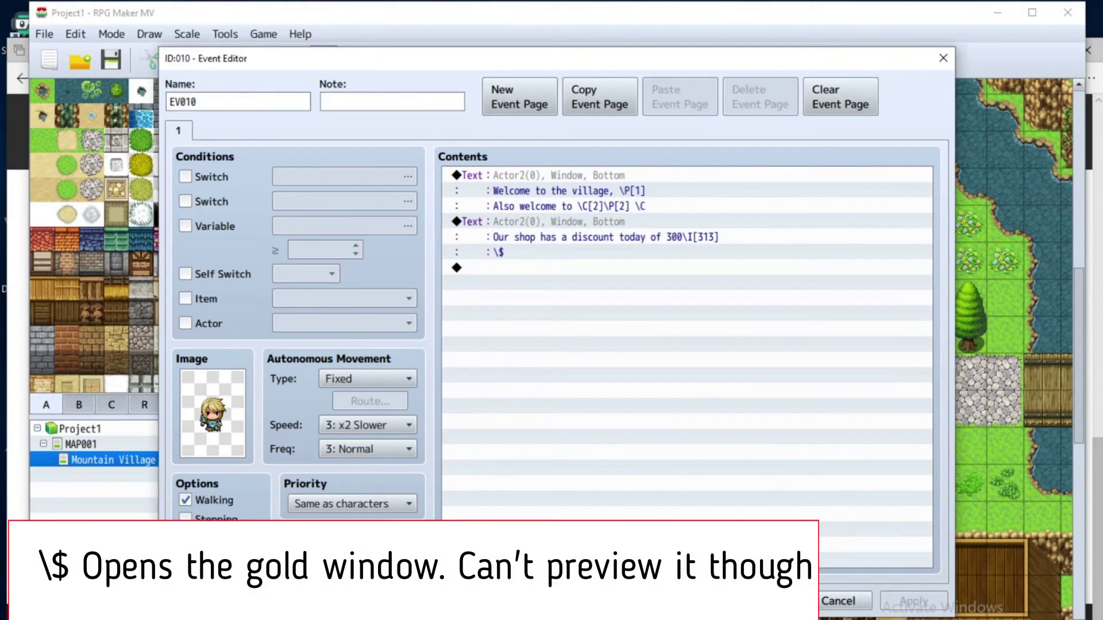
left_click(763, 601)
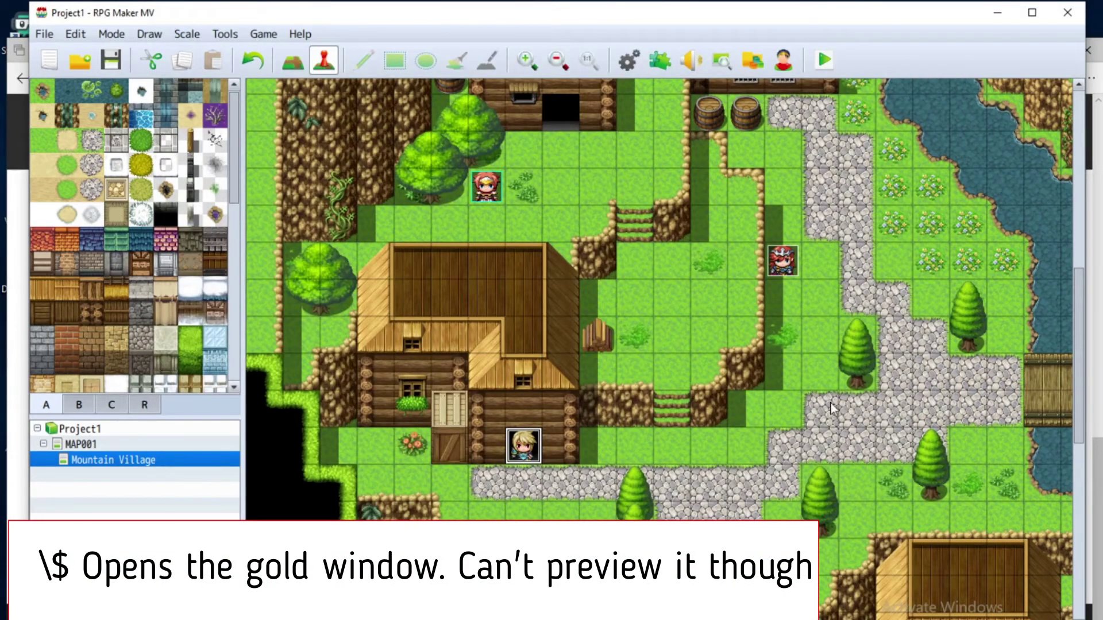
Step: Playtest the project, talk to the villager through both messages to check the icon and gold window, and close the playtest
left_click(828, 61)
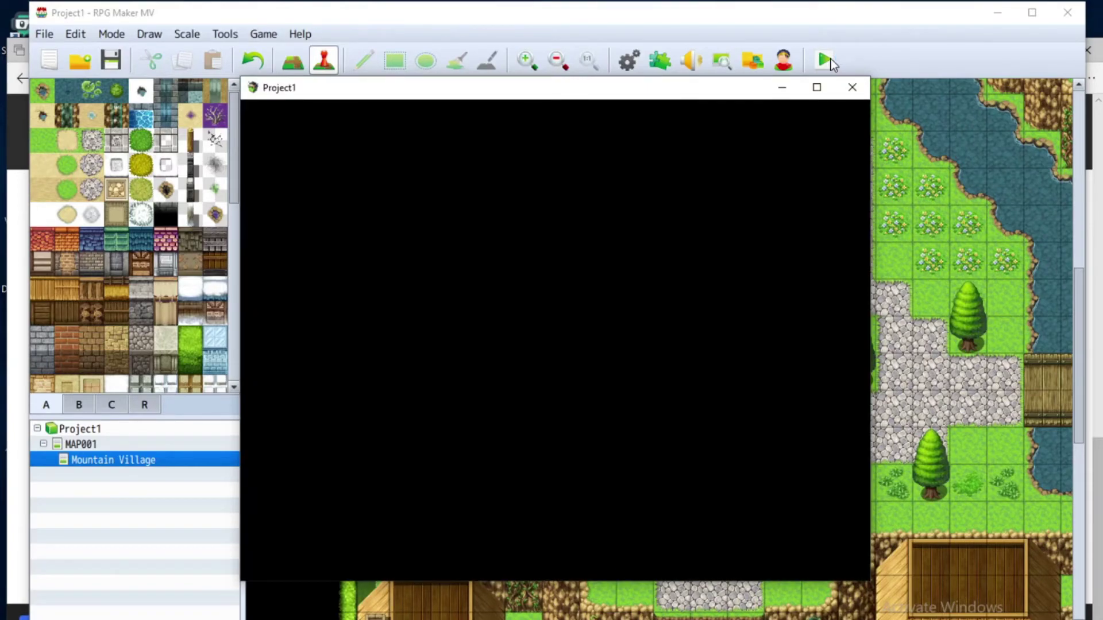
key("Return")
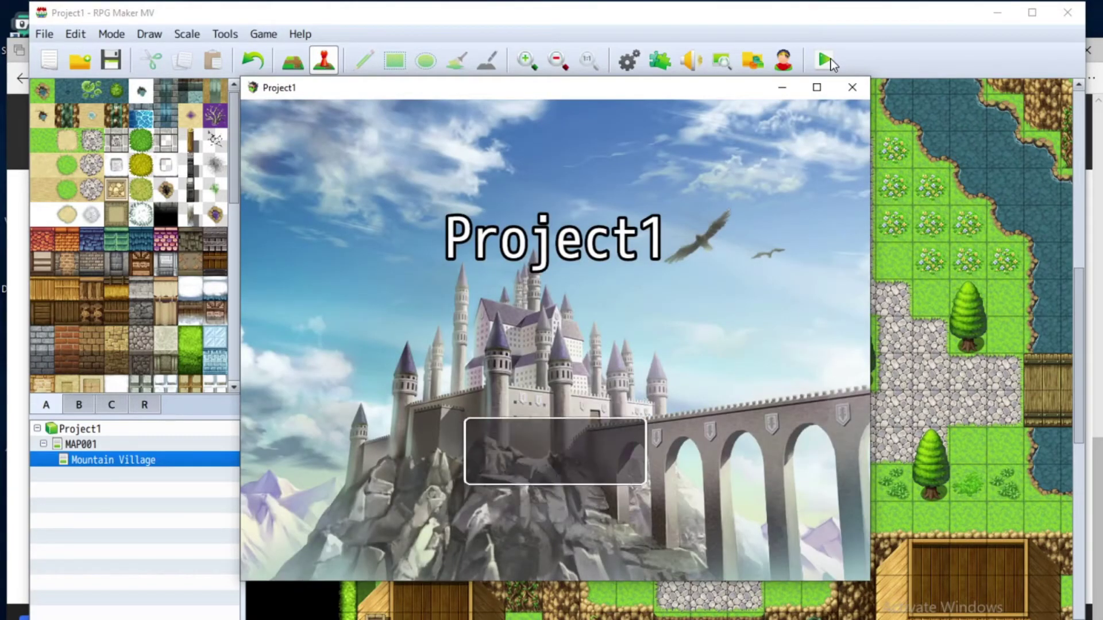
key("Down")
key("Up")
key("Return")
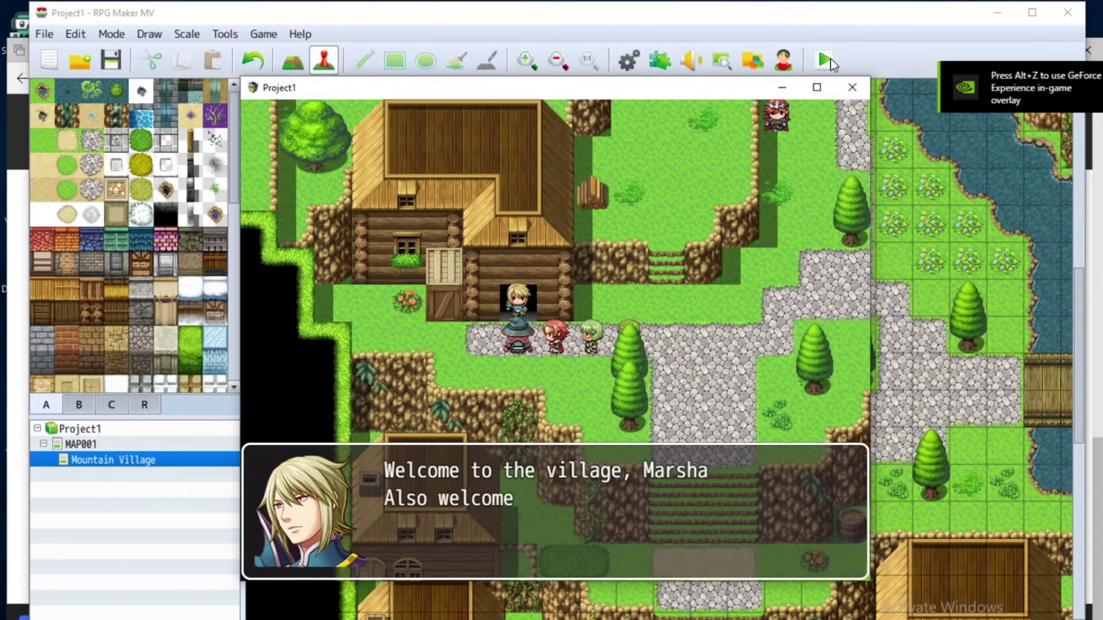
key("Return")
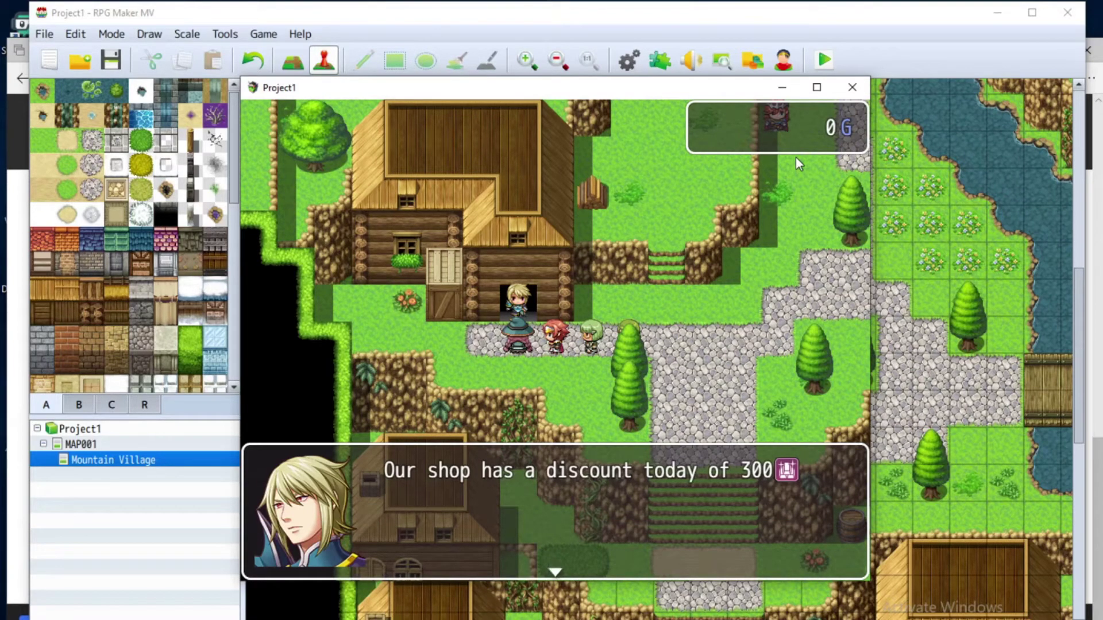
key("Return")
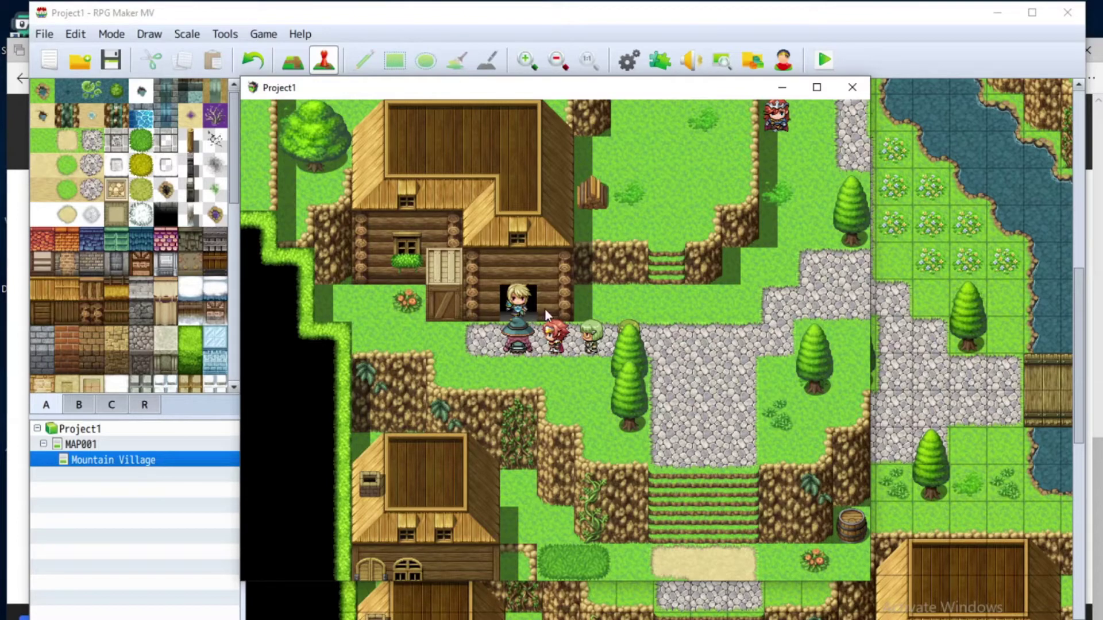
left_click(848, 90)
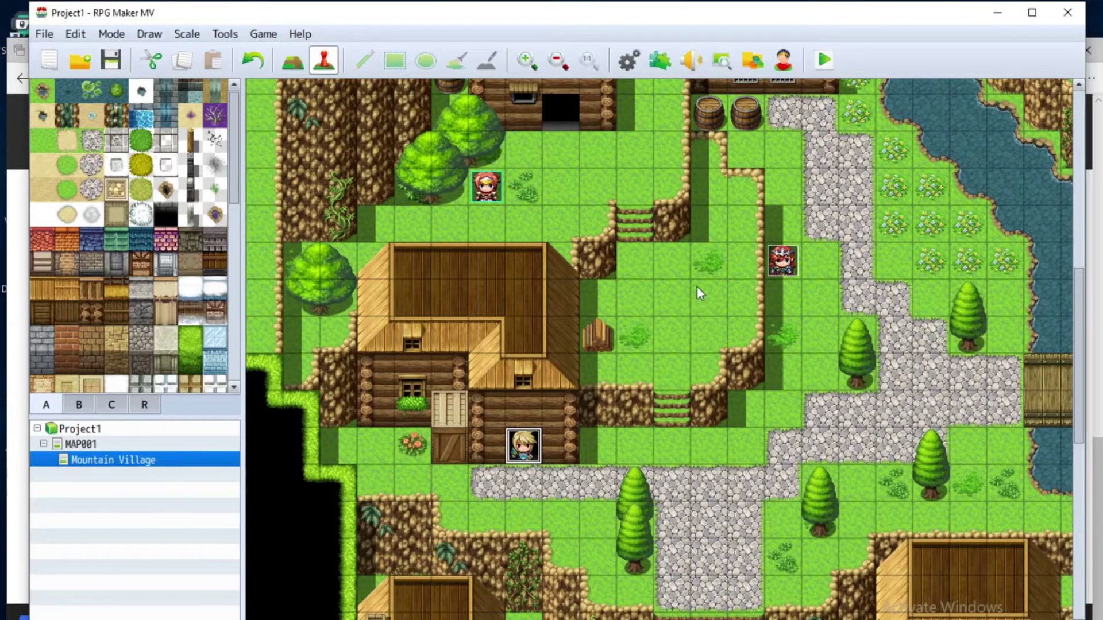
Step: Create a quick treasure chest event containing 1000 gold on the grass tile east of the upper stone stairs
right_click(718, 233)
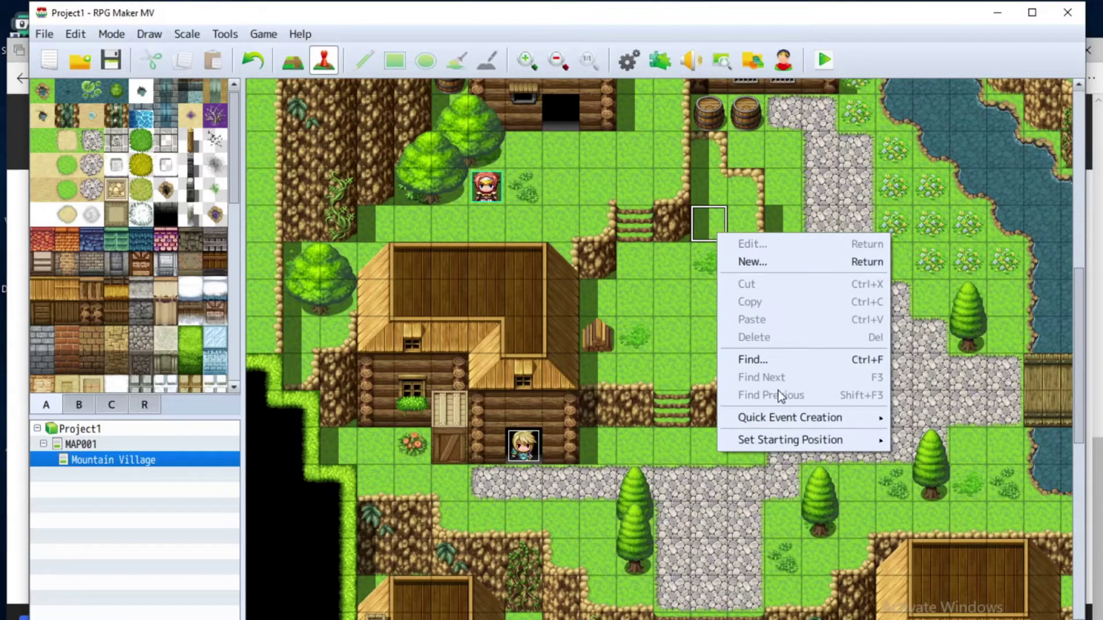
mouse_move(781, 418)
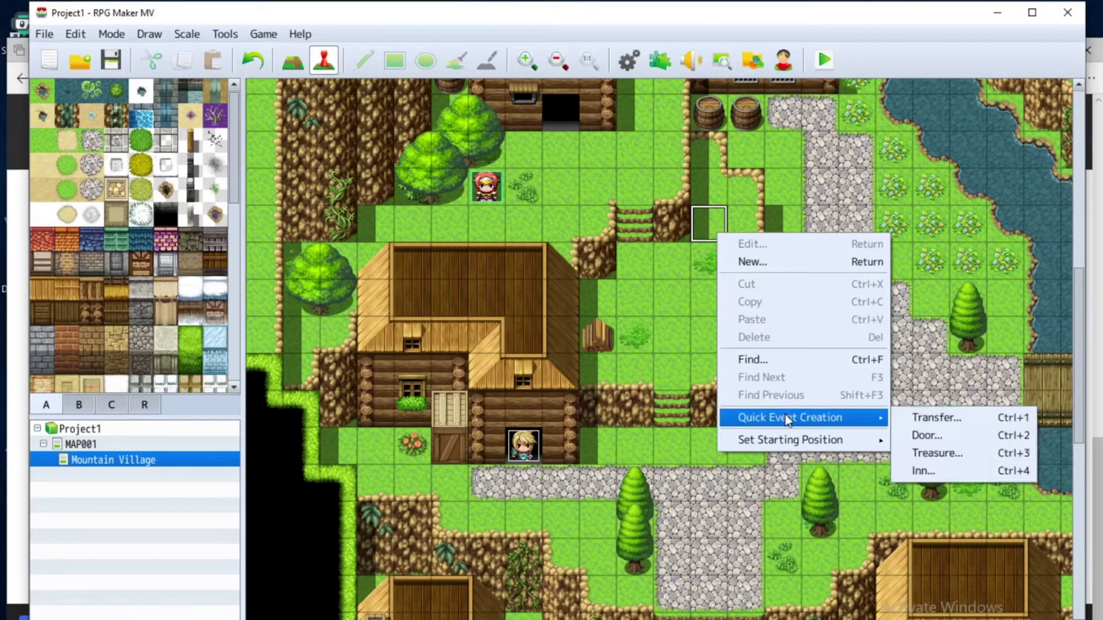
left_click(931, 454)
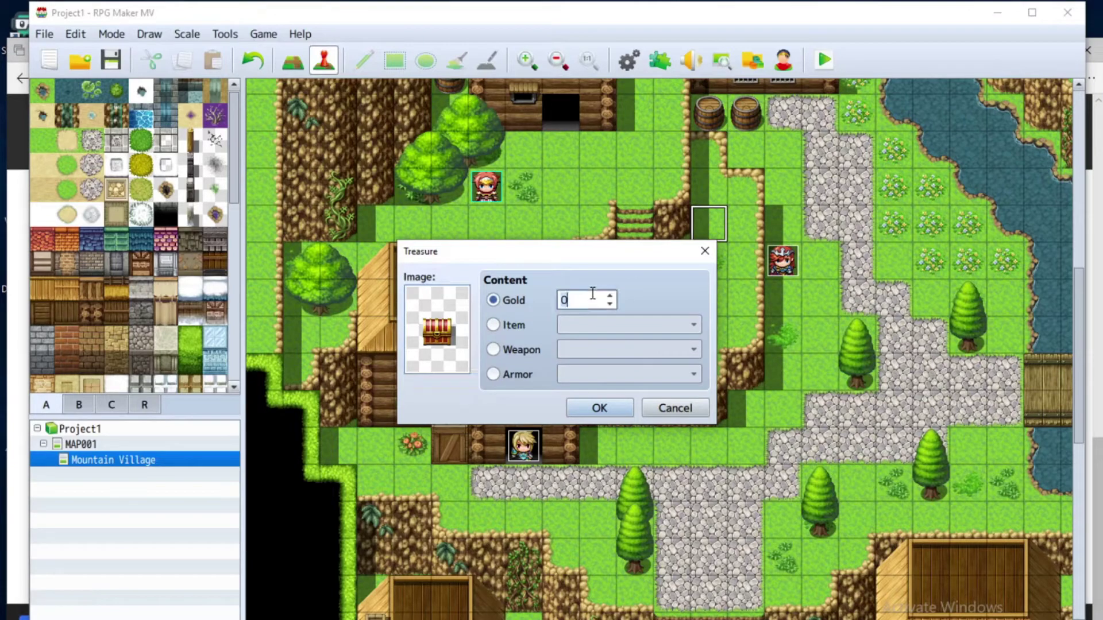
key("BackSpace")
type("1000")
left_click(608, 404)
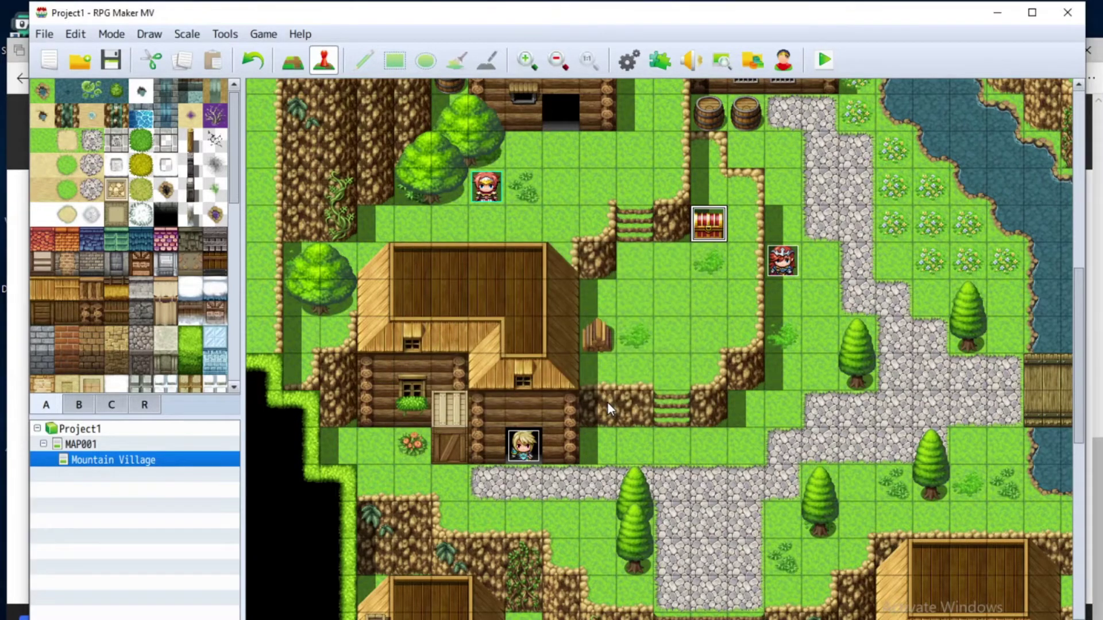
left_click(698, 284)
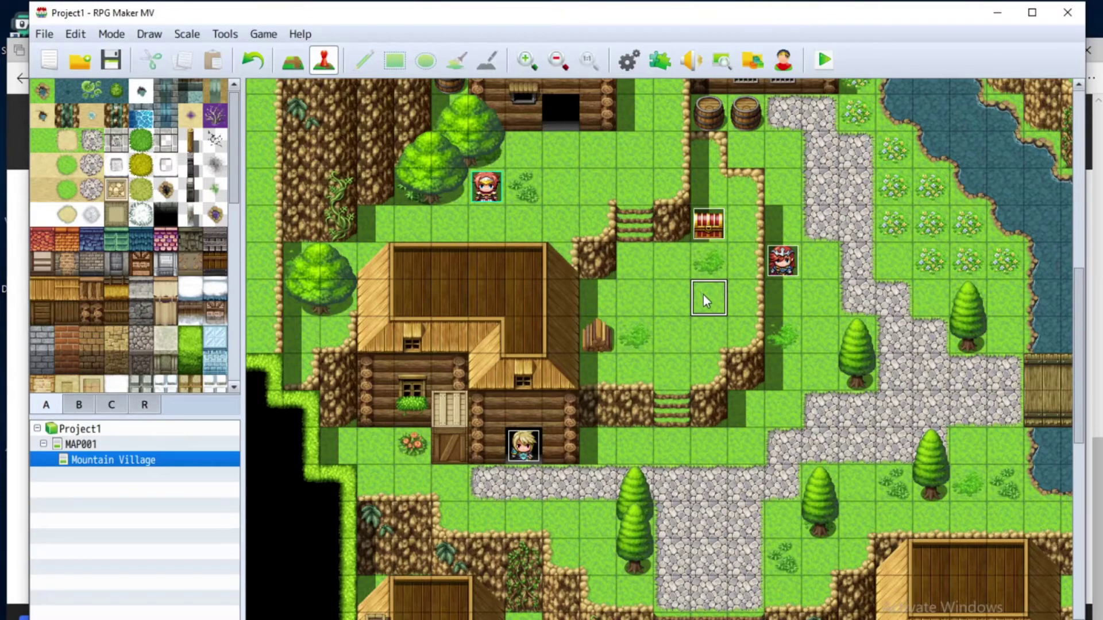
Step: Open the shop discount message in the villager event for editing and clear all of its text
double_click(523, 447)
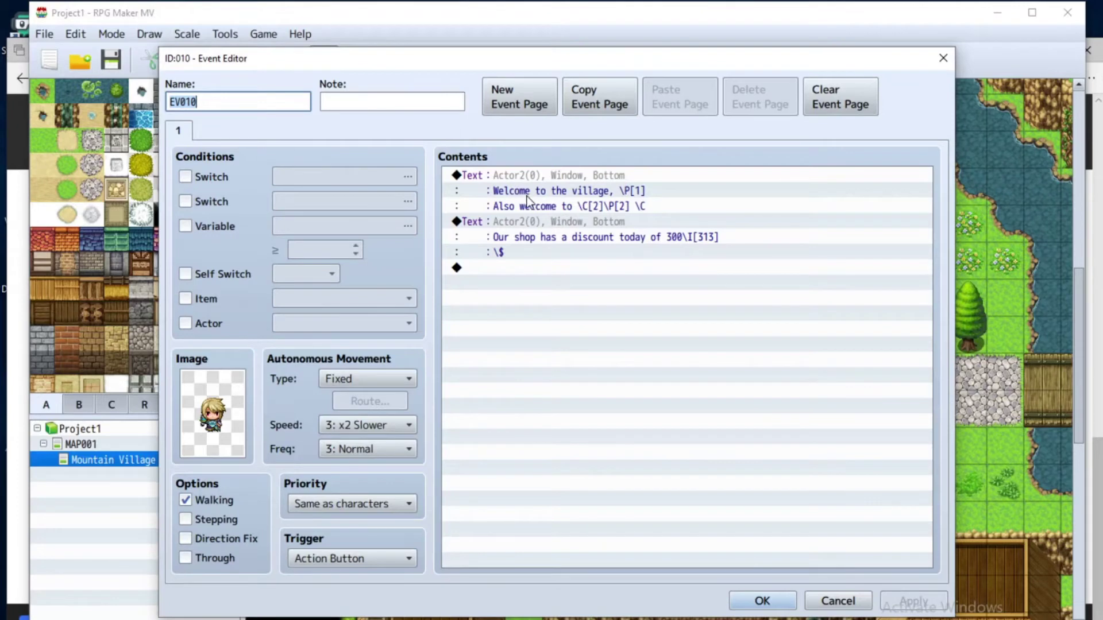
left_click(611, 230)
right_click(611, 230)
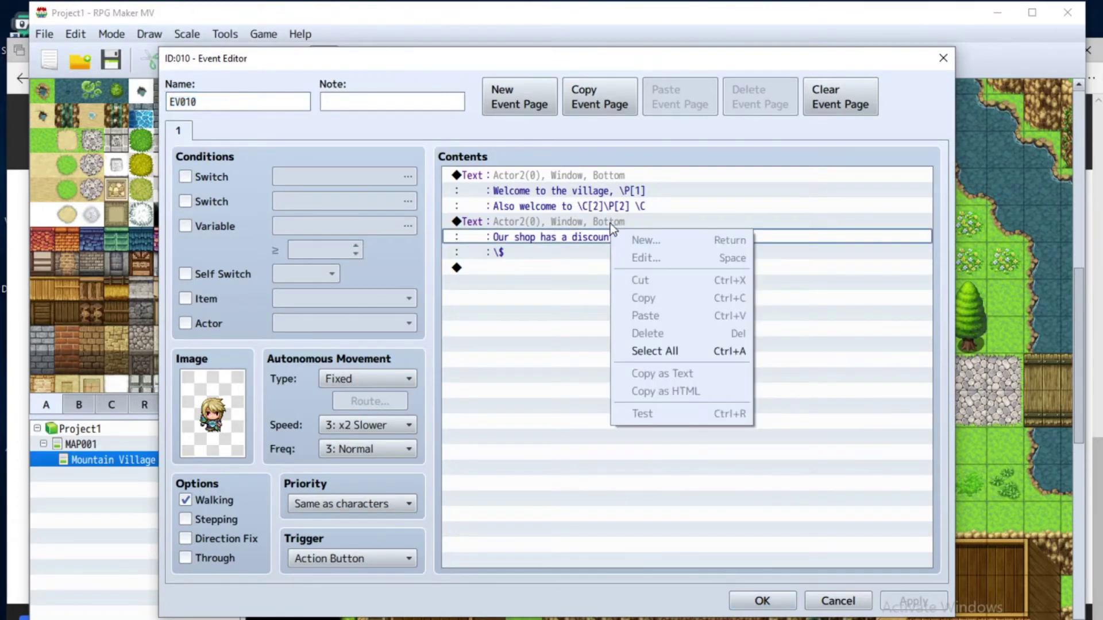
left_click(618, 248)
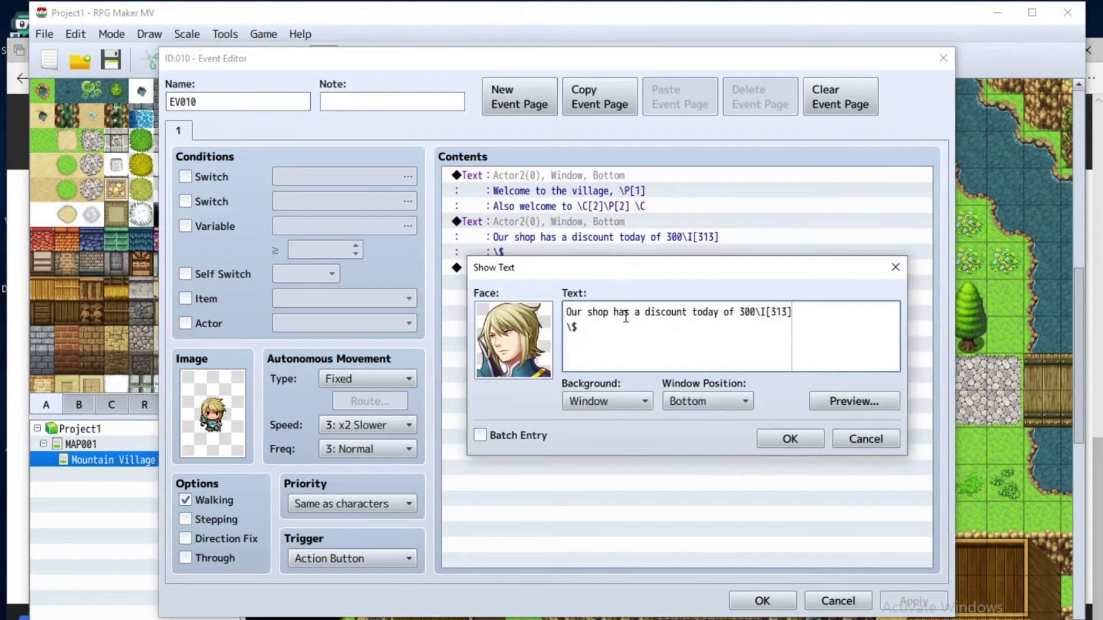
left_click(667, 313)
key("ctrl+a")
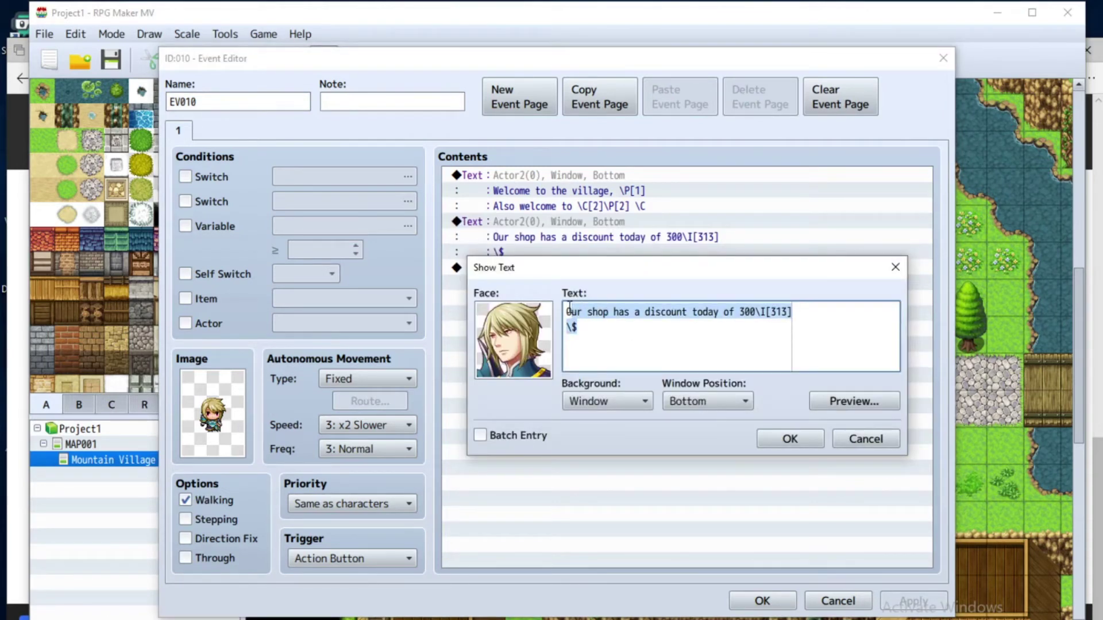
key("BackSpace")
Step: Write the message "Today's inn price is 100\I[313]. Would you like to stay", breaking the line before "like"
type("To")
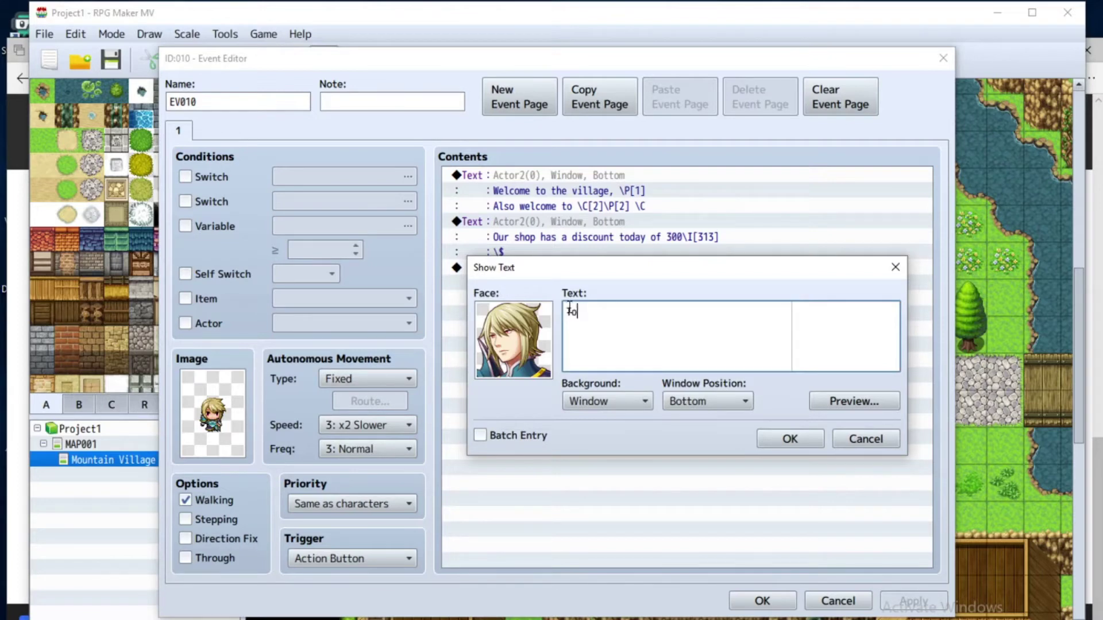
type("day's inn price is 100")
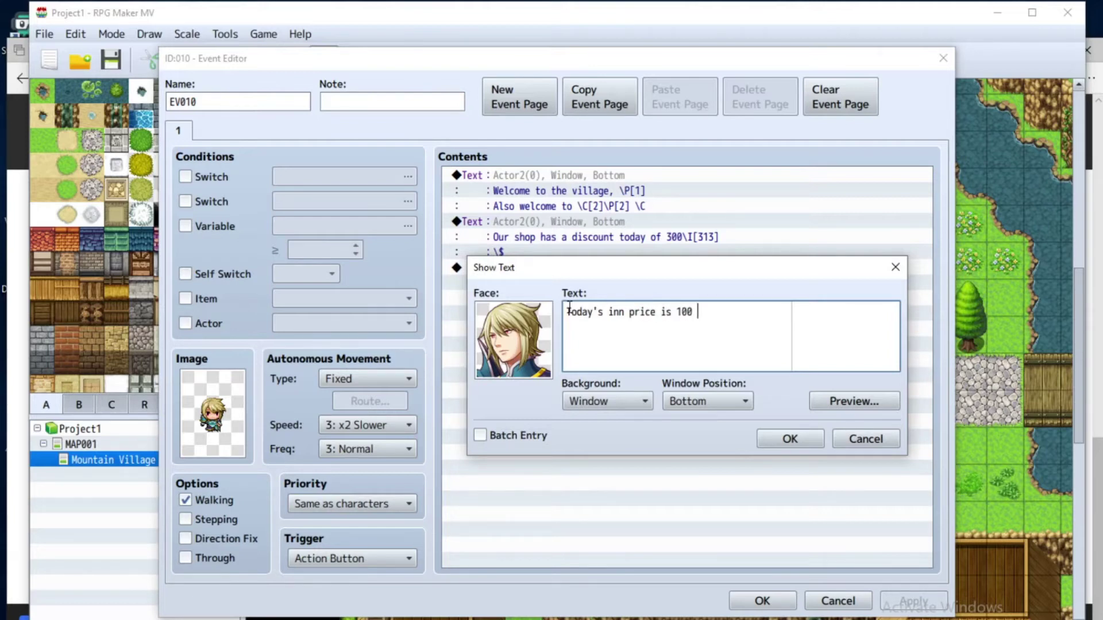
type("\\I[313]. Wo")
type("uld you")
key("Return")
type("like toi")
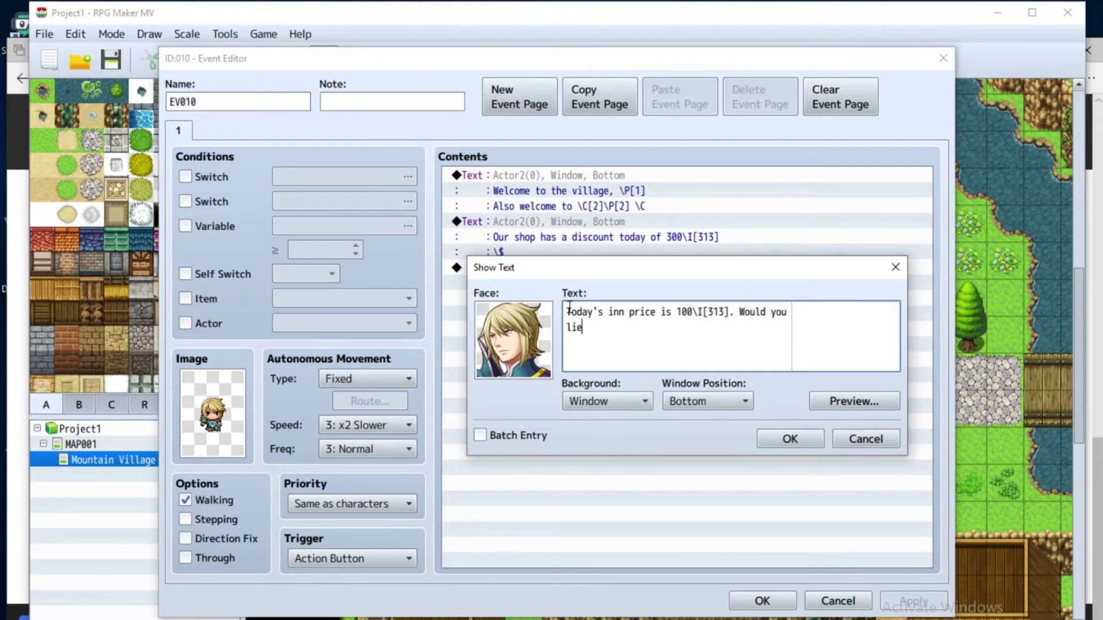
key("BackSpace")
key("BackSpace")
type("stay")
Step: Insert the gold window code \$ at the very start of the inn message, on the same line as "Today's"
left_click(568, 311)
key("Return")
key("Up")
type("\\$")
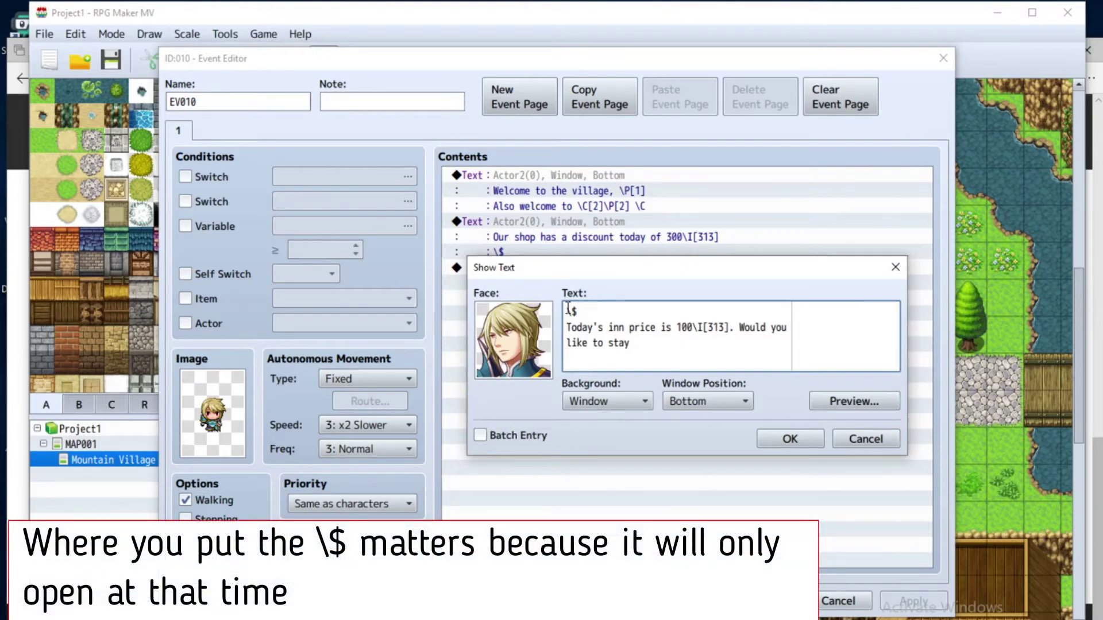
left_click(568, 327)
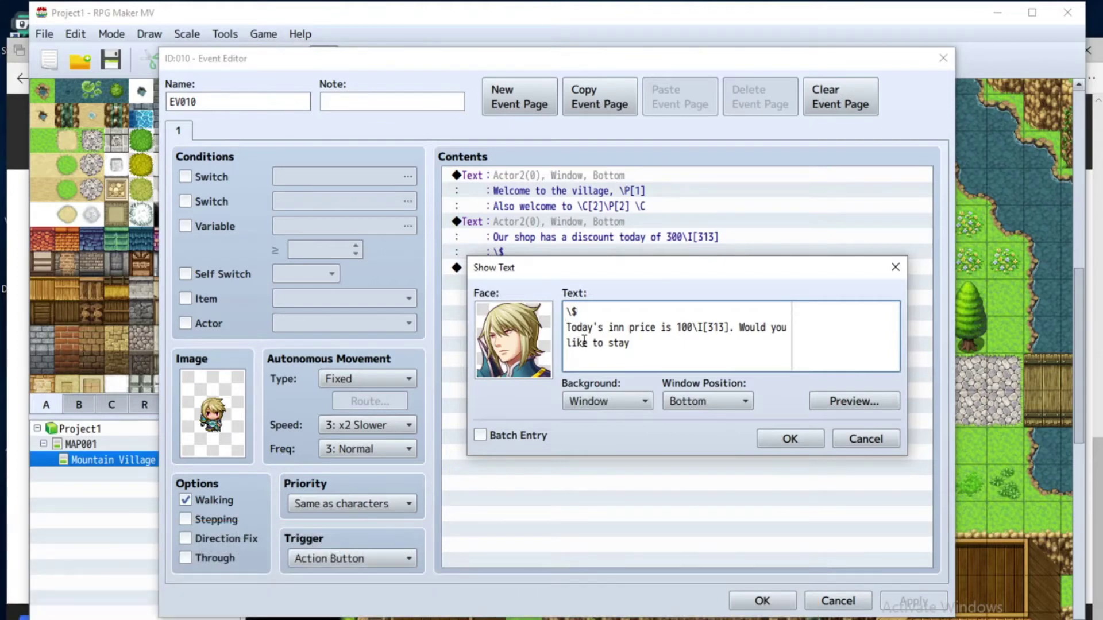
key("BackSpace")
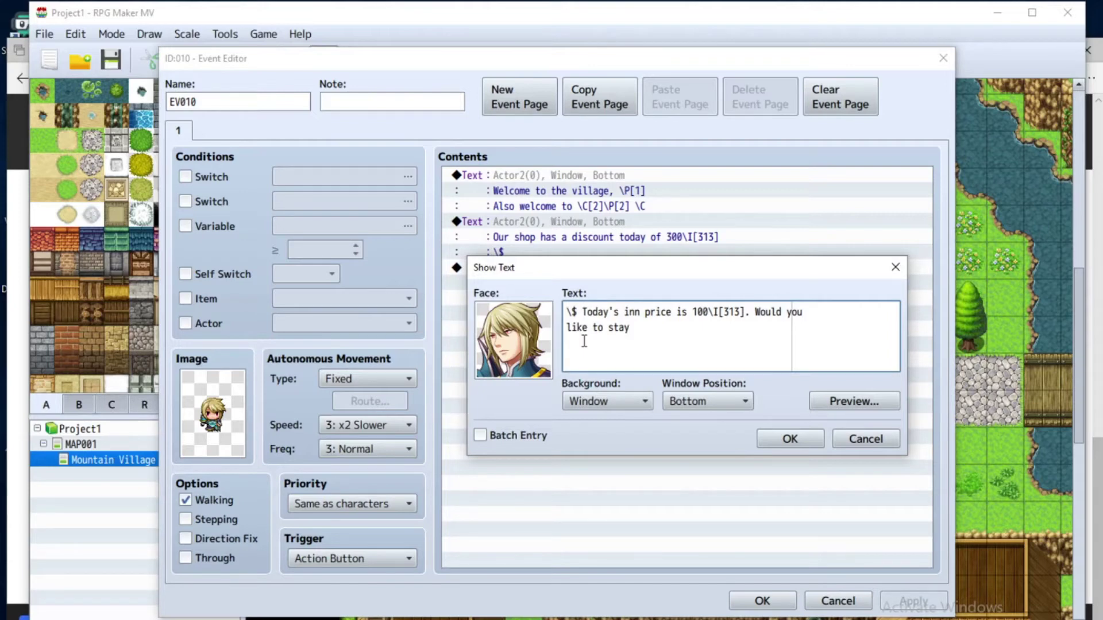
Step: End the inn message with a question mark, preview it, and accept the edited Show Text command
left_click(629, 325)
type("?")
left_click(822, 404)
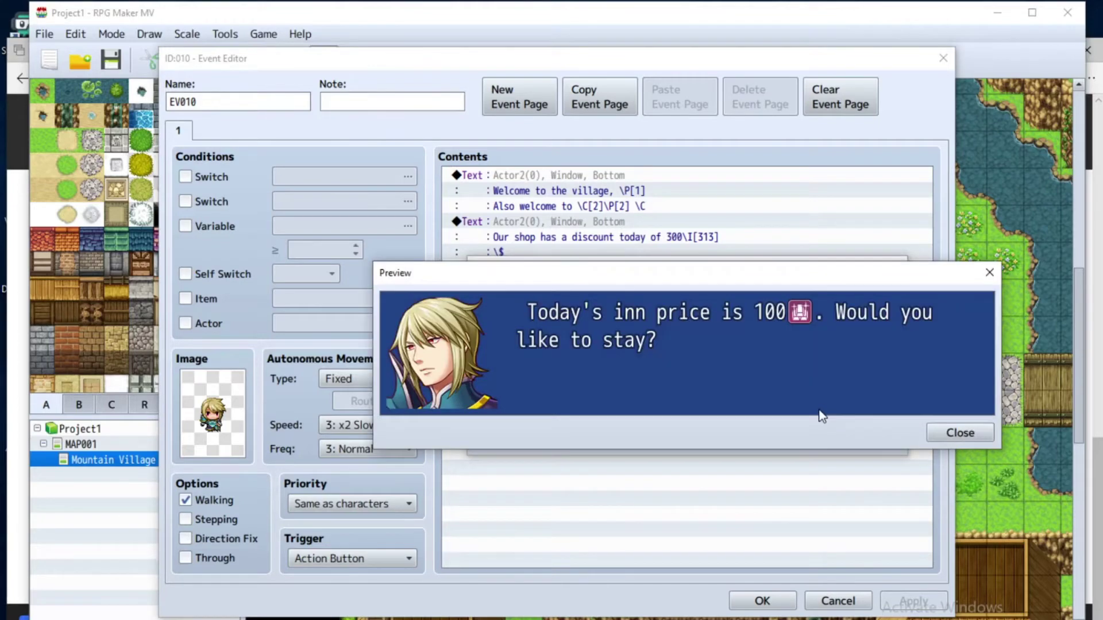
left_click(936, 431)
left_click(785, 445)
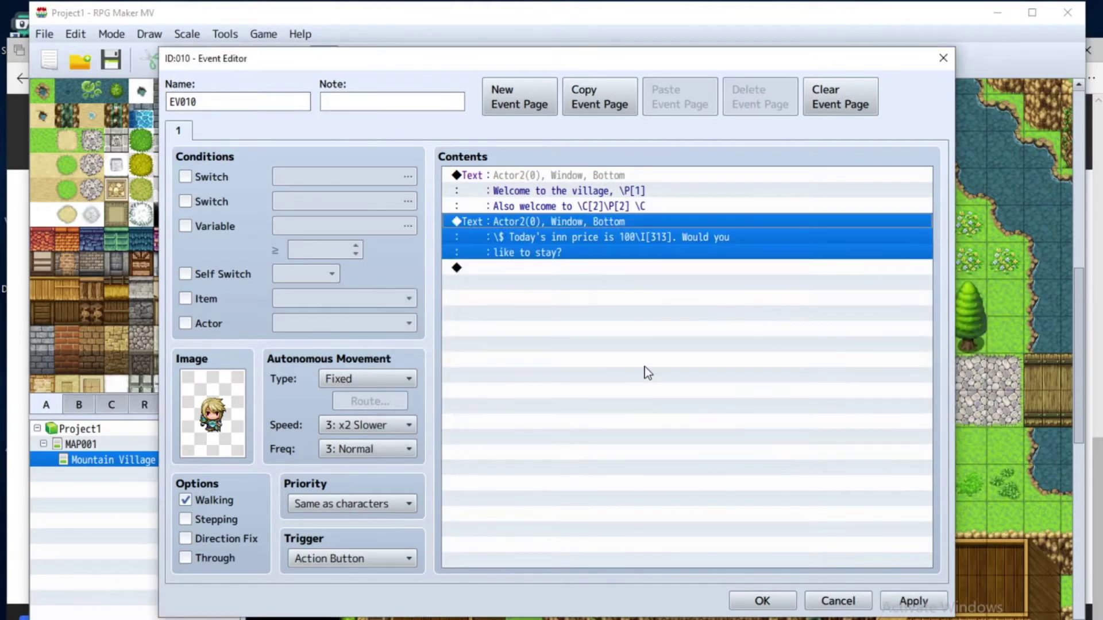
Step: Apply and save the villager event, and start a new playtest
left_click(516, 269)
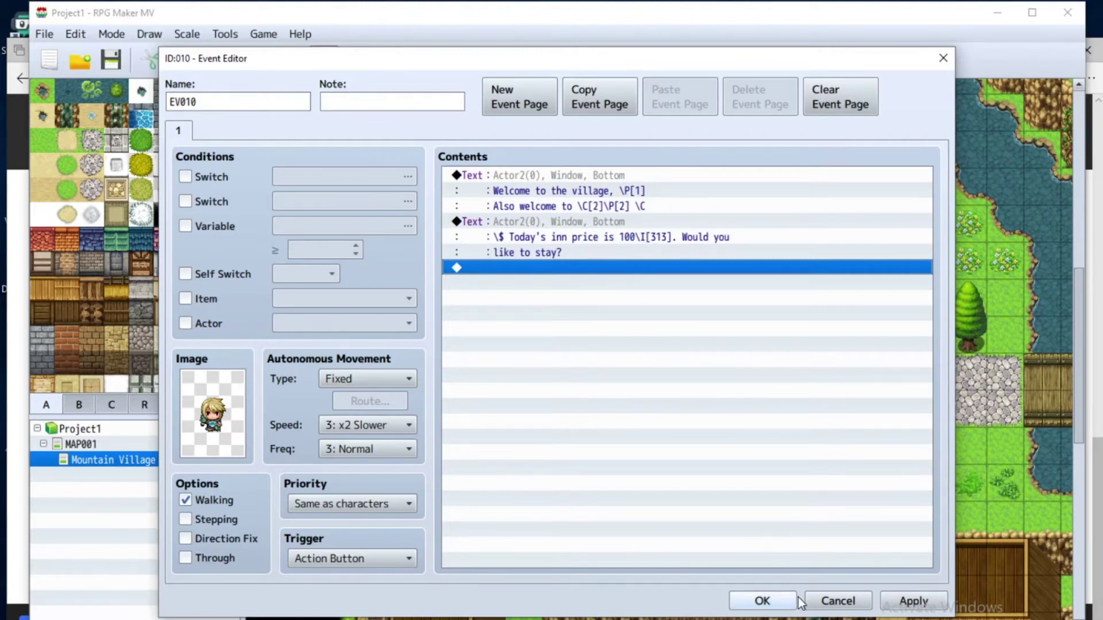
left_click(912, 601)
left_click(769, 600)
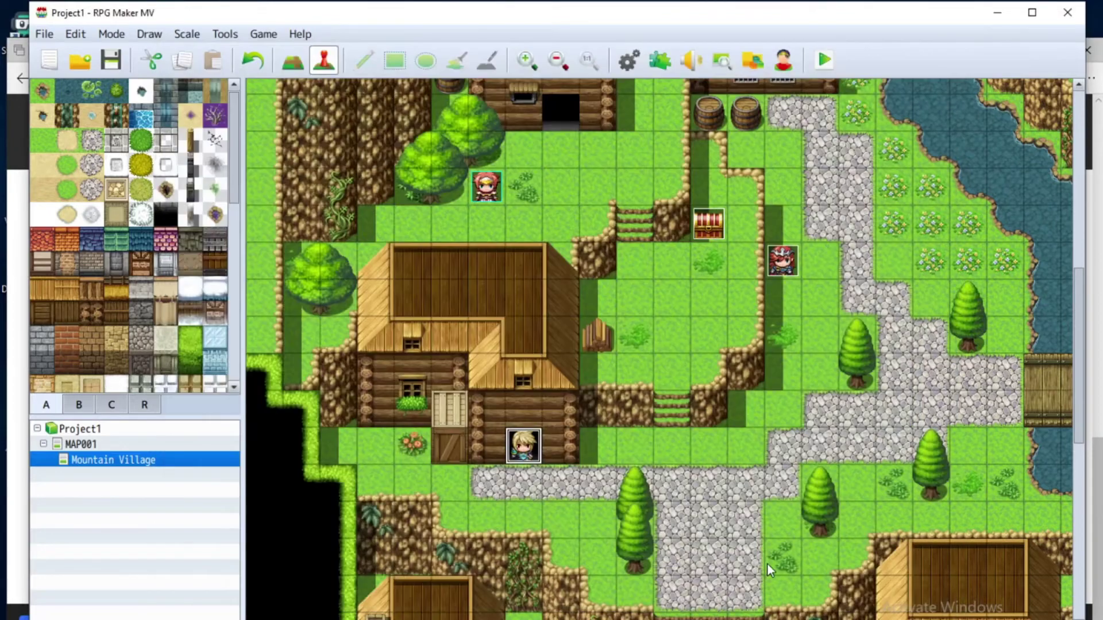
left_click(823, 62)
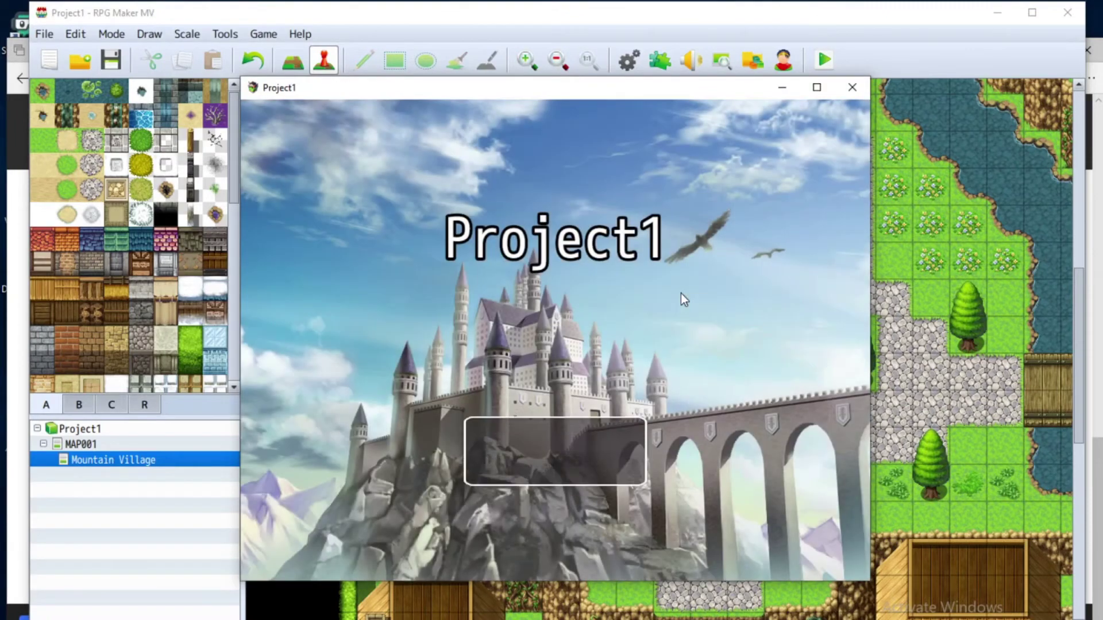
Step: Start a new game in the playtest, lead the party to the red-haired villager by the fence and talk to them
key("Up")
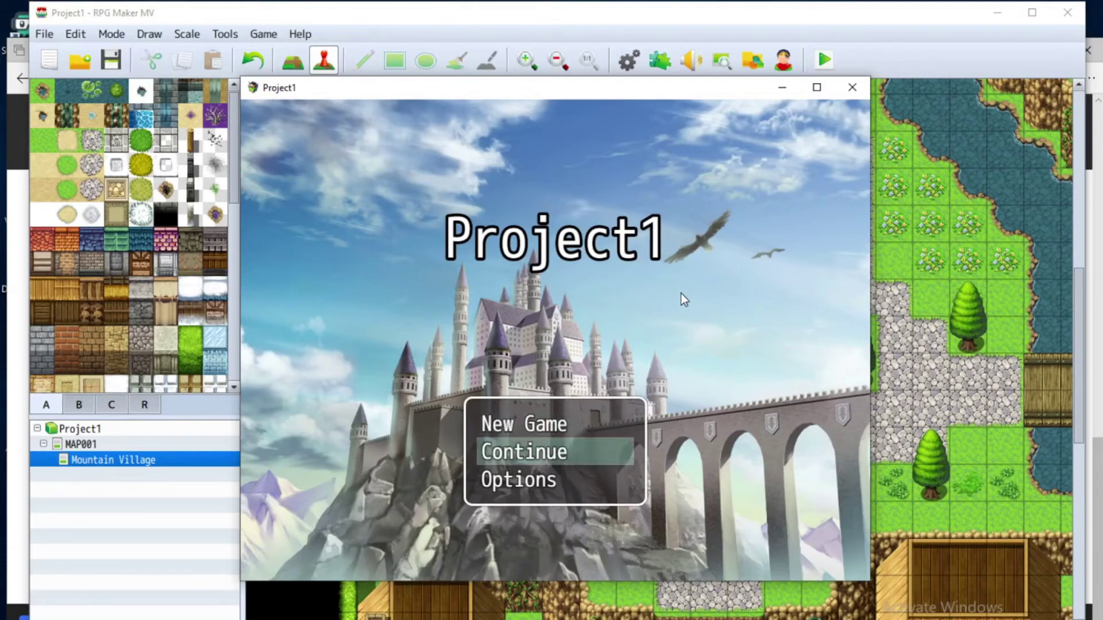
key("Return")
key("Right")
key("Up")
key("Right")
key("Return")
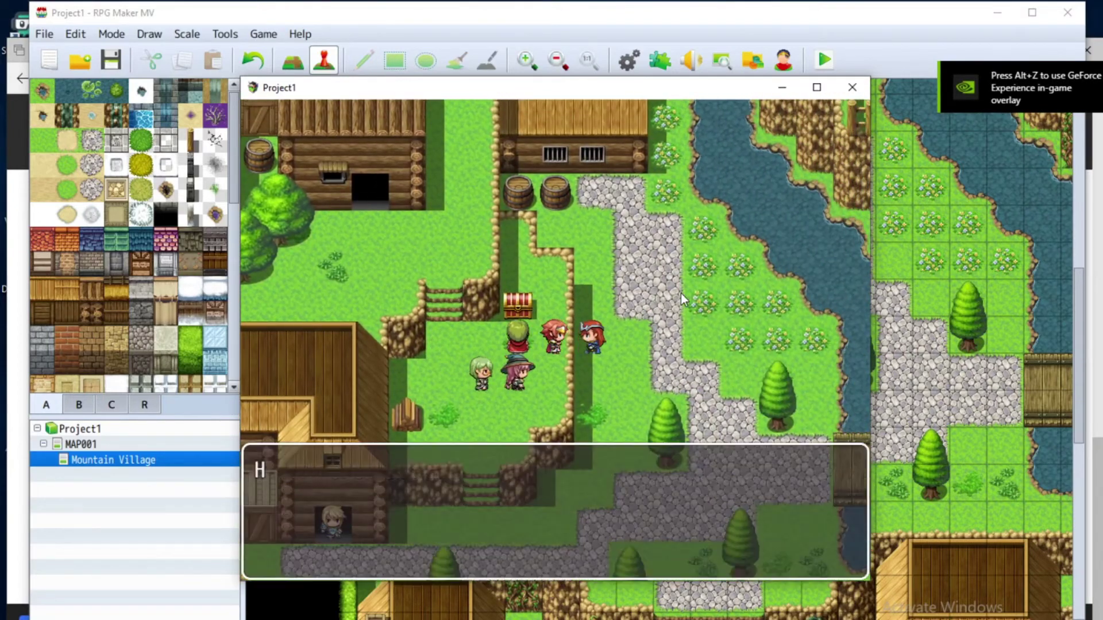
key("Return")
key("Left")
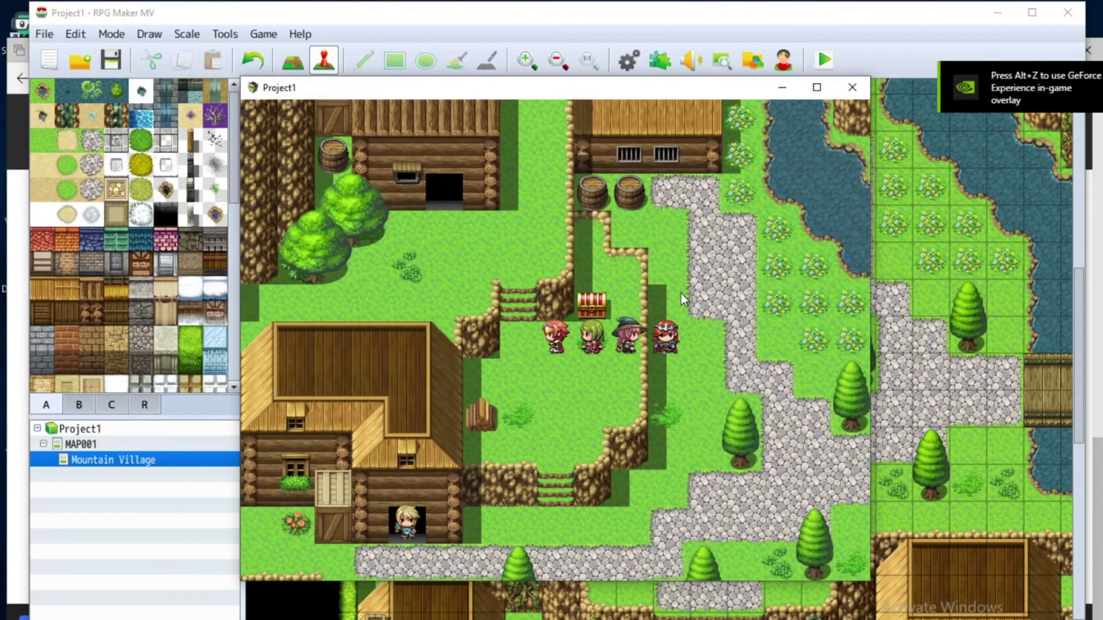
Step: Walk the party down to the innkeeper in the house doorway, play the inn price message, and close the playtest
key("Right")
key("Up")
key("Return")
key("Return")
key("Down")
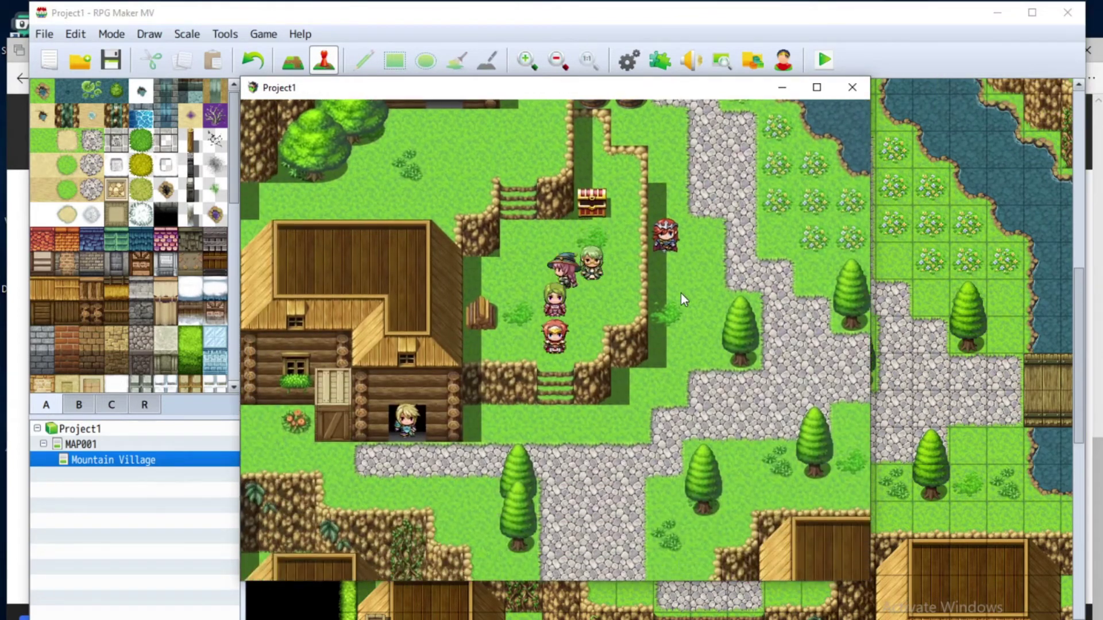
key("Left")
key("Up")
key("Return")
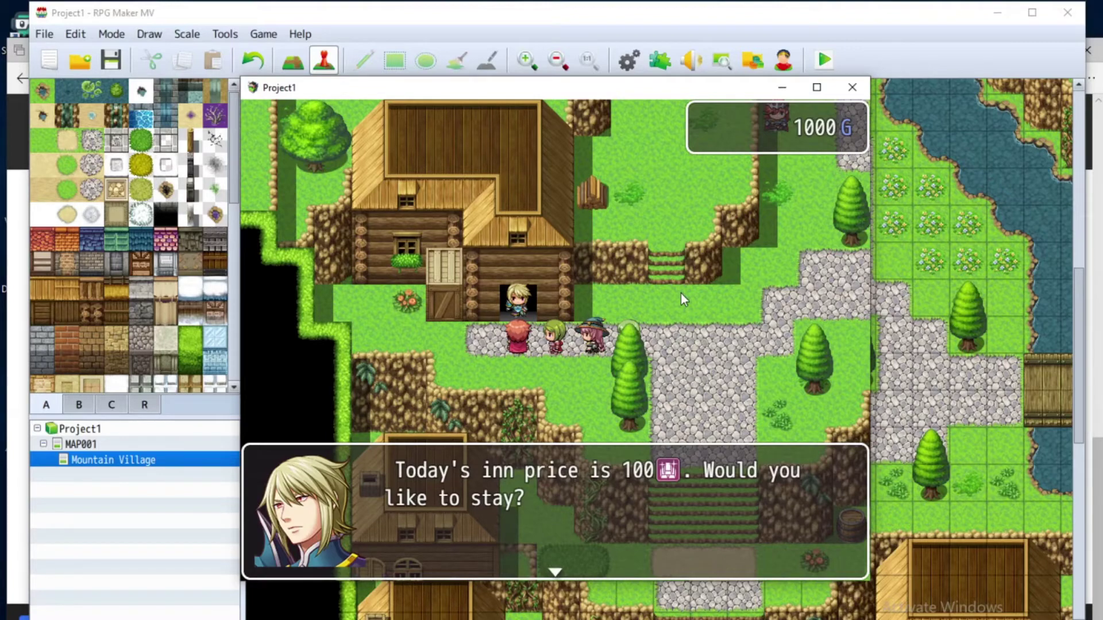
key("Return")
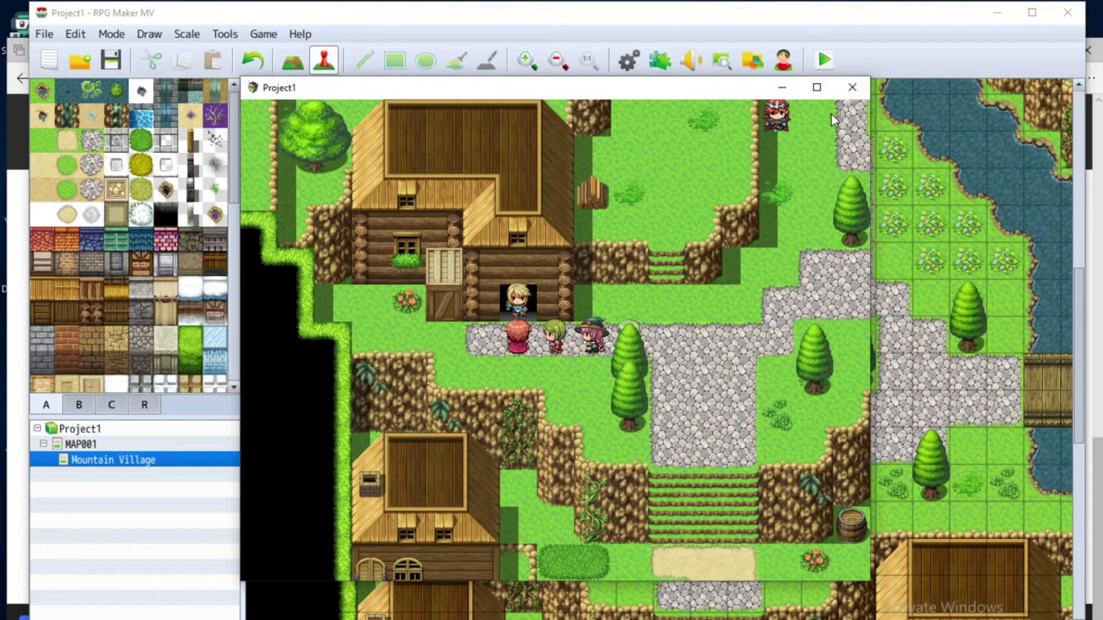
left_click(852, 87)
Step: Create a new event on the flower patch between the stone path and the river, east of the treasure chest
middle_click(877, 388)
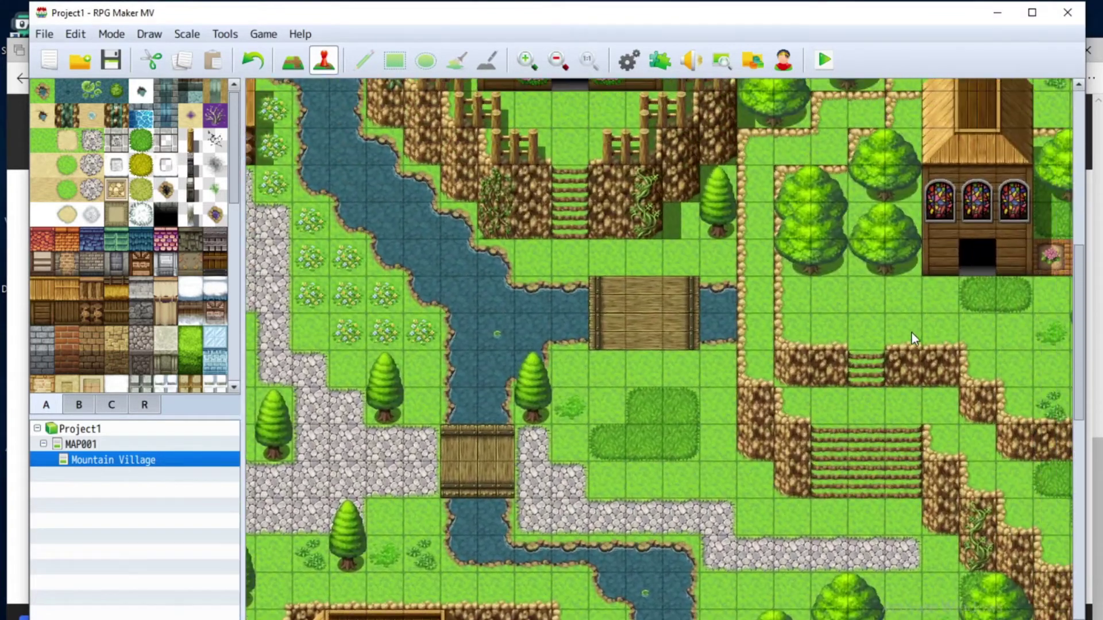
middle_click(911, 333)
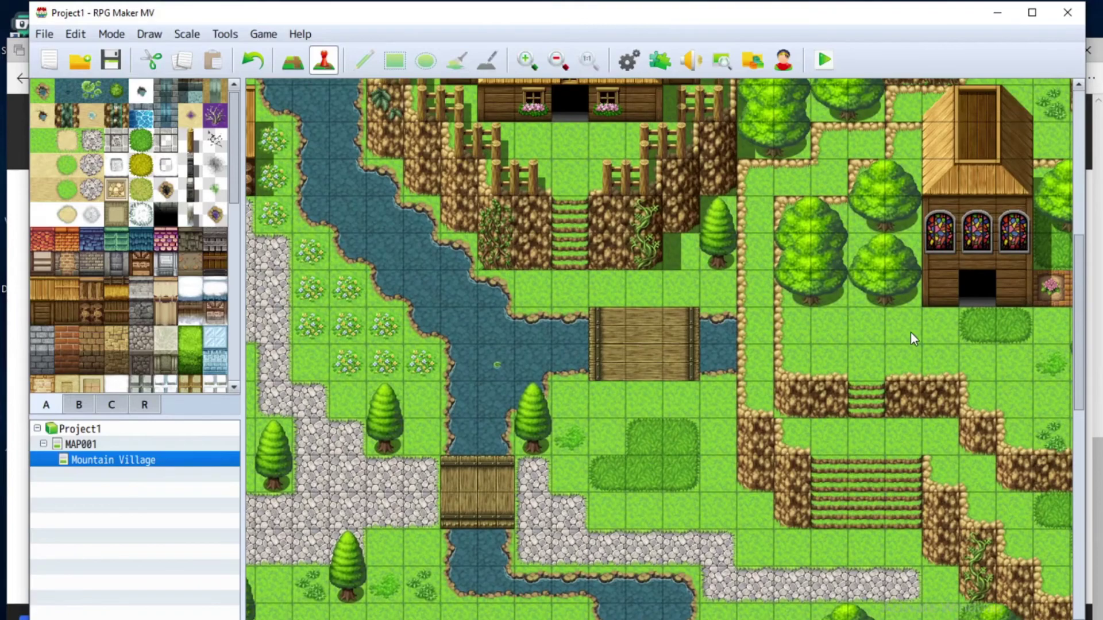
middle_click(925, 395)
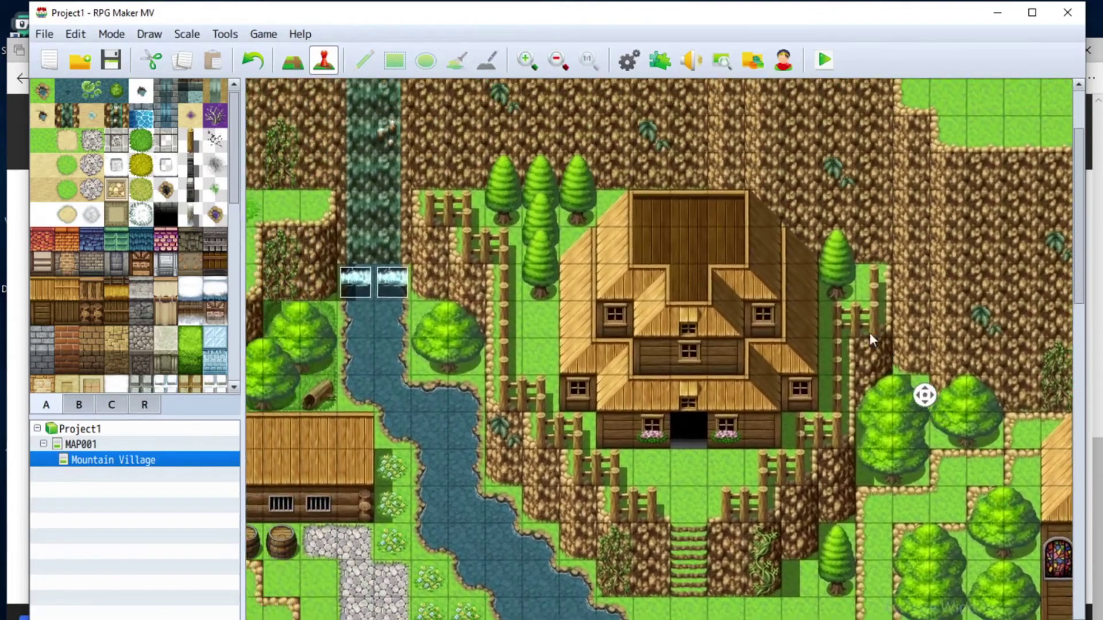
middle_click(869, 333)
middle_click(869, 333)
middle_click(836, 494)
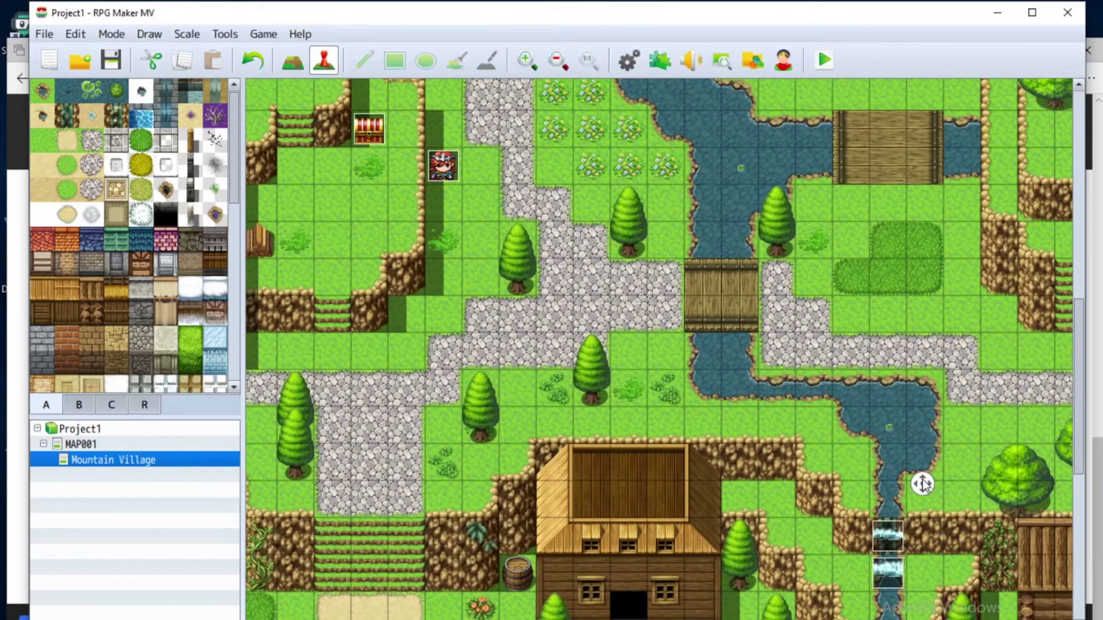
middle_click(916, 383)
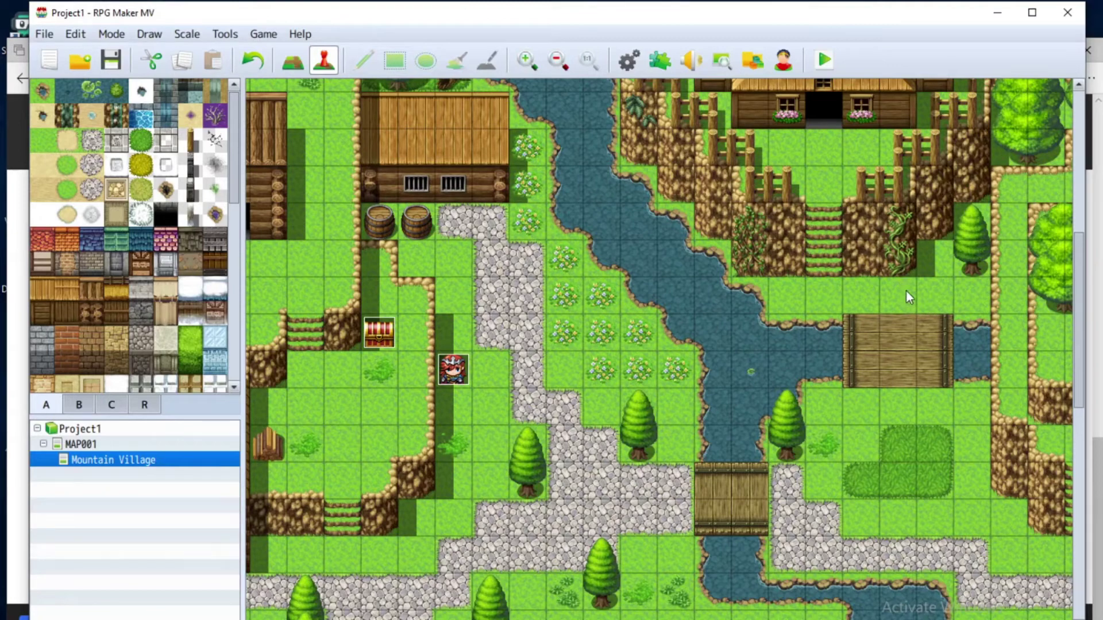
double_click(590, 298)
left_click(202, 433)
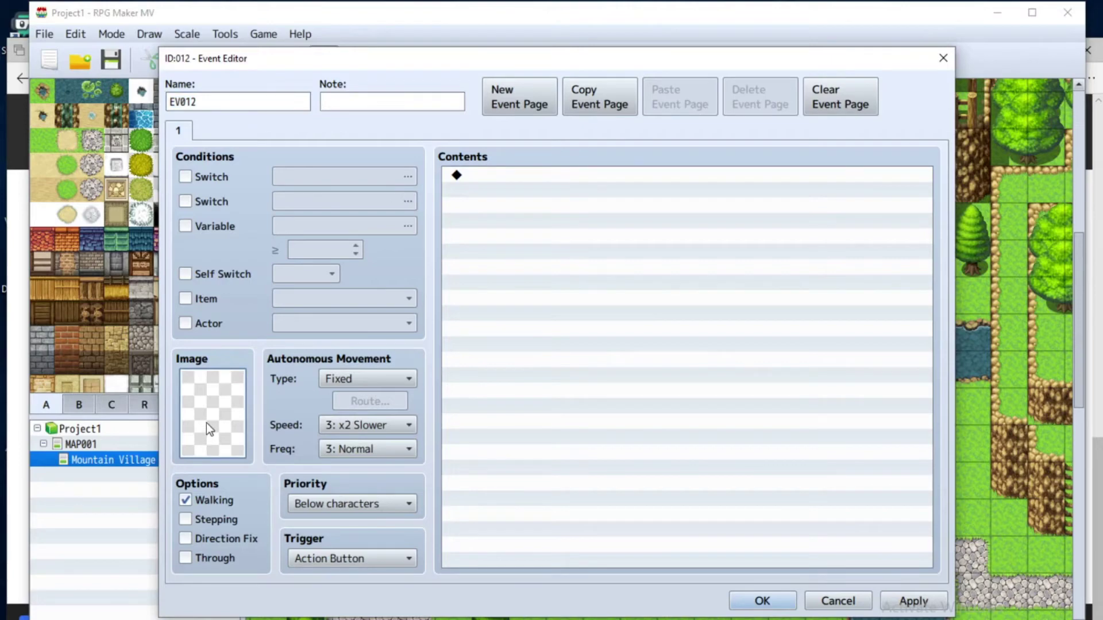
Step: Set the new event's image to the front-facing pink-haired character from Actor3 and accept the event
double_click(205, 422)
left_click(332, 213)
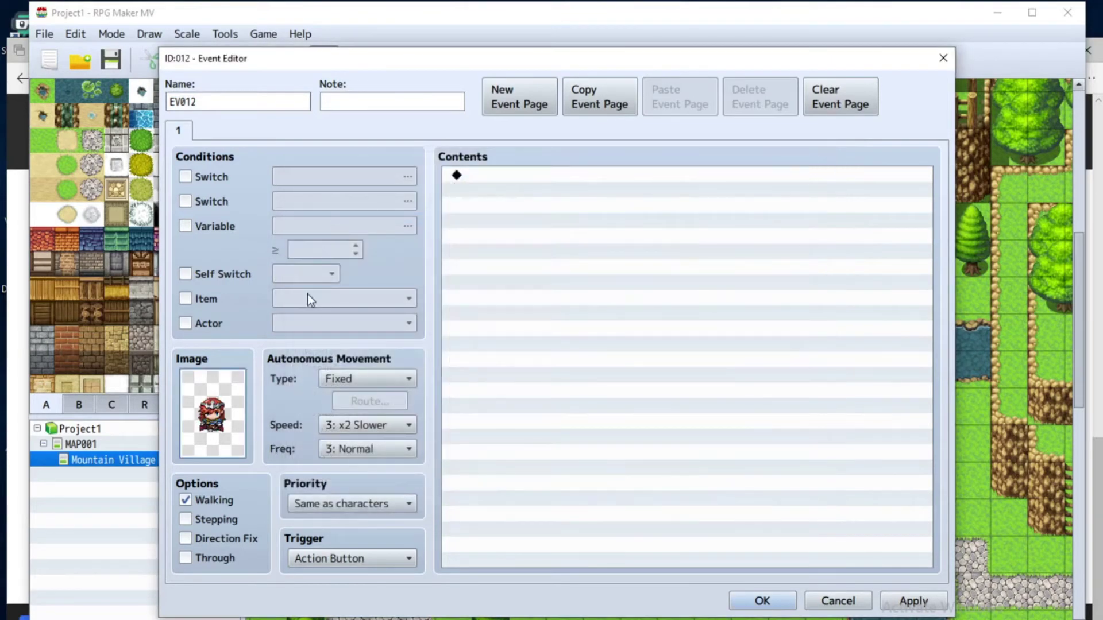
double_click(223, 408)
left_click(342, 249)
left_click(343, 231)
left_click(340, 215)
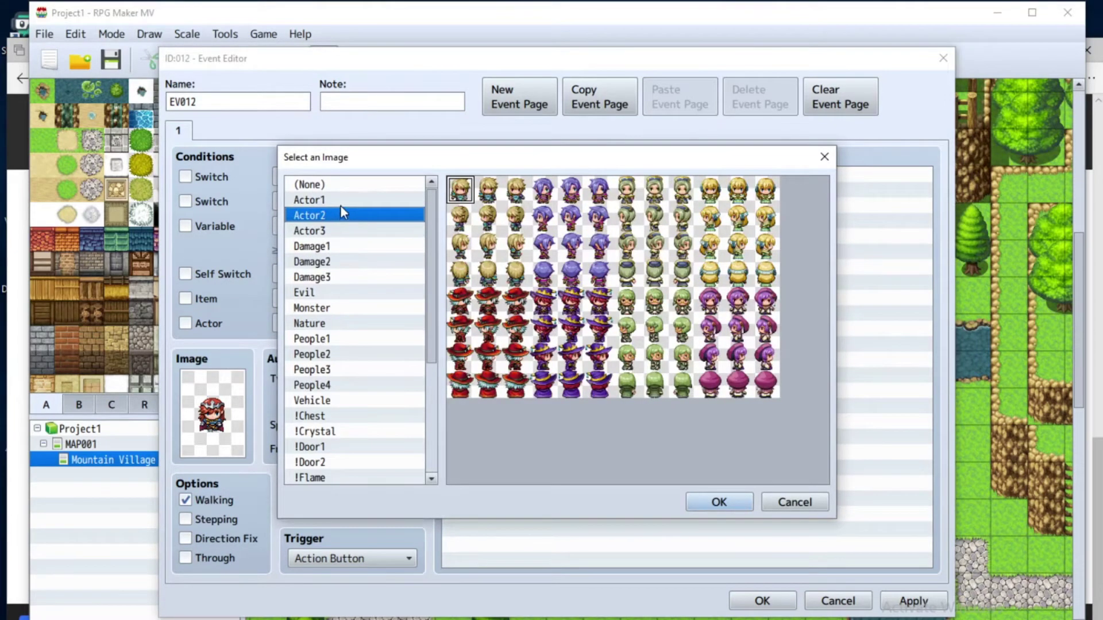
left_click(341, 200)
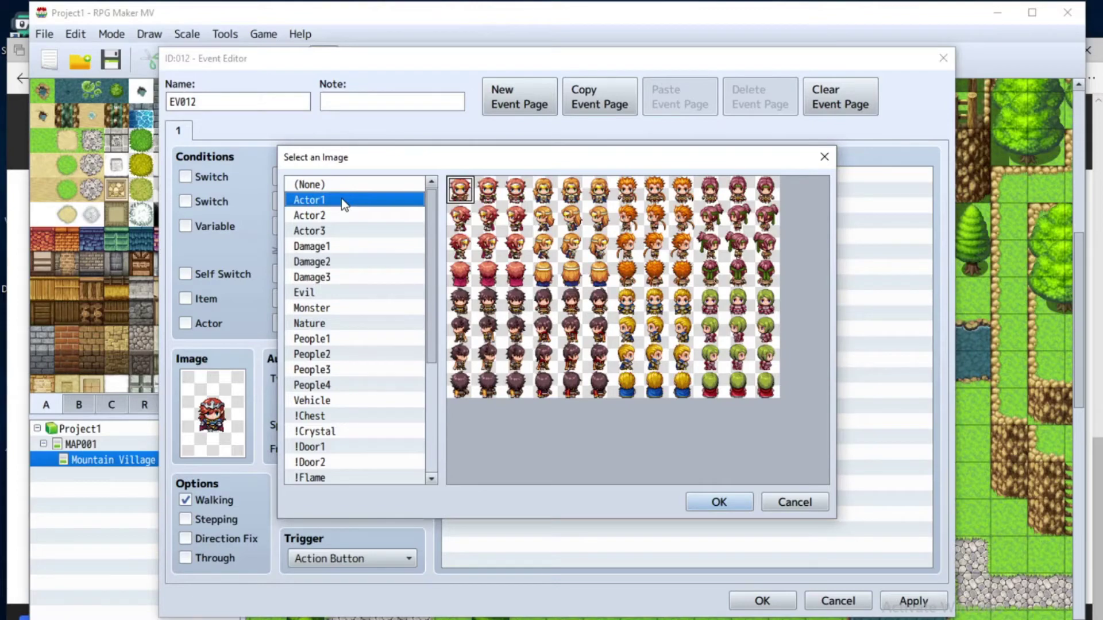
left_click(347, 215)
left_click(356, 231)
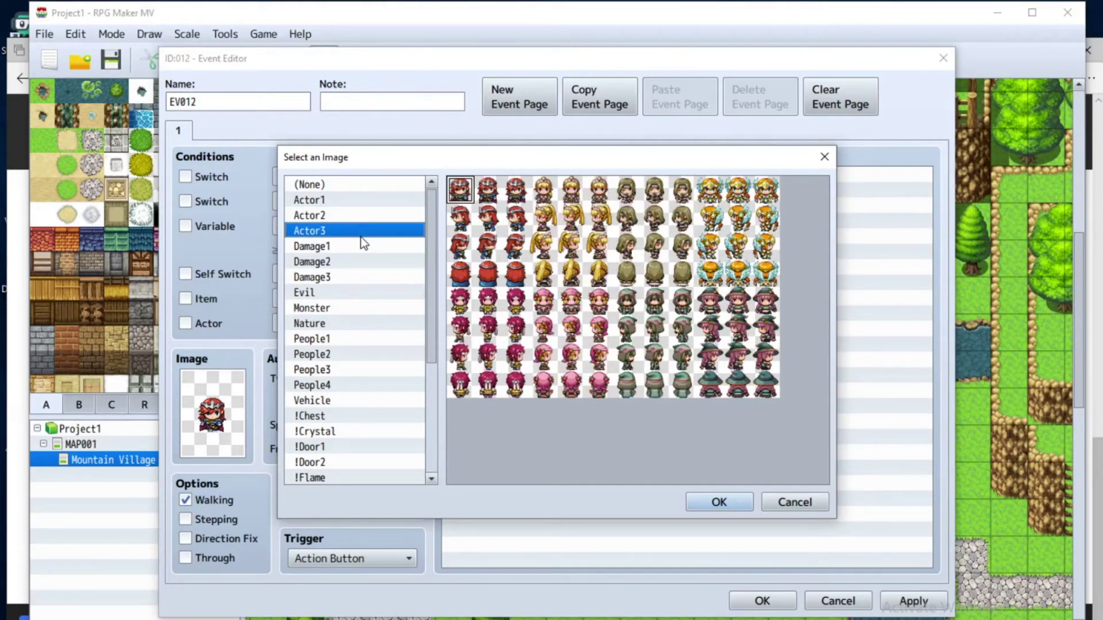
double_click(545, 308)
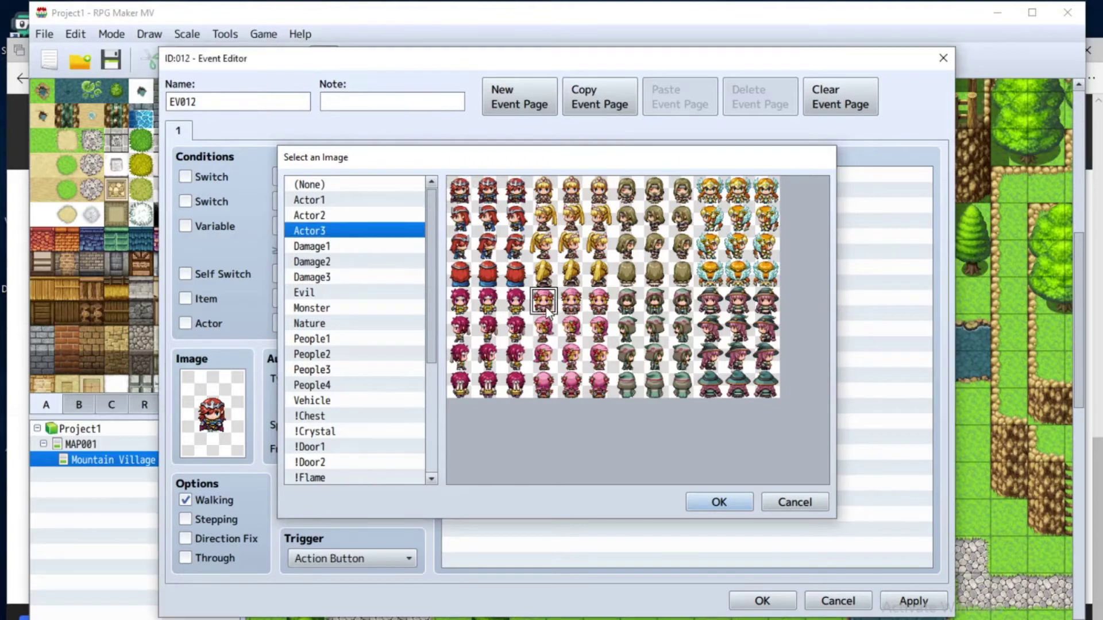
left_click(762, 601)
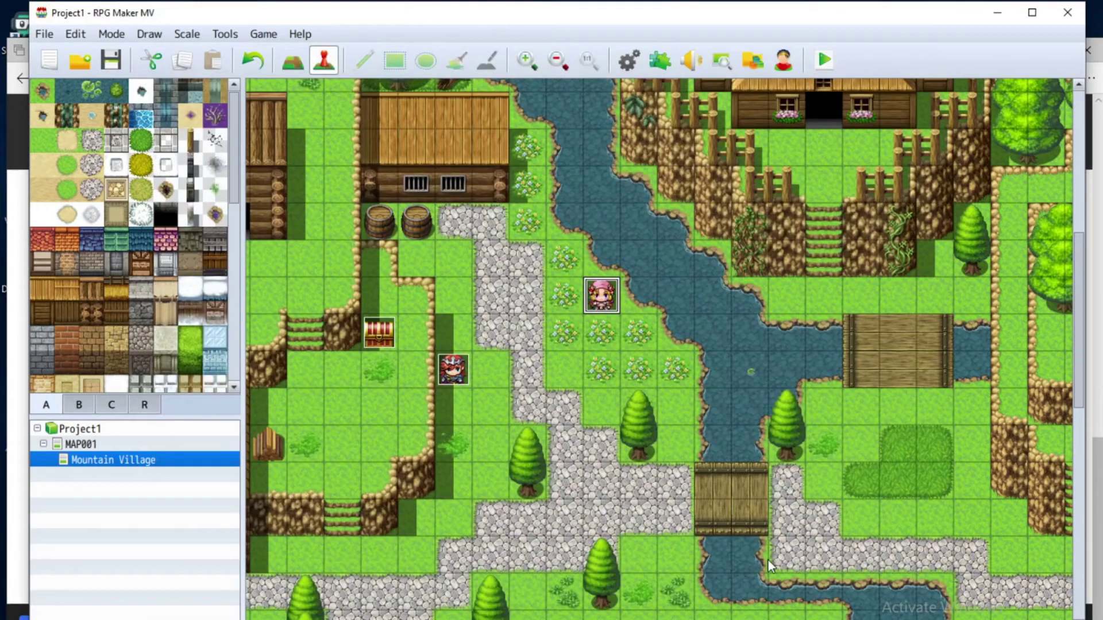
Step: Create an event directly below the pink-haired character, using the first fallen character from Damage1 as its image, and accept it
left_click(603, 332)
double_click(603, 332)
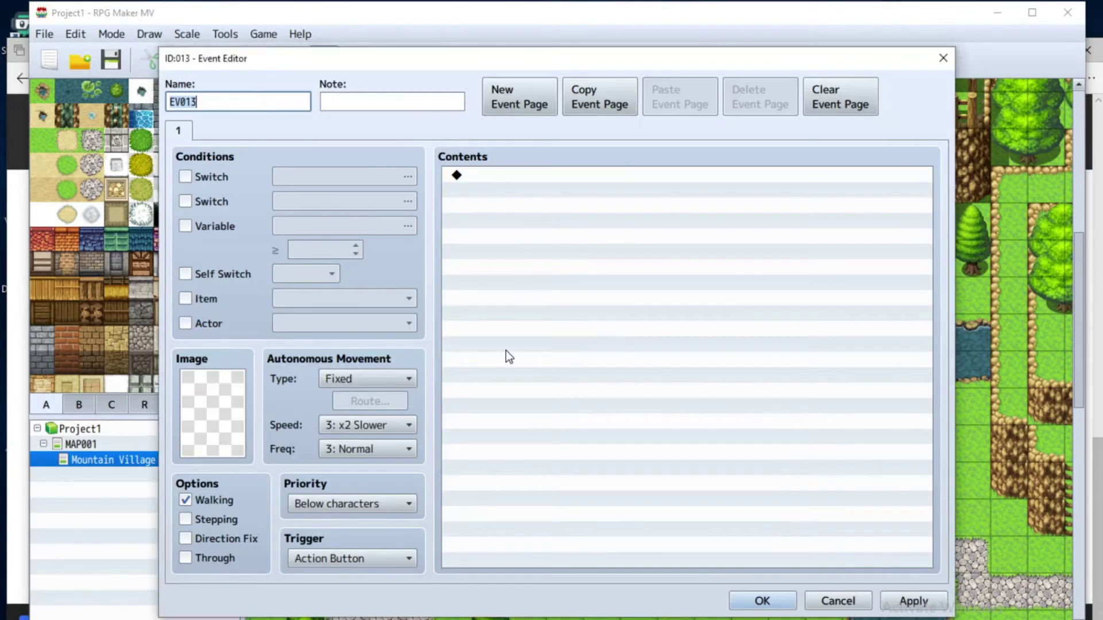
double_click(240, 401)
left_click(336, 248)
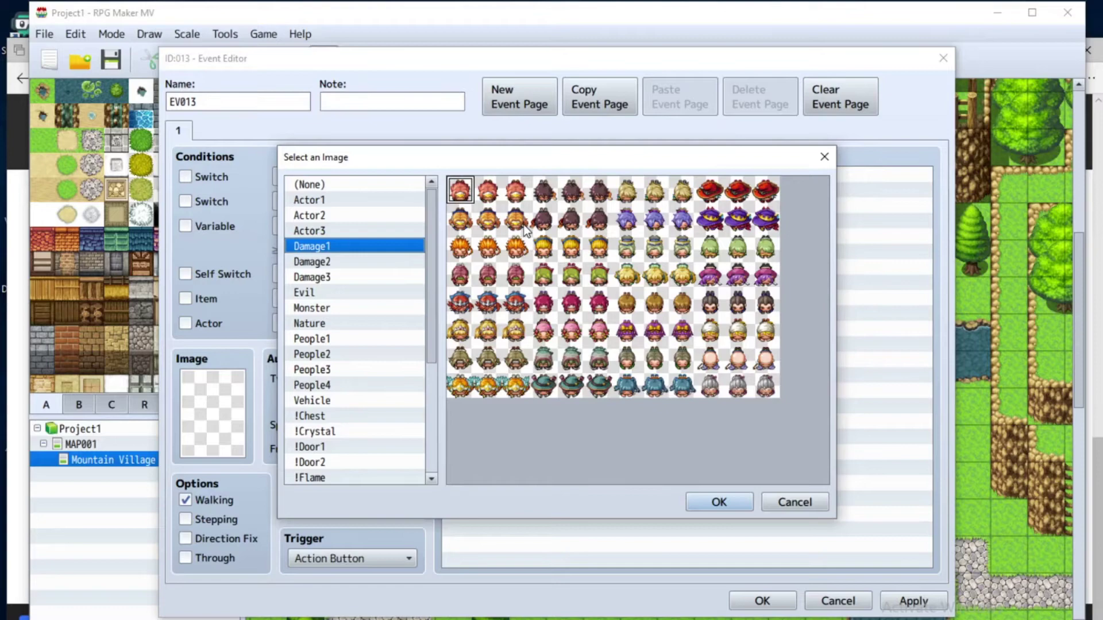
left_click(339, 258)
left_click(340, 278)
left_click(347, 264)
left_click(354, 251)
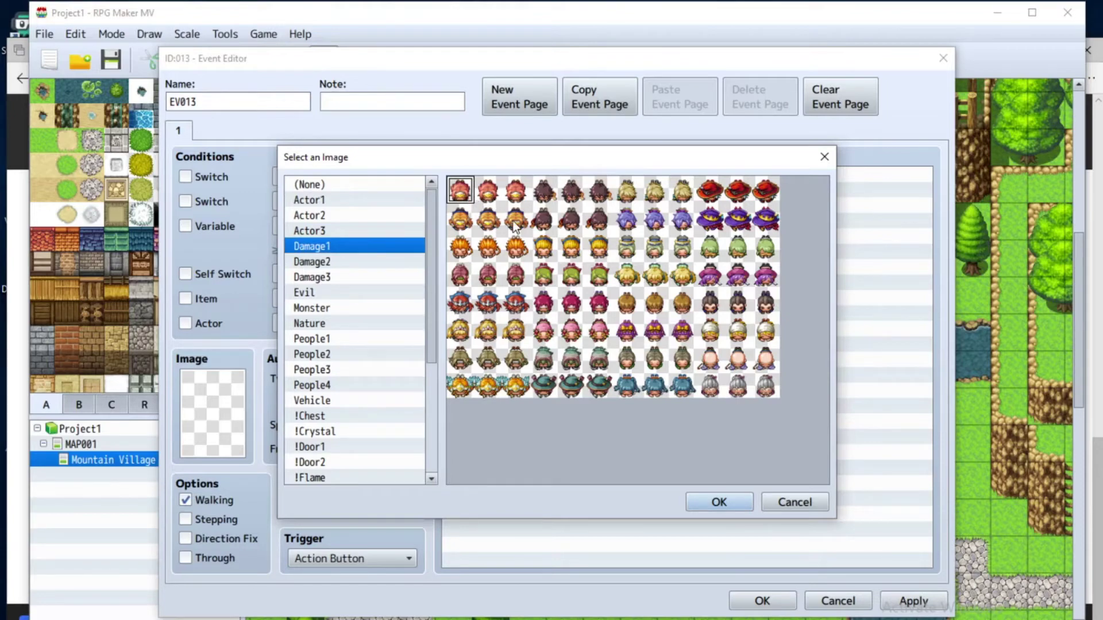
double_click(467, 198)
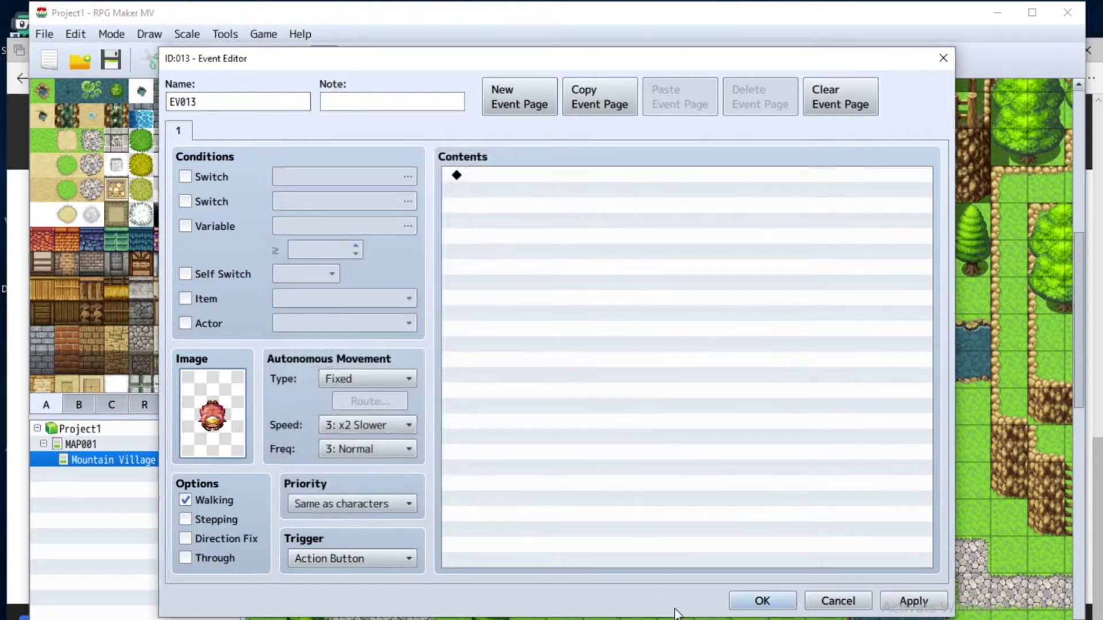
left_click(754, 601)
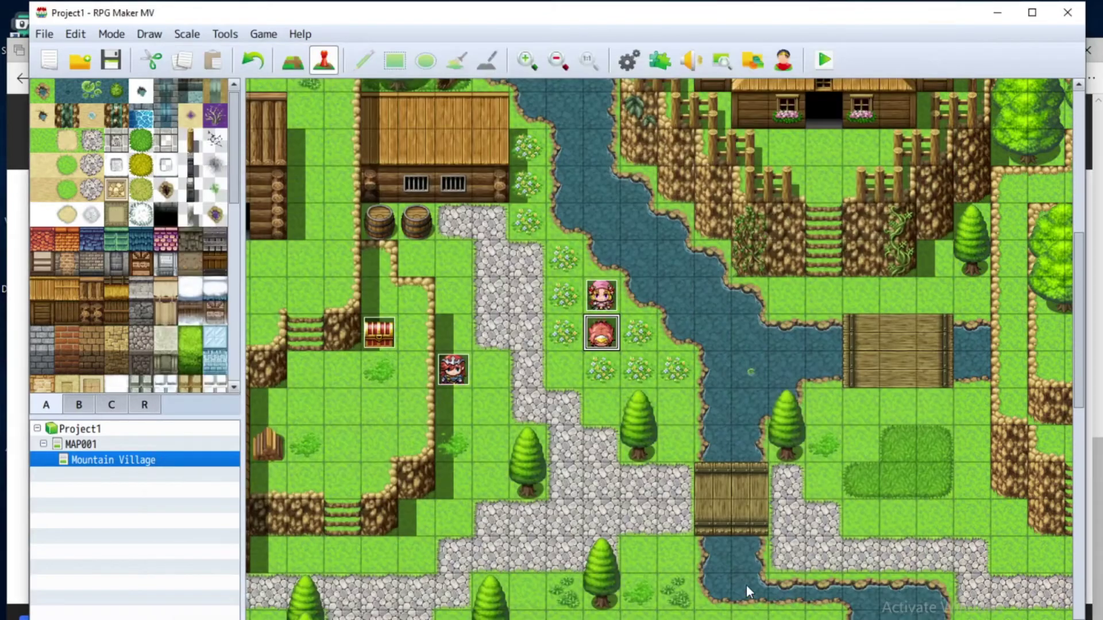
Step: Move the pink-haired character's event to the tile left of the fallen character and switch its Actor3 image to the right-facing pose
left_click(598, 293)
double_click(565, 326)
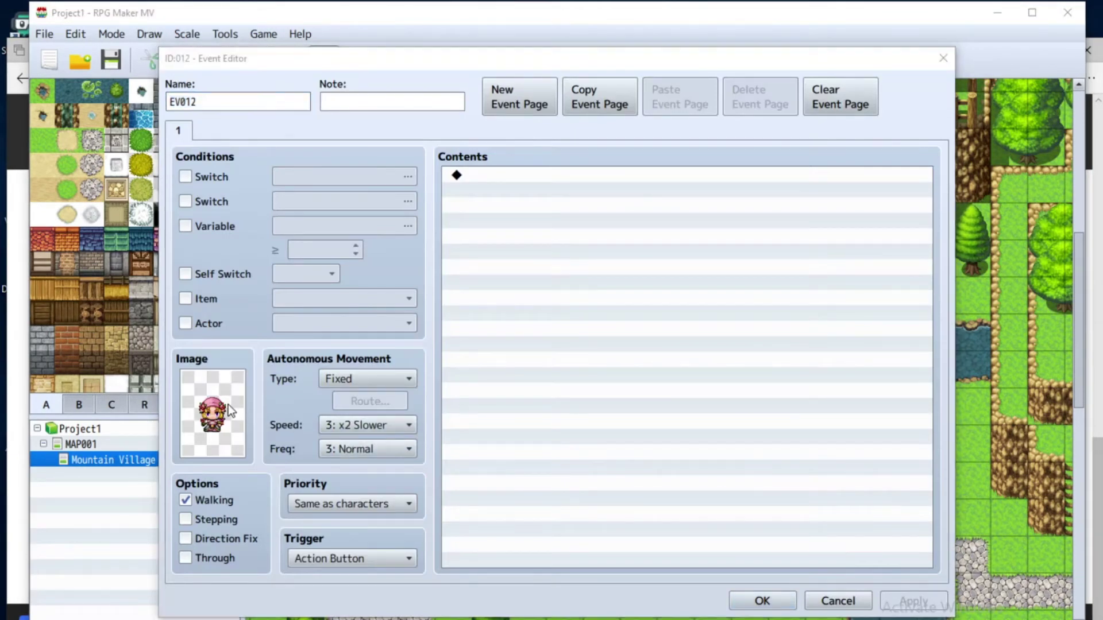
double_click(229, 405)
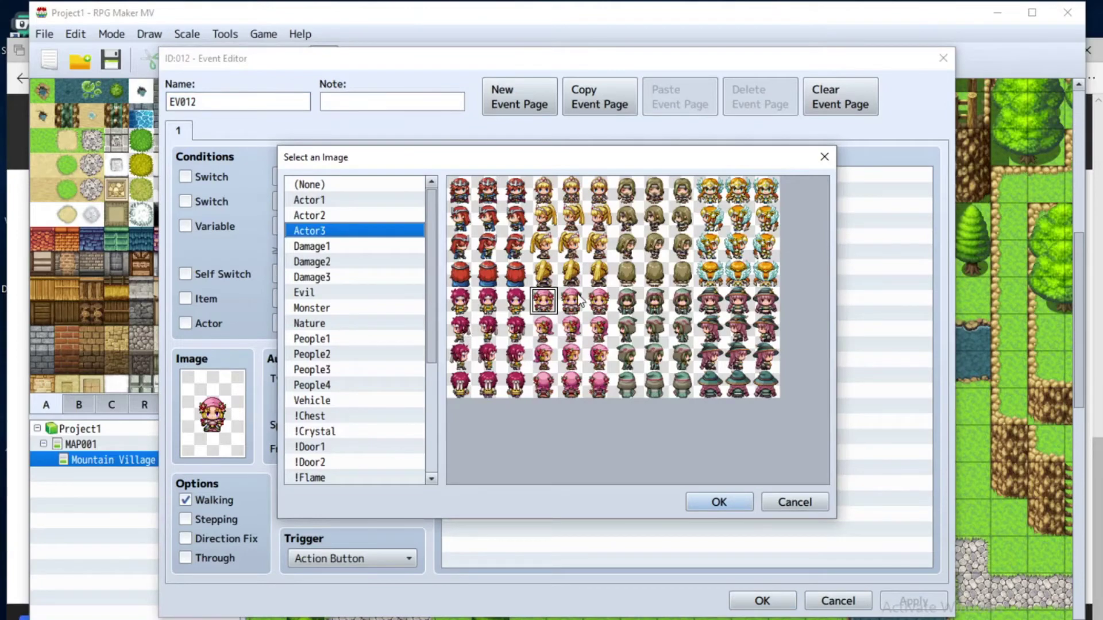
double_click(596, 360)
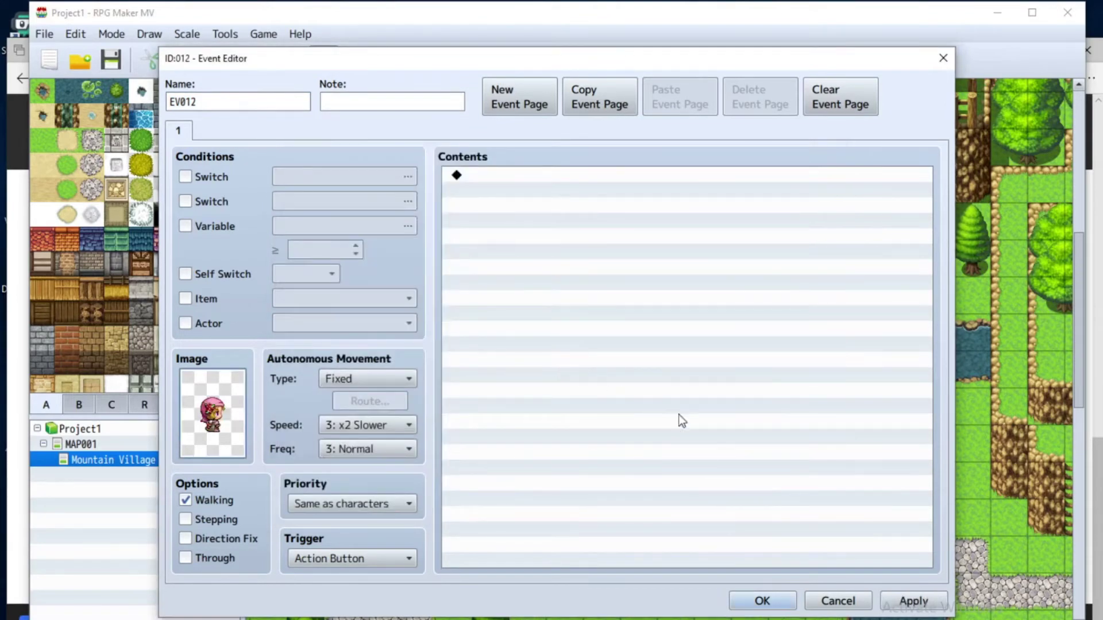
left_click(891, 596)
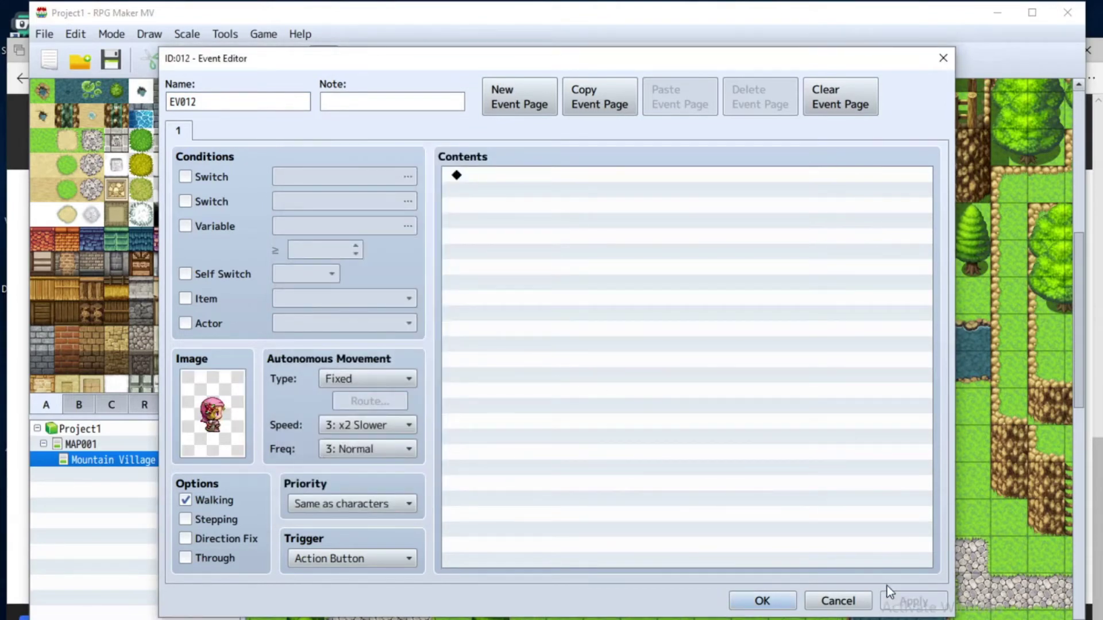
left_click(762, 598)
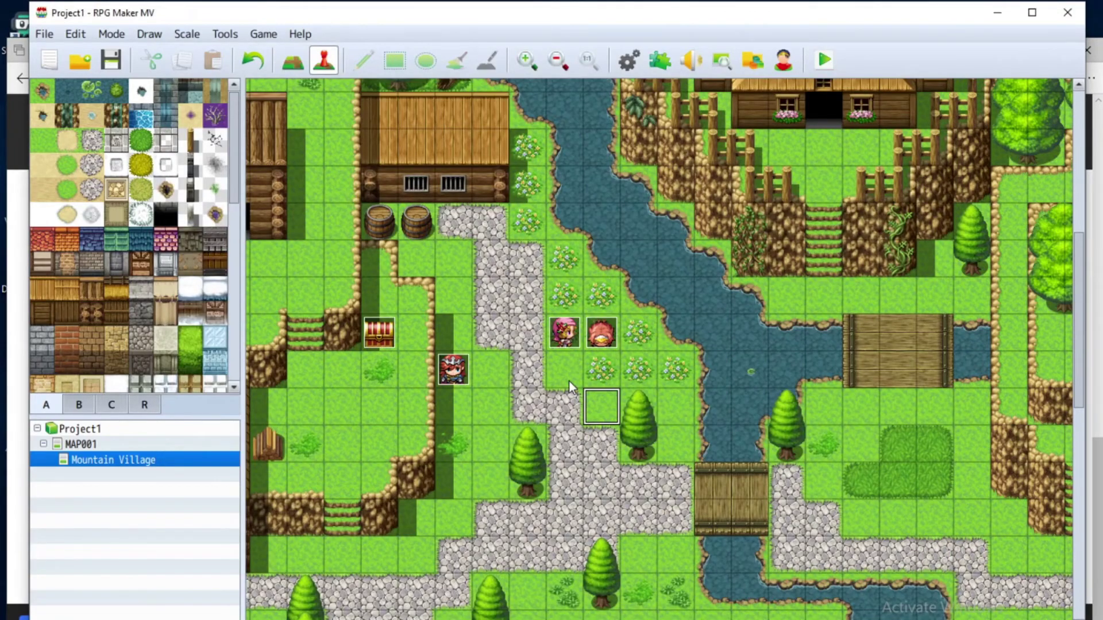
Step: Playtest a new game and walk the party over to the pink-haired and fallen characters in the flower patch
left_click(821, 71)
left_click(493, 368)
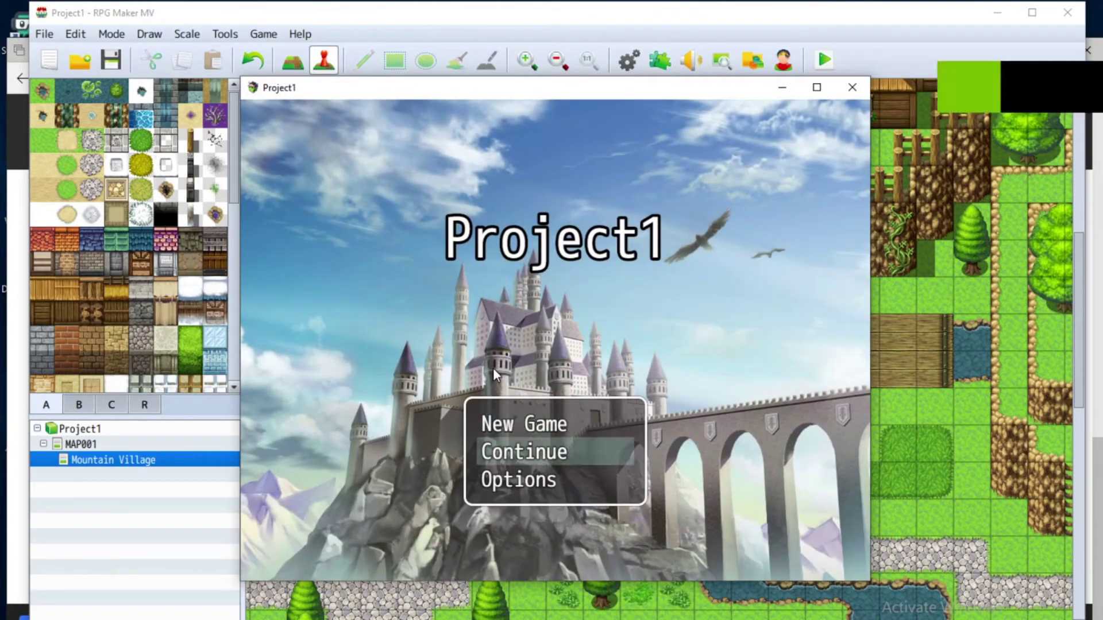
key("Up")
key("Return")
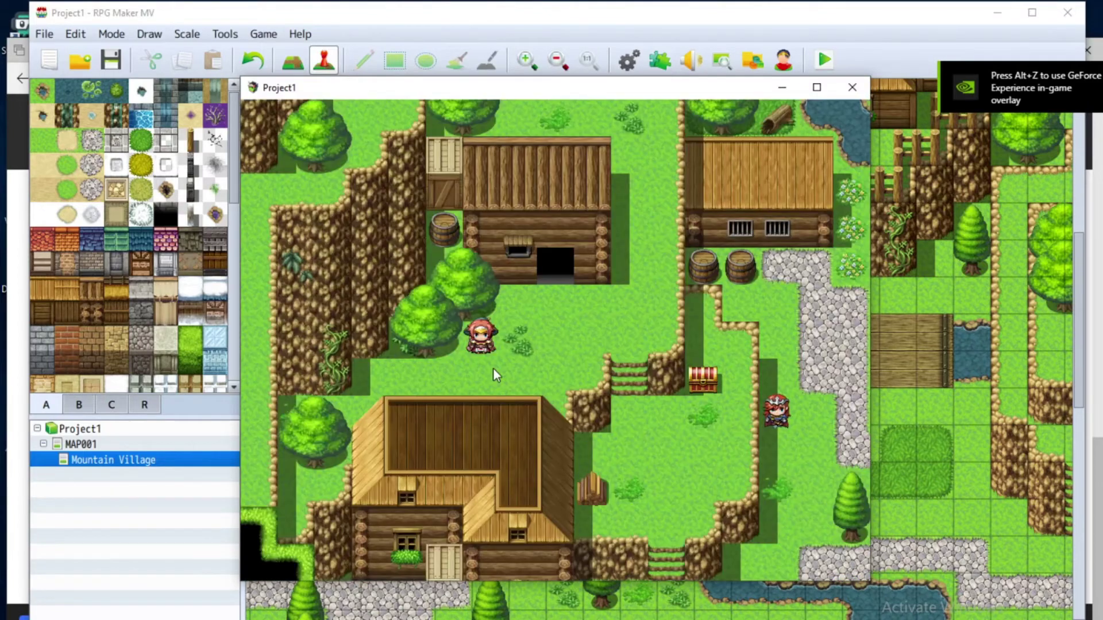
key("Down")
key("Right")
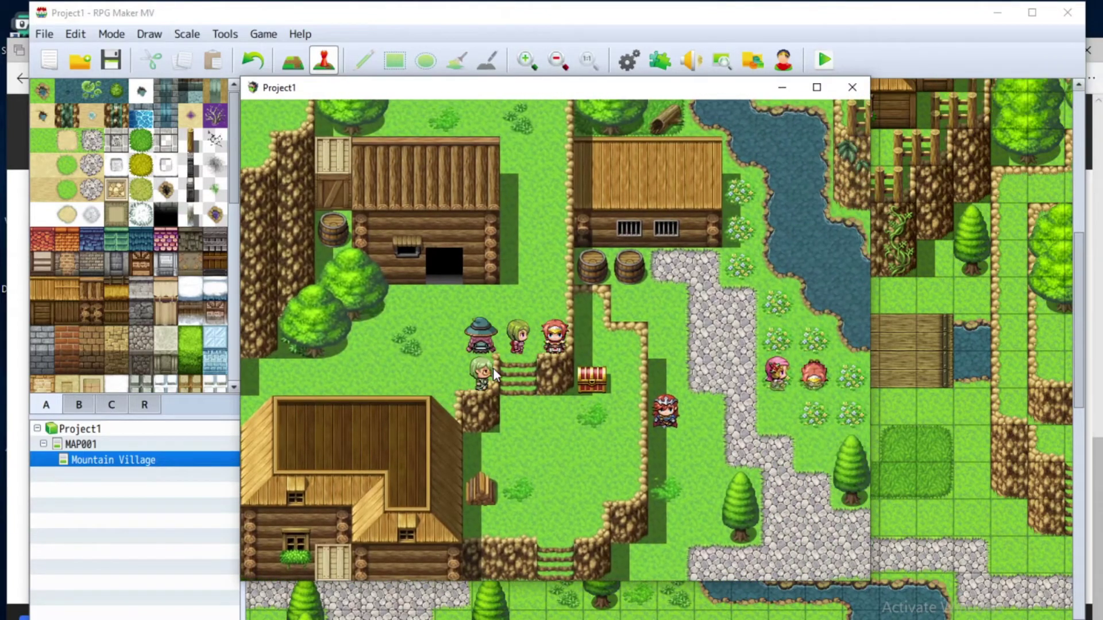
key("Down")
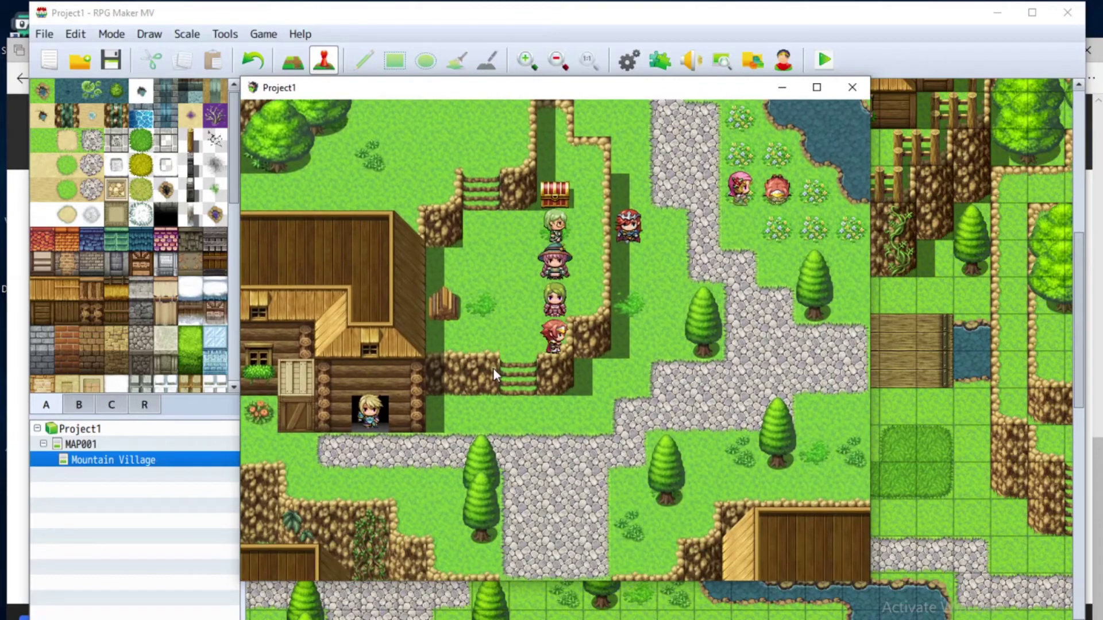
key("Right")
key("Up")
key("Right")
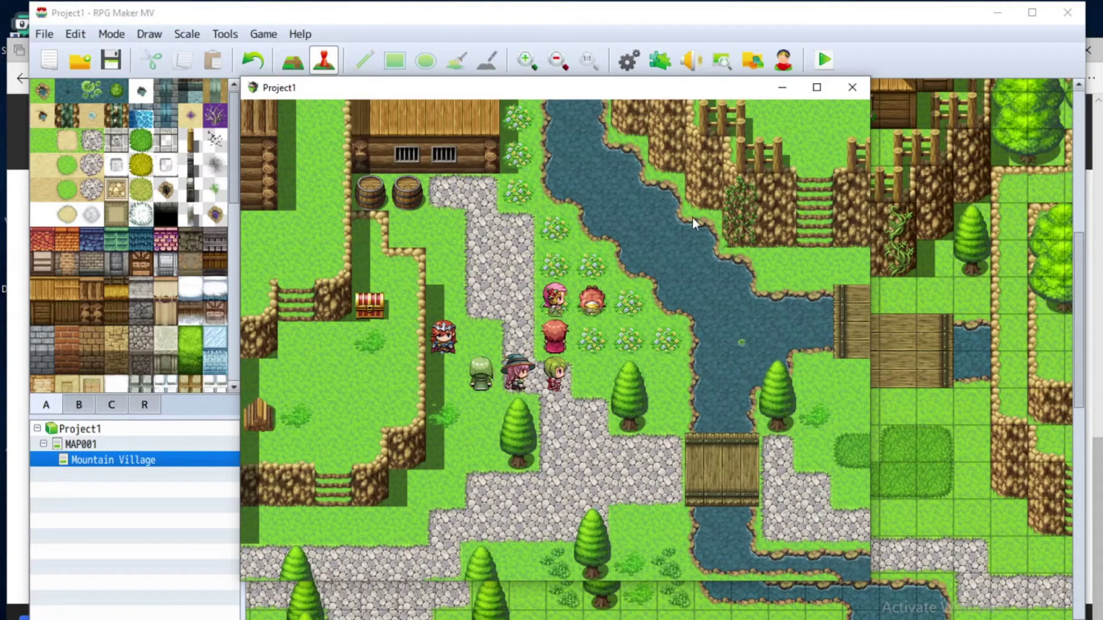
Step: Close the playtest and select the pink-haired character's event on the map
left_click(846, 90)
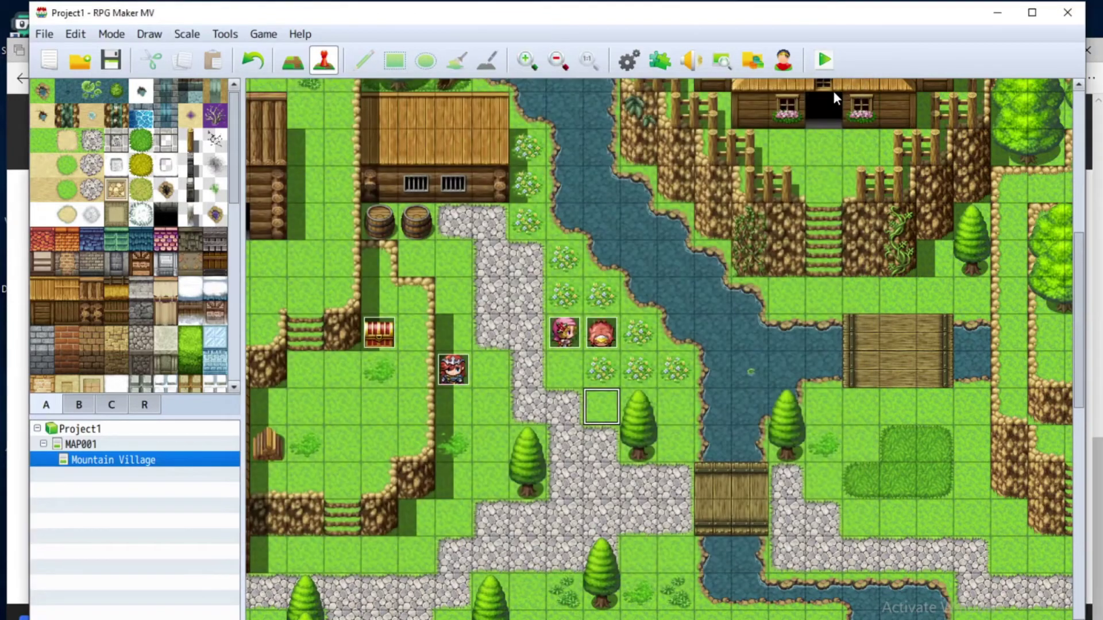
left_click(560, 333)
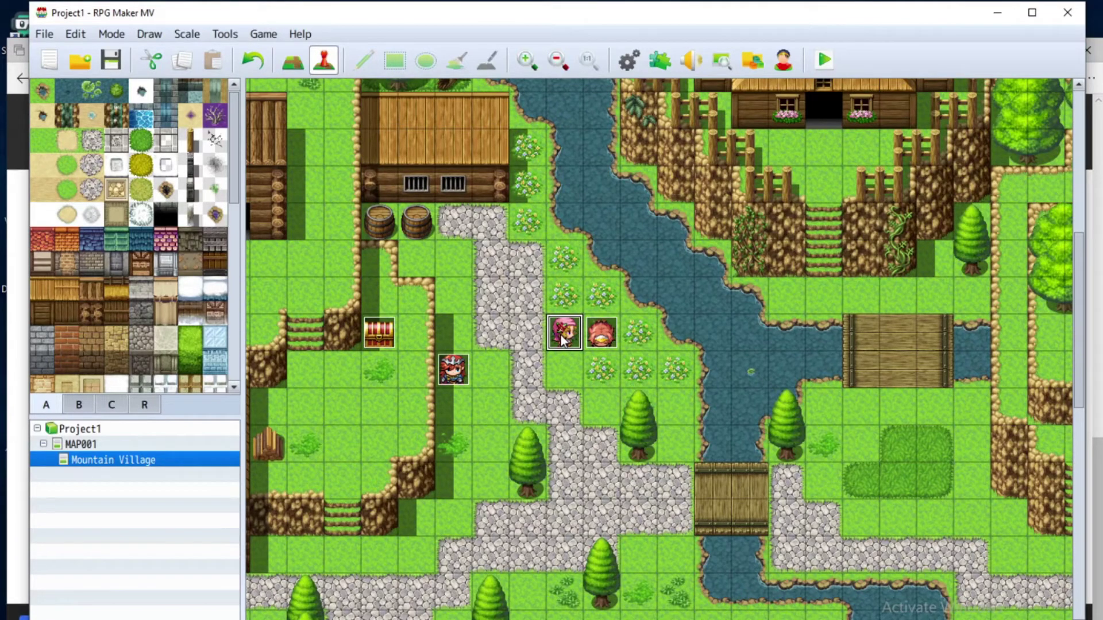
Step: Open the pink-haired character's event and start a Show Text message with the name-box code \n<Luna>
double_click(560, 333)
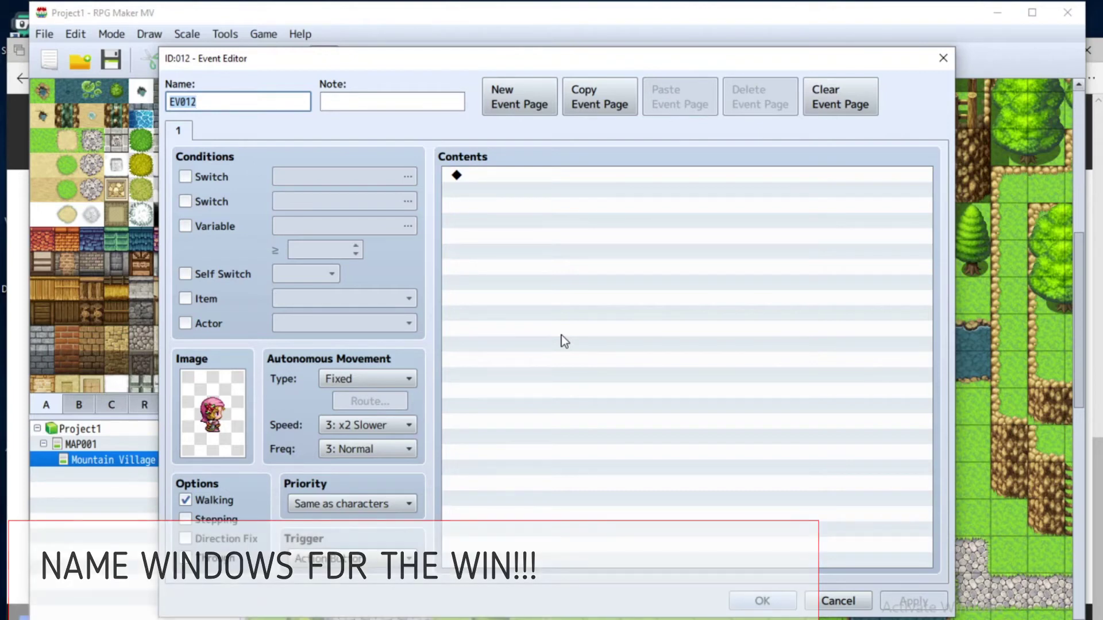
left_click(525, 182)
double_click(526, 182)
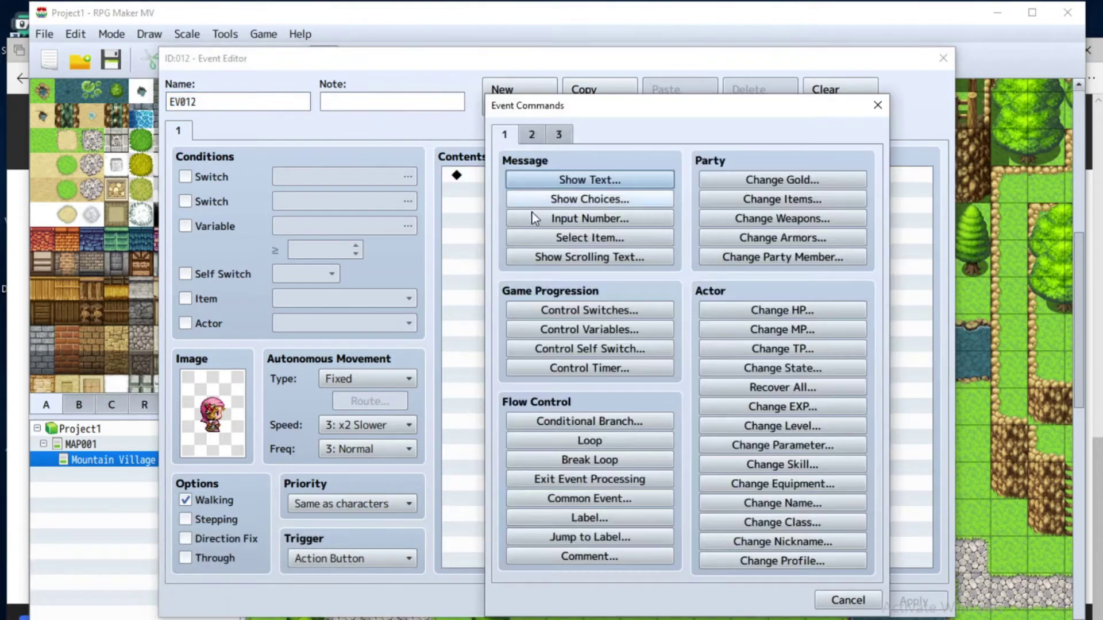
left_click(613, 180)
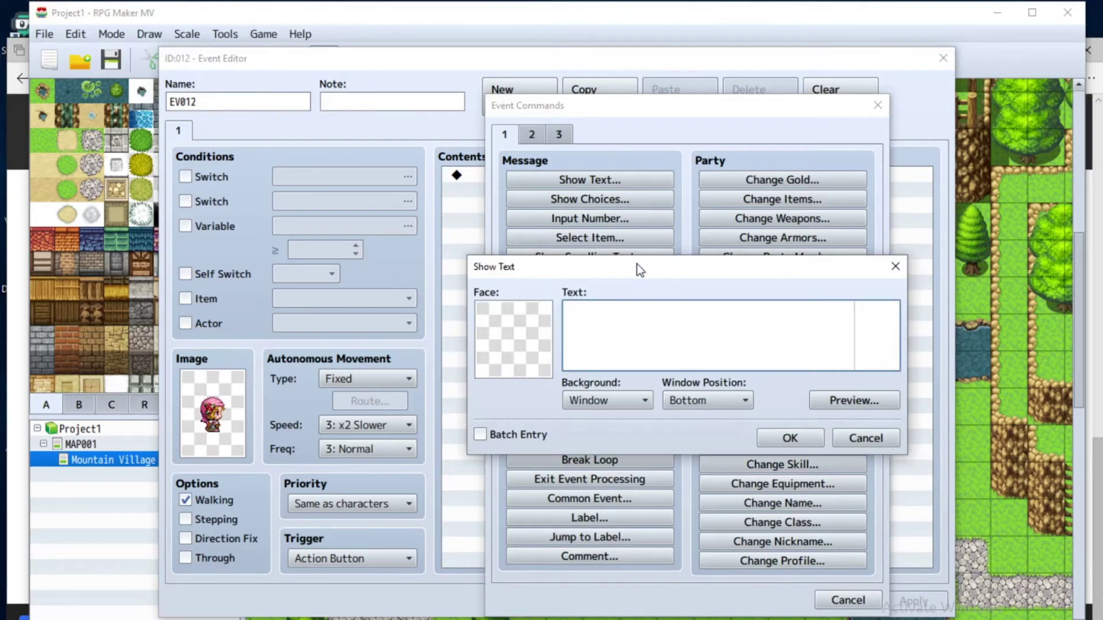
type("\\")
type("n")
type("<>")
type("Luna>")
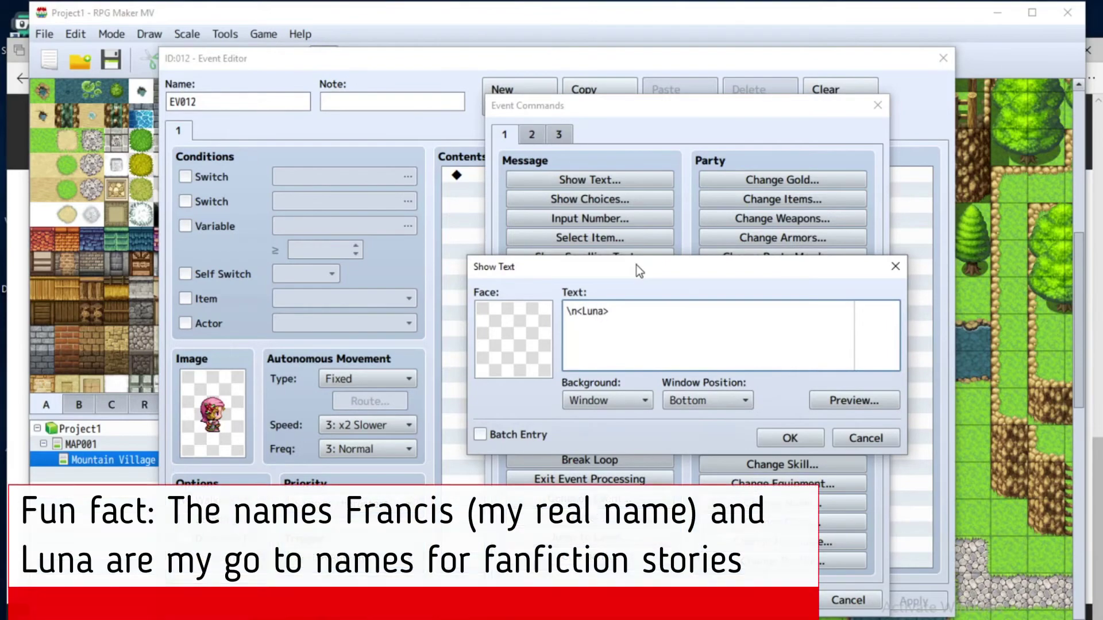
key("Right")
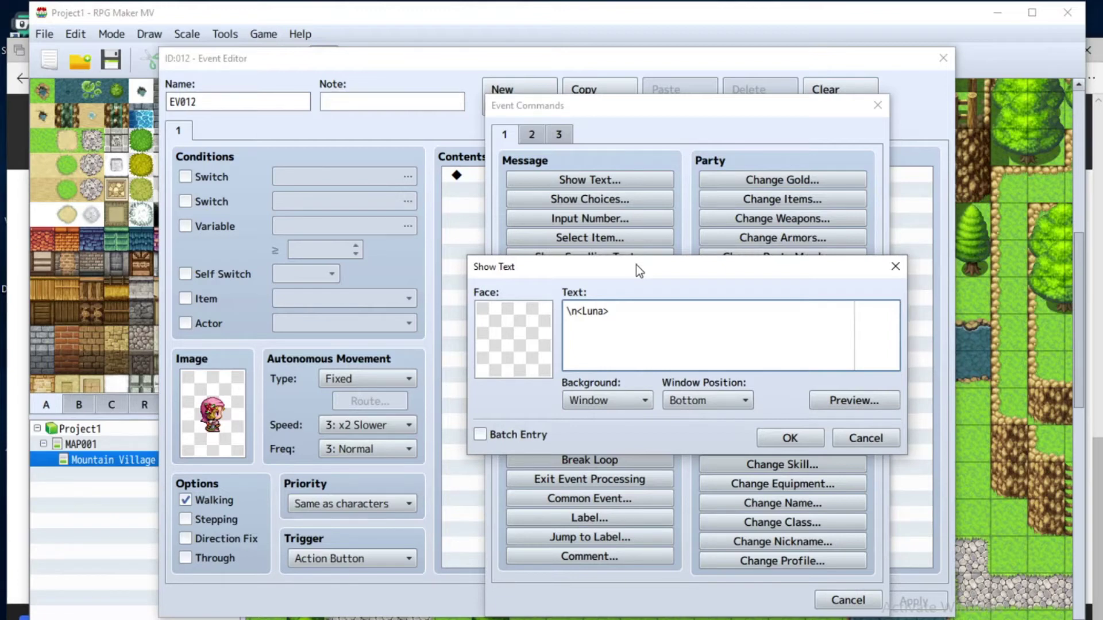
Step: Continue the message with the fallen character's name in capitals, "NOOOOOOO!!!!", two \. pause codes and "Please don't die yet"
type("FRANCIS NOOOOOOO!!!!")
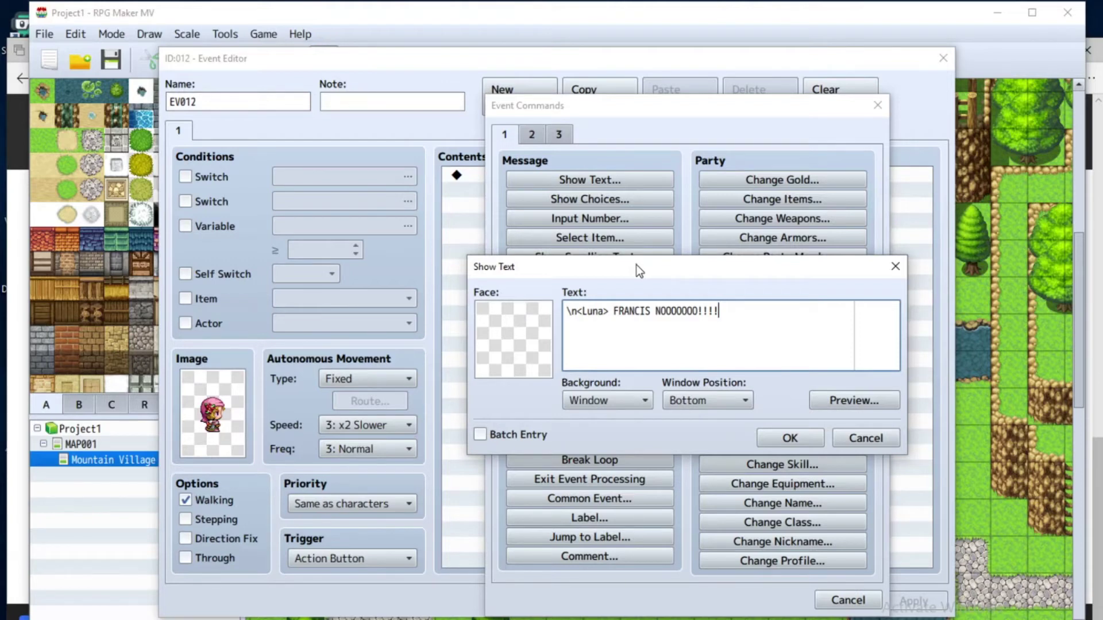
type("\\")
type("\\.")
type("Please dont")
key("BackSpace")
type("'t")
type(" da")
key("BackSpace")
type("ie ye")
key("BackSpace")
key("BackSpace")
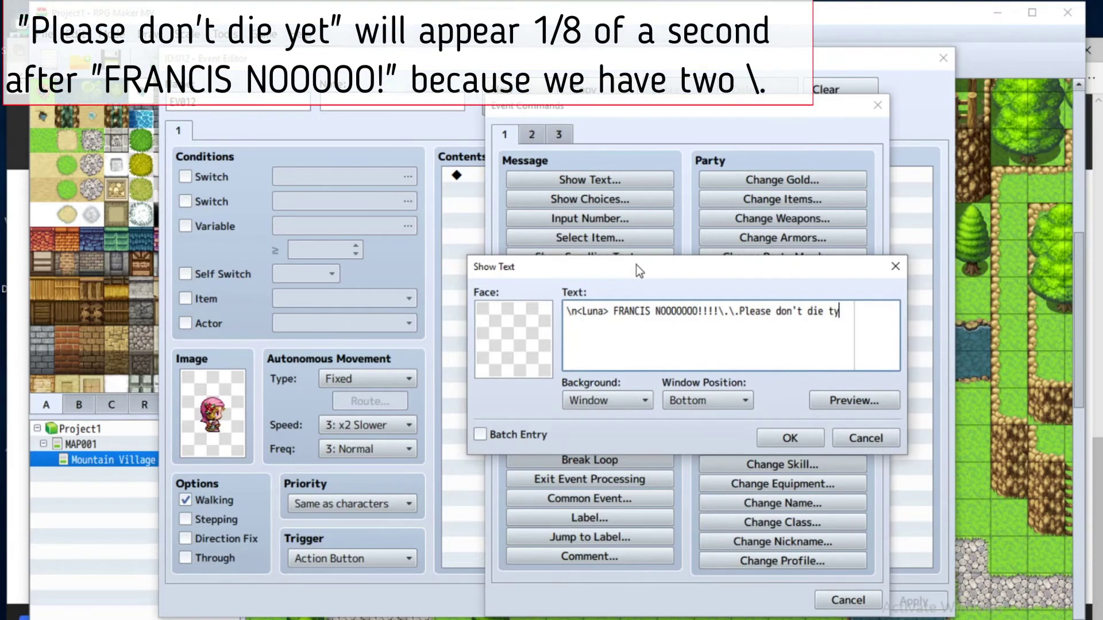
type("yet")
key("BackSpace")
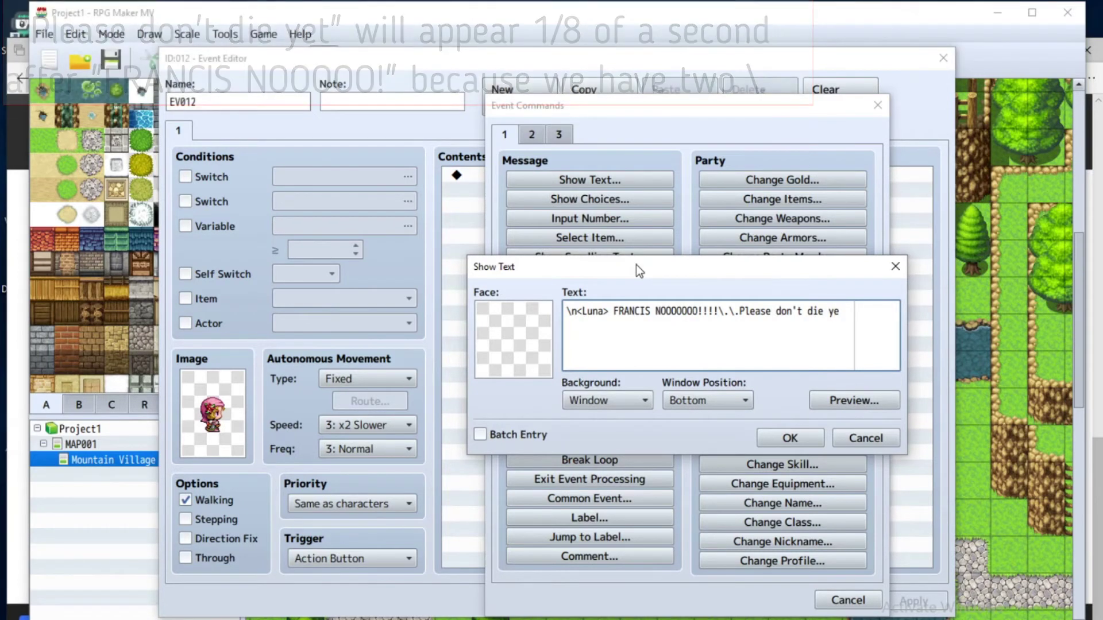
type("t")
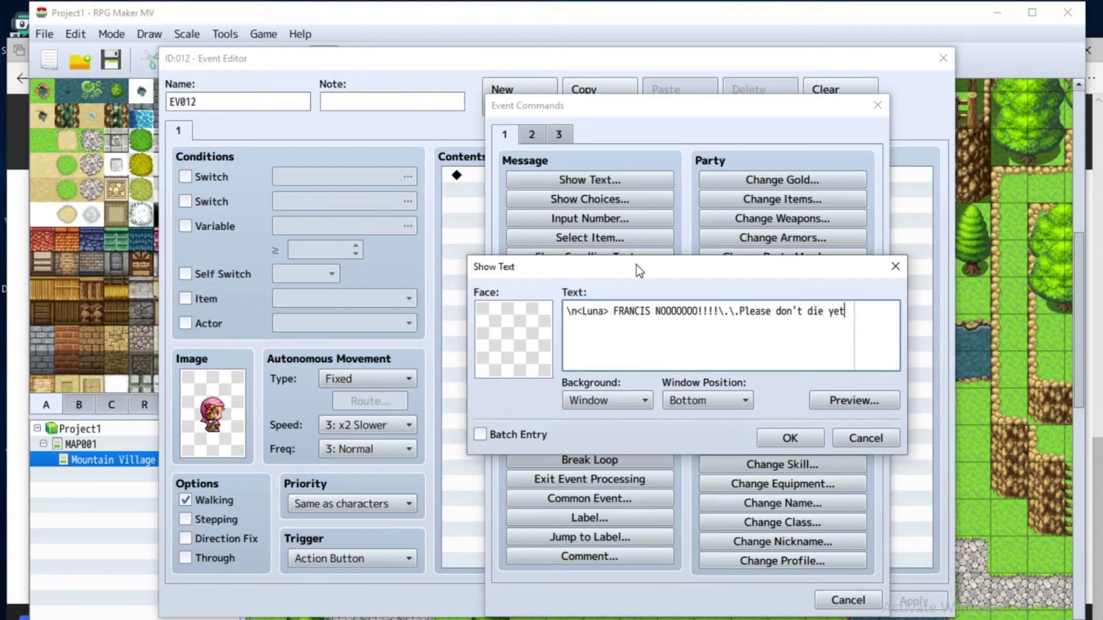
Step: Preview the message, then accept both the Show Text command and the event
left_click(824, 400)
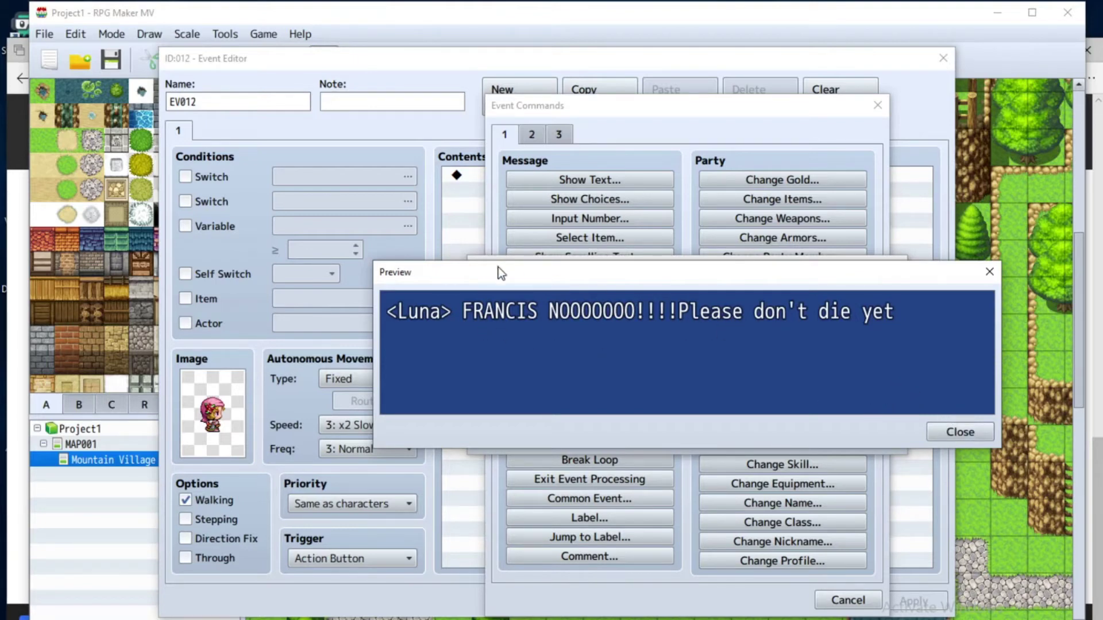
left_click(943, 433)
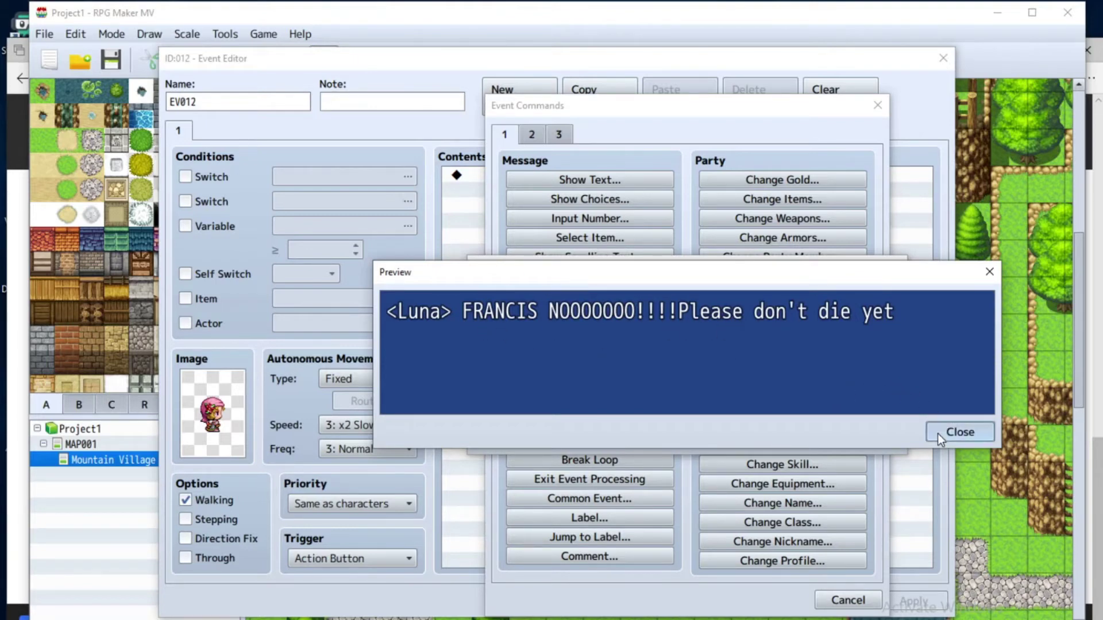
left_click(790, 439)
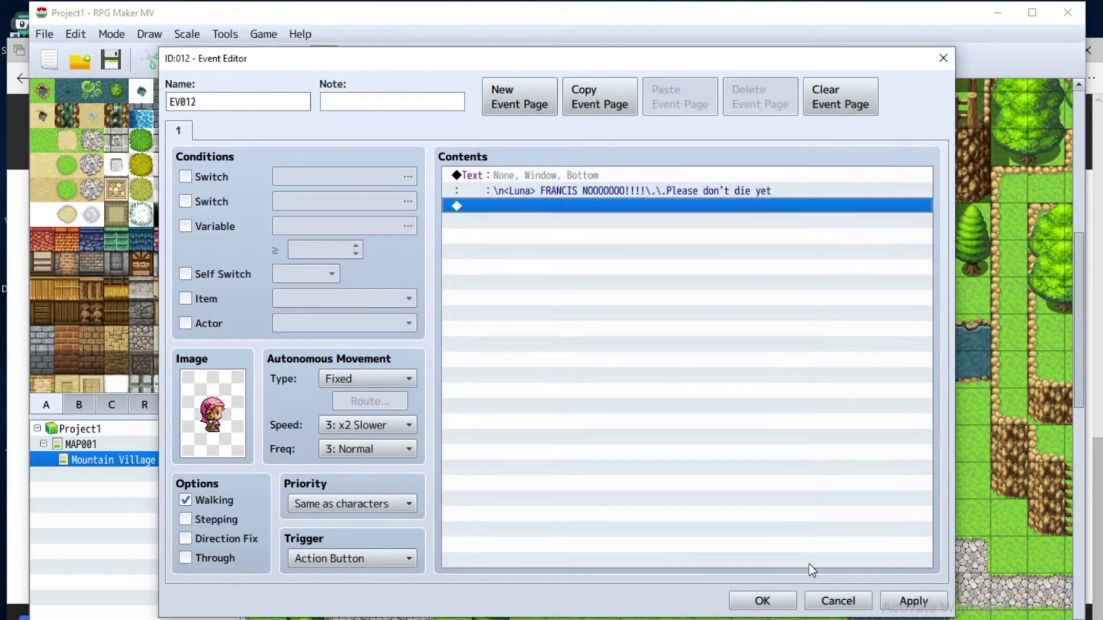
left_click(766, 600)
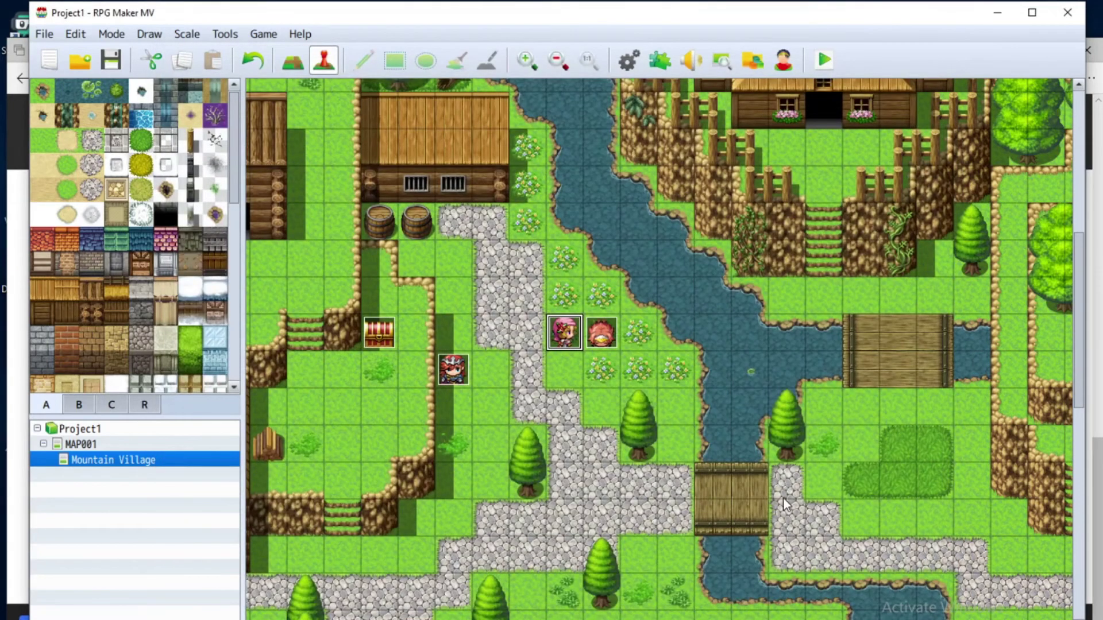
Step: Save and playtest the game, walk the party up to the pink-haired character to view her message, and close the playtest
left_click(836, 60)
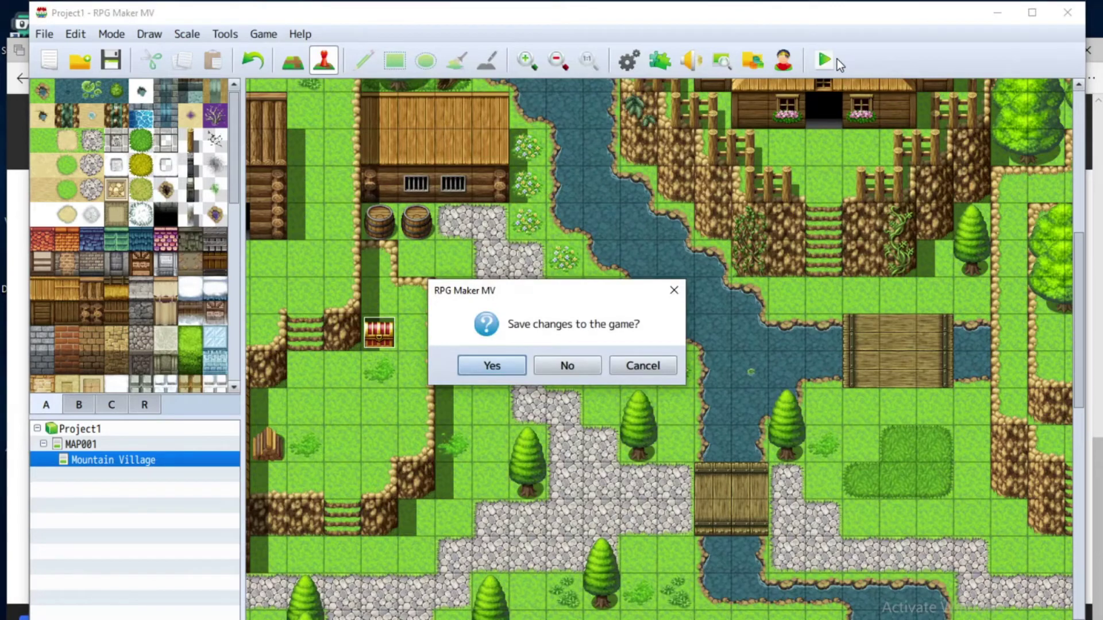
left_click(490, 365)
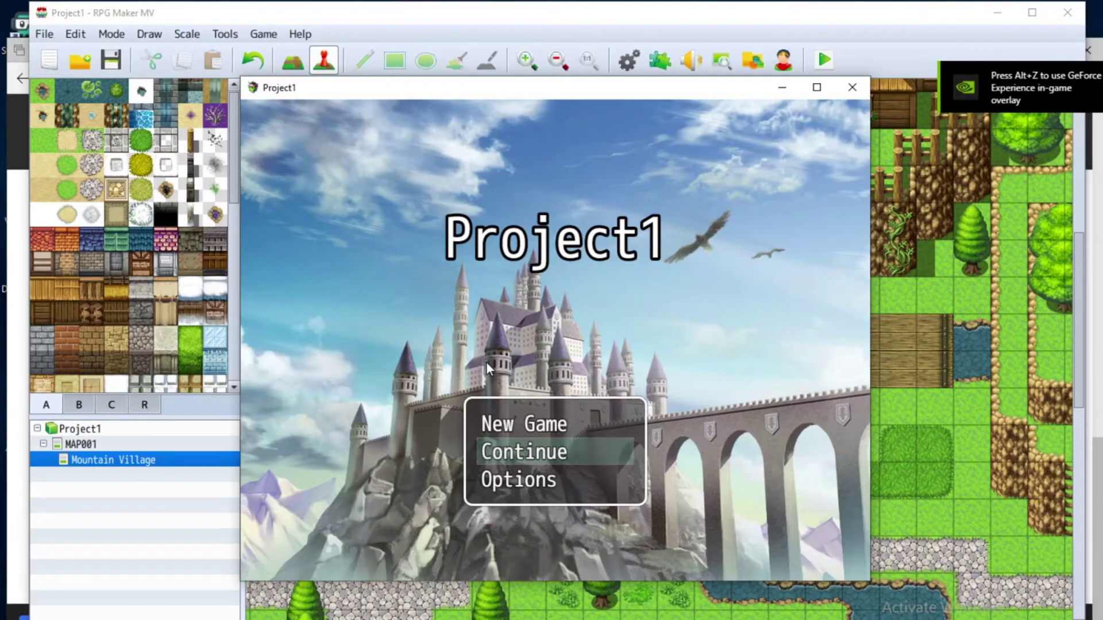
key("Return")
key("Return")
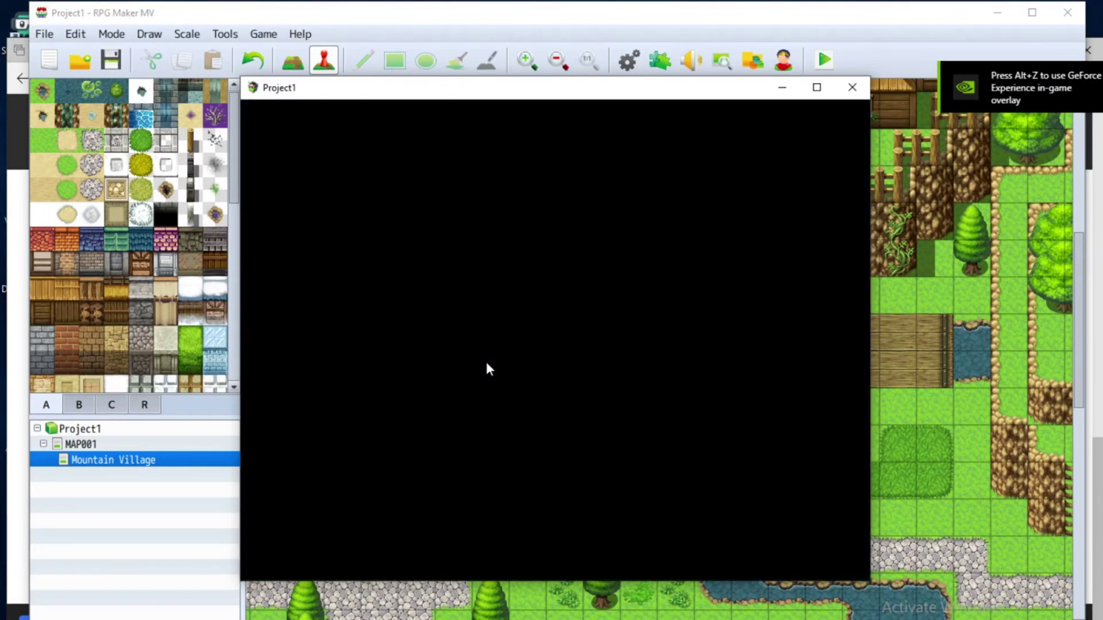
key("Right")
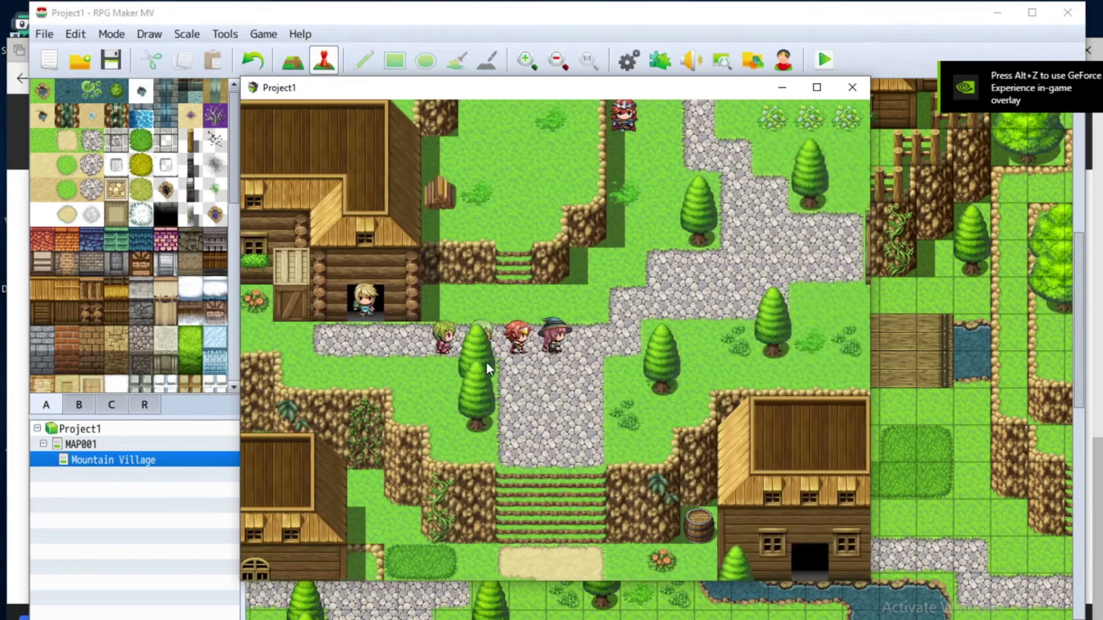
key("Up")
key("Right")
key("Right")
key("Up")
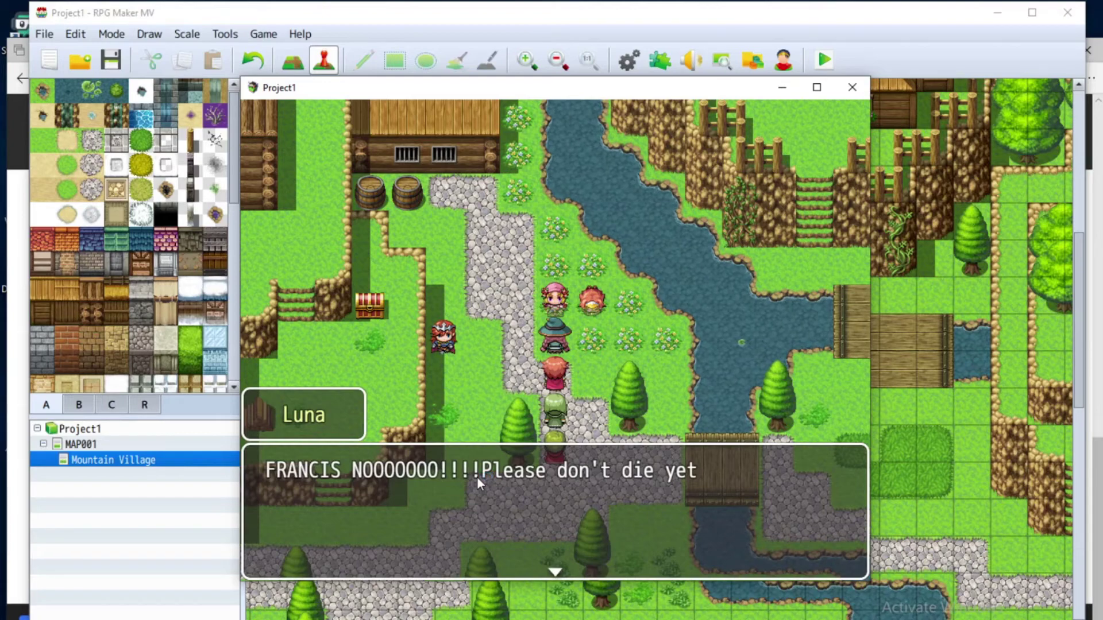
left_click(852, 88)
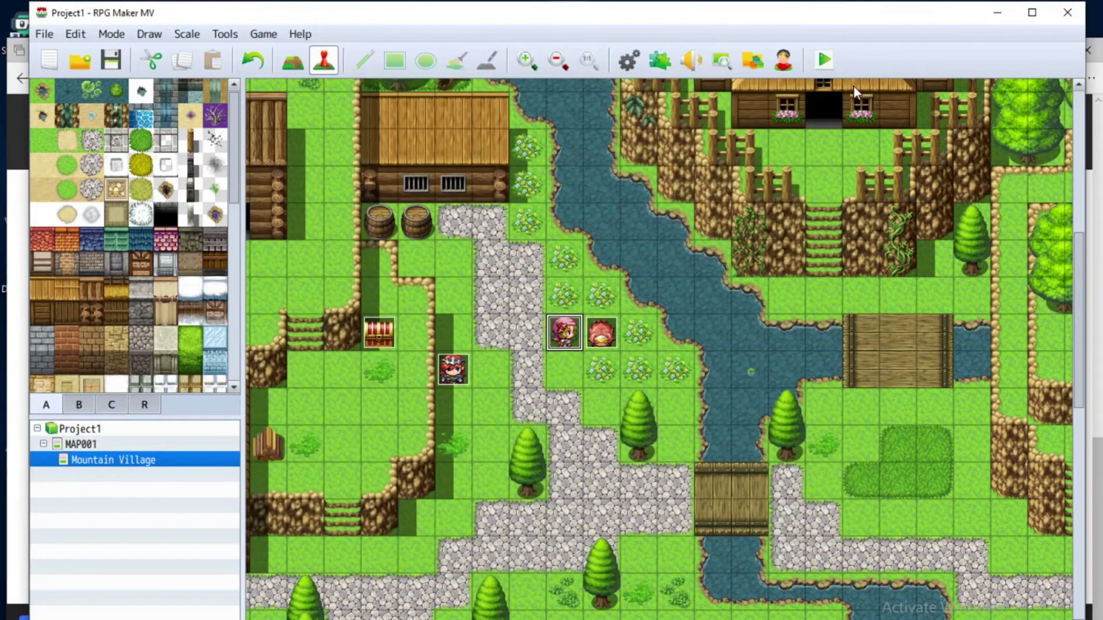
Step: Reopen the pink-haired character's message for editing and remove the exclamation marks and both \. codes before "Please"
double_click(572, 334)
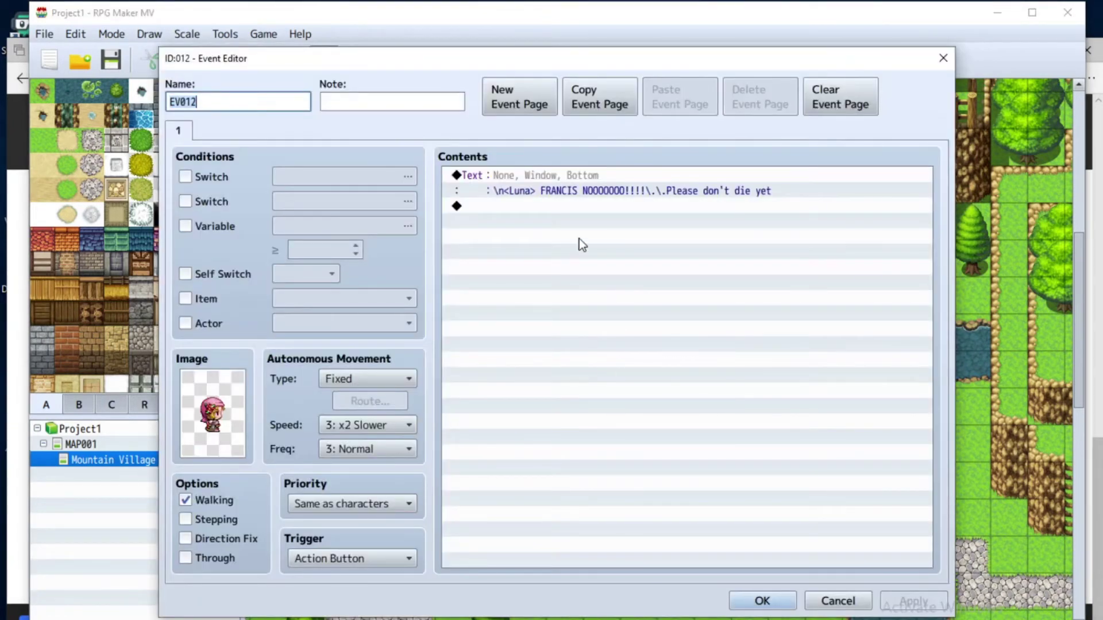
left_click(544, 179)
right_click(545, 179)
left_click(558, 208)
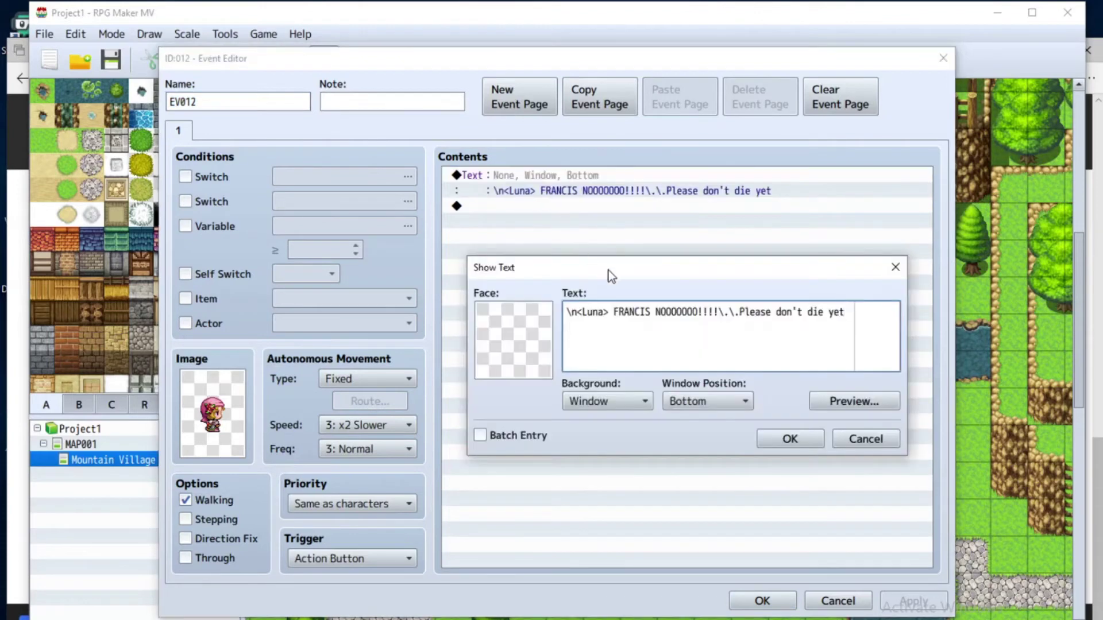
left_click(736, 323)
key("Delete")
key("BackSpace")
key("BackSpace")
key("BackSpace")
key("BackSpace")
key("BackSpace")
key("BackSpace")
key("BackSpace")
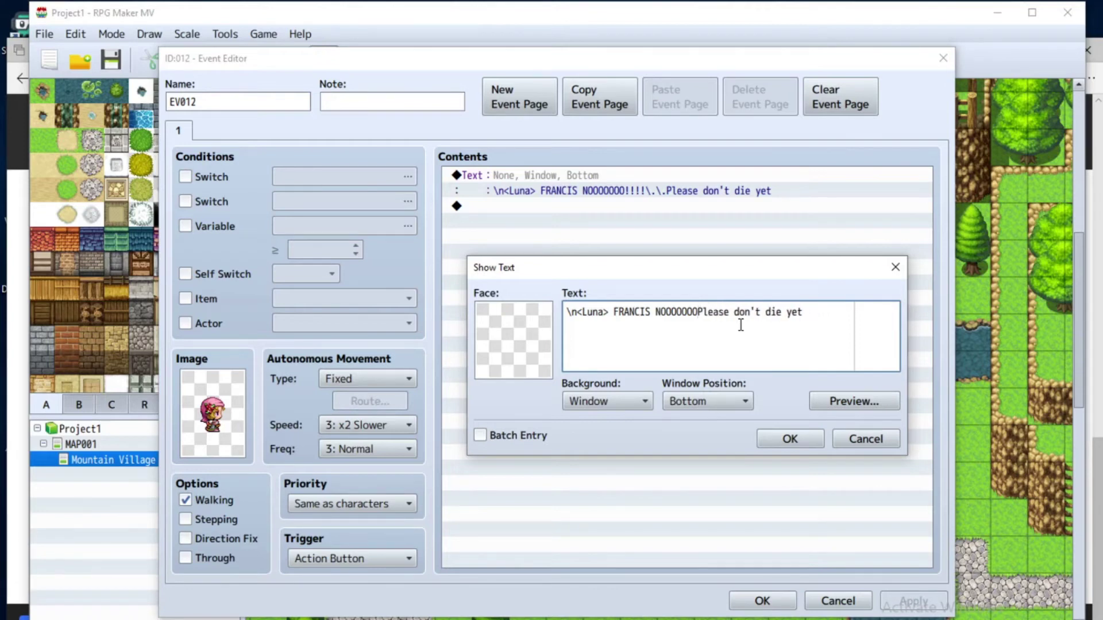
Step: Insert "!!!" and two space-separated \| pause codes before "Please don't die yet" in the message
type("!!")
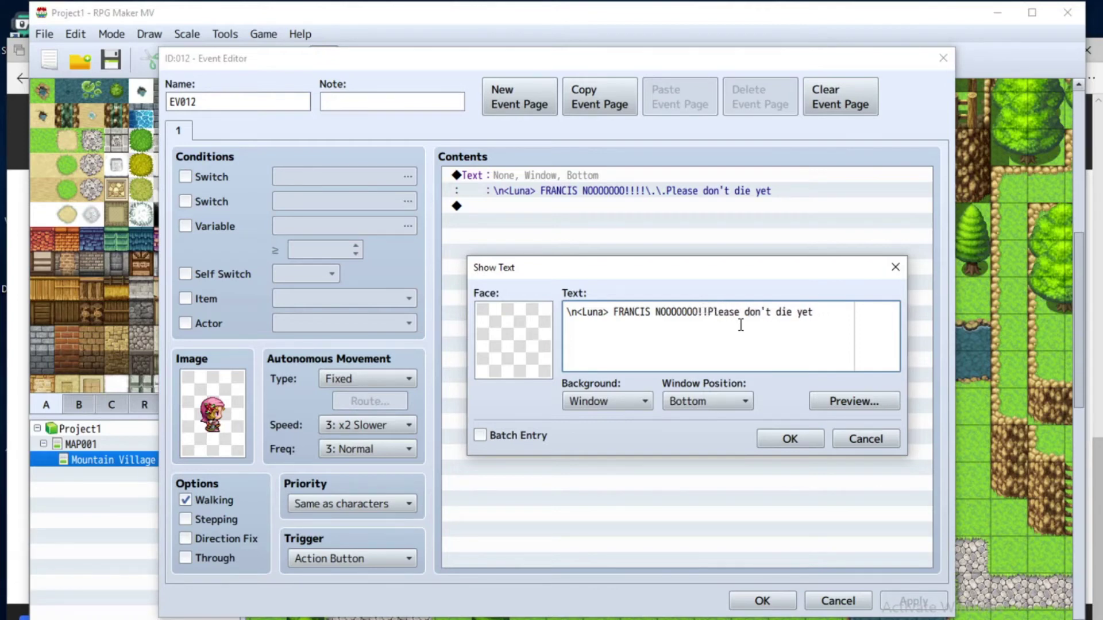
key("BackSpace")
type("!")
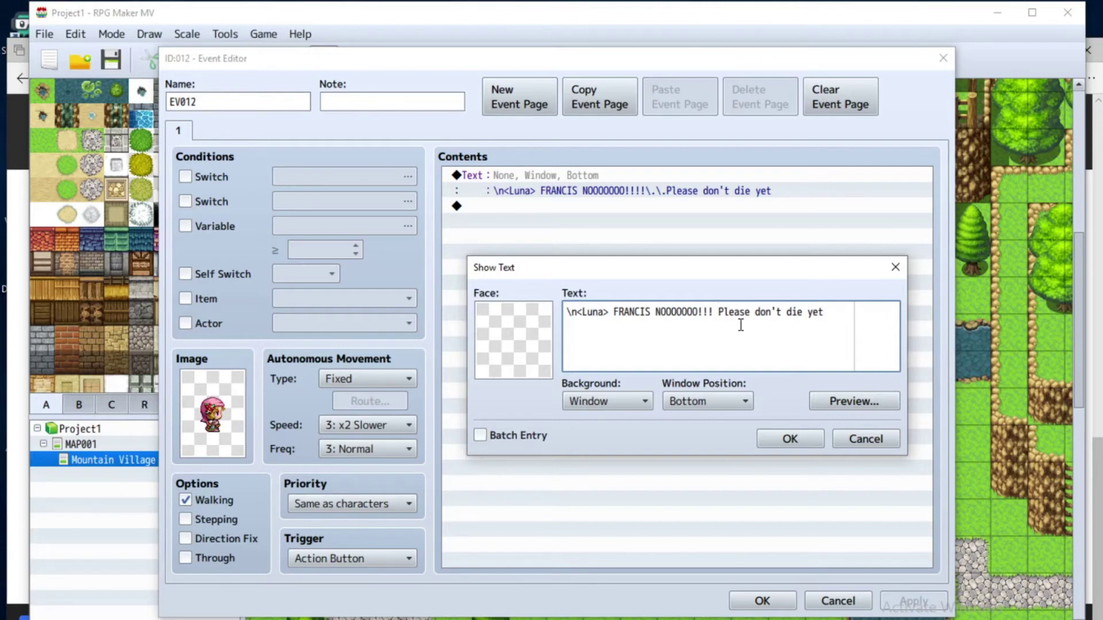
type("\\")
type("|")
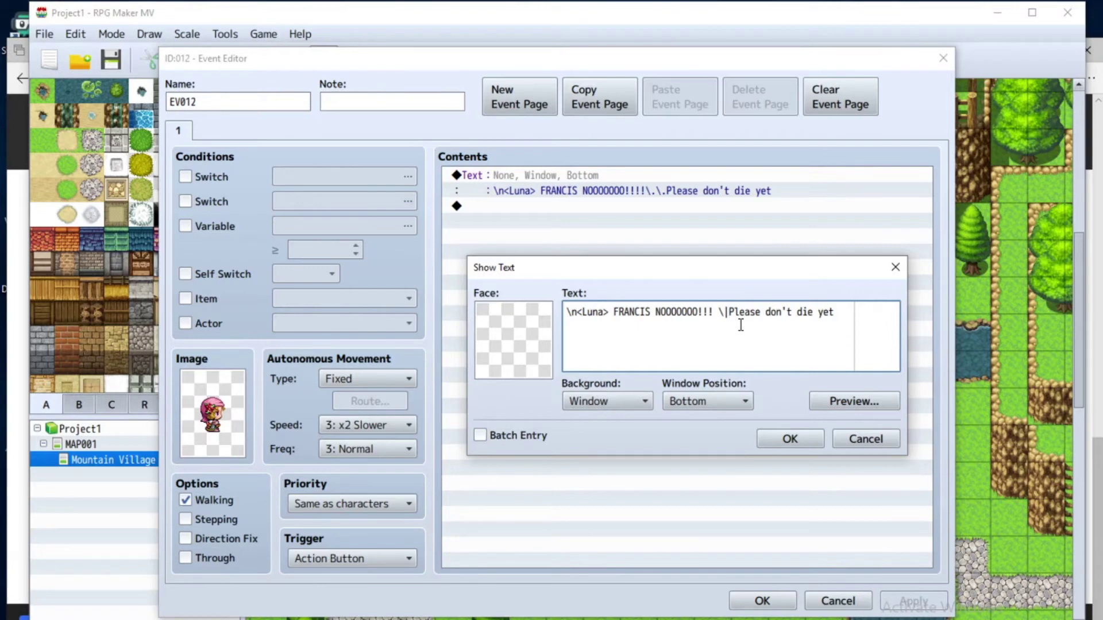
type("\\|")
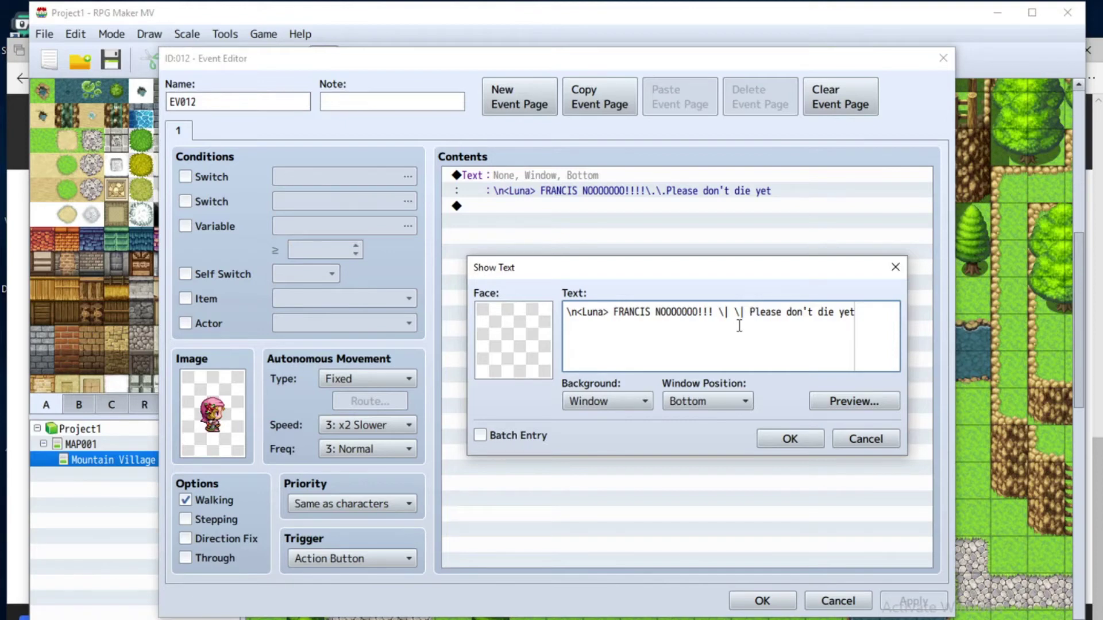
left_click(747, 311)
left_click_drag(751, 311, 854, 311)
left_click_drag(609, 312, 712, 312)
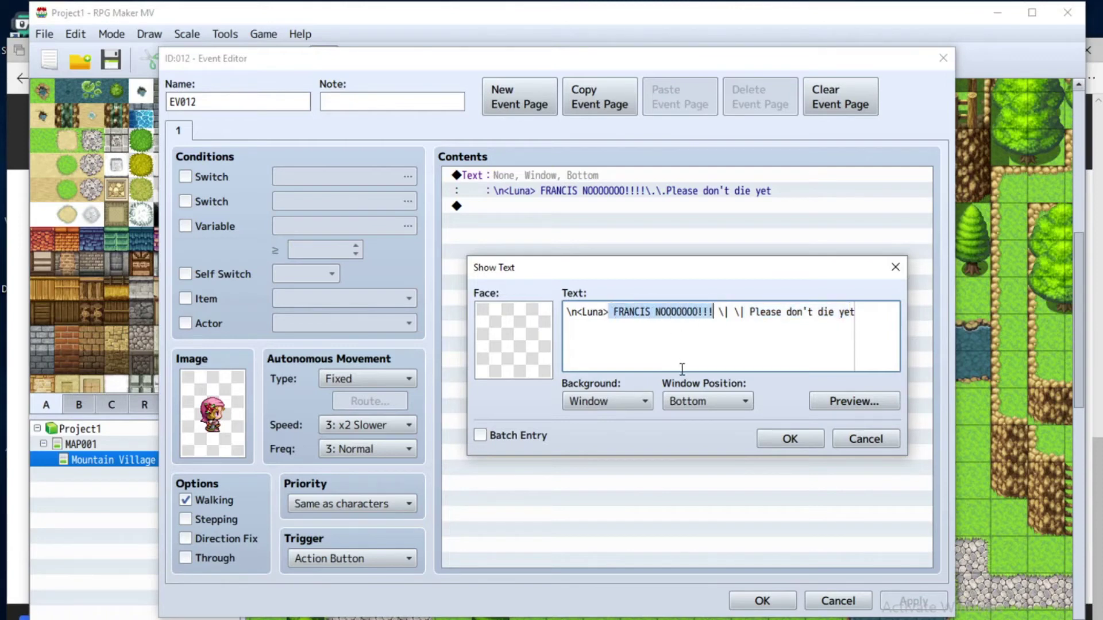
left_click_drag(745, 311, 854, 312)
left_click_drag(744, 312, 719, 313)
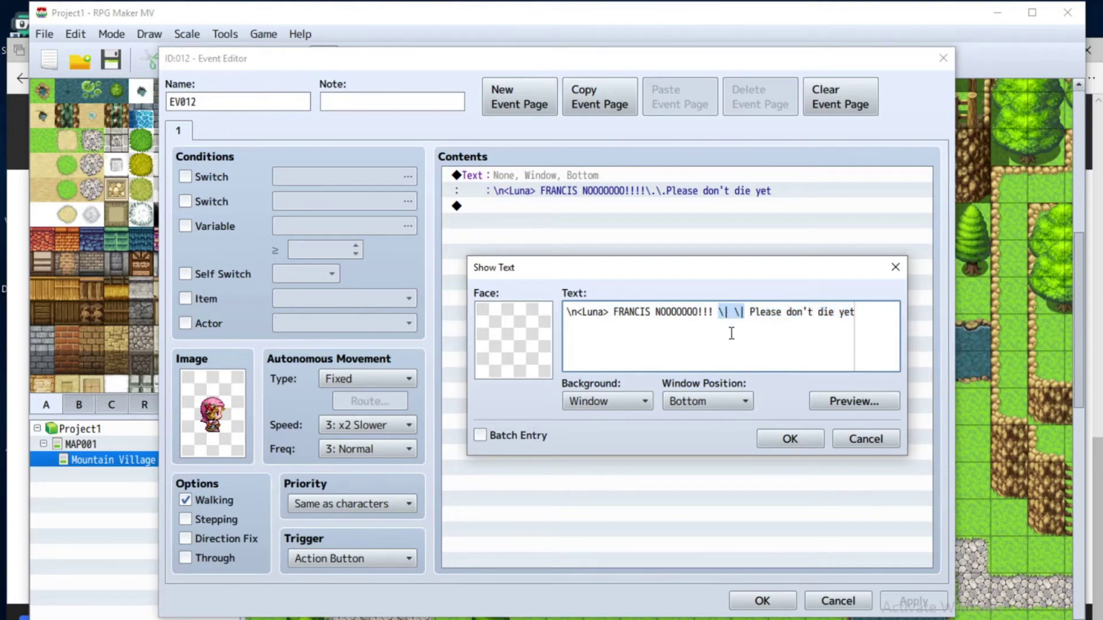
left_click_drag(855, 314, 750, 315)
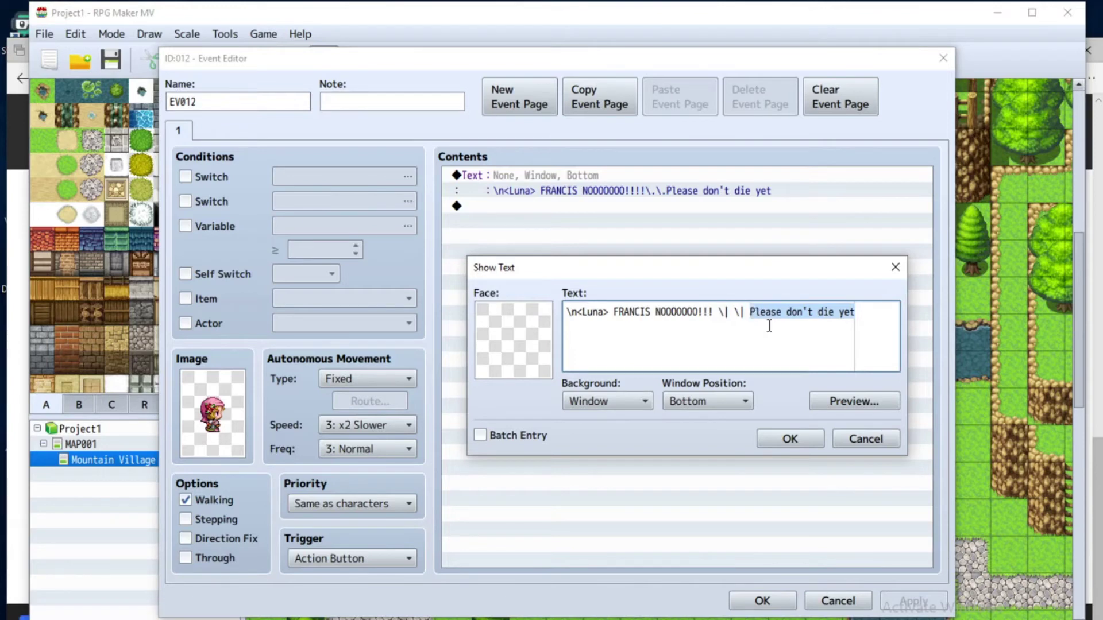
left_click(775, 332)
Step: Accept the edited message, then apply and close the pink-haired character's event
left_click(804, 435)
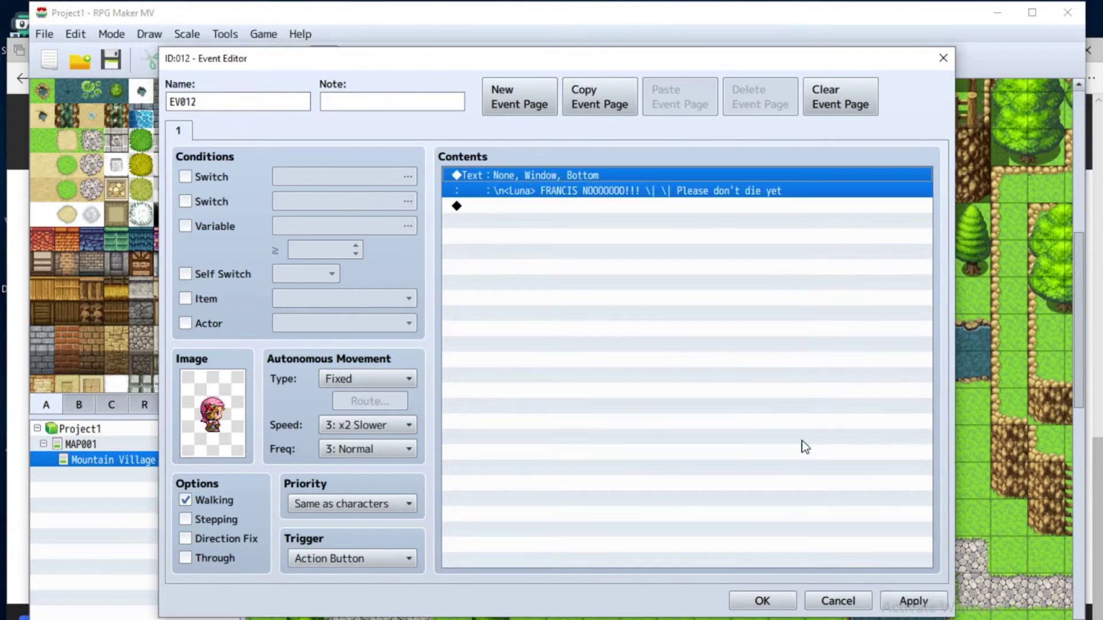
left_click(905, 601)
left_click(767, 597)
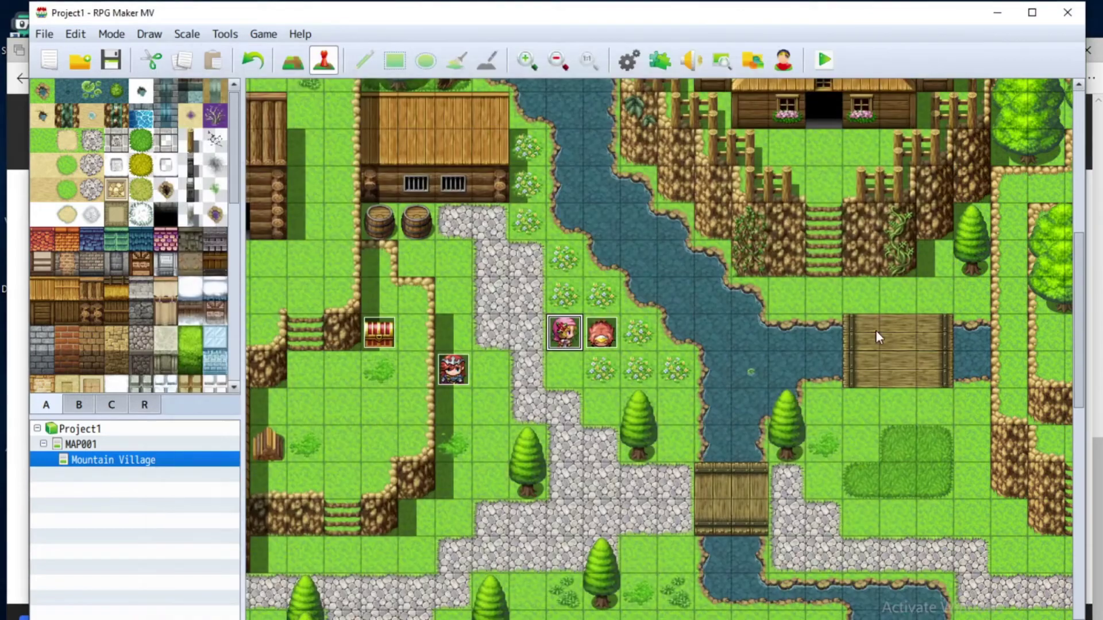
Step: Save and playtest the game from the existing save, walk to the pink-haired character to view her message, and close the playtest
left_click(823, 60)
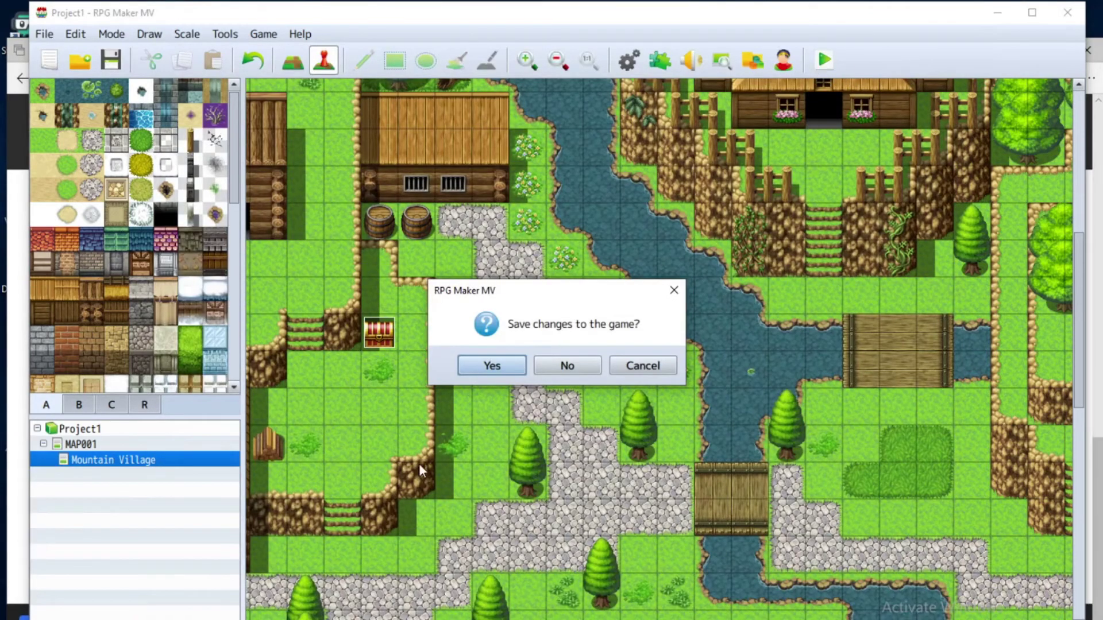
left_click(492, 366)
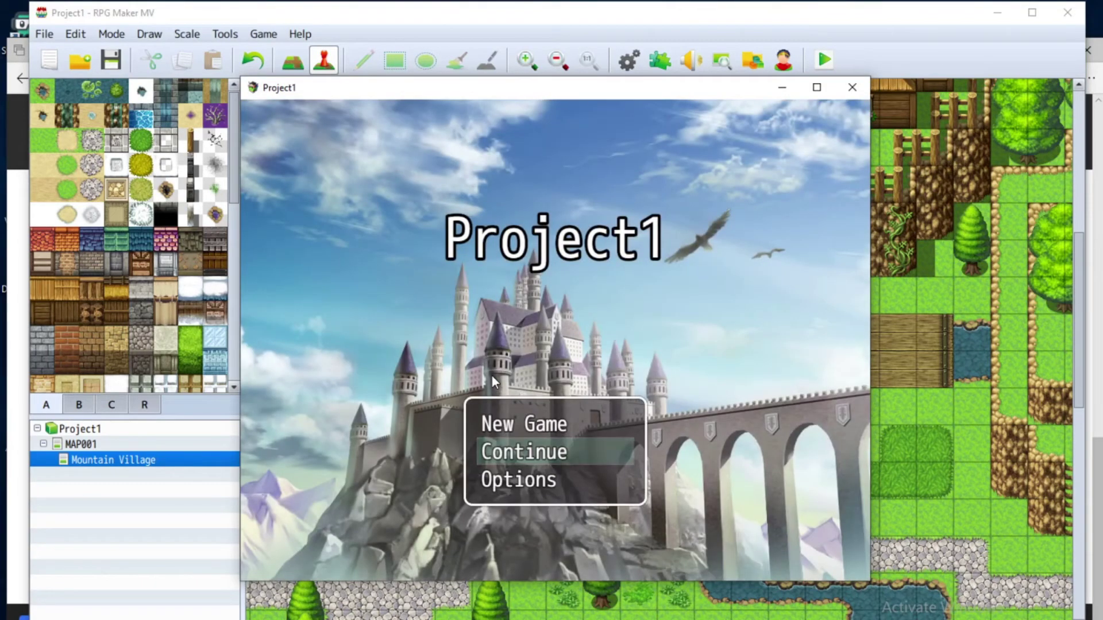
key("Return")
key("Return")
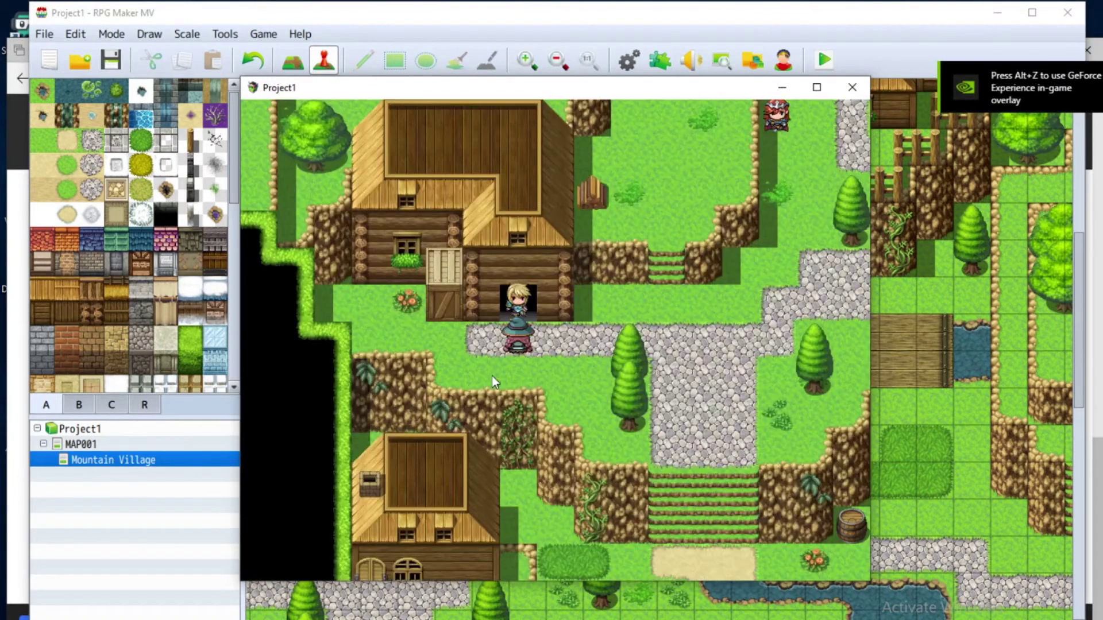
key("Right")
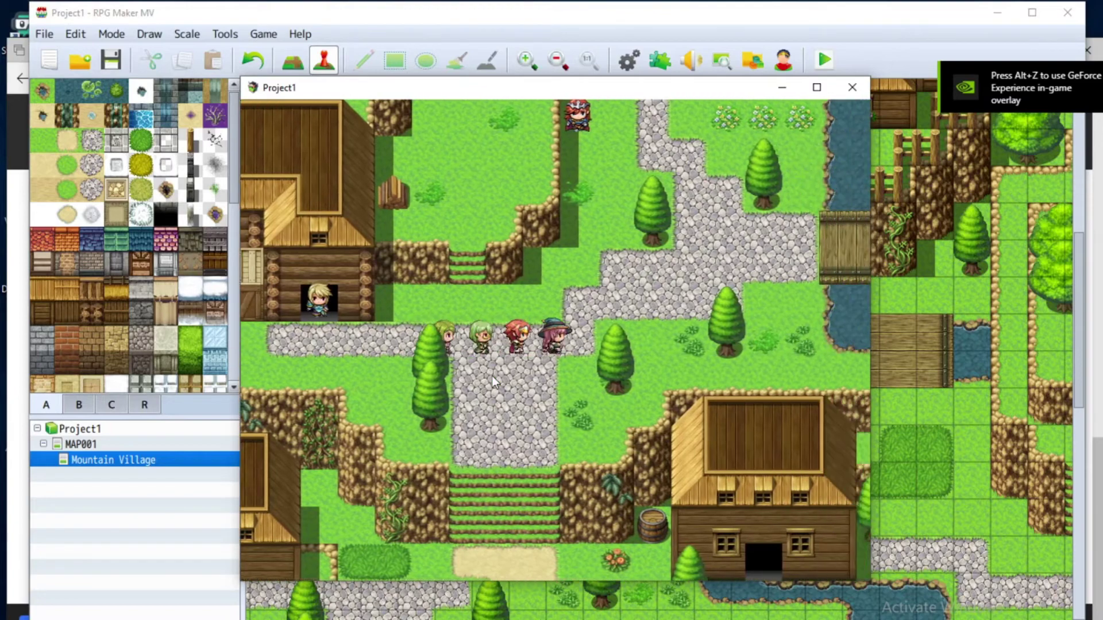
key("Up")
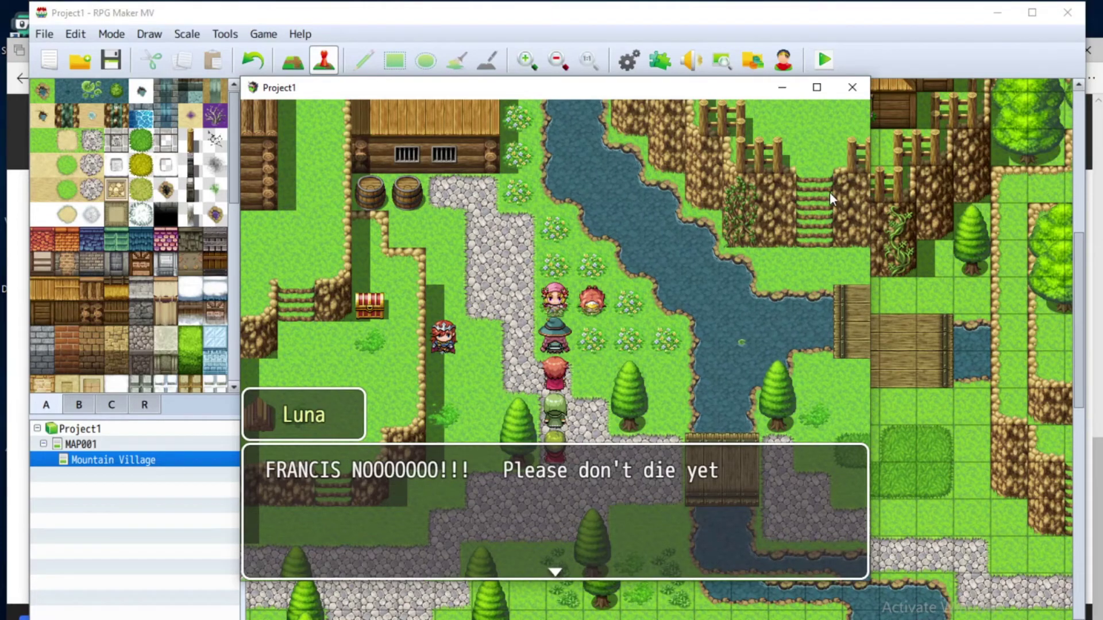
left_click(847, 91)
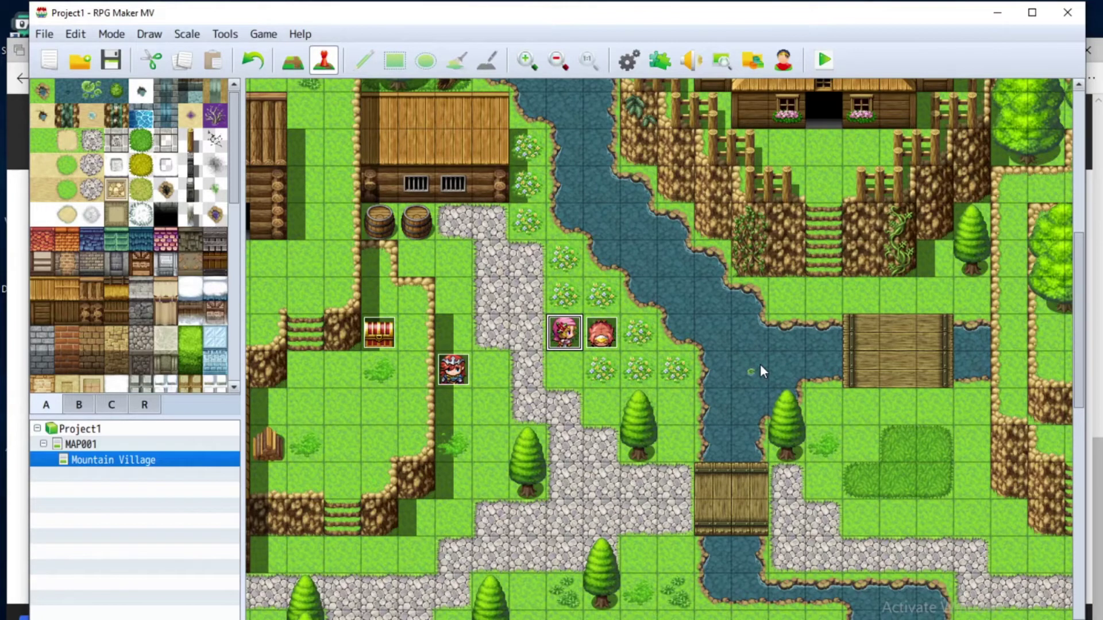
Step: Reopen the pink-haired character's message for editing and add a period and a \! code after "Please don't die yet"
scroll(761, 365, "up", 1)
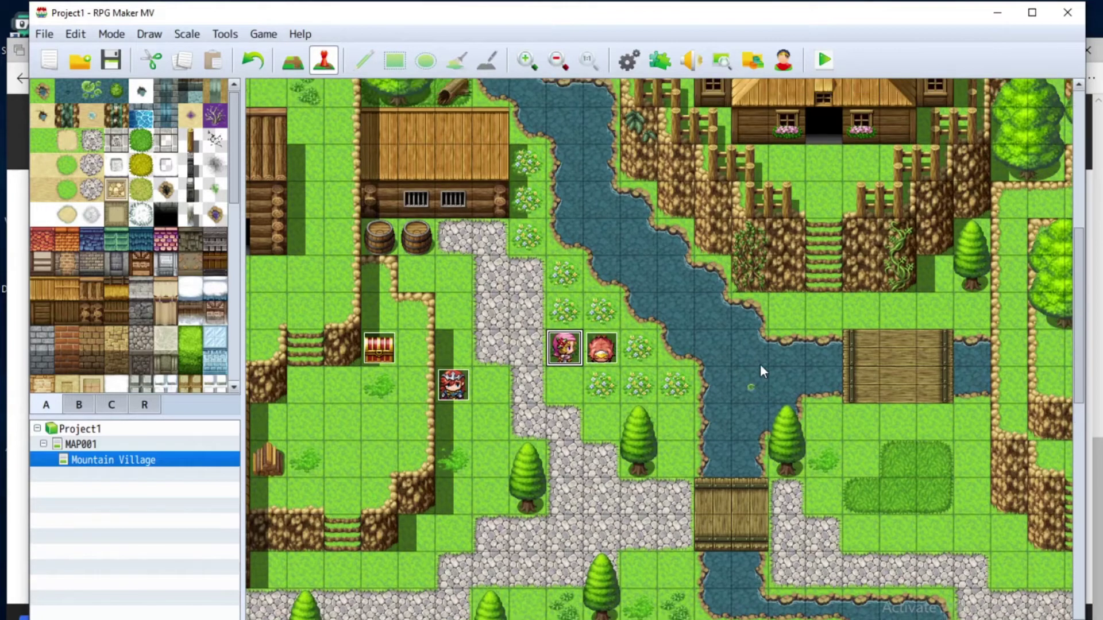
double_click(571, 357)
left_click(625, 189)
right_click(625, 180)
left_click(636, 198)
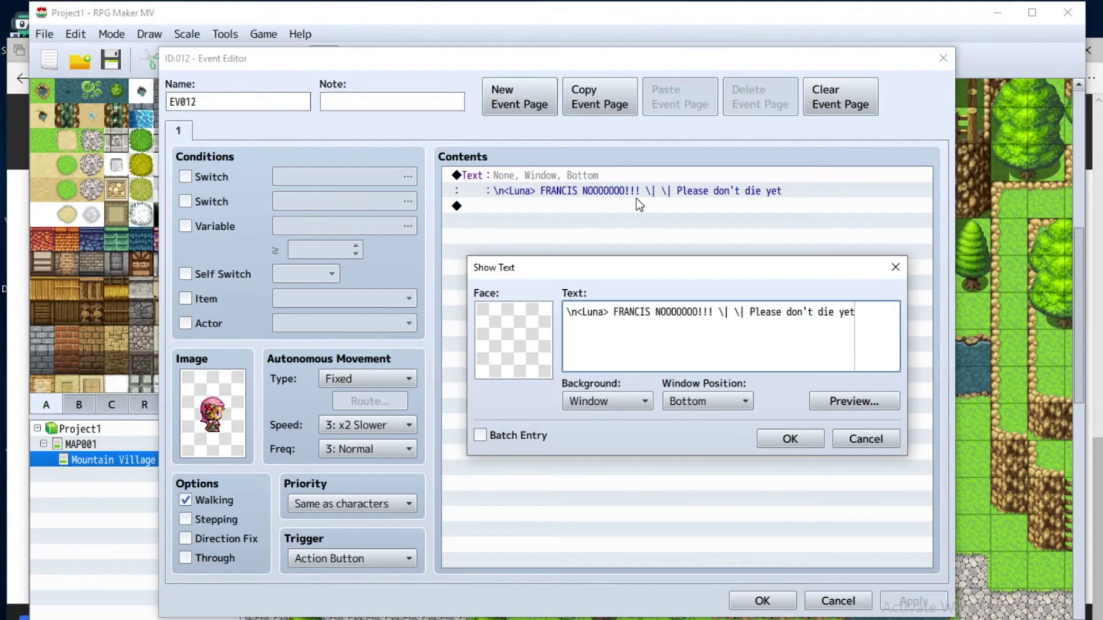
type(".")
key("Return")
key("BackSpace")
type("\\!")
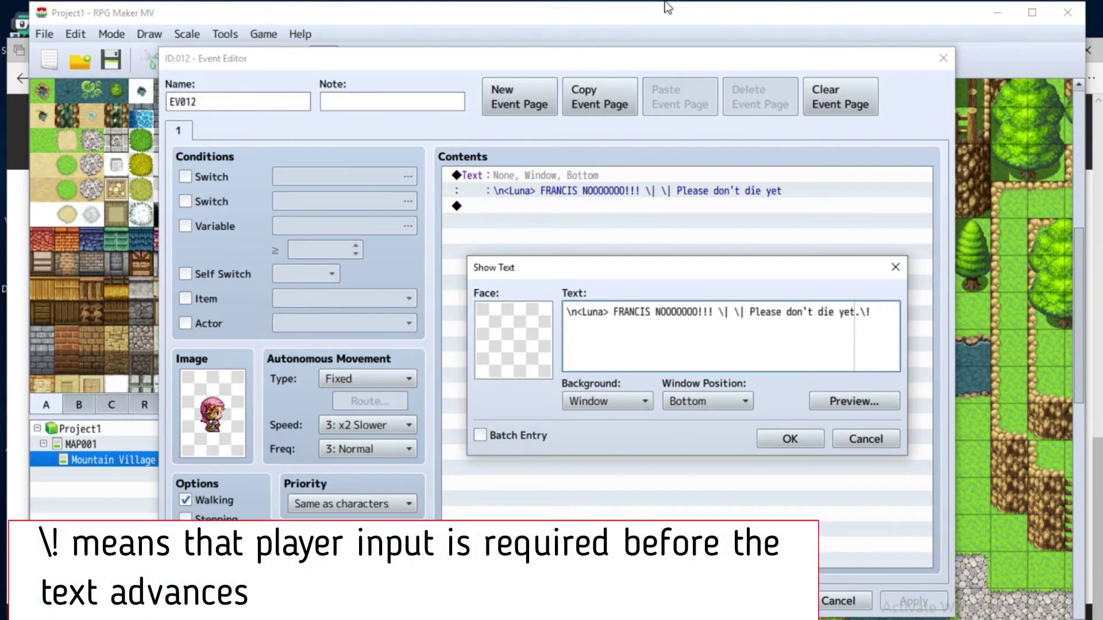
left_click_drag(861, 313, 872, 313)
double_click(710, 311)
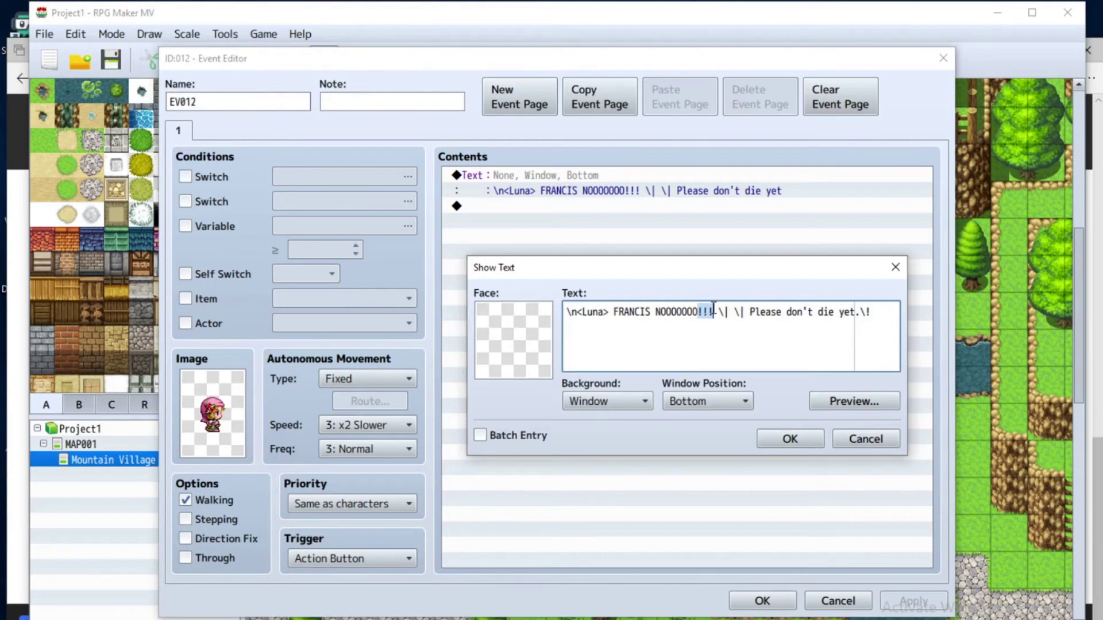
left_click_drag(860, 313, 872, 313)
left_click_drag(712, 313, 609, 316)
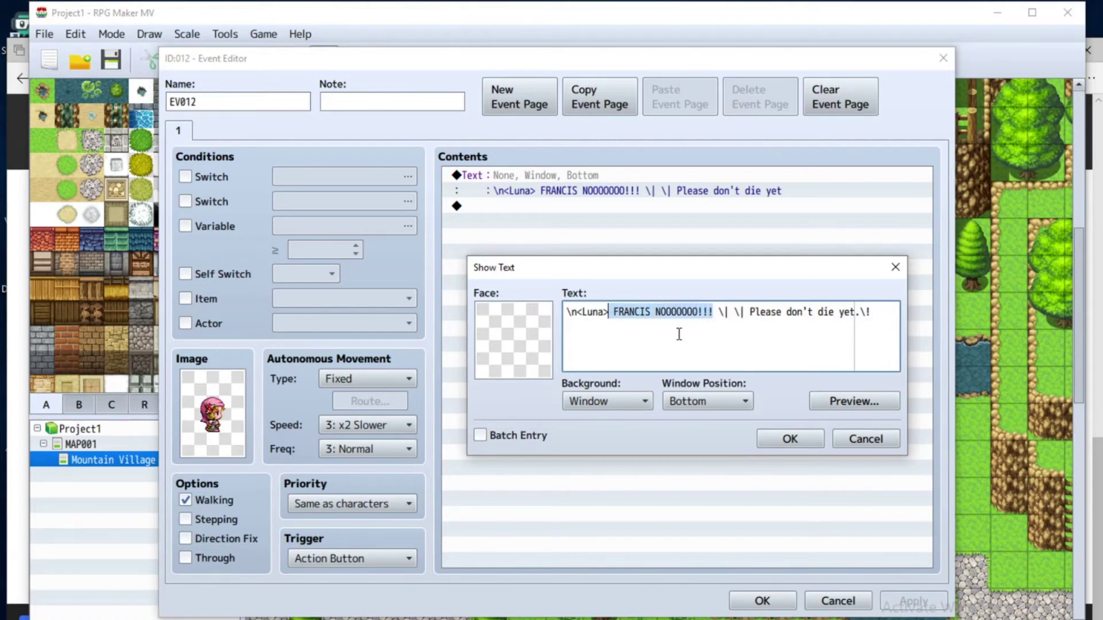
left_click(710, 314)
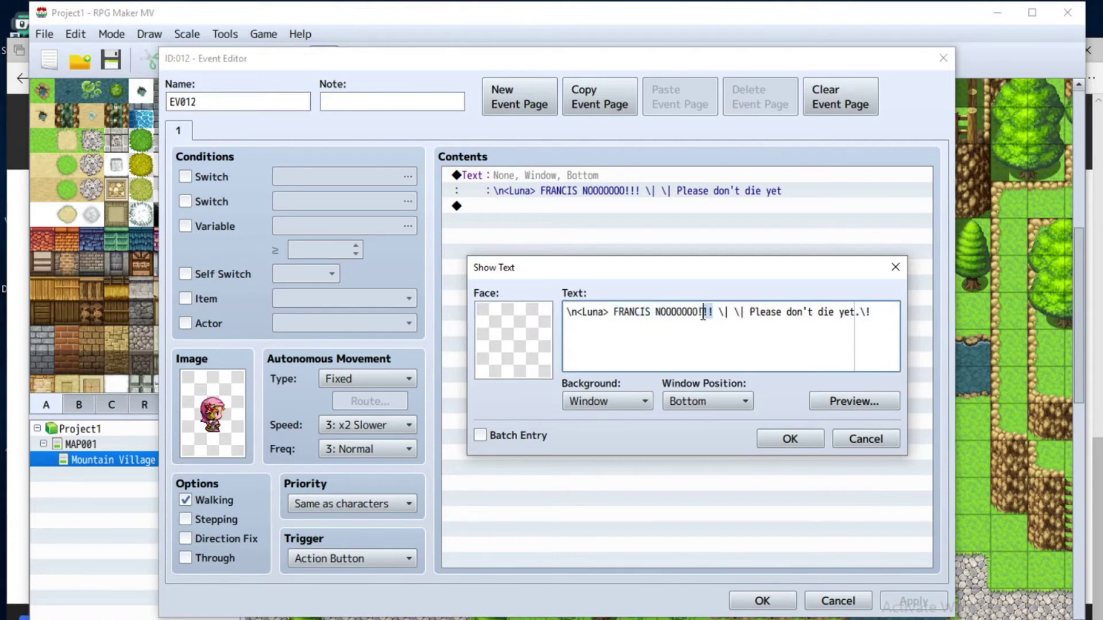
left_click_drag(692, 313, 615, 305)
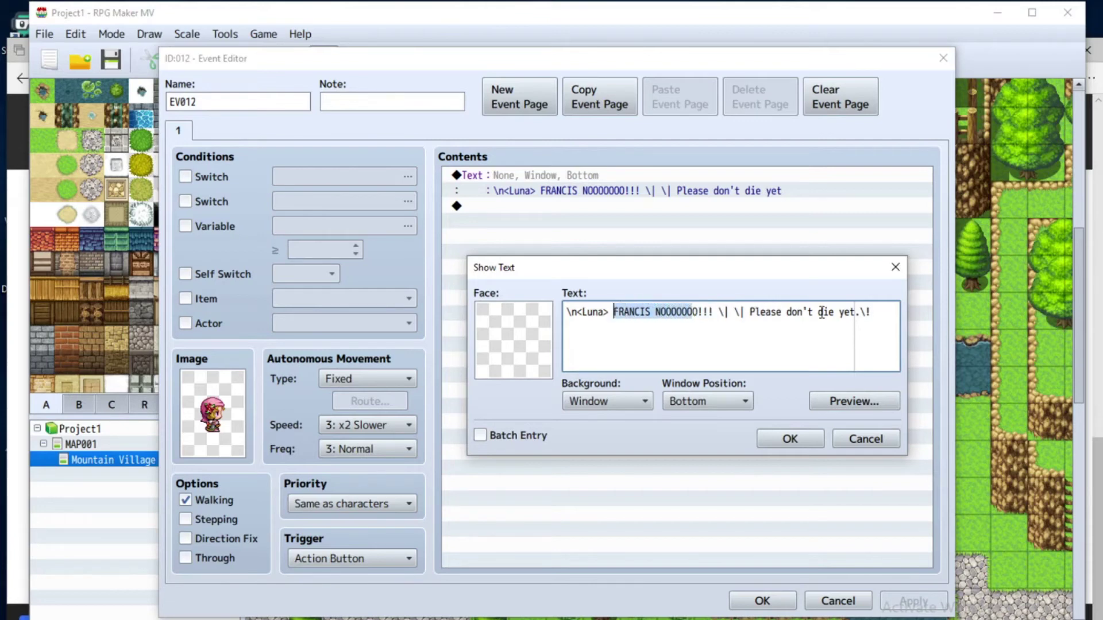
left_click(879, 315)
left_click_drag(871, 315, 862, 318)
Step: Add a second line reading "I love you so much" to the message
left_click(865, 327)
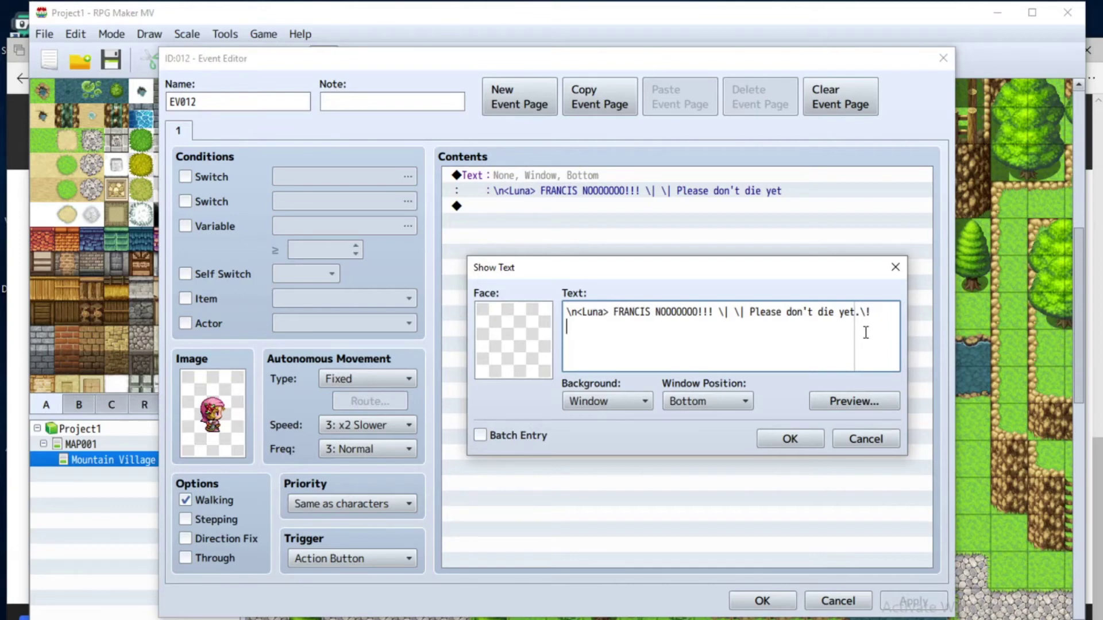
key("Return")
type("I love you so mucgh")
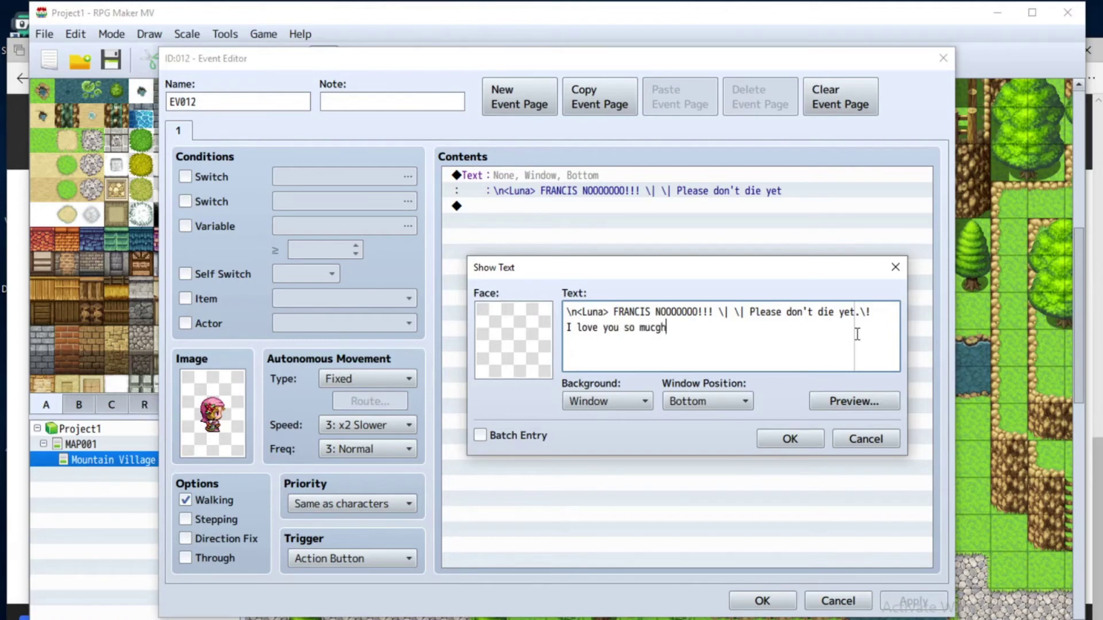
key("BackSpace")
key("BackSpace")
type("h")
Step: Accept the two-line message, then apply and close the pink-haired character's event
left_click(784, 438)
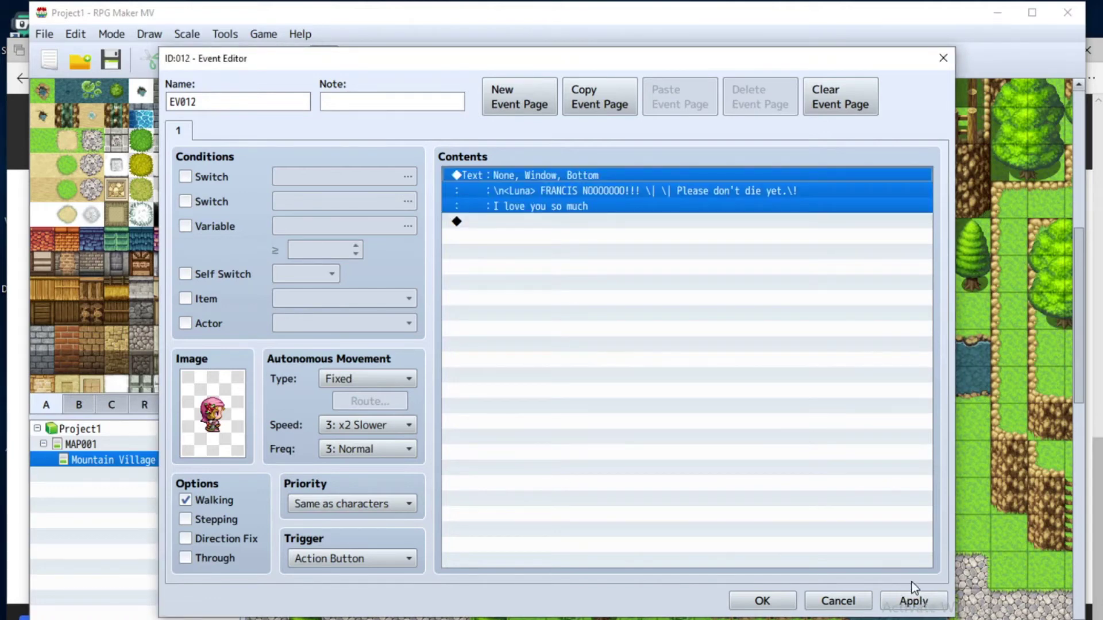
left_click(812, 206)
left_click(894, 601)
left_click(763, 603)
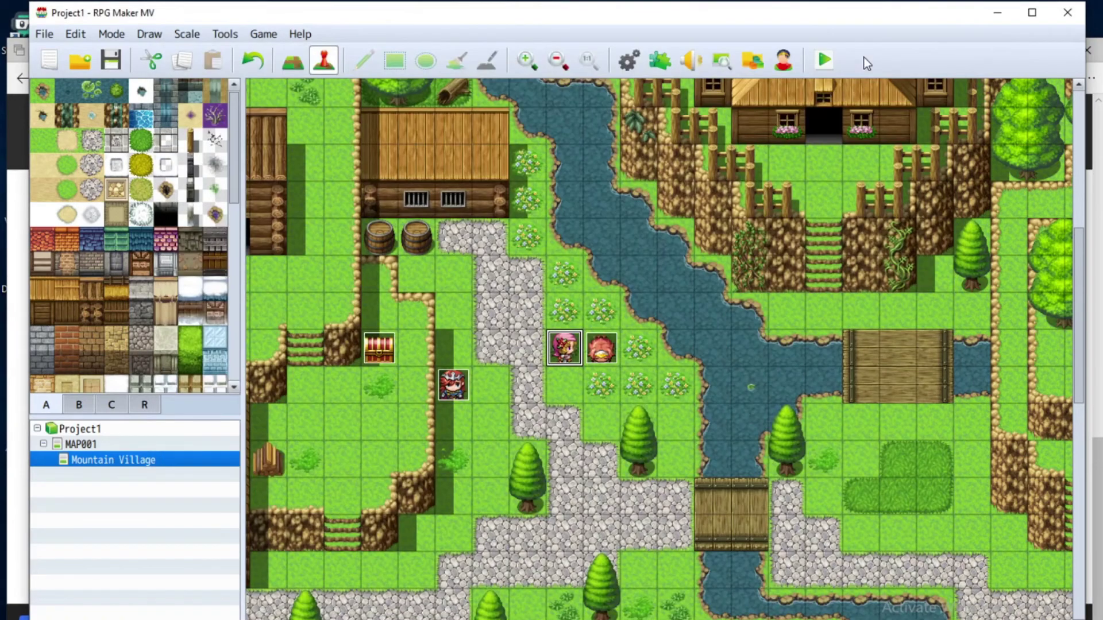
Step: Save and playtest the game, load File 1, and walk the party up to the pink-haired character to start her message
left_click(826, 60)
left_click(488, 365)
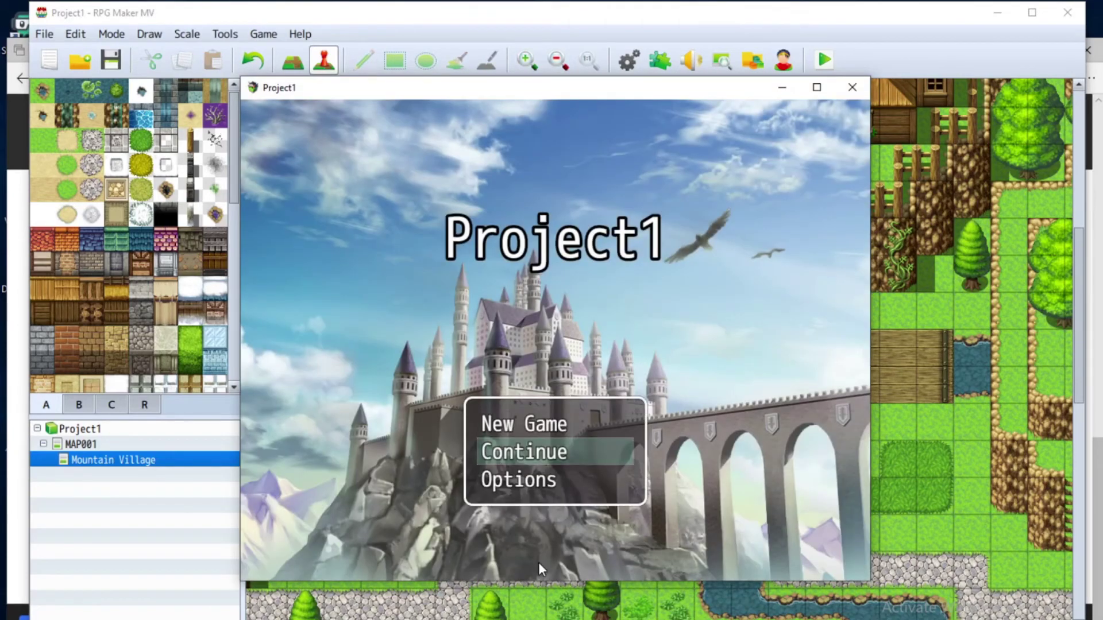
key("Return")
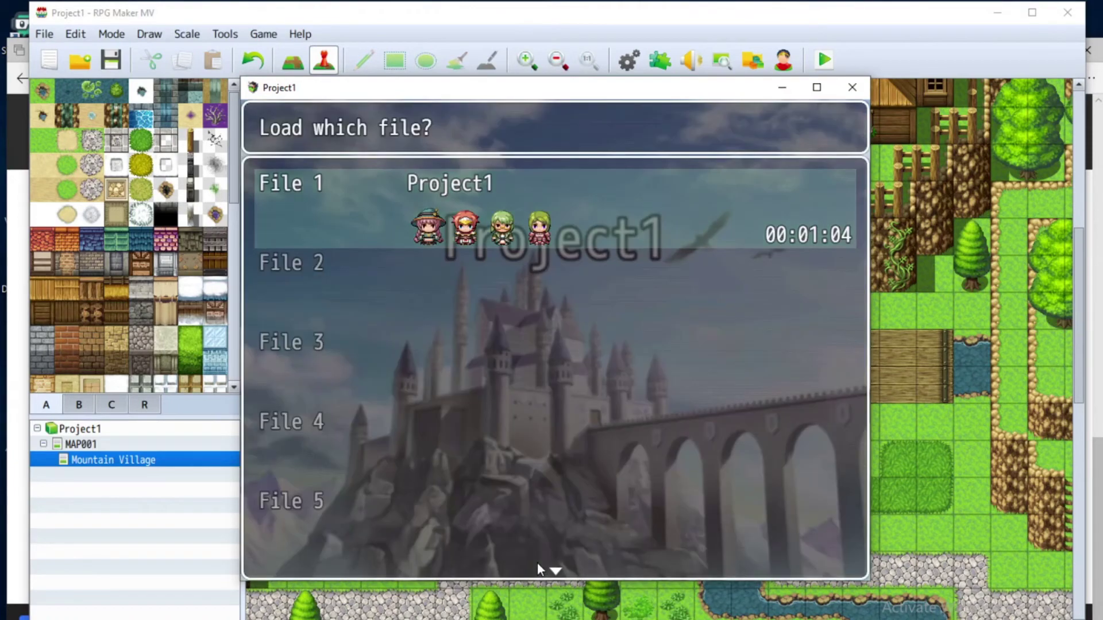
key("Return")
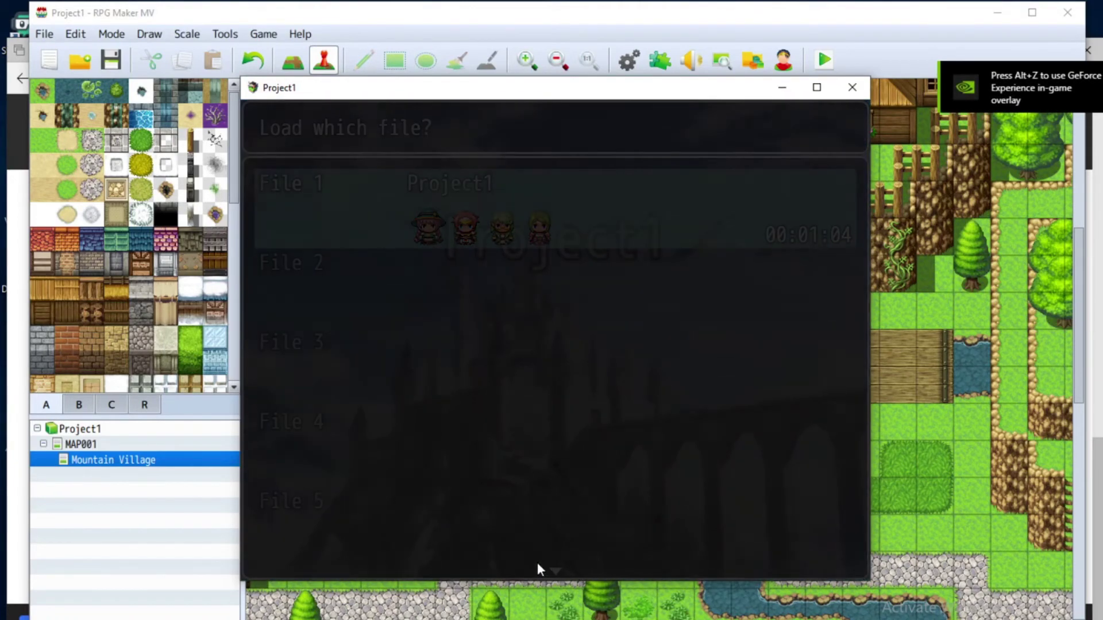
key("Right")
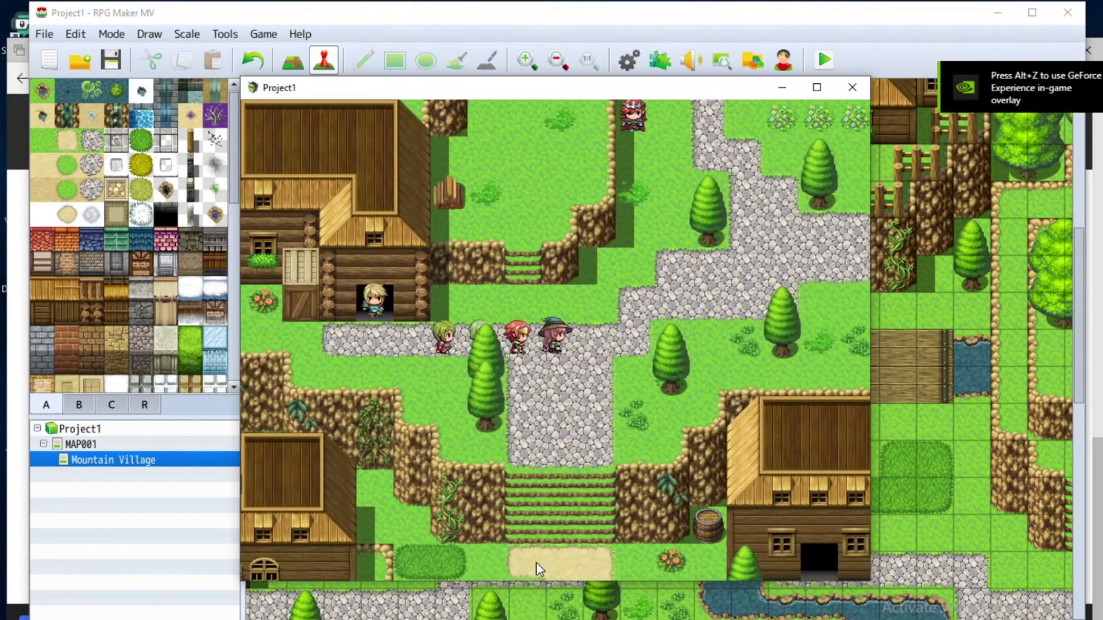
key("Up")
key("Up")
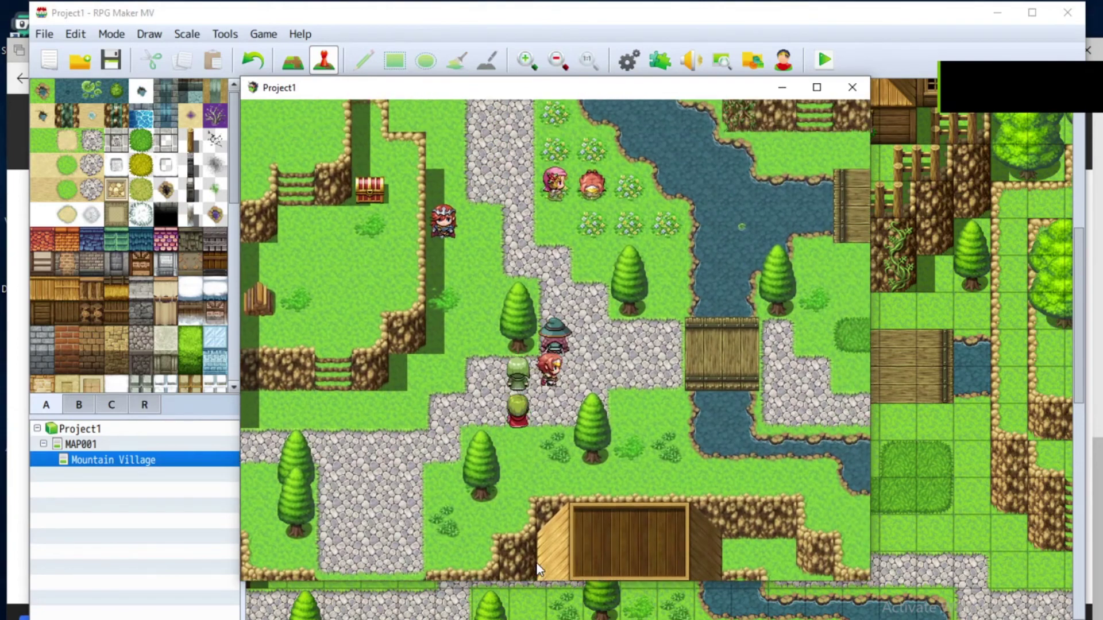
key("Return")
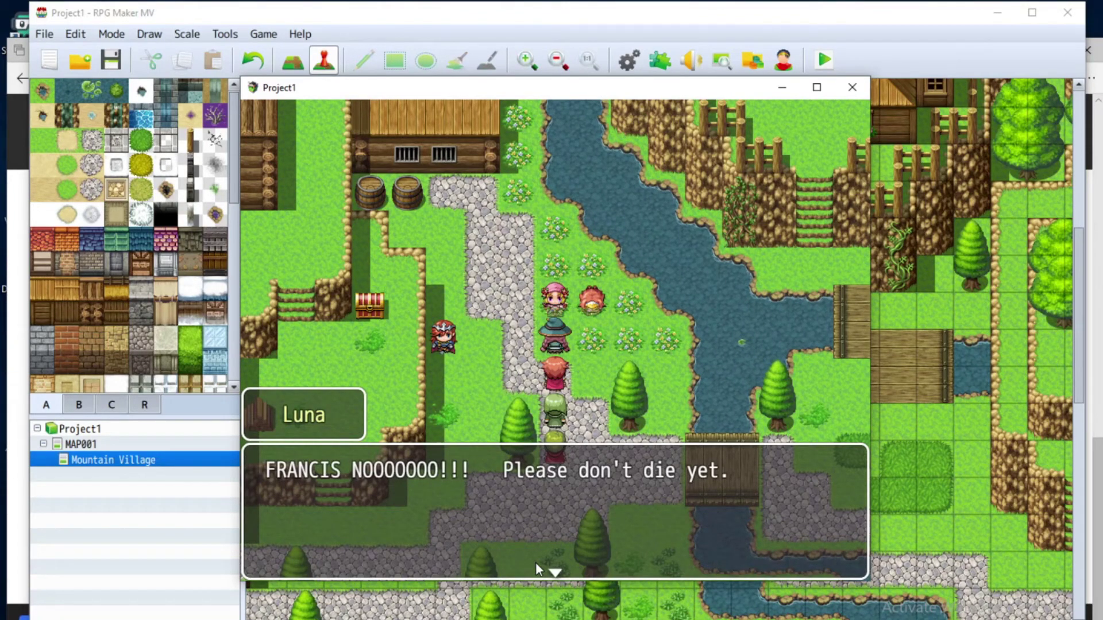
Step: Advance the message past its \! pause to its second line, replay it once, and close the playtest
key("Return")
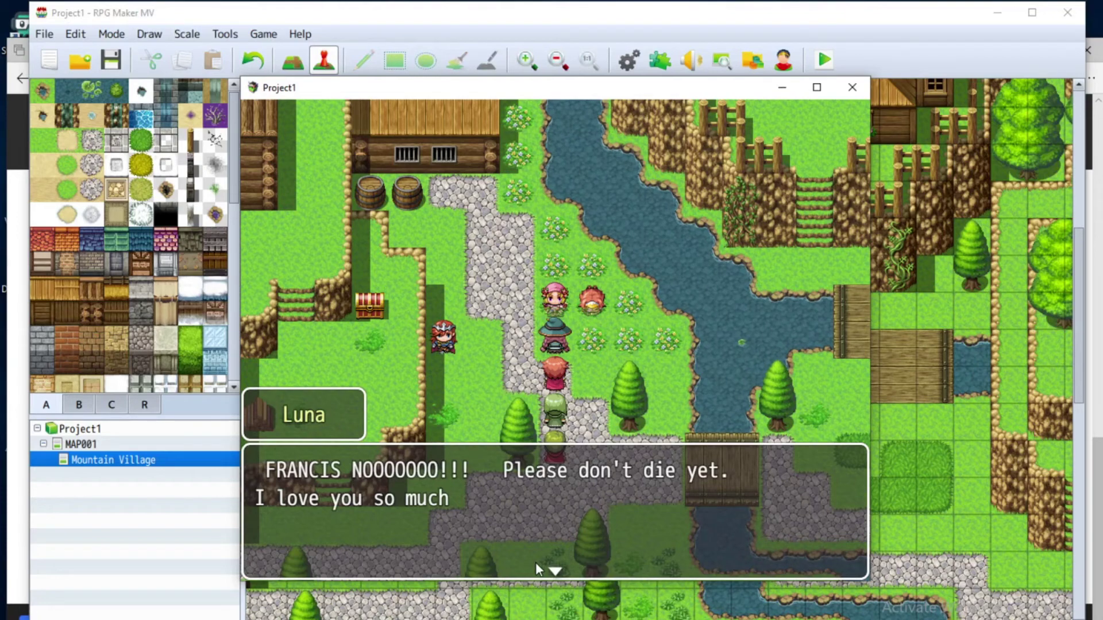
left_click(724, 480)
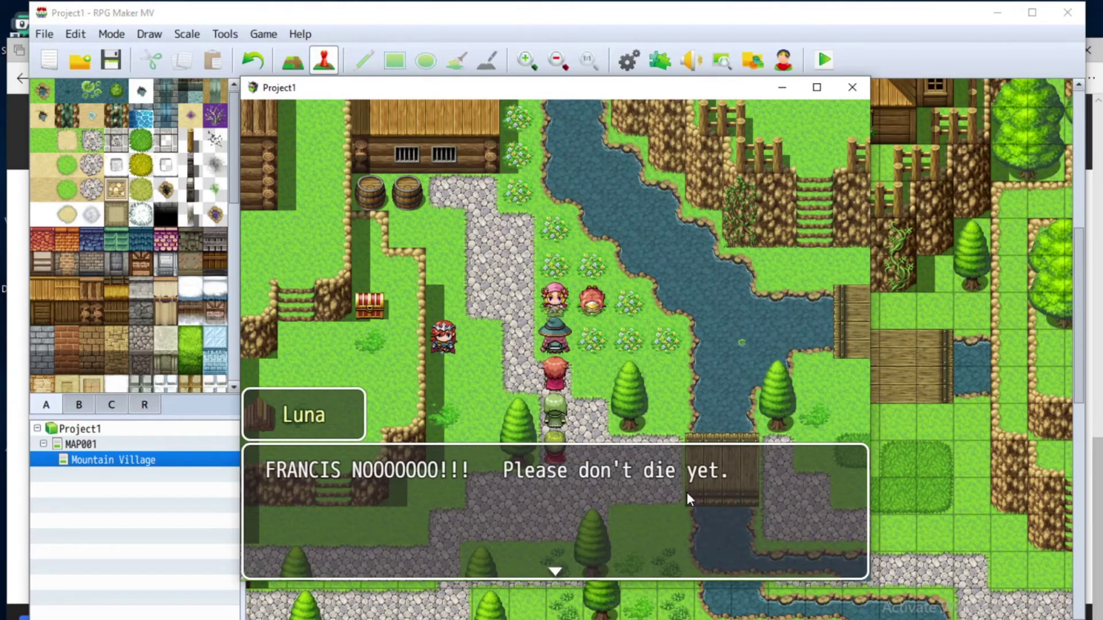
left_click(687, 464)
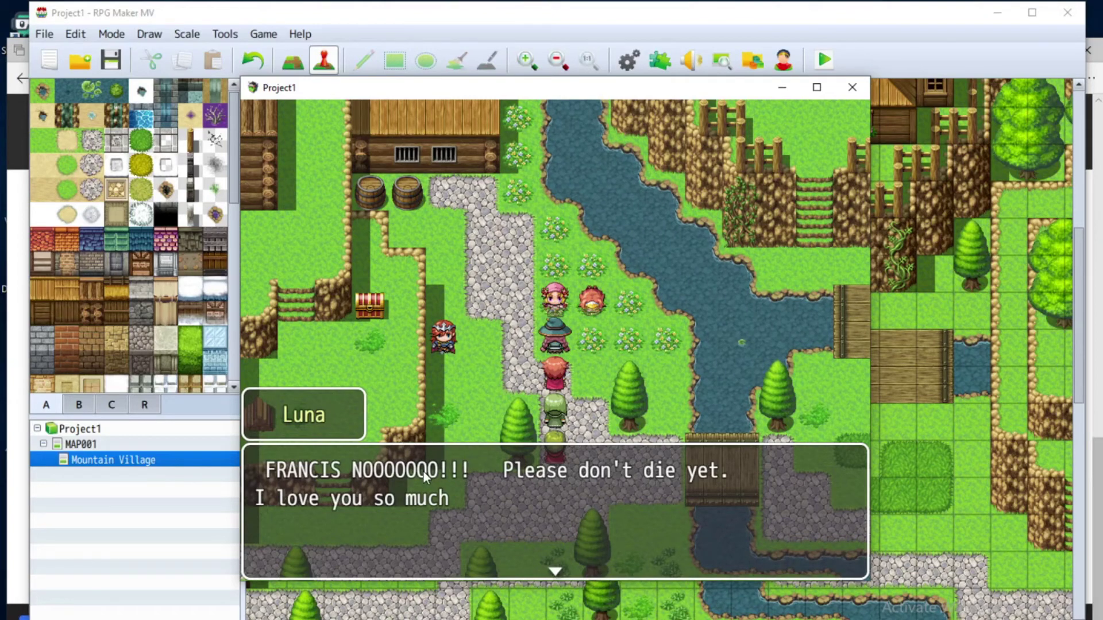
left_click(462, 472)
left_click(852, 88)
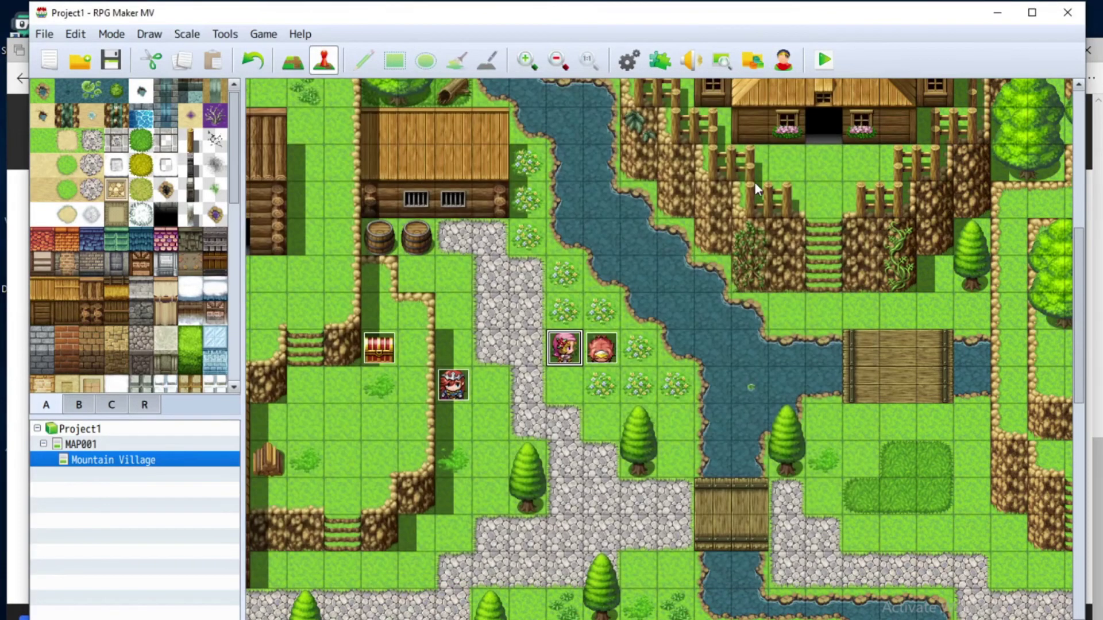
Step: Open the pink-haired character's event and select its message in the event contents
double_click(576, 354)
left_click(606, 201)
left_click(606, 190)
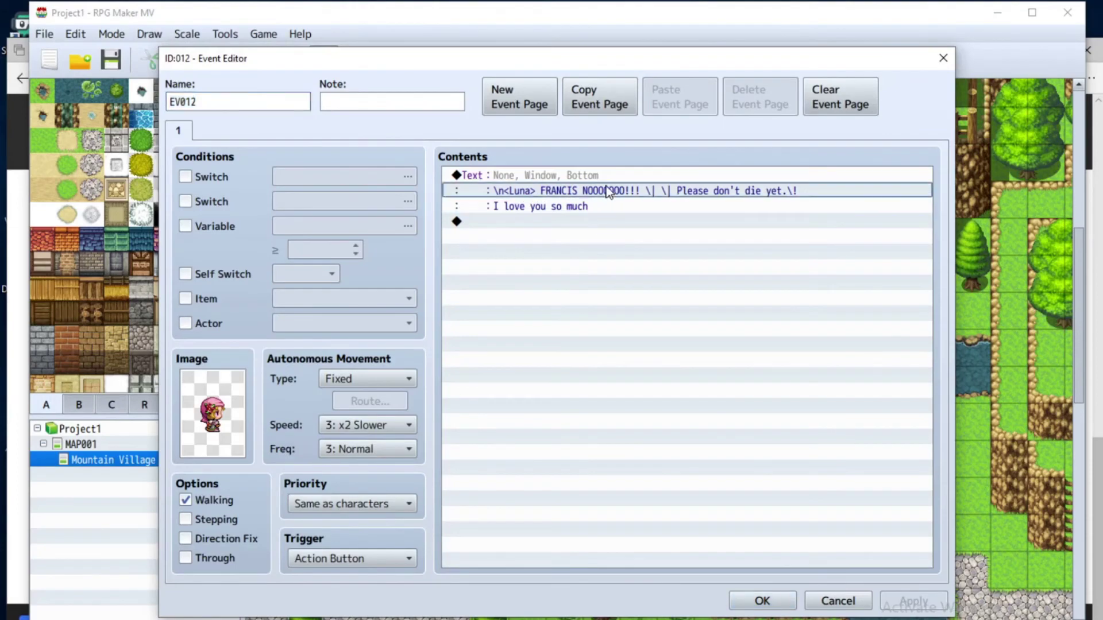
right_click(556, 175)
left_click(567, 187)
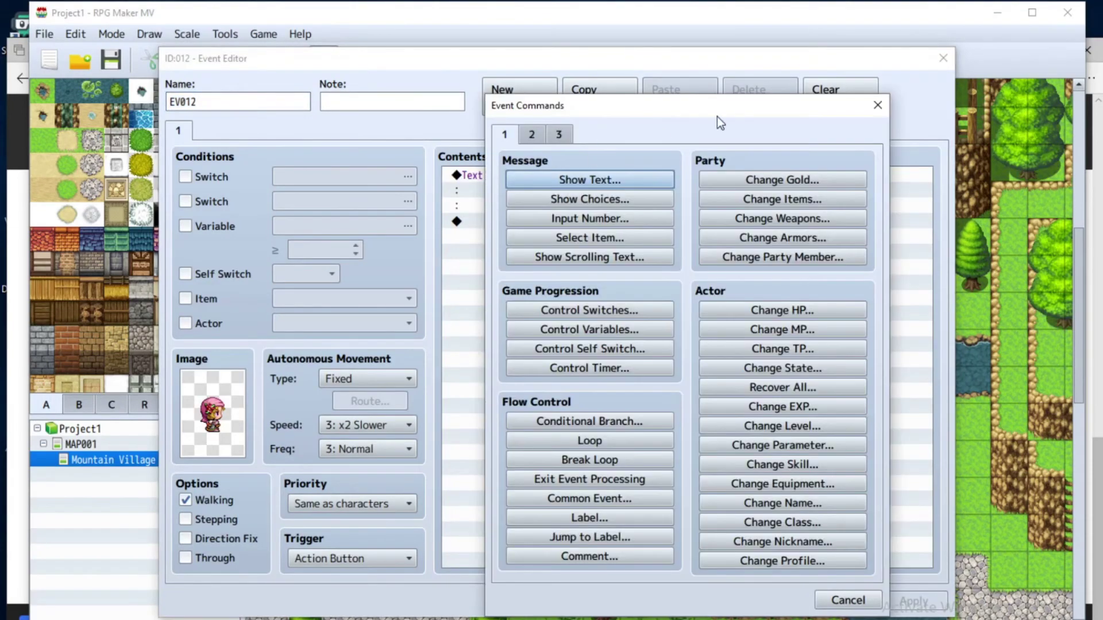
left_click(870, 110)
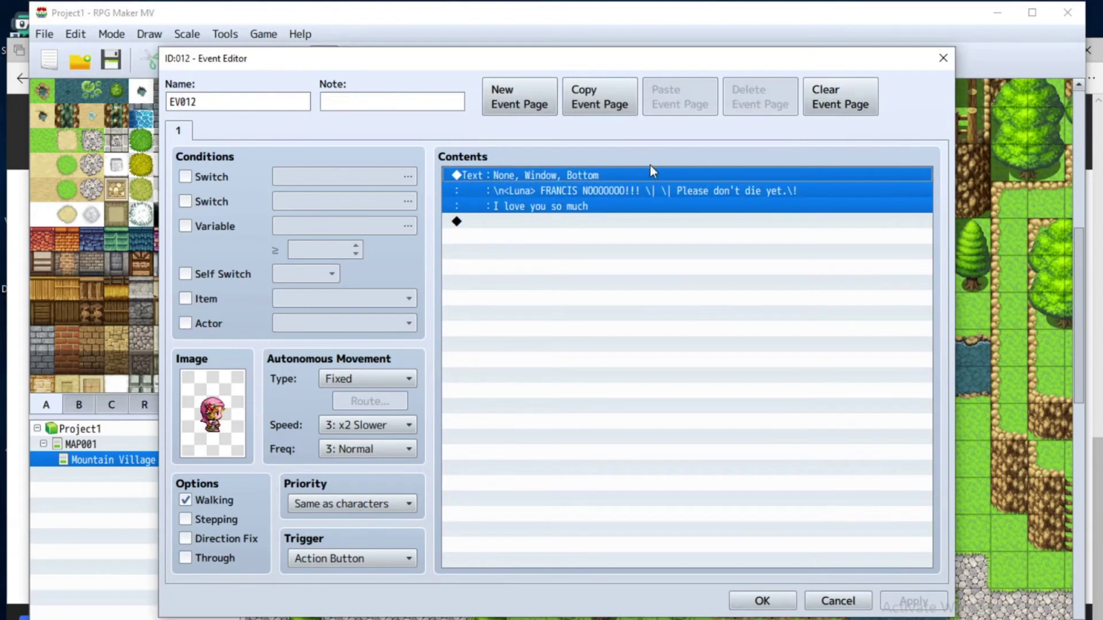
Step: Edit the message to remove the space between the \n<Luna> name code and "FRANCIS", and accept it
right_click(594, 181)
left_click(604, 208)
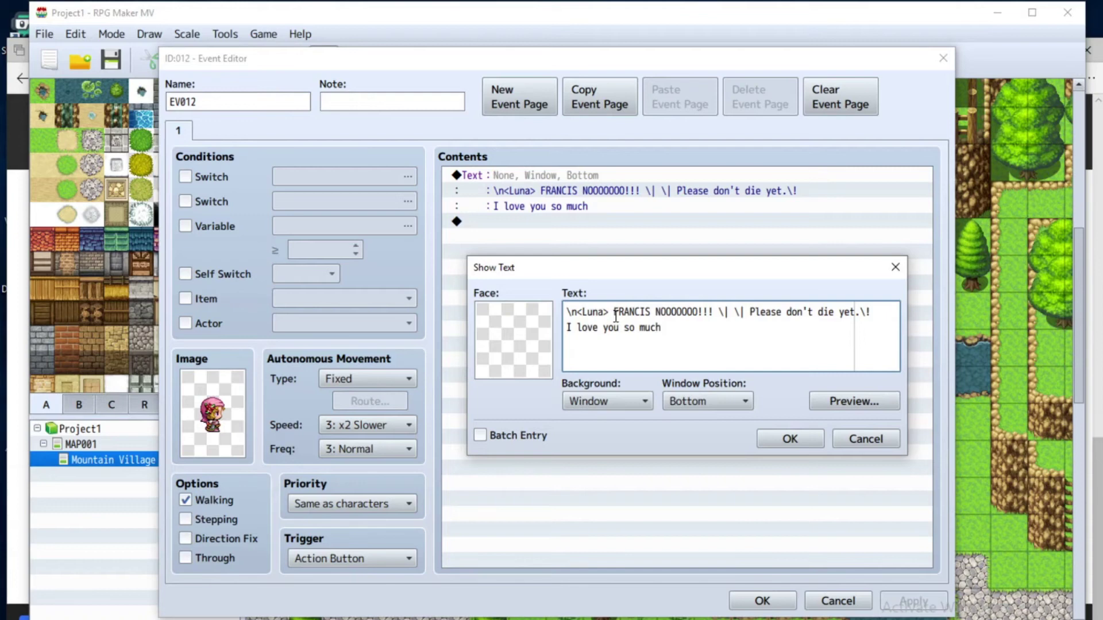
type("\\")
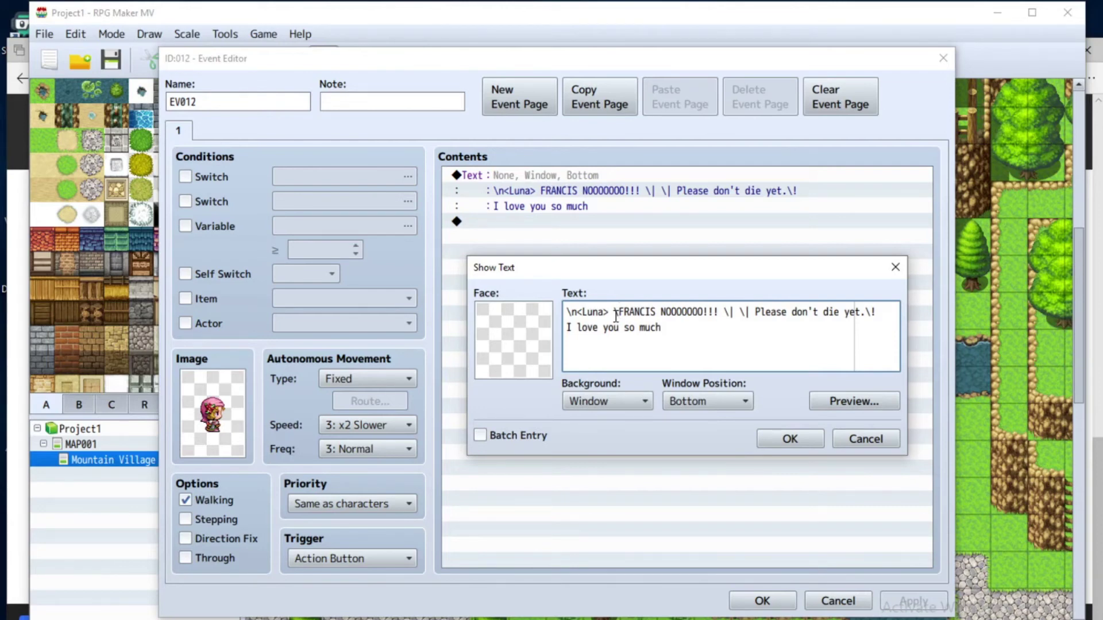
key("BackSpace")
key("BackSpace")
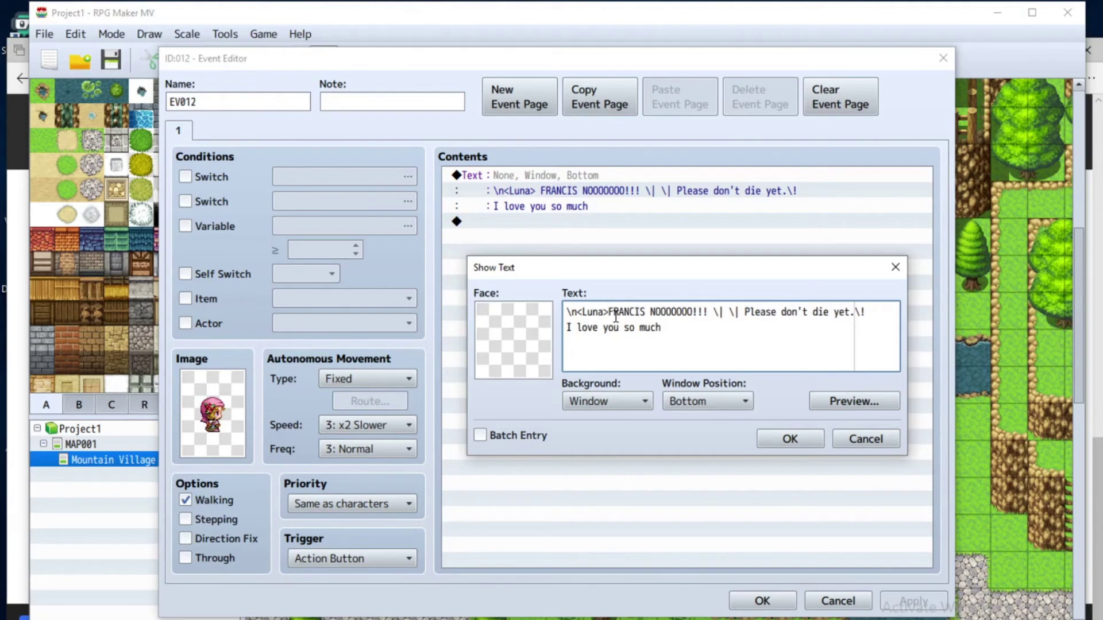
left_click(782, 439)
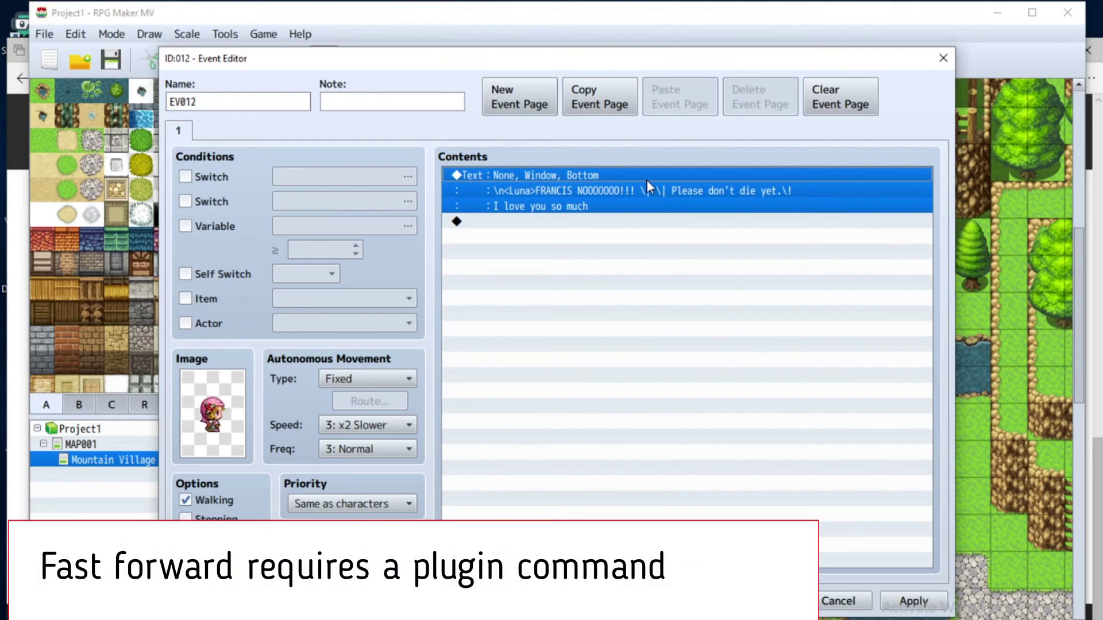
Step: Insert the plugin command EnableFastForward above the message in the pink-haired character's event and accept the event
key("Insert")
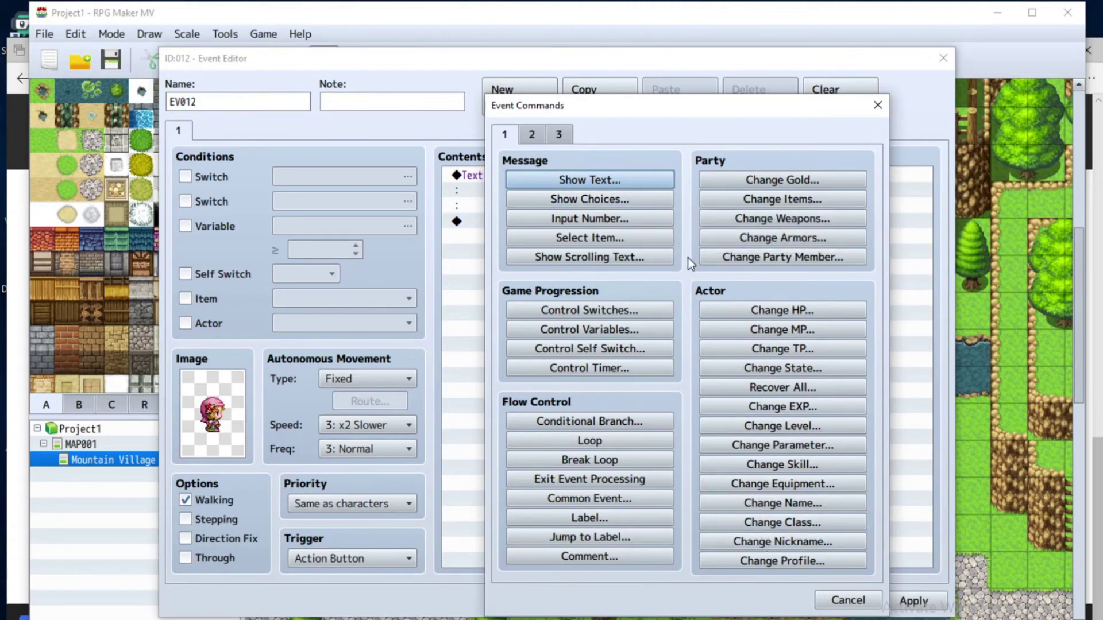
left_click(566, 135)
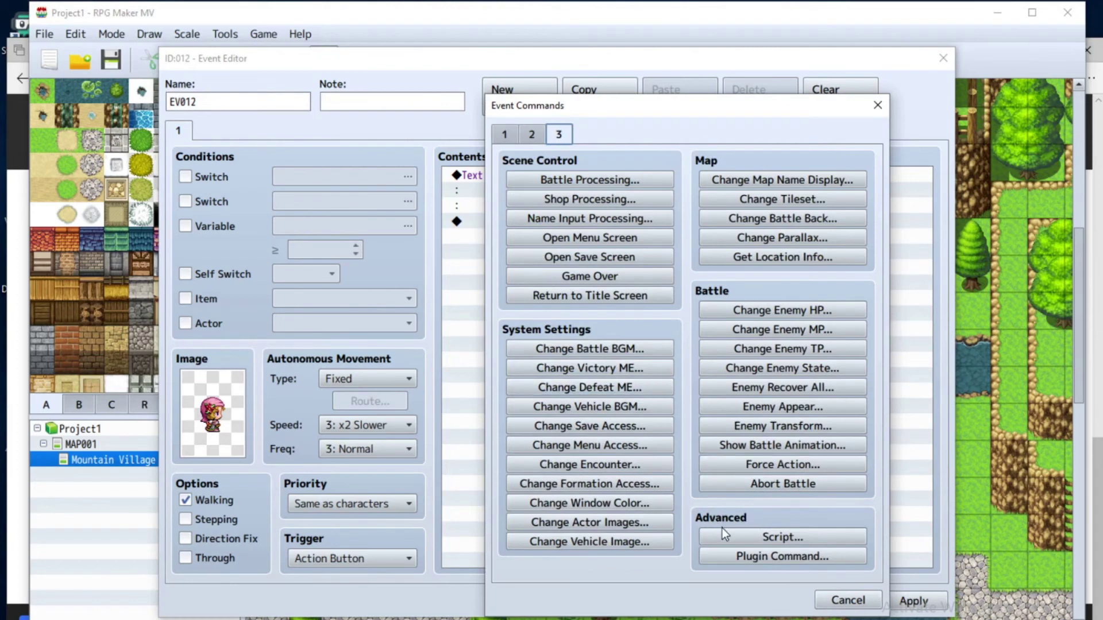
left_click(736, 555)
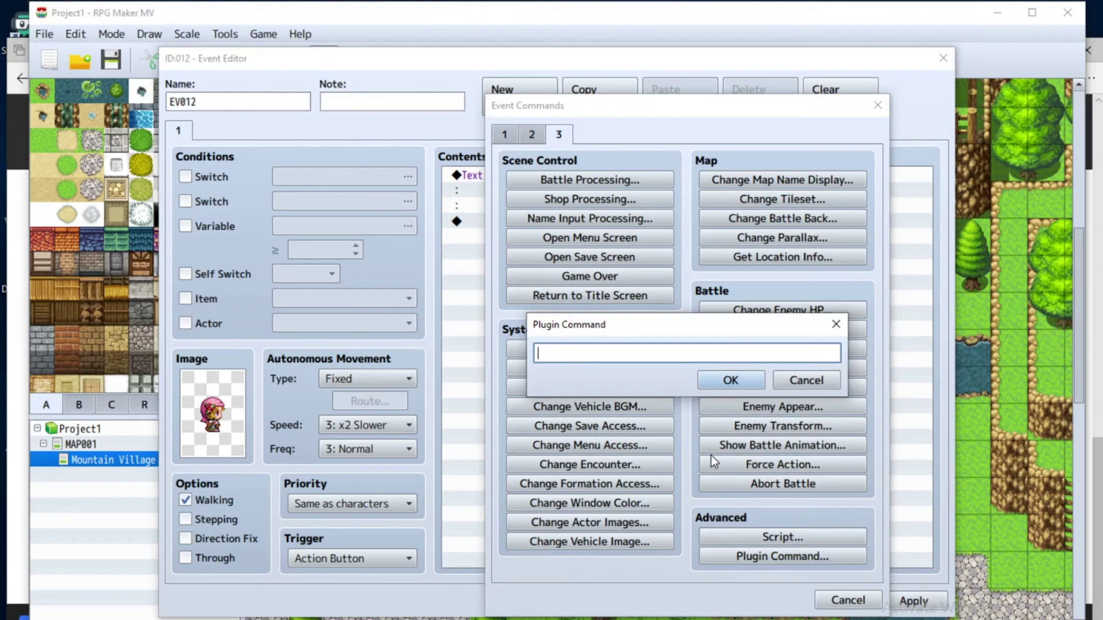
type("EnableFastForward")
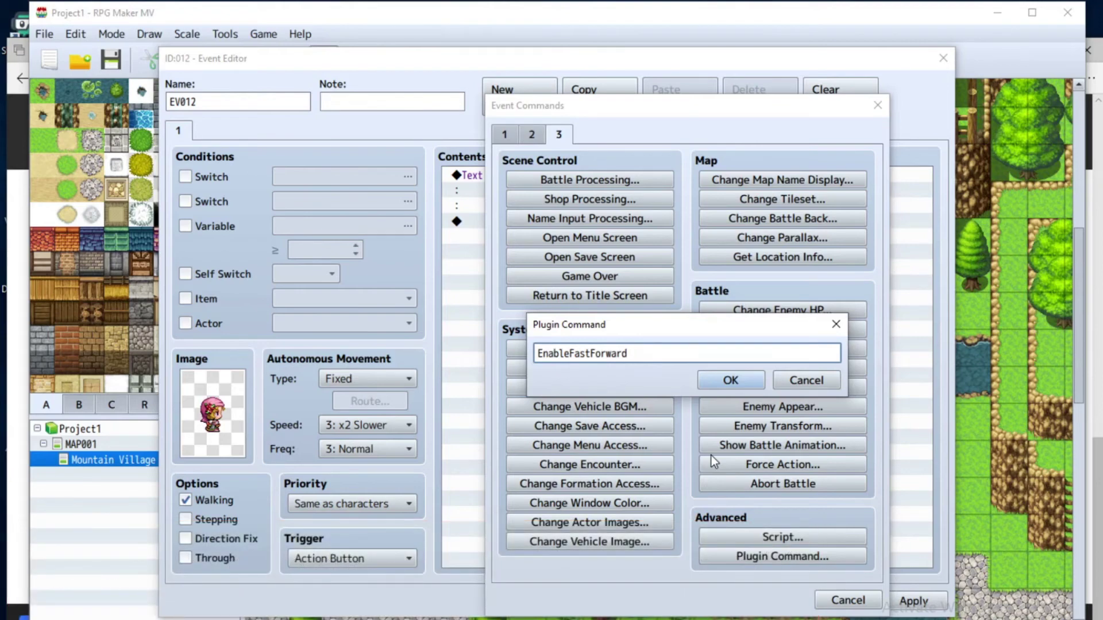
left_click(731, 380)
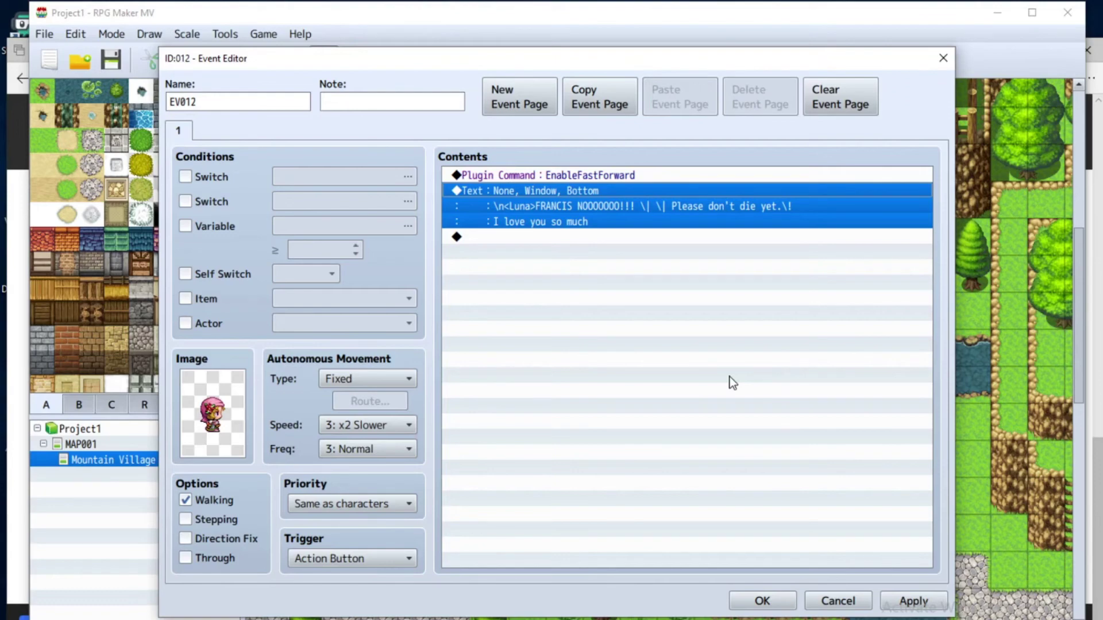
left_click(940, 597)
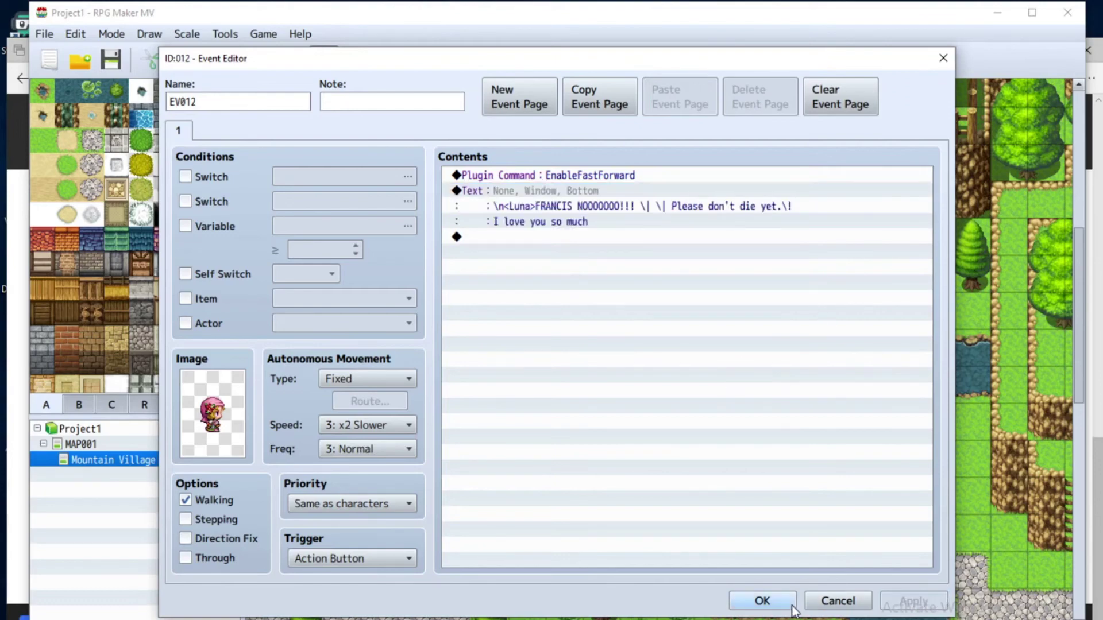
left_click(763, 600)
Step: Save and playtest the game, load File 1, and bring the party to the pink-haired character to start her message
left_click(822, 73)
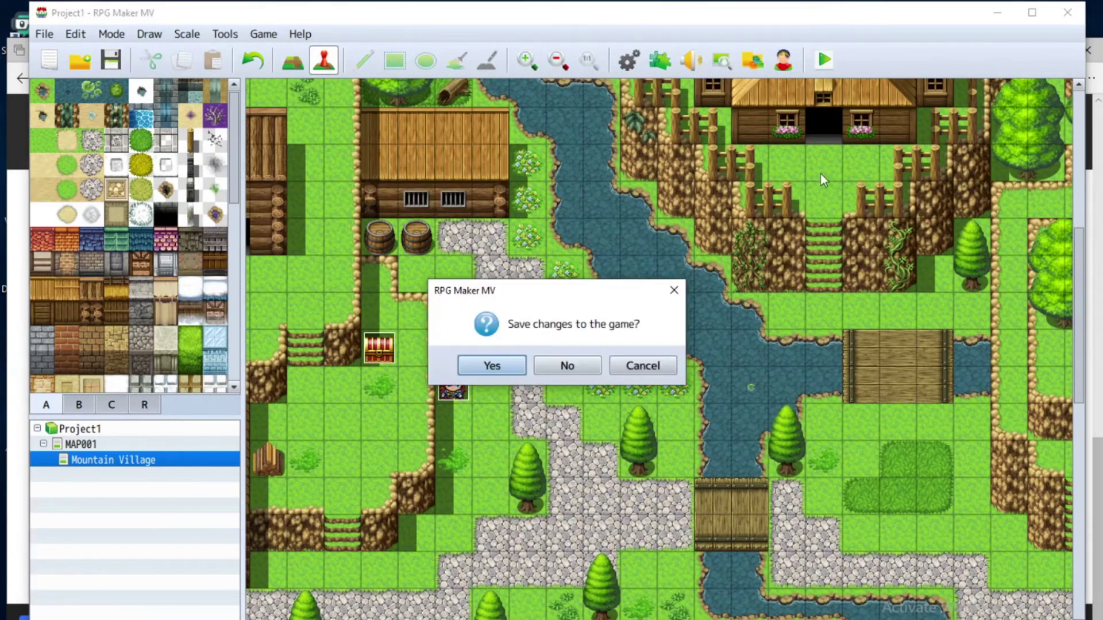
left_click(465, 371)
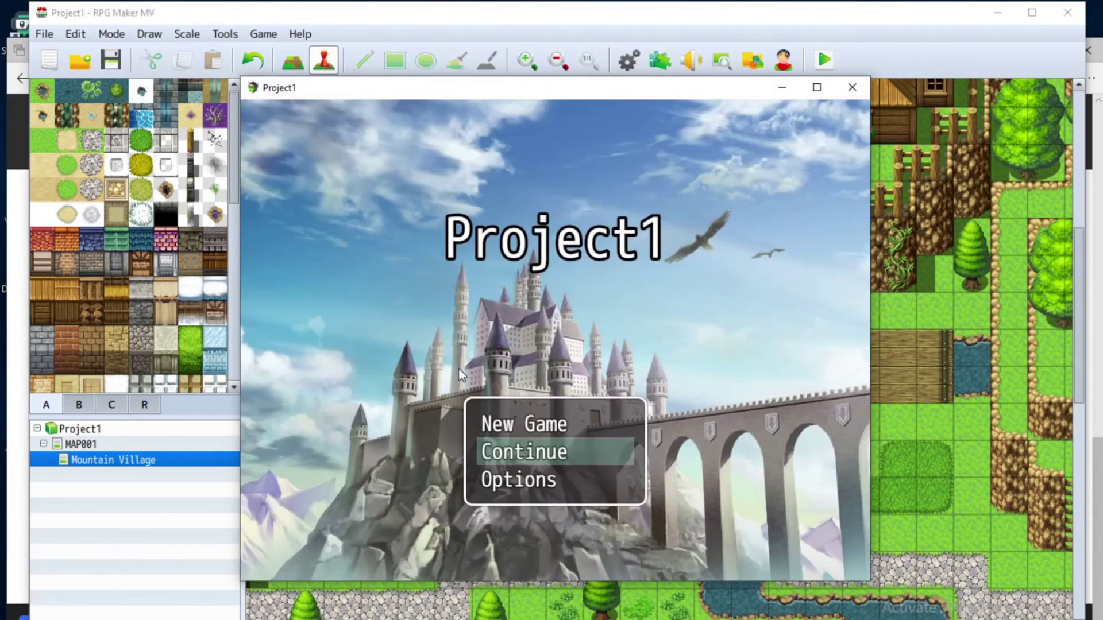
key("Return")
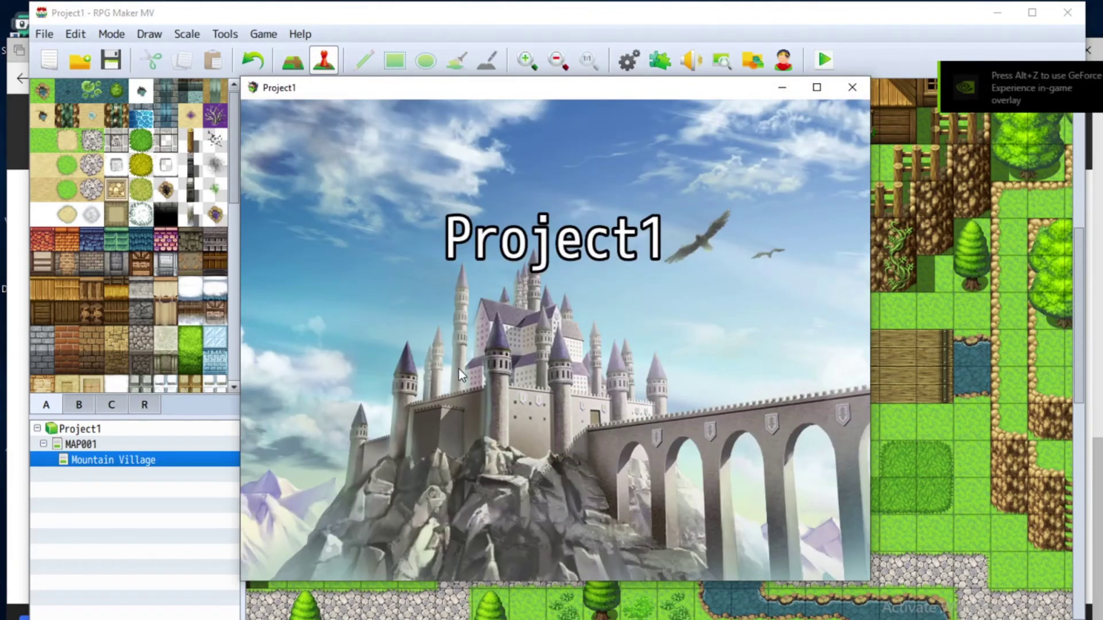
key("Return")
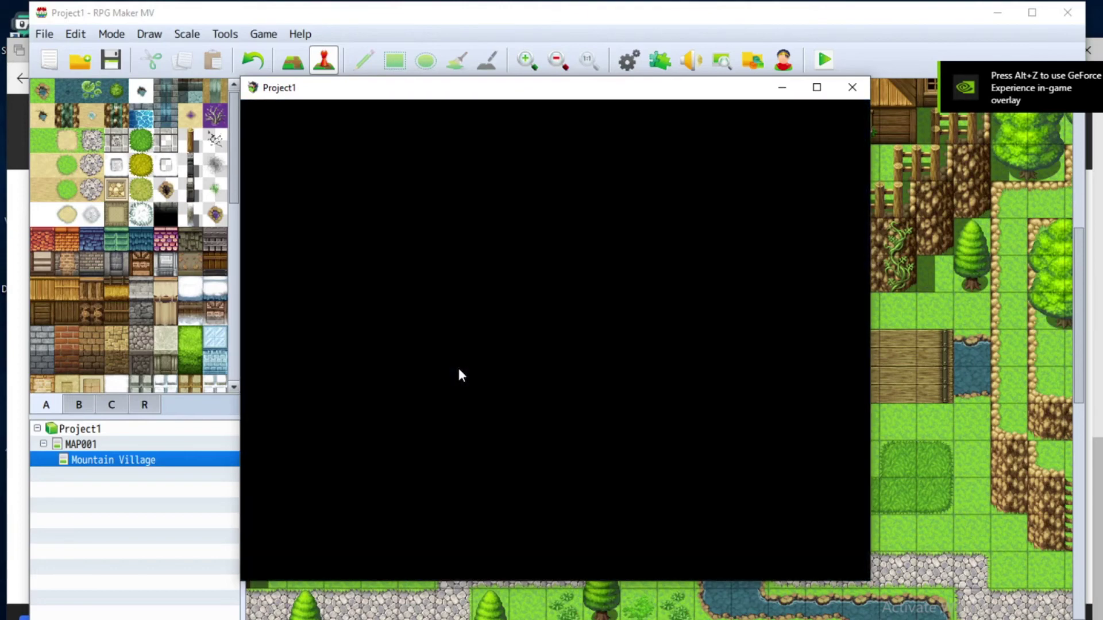
key("shift+Right")
key("shift+Up")
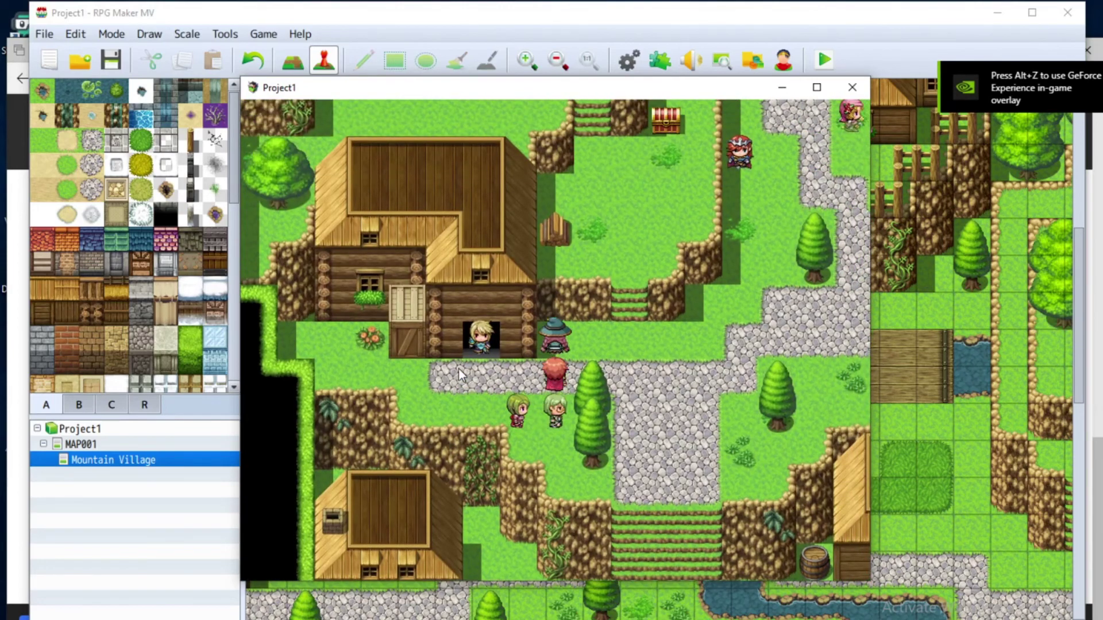
key("shift+Right")
key("shift+Up")
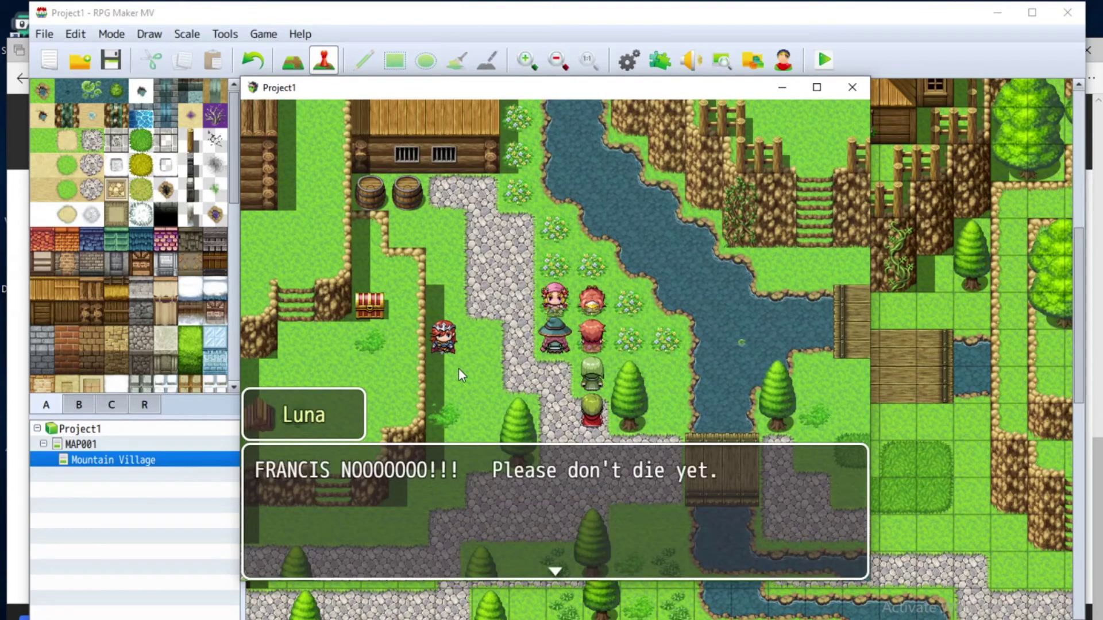
Step: Advance Luna's message to its end and replay it several times to test fast-forwarding
key("Return")
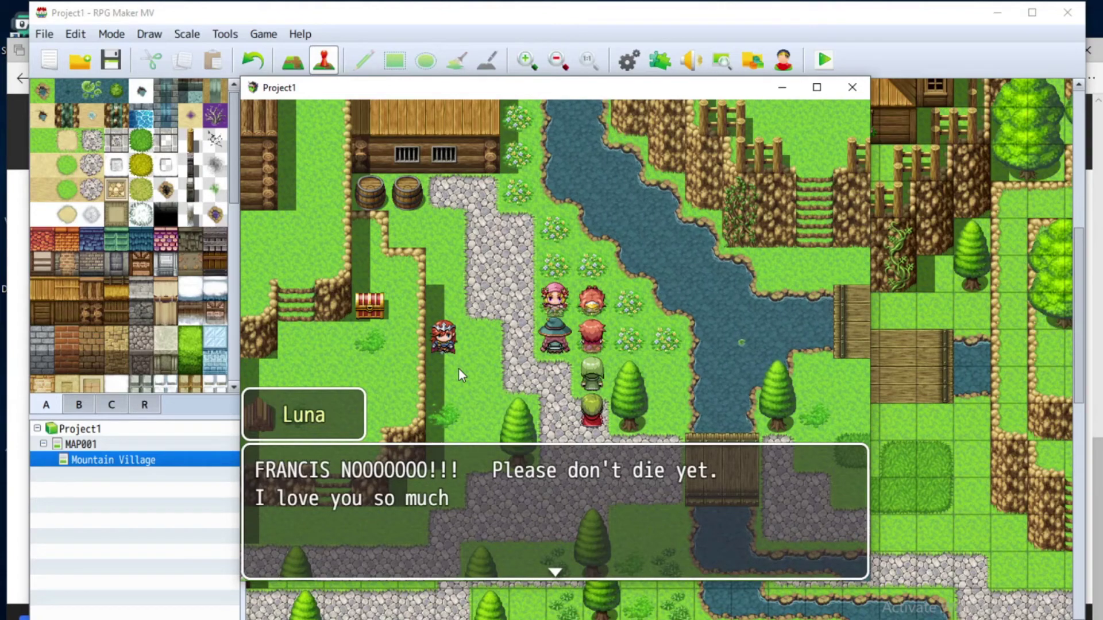
key("Return")
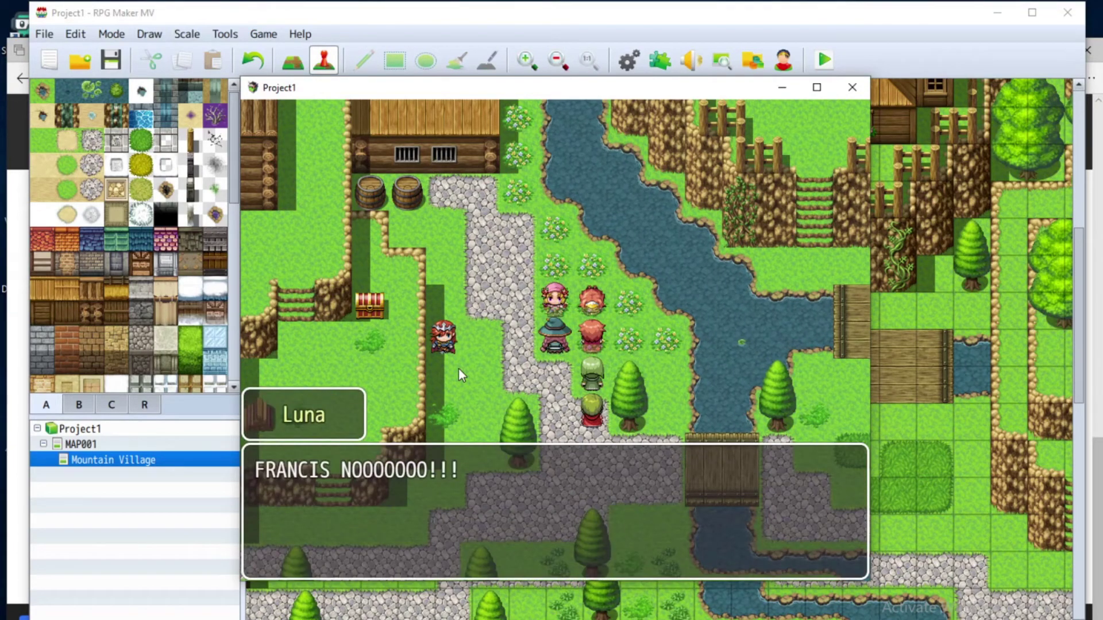
key("Return")
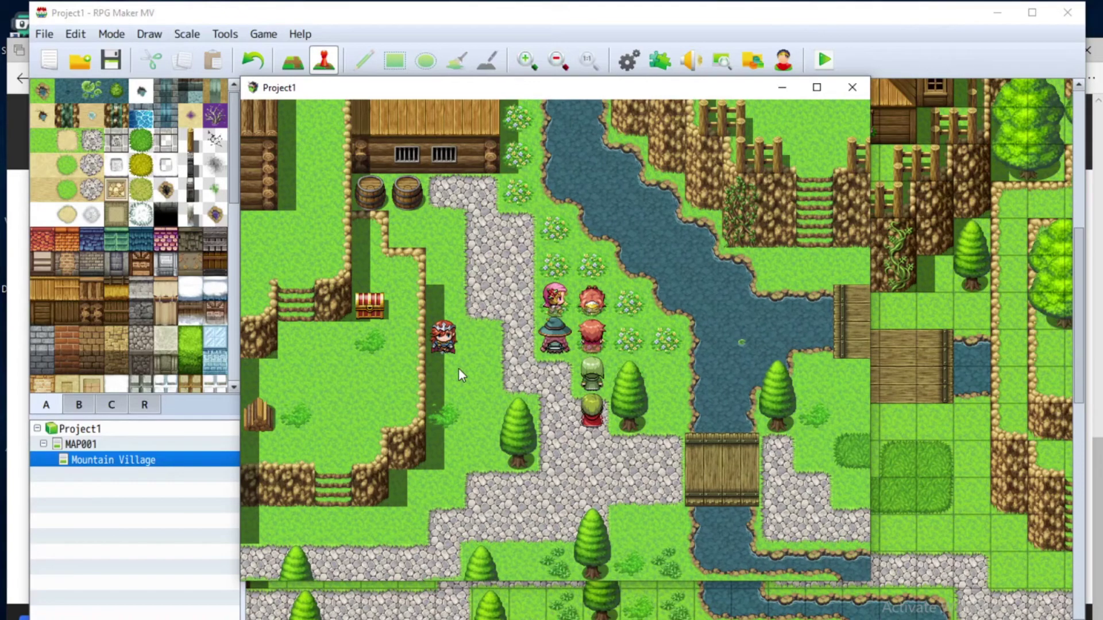
key("Return")
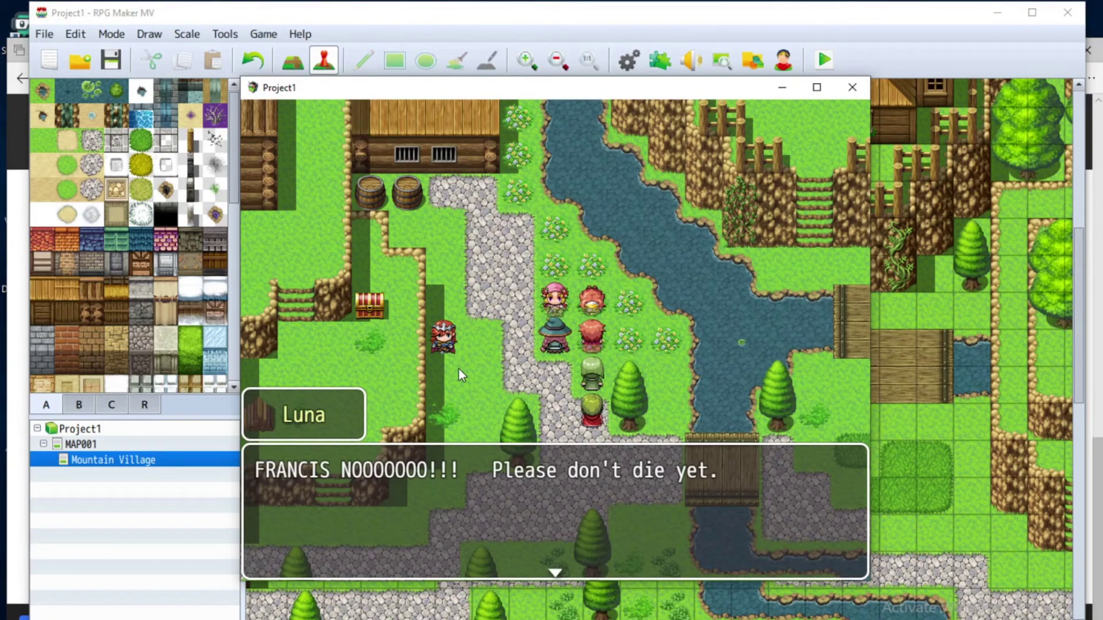
key("Return")
key("Return")
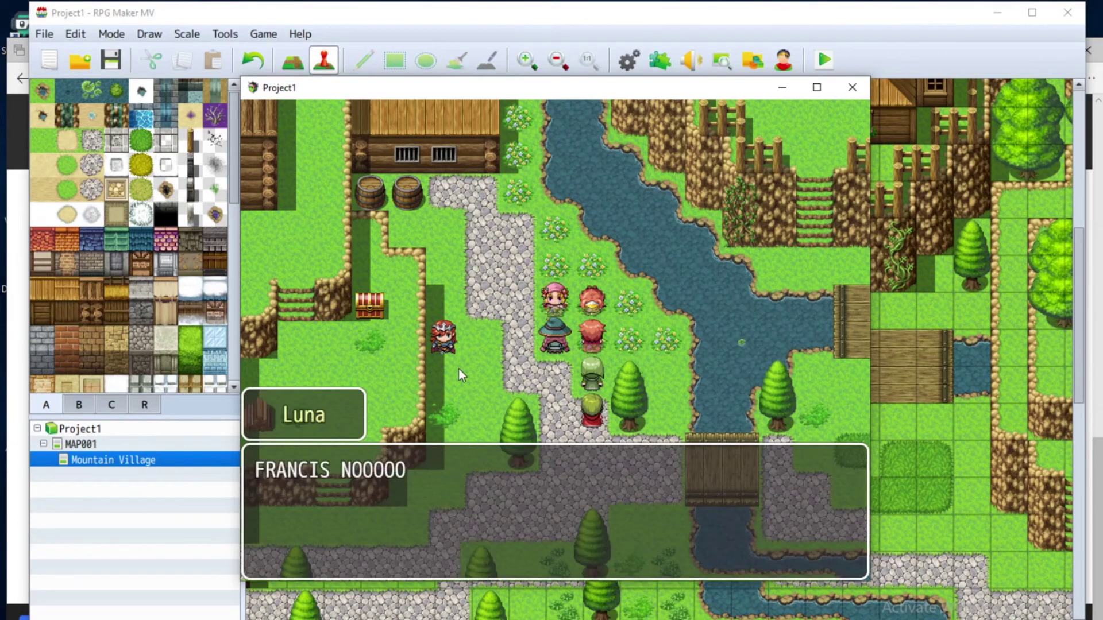
left_click(459, 369)
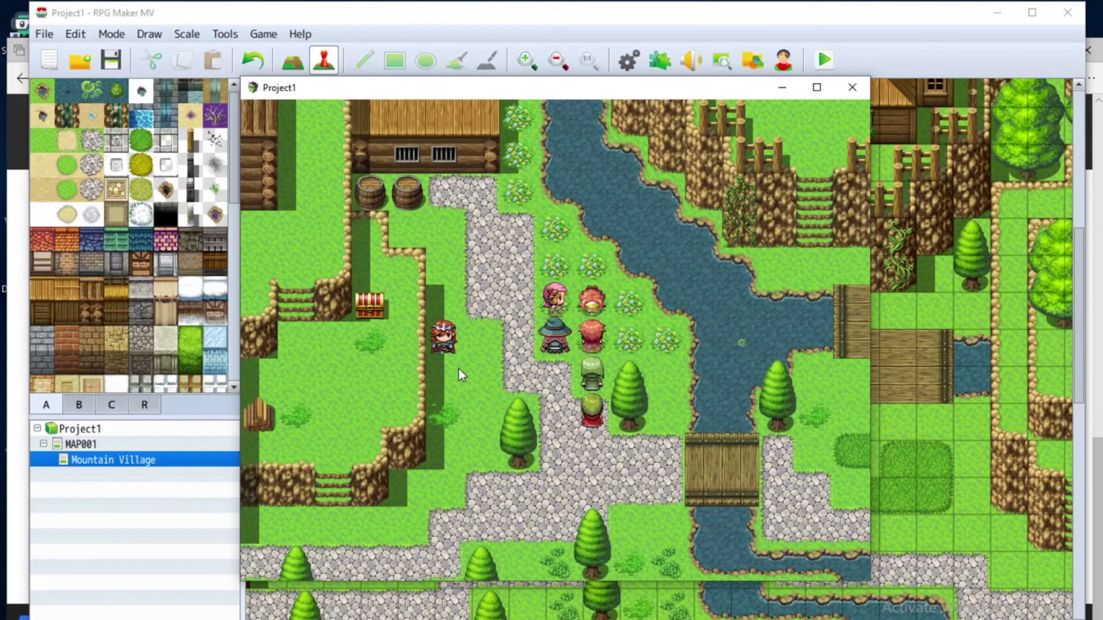
key("Left")
key("Down")
key("Right")
key("Down")
key("Right")
key("Up")
key("Left")
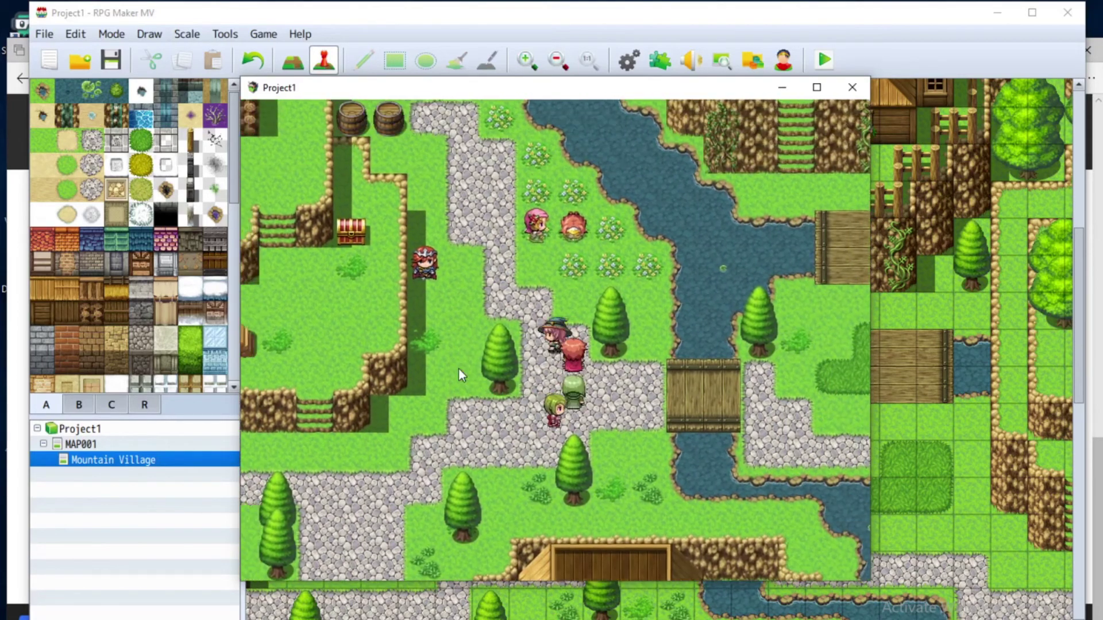
key("Down")
key("Right")
key("Up")
key("Left")
key("Down")
key("Left")
key("Down")
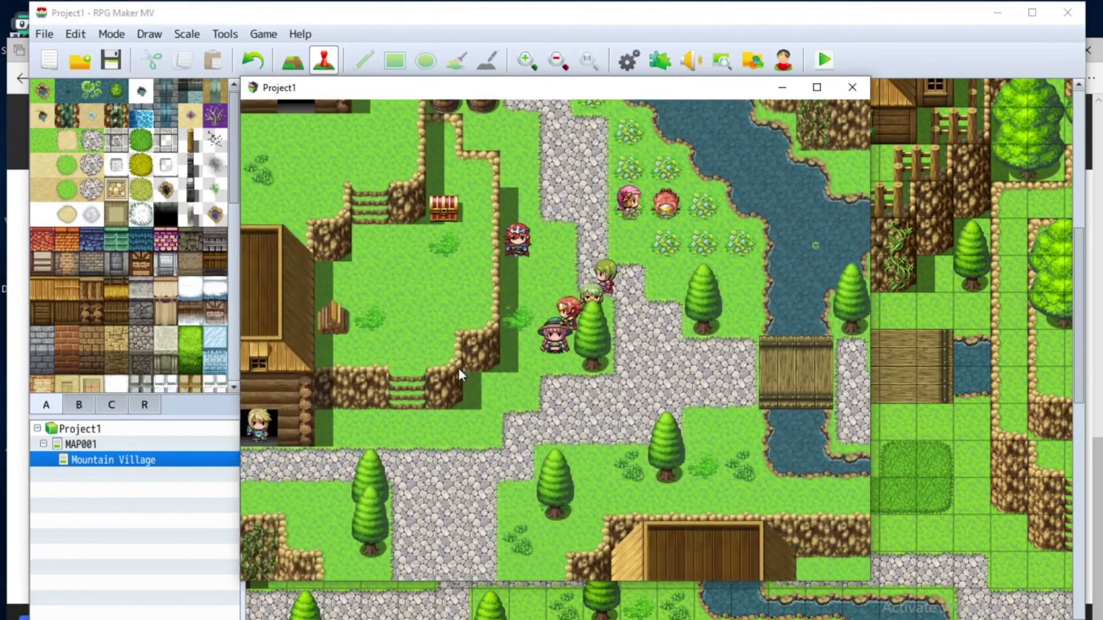
key("Right")
key("Up")
key("Right")
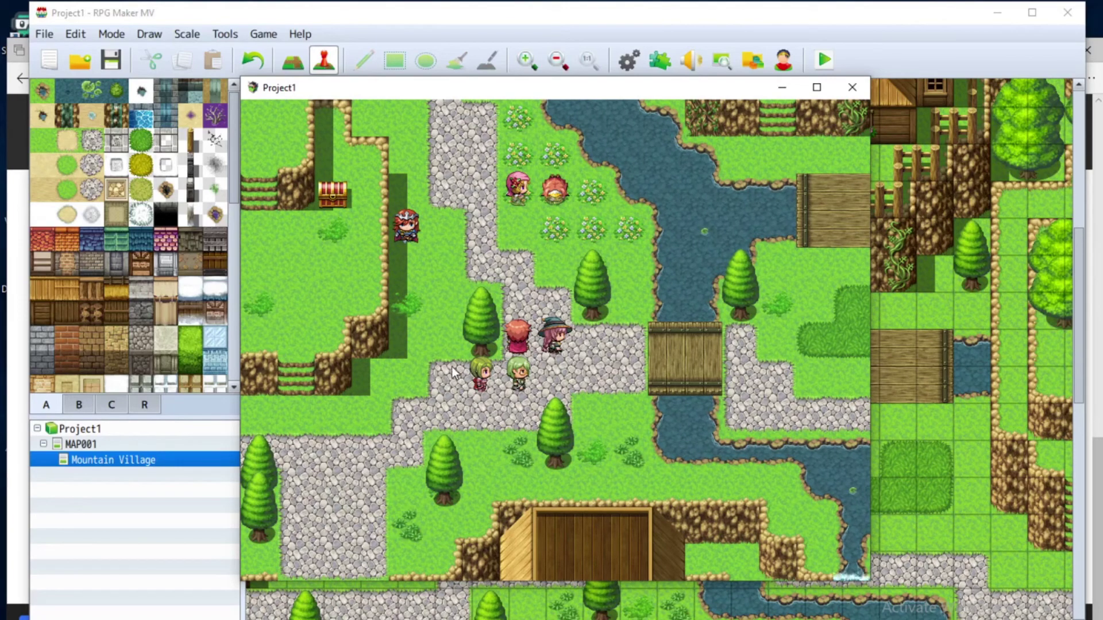
Step: Send the party back to the pink-haired character to start her message once more, and close the playtest
left_click(518, 192)
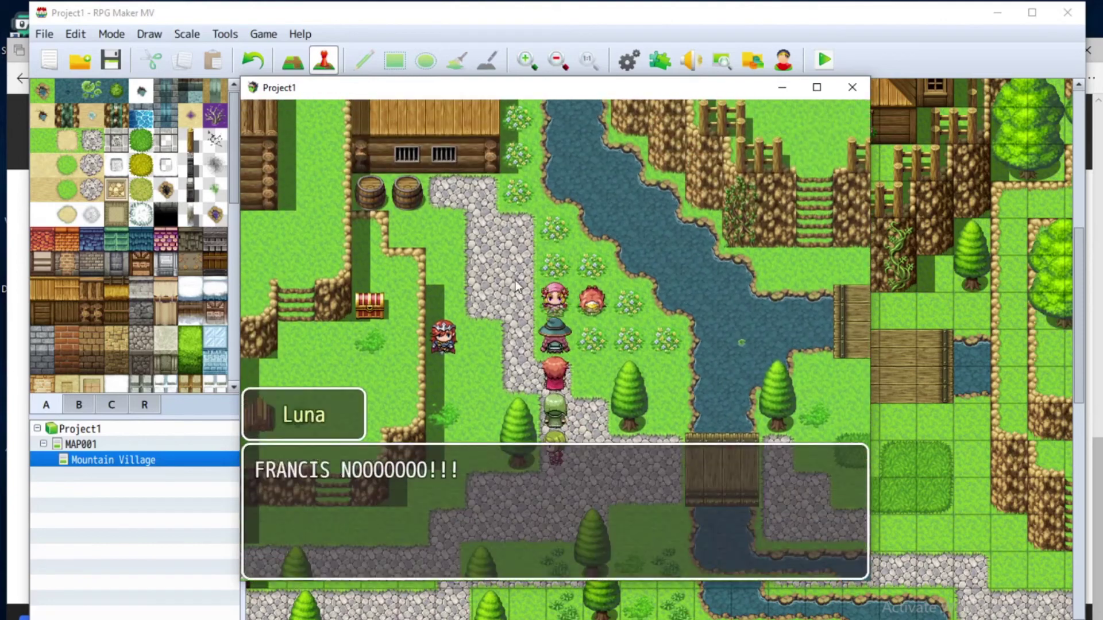
left_click(852, 87)
Step: Insert the plugin command MessageWidth 400 between EnableFastForward and the message in the pink-haired character's event, and accept the event
double_click(550, 345)
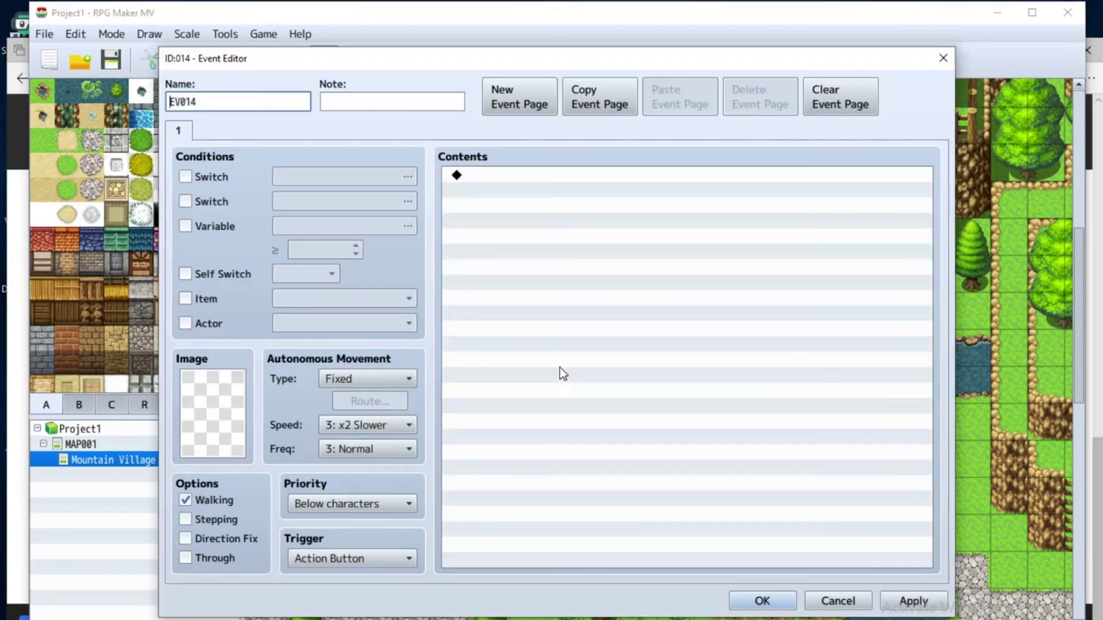
left_click(837, 598)
double_click(565, 346)
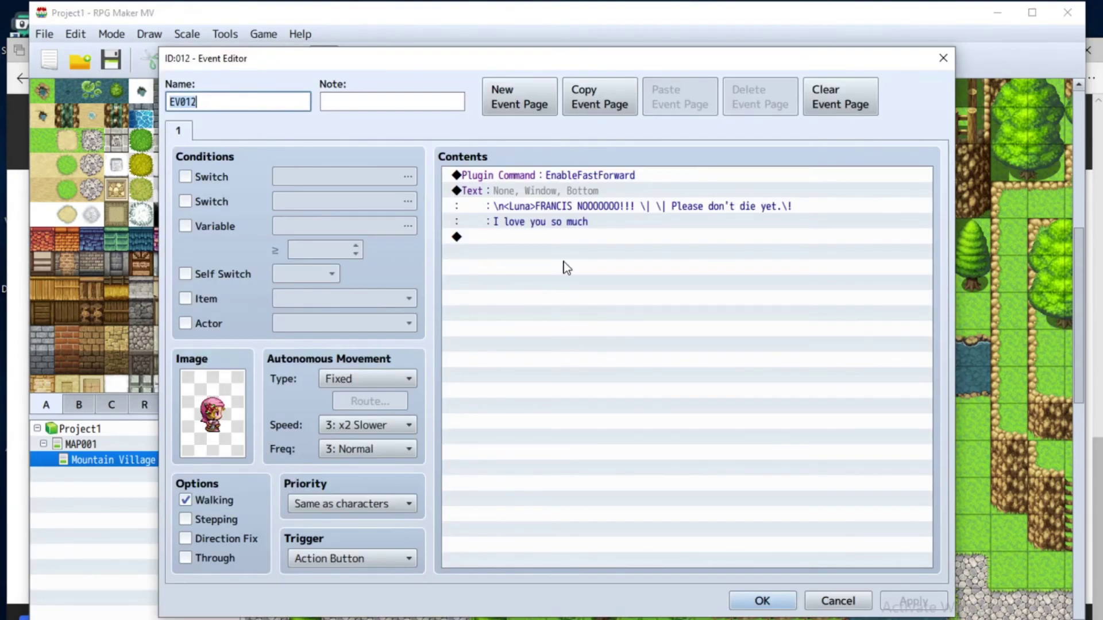
double_click(552, 198)
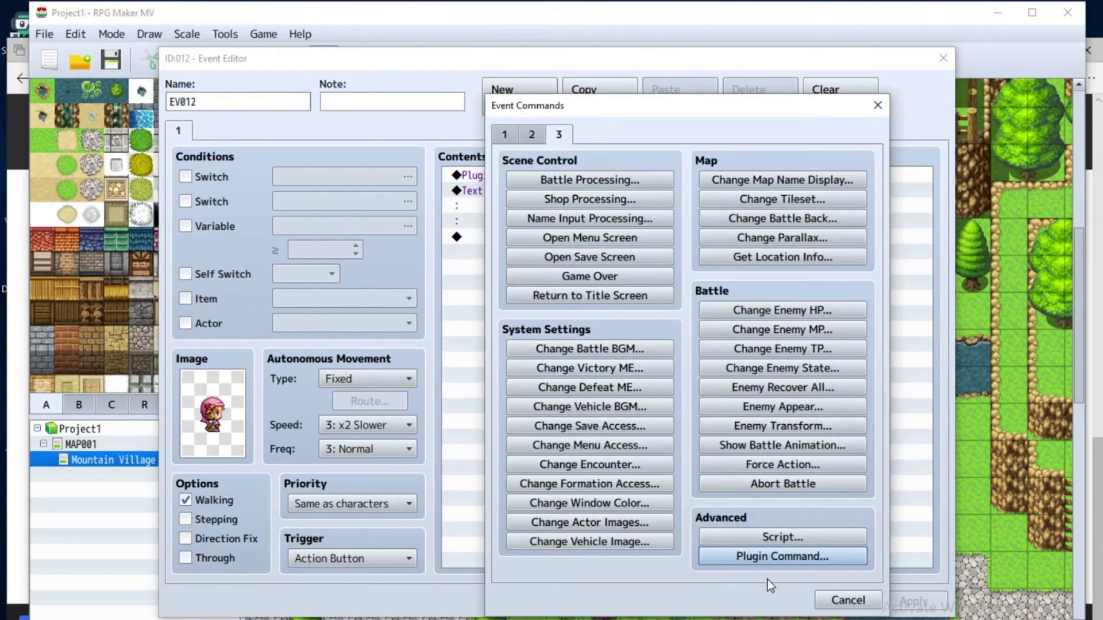
left_click(767, 555)
type("Messa")
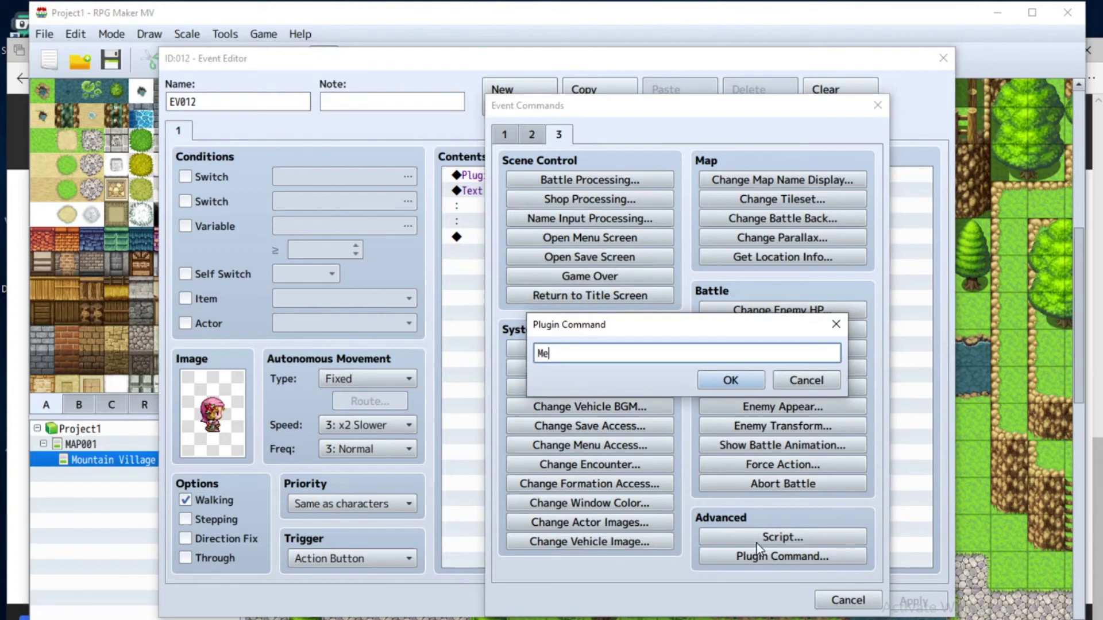
key("BackSpace")
key("BackSpace")
type("sageWidth 3")
type("400")
left_click(725, 378)
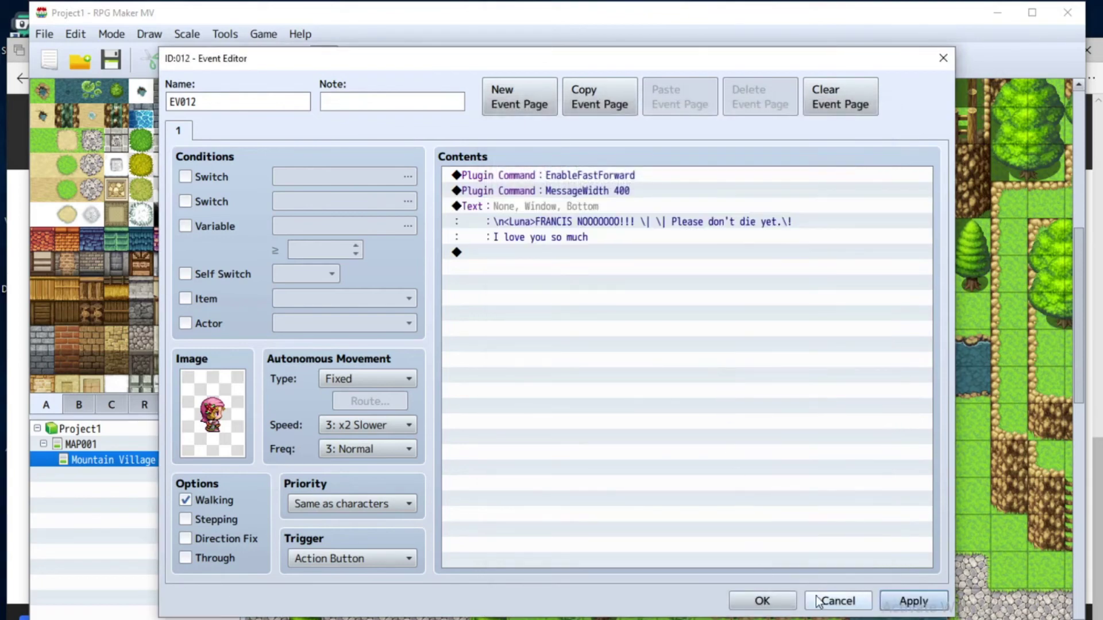
left_click(786, 602)
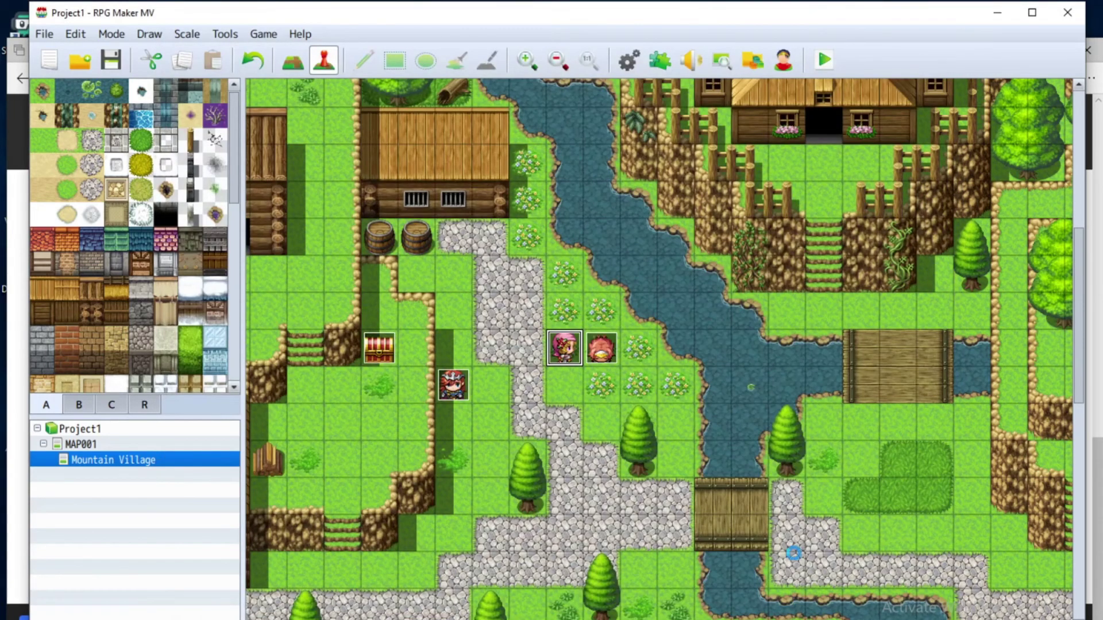
Step: Playtest the game from File 1, view the pink-haired character's message in the narrower window, and close the playtest
left_click(824, 60)
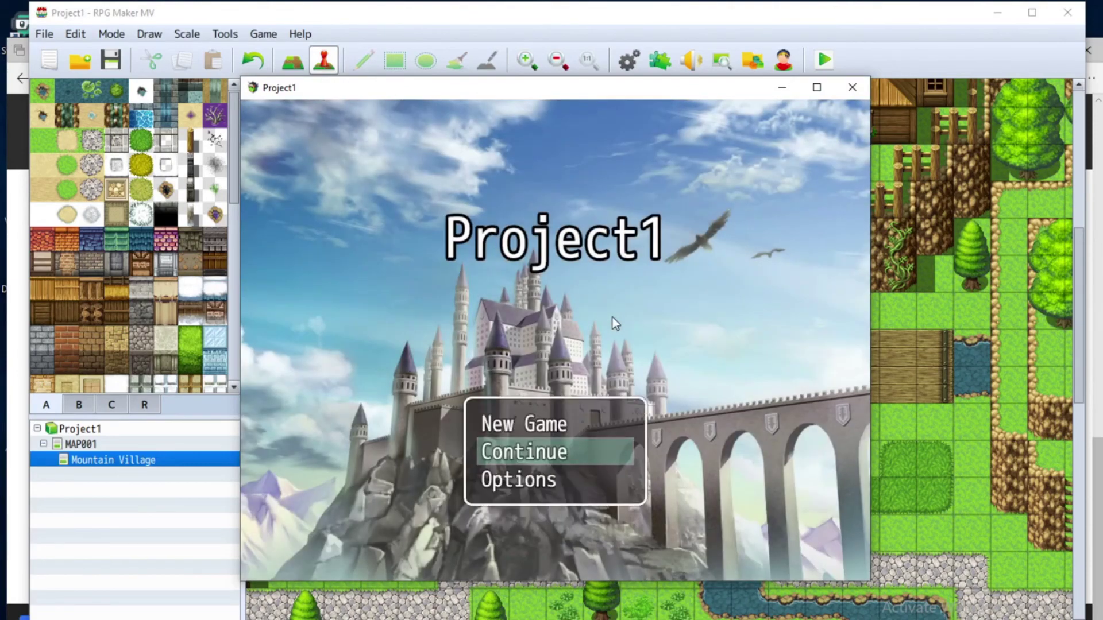
key("Return")
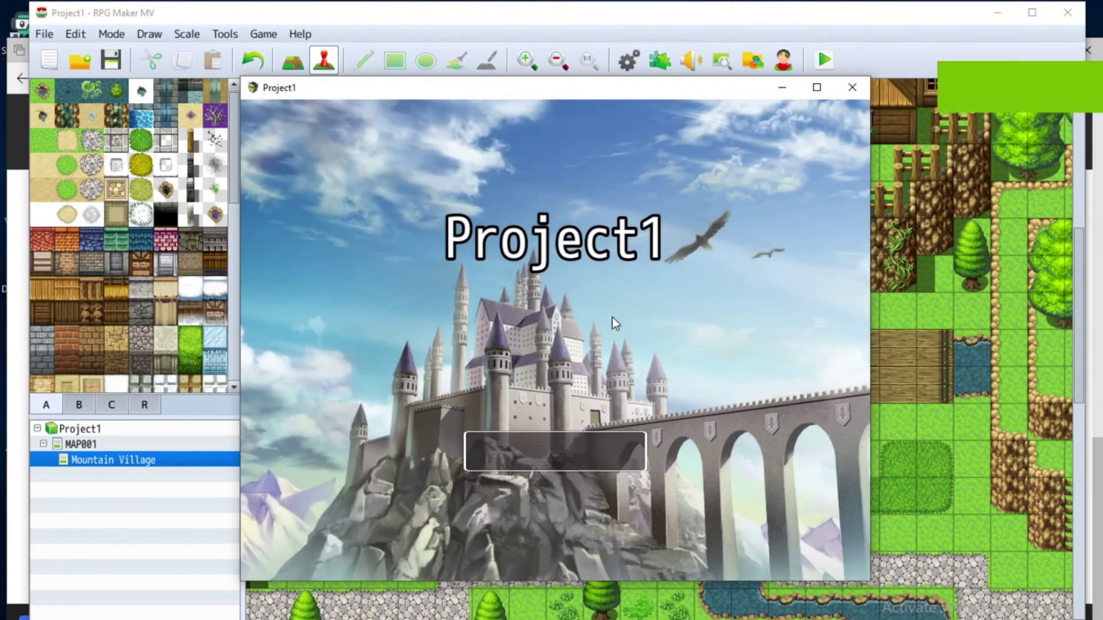
key("Return")
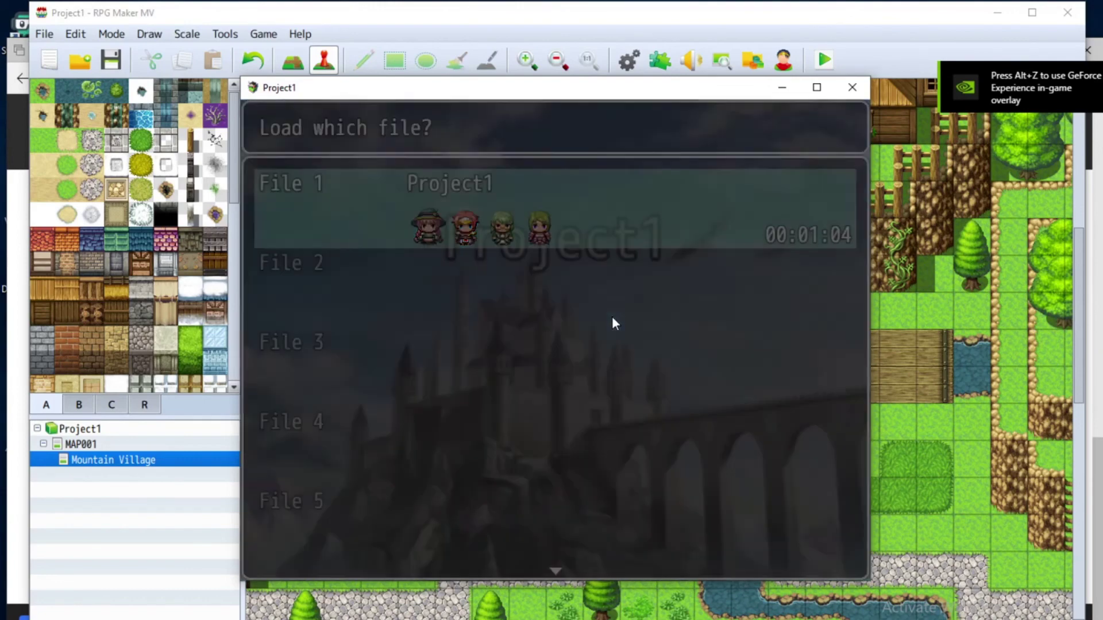
key("Down")
key("Right")
key("Up")
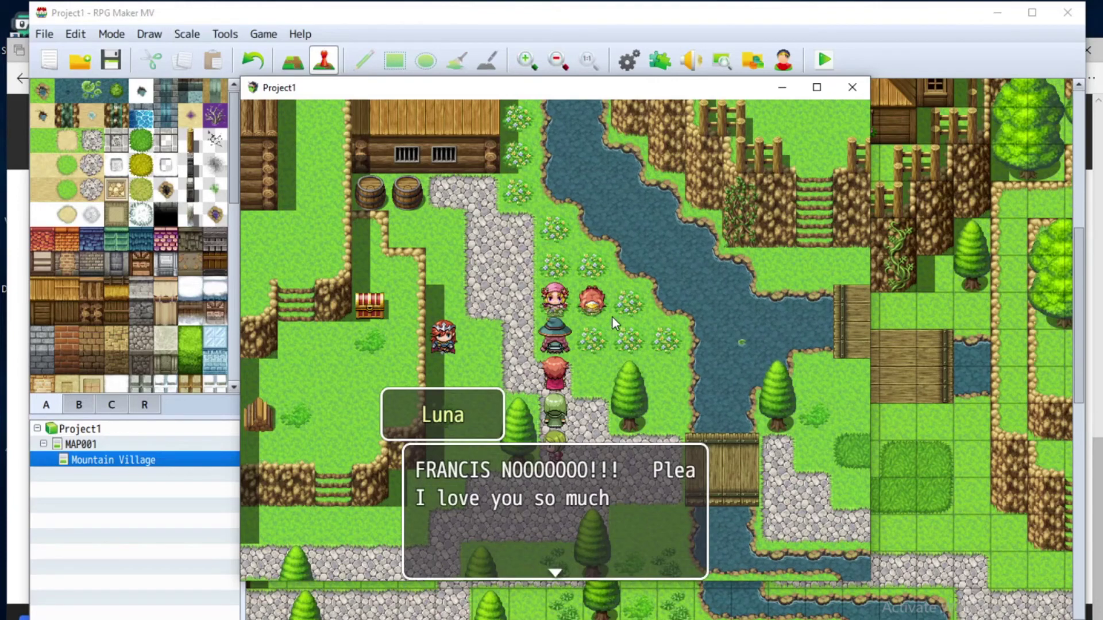
left_click(852, 87)
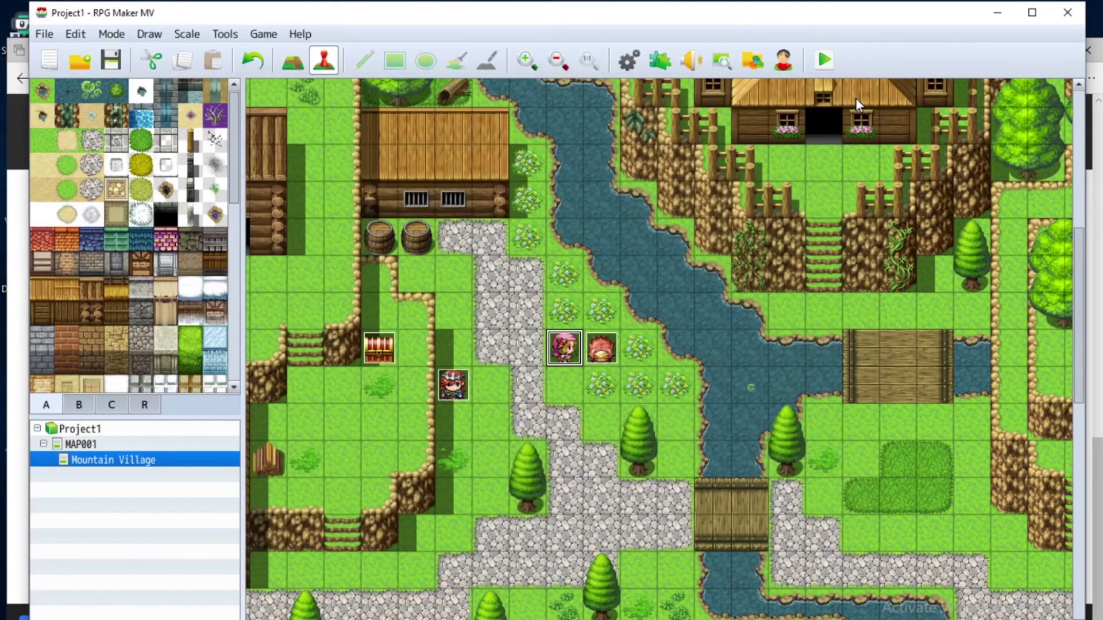
Step: Insert the plugin command EnableWordWrap between MessageWidth 400 and the message in the pink-haired character's event, and accept the event
double_click(574, 361)
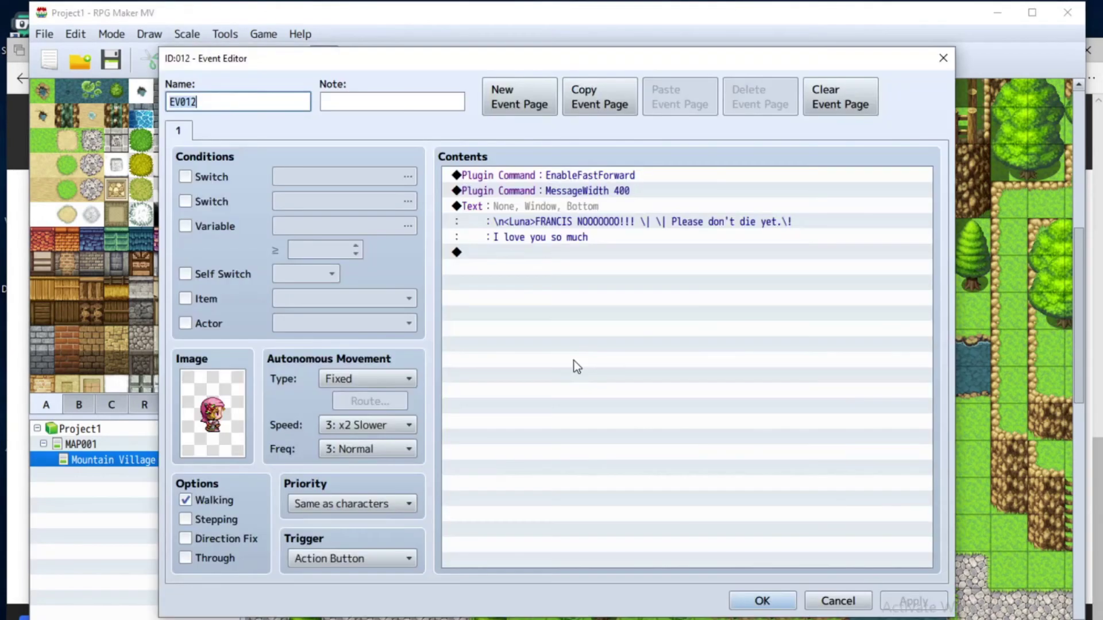
left_click(533, 212)
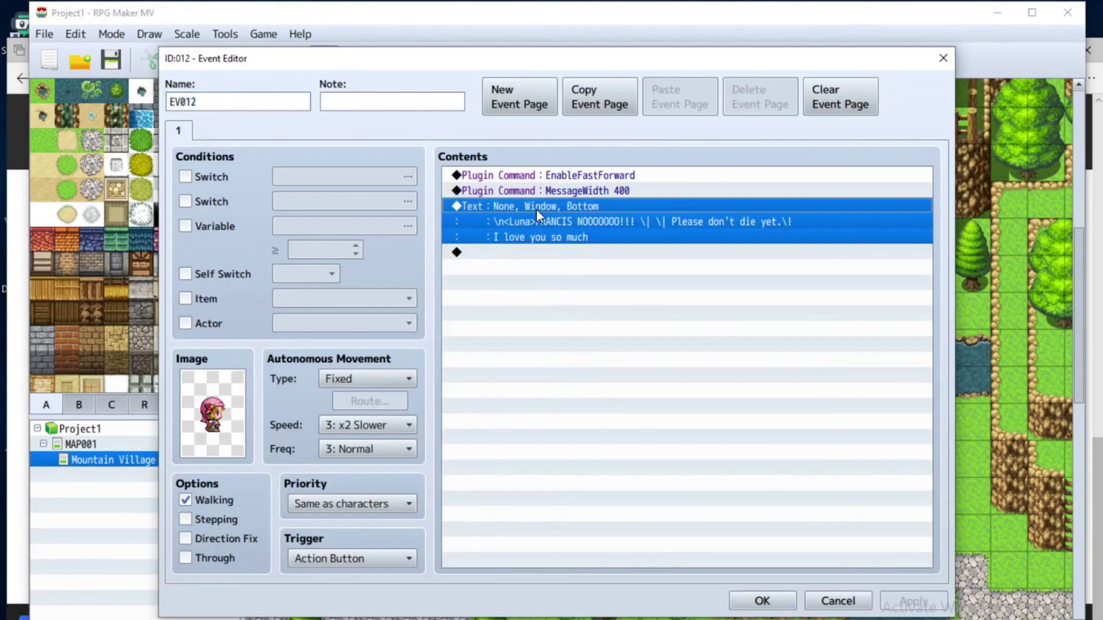
key("Insert")
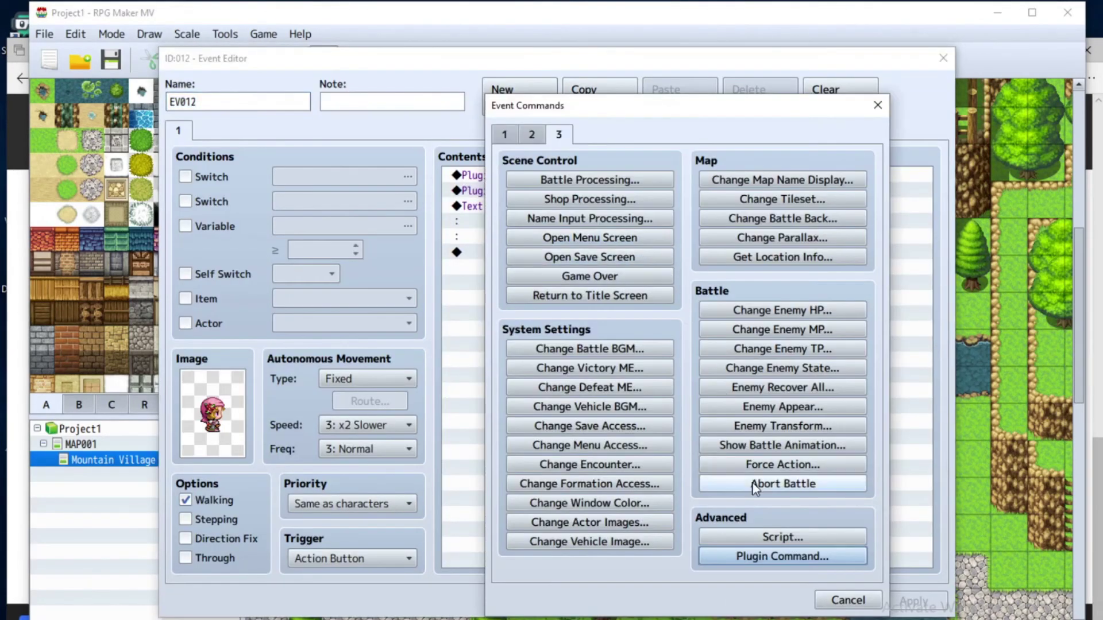
left_click(773, 557)
type("E")
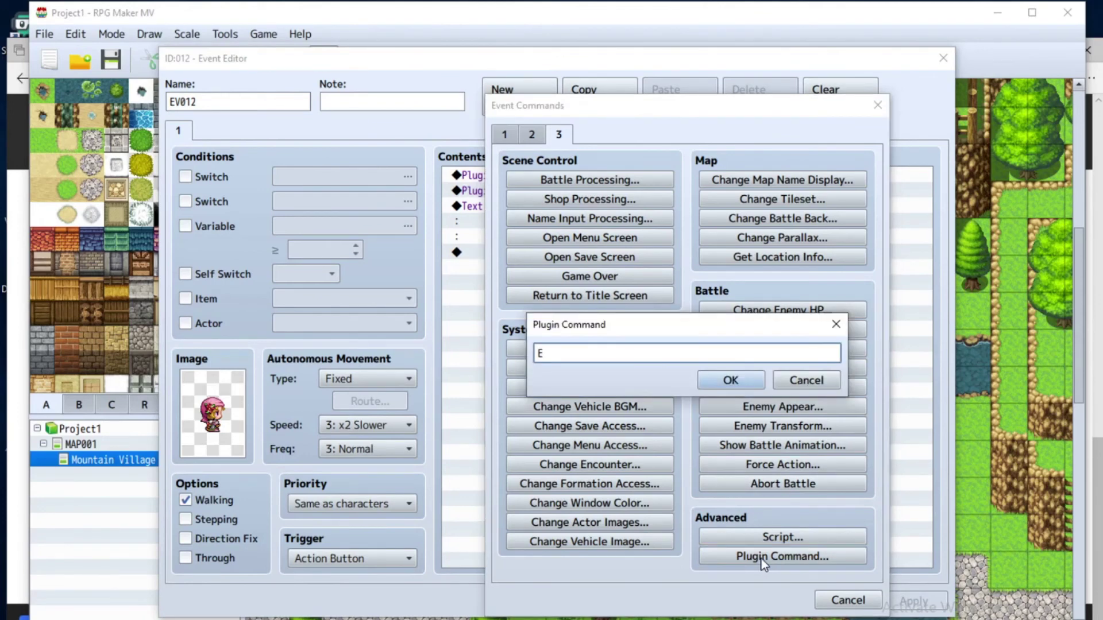
type("nableWordWraop")
key("BackSpace")
key("BackSpace")
type("p")
left_click(715, 380)
left_click(914, 601)
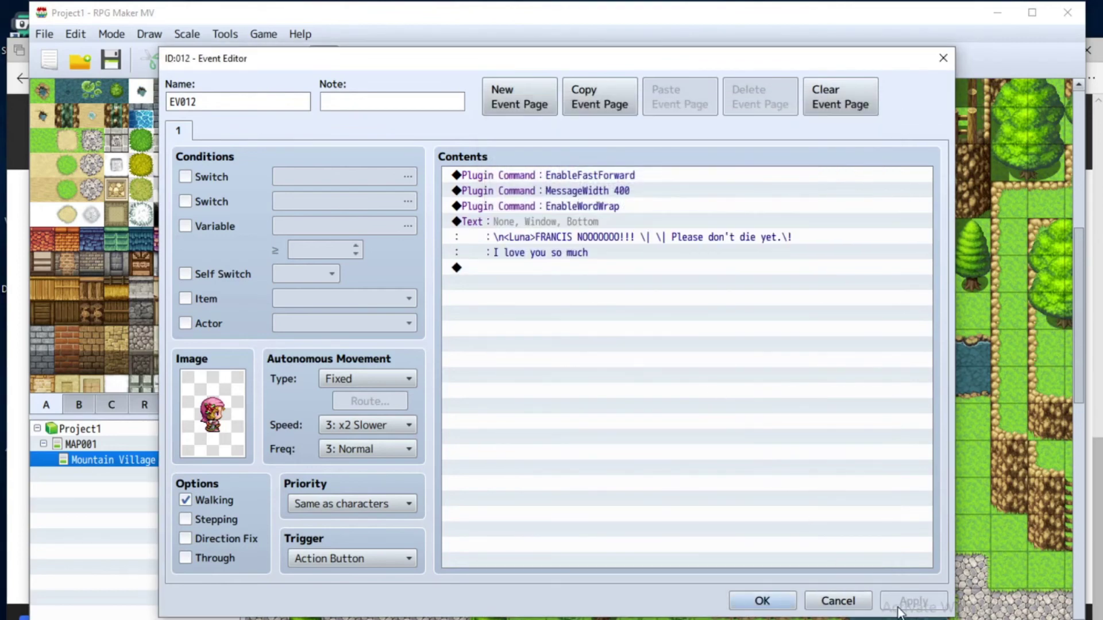
left_click(762, 600)
Step: Save the project changes, start a playtest and load the saved game from File 1
left_click(826, 62)
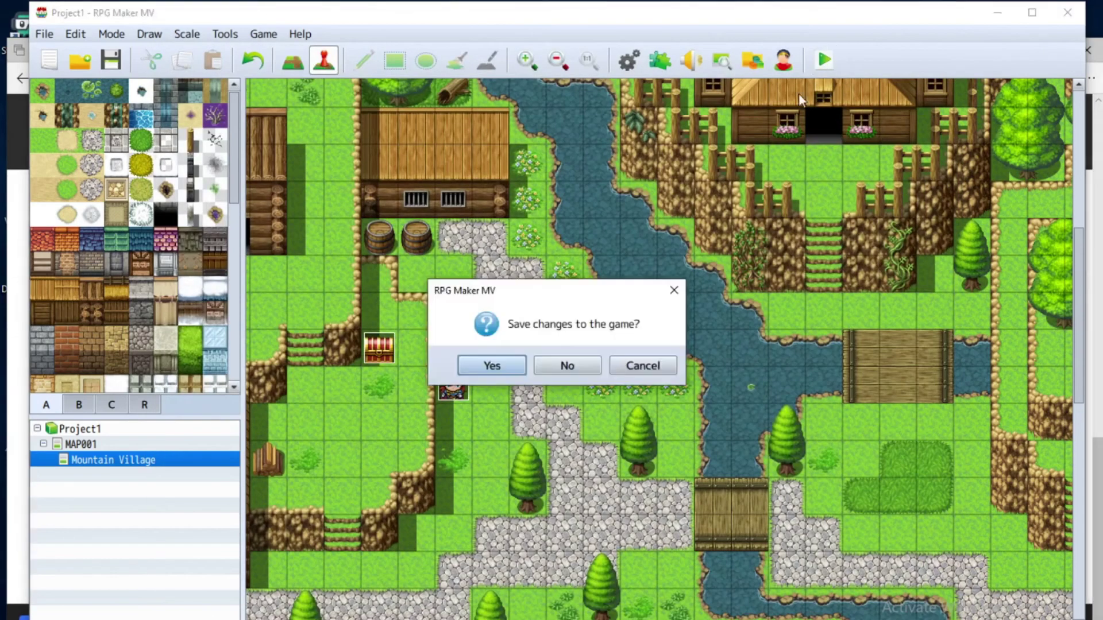
left_click(503, 363)
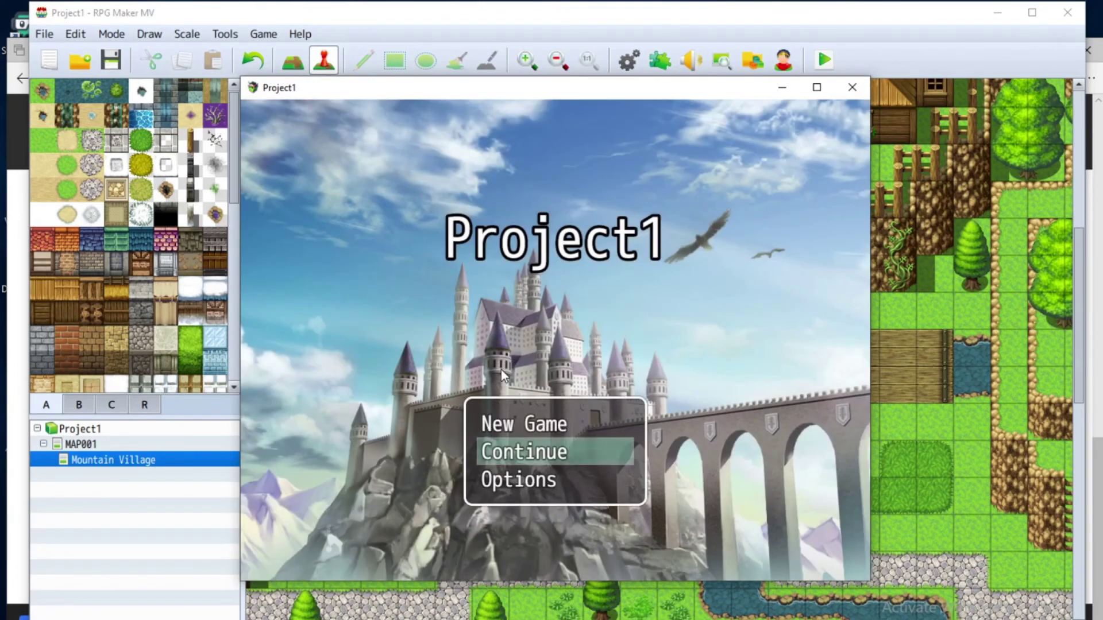
key("Return")
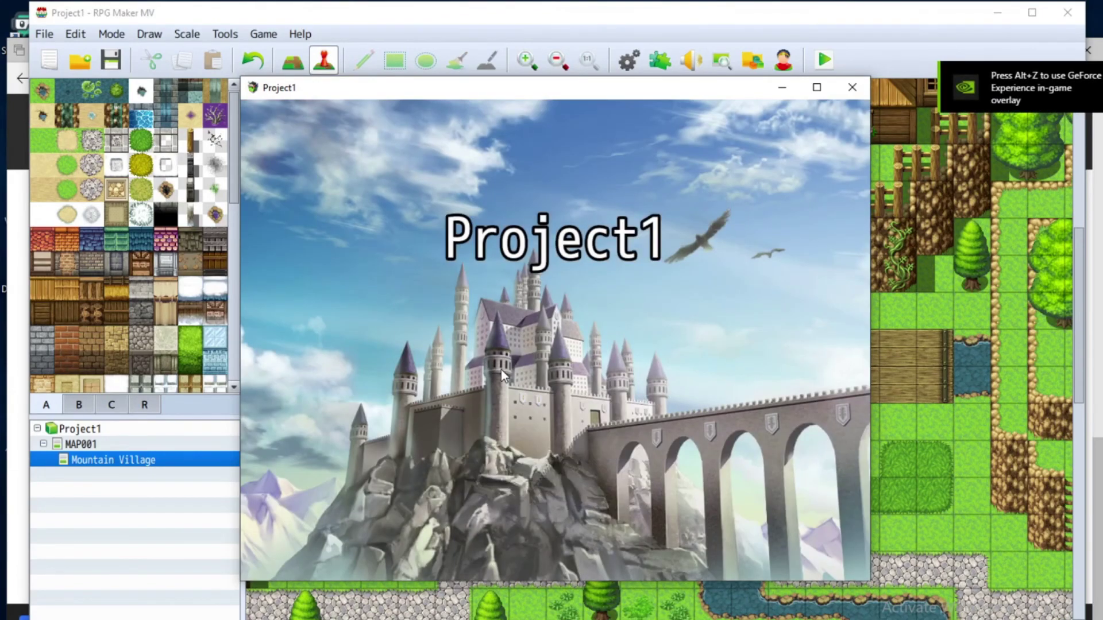
key("Return")
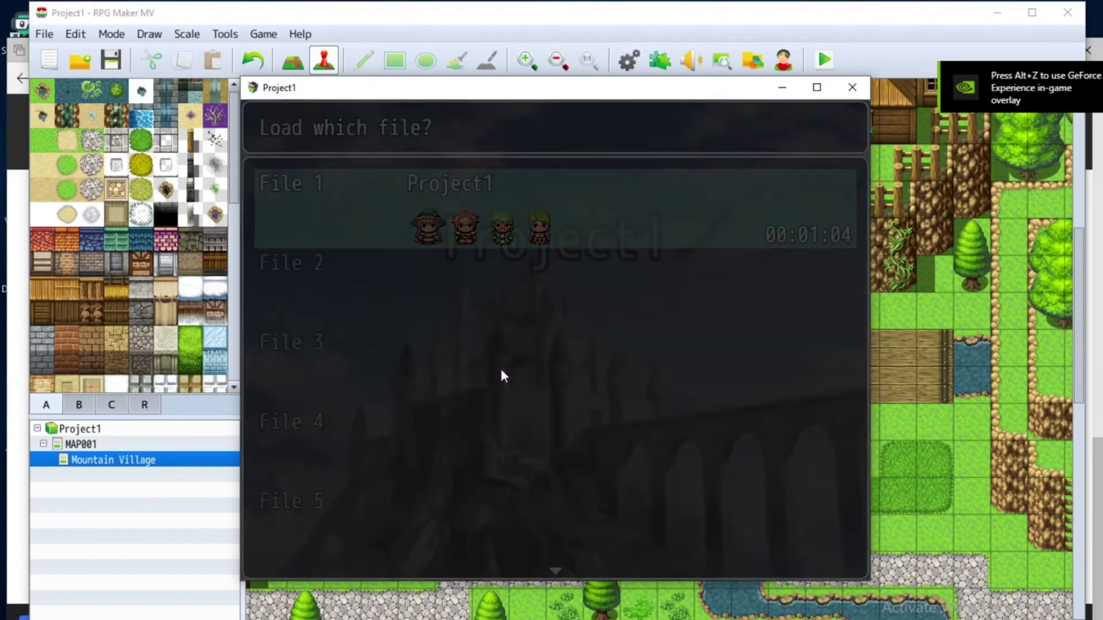
Step: Walk the party to the pink-haired character, play her message through to check the word wrap, and close the playtest
key("Down")
key("Right")
key("Up")
key("Right")
key("Up")
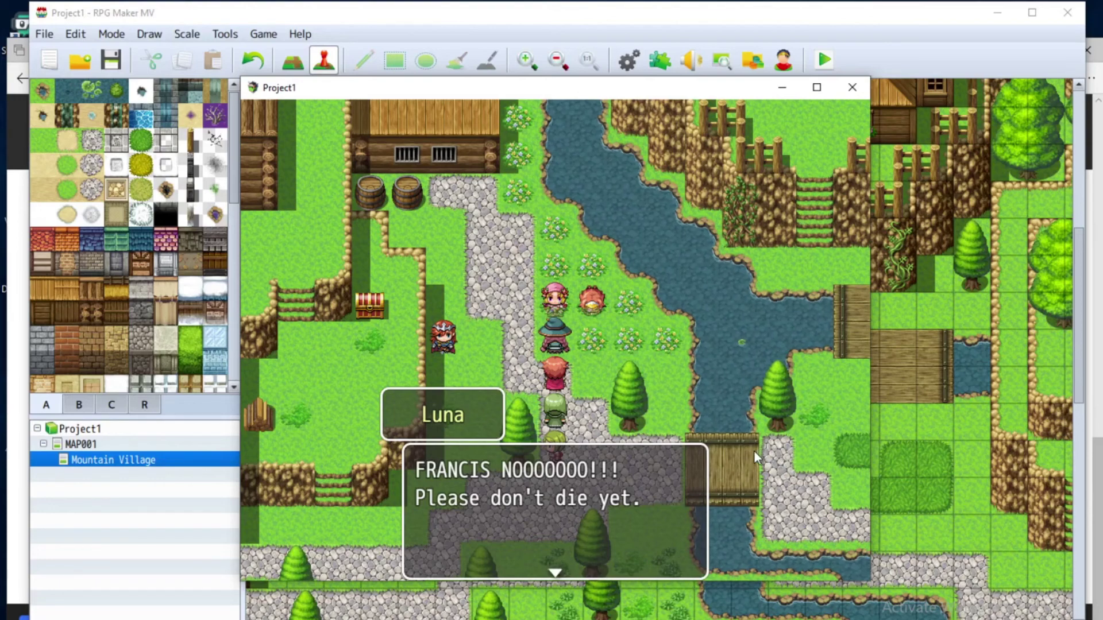
key("Return")
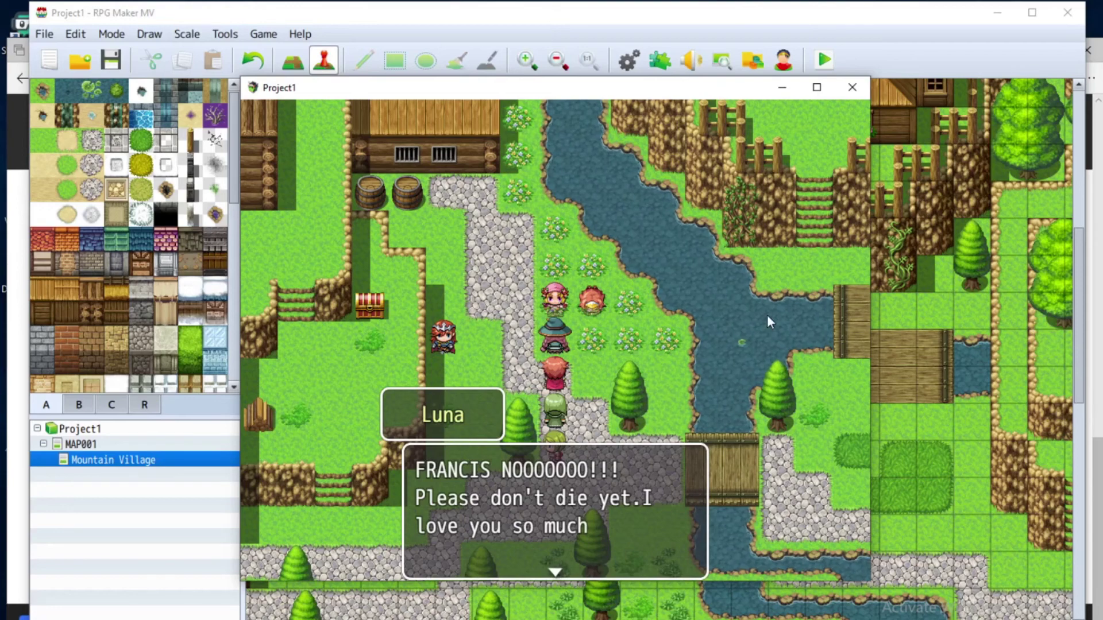
left_click(845, 90)
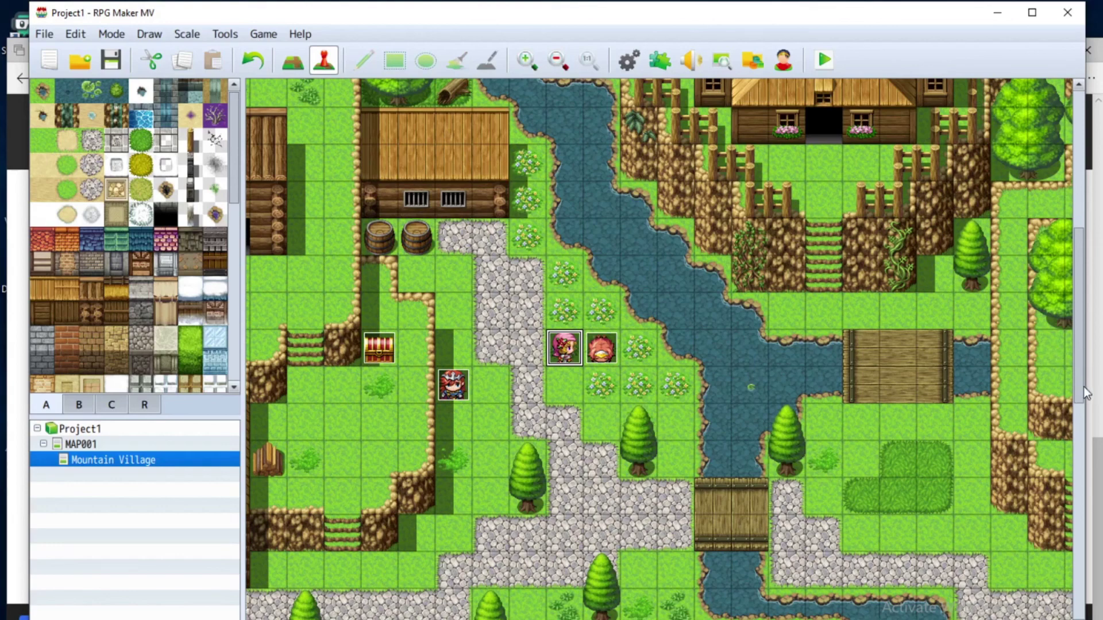
Step: Switch to the browser and review the Color Code Database page, including its example screenshot, usage steps, color chart and code table
left_click(1097, 354)
scroll(1050, 348, "up", 7)
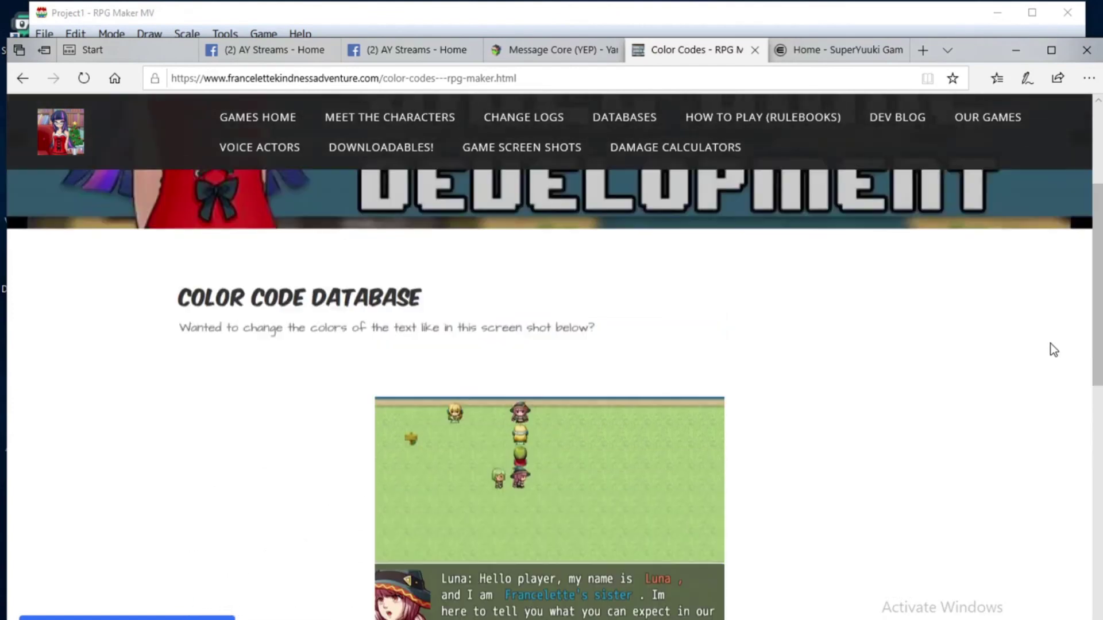
scroll(1048, 347, "up", 1)
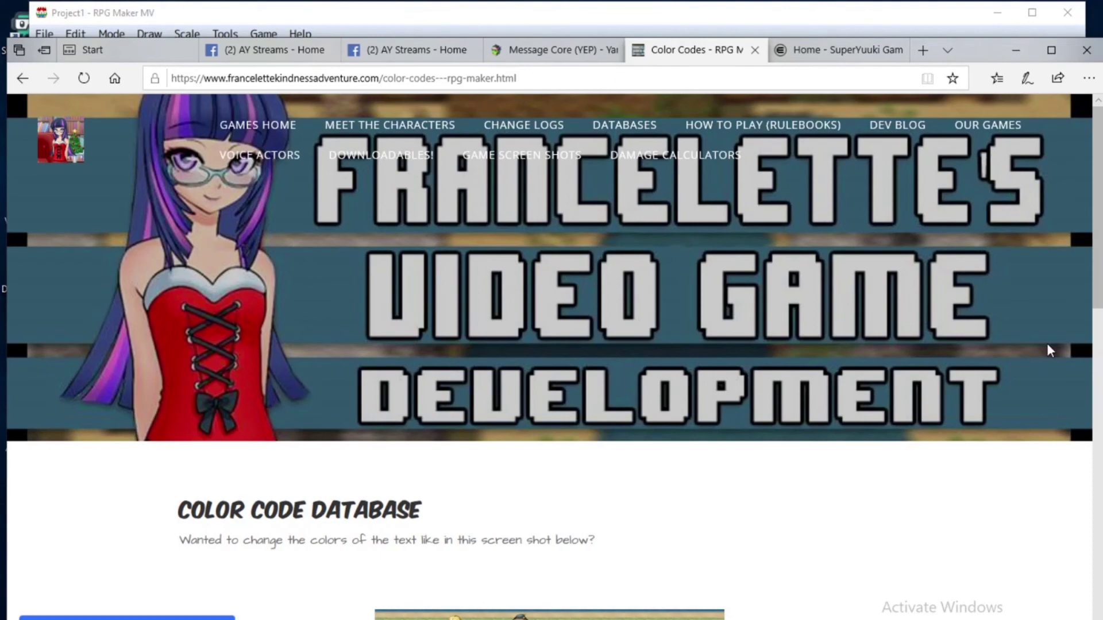
scroll(1045, 367, "down", 3)
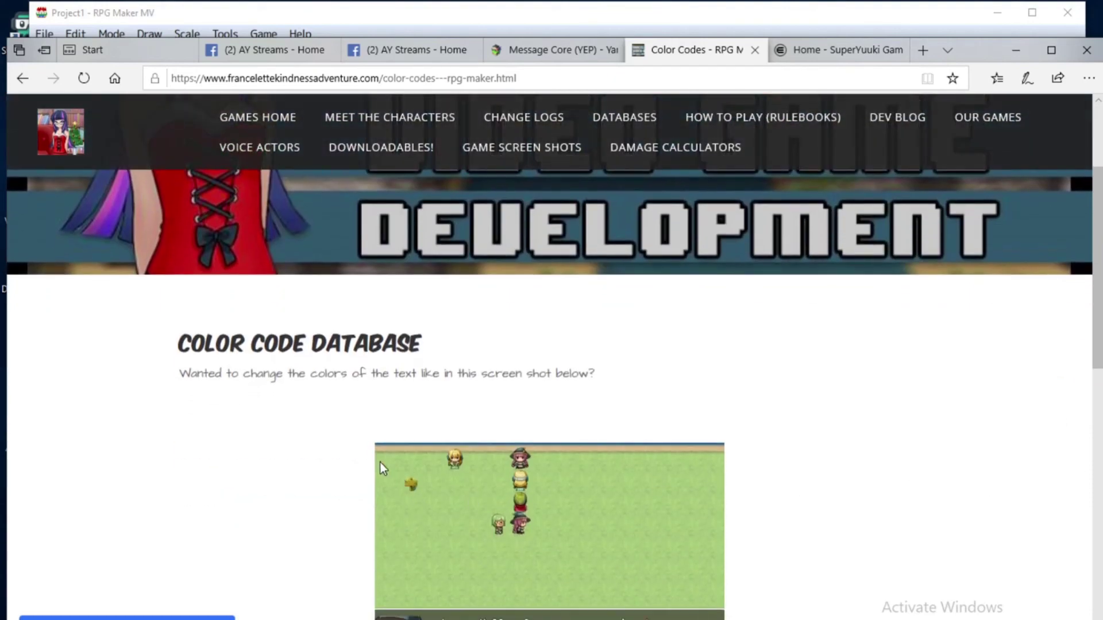
scroll(390, 368, "down", 5)
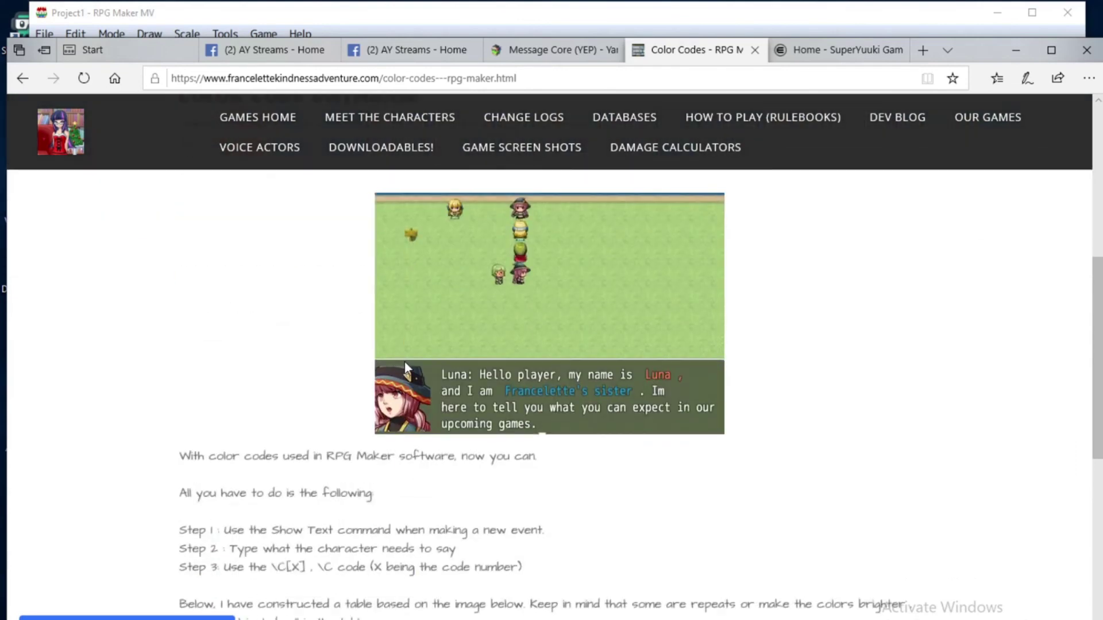
scroll(404, 362, "up", 2)
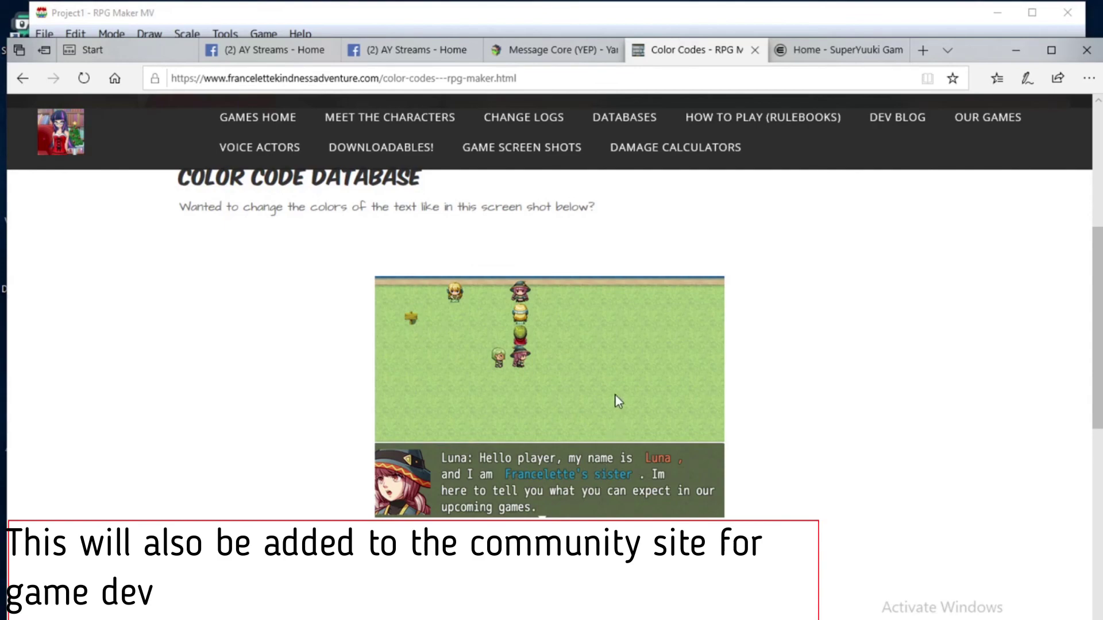
scroll(608, 411, "down", 5)
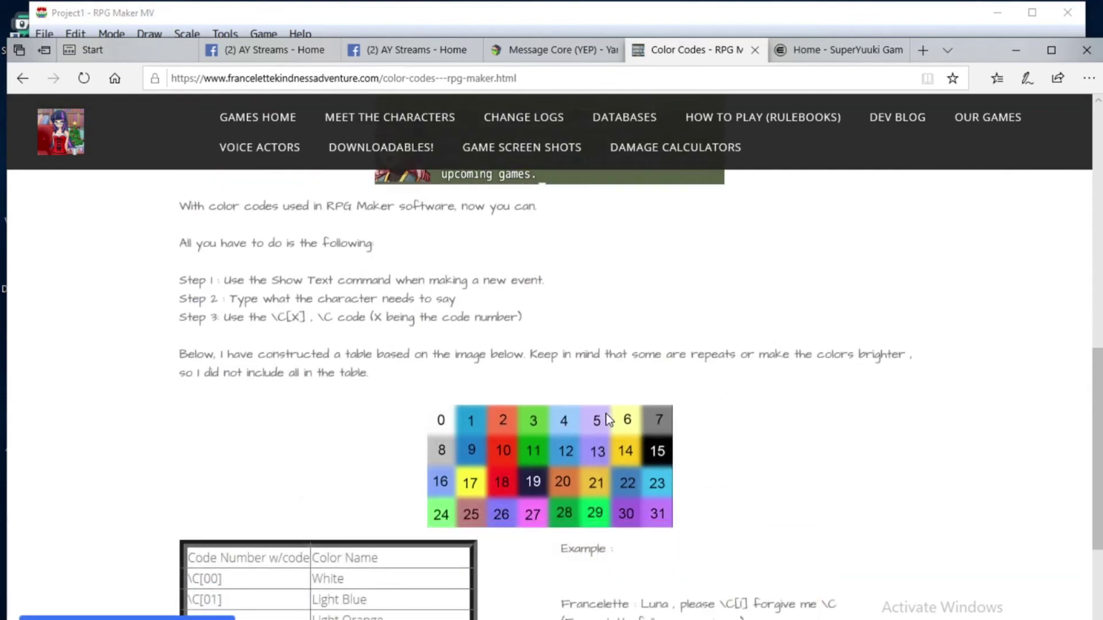
scroll(583, 412, "down", 3)
scroll(580, 405, "up", 2)
scroll(577, 397, "down", 1)
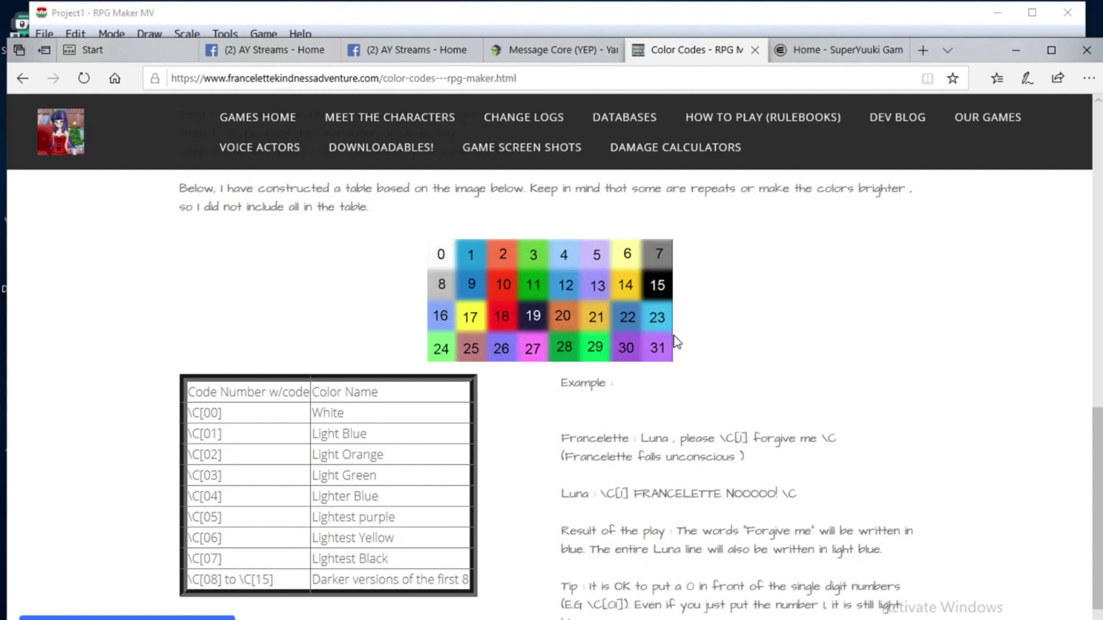
Step: Open the SuperYuuki GameDev home page and look over its navigation, news post, forum news and calendar
left_click(825, 47)
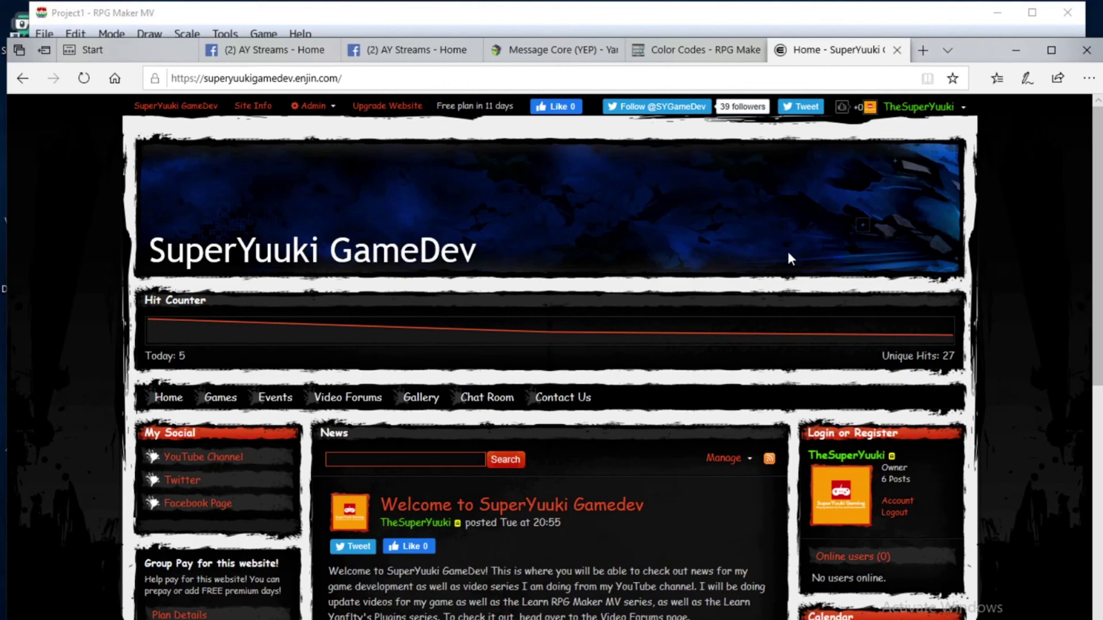
scroll(790, 251, "down", 8)
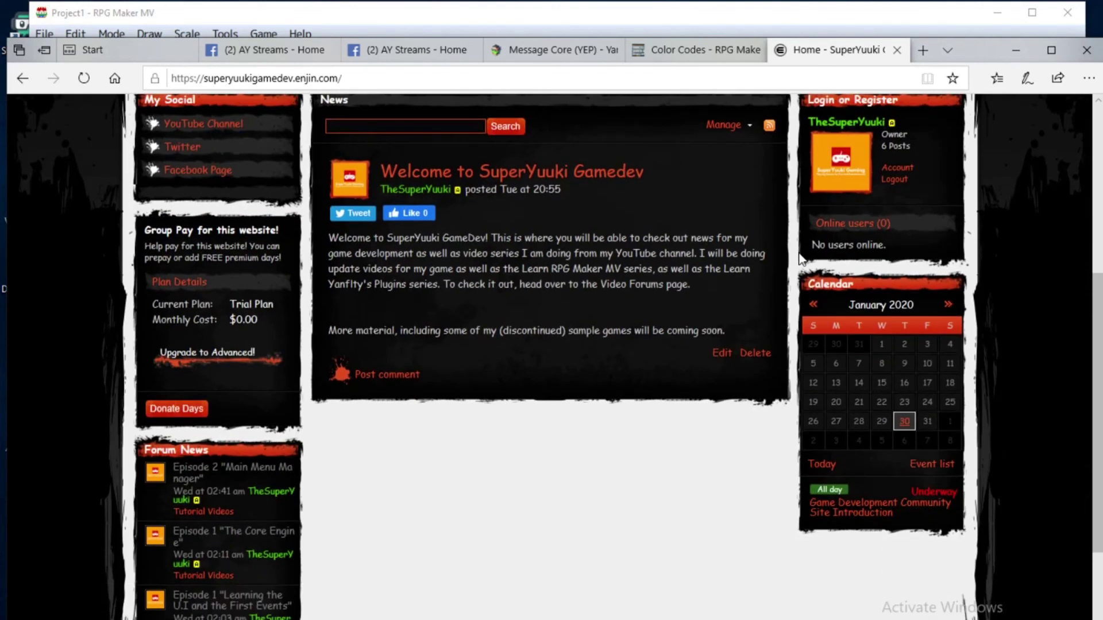
scroll(791, 273, "up", 8)
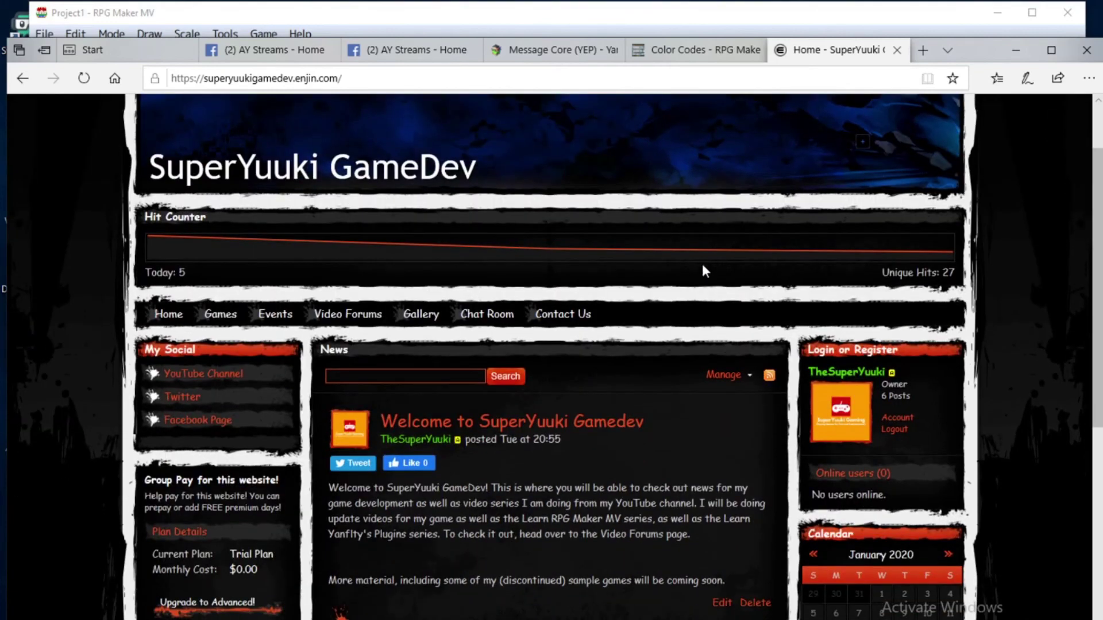
scroll(577, 440, "down", 4)
scroll(588, 422, "up", 3)
scroll(587, 422, "down", 3)
scroll(580, 429, "up", 6)
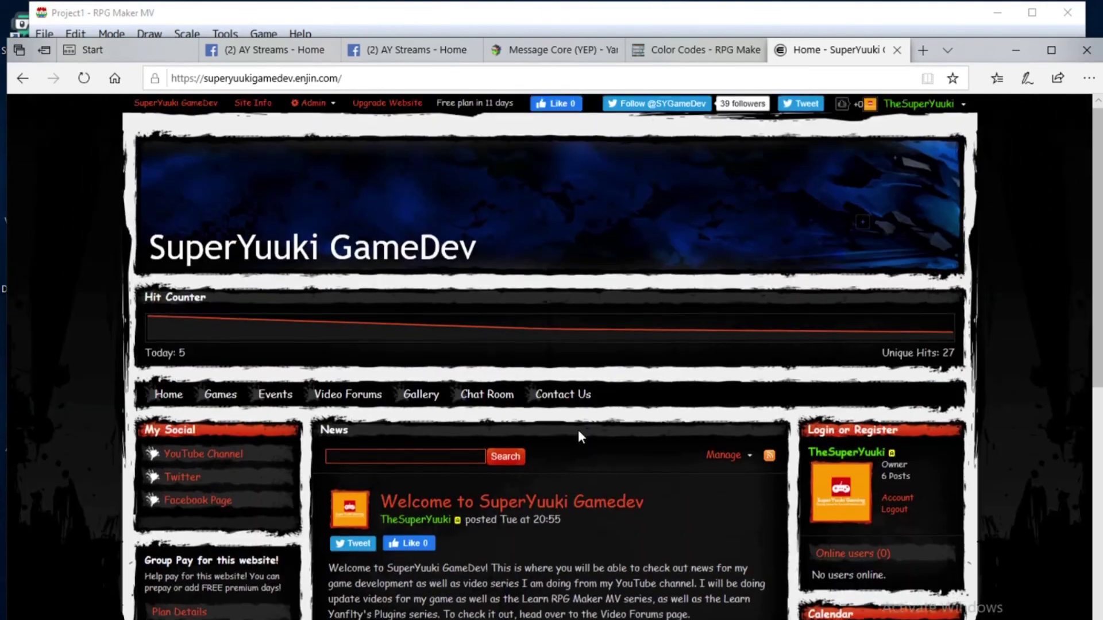